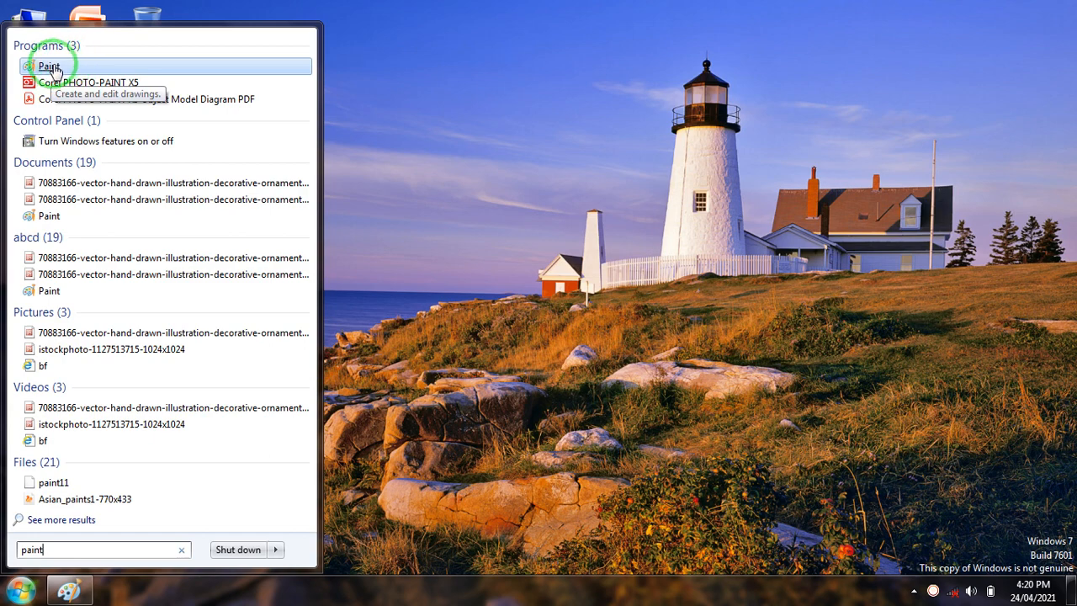
# Launch Paint from the program results for "paint", and close its window
pyautogui.click(51, 67)
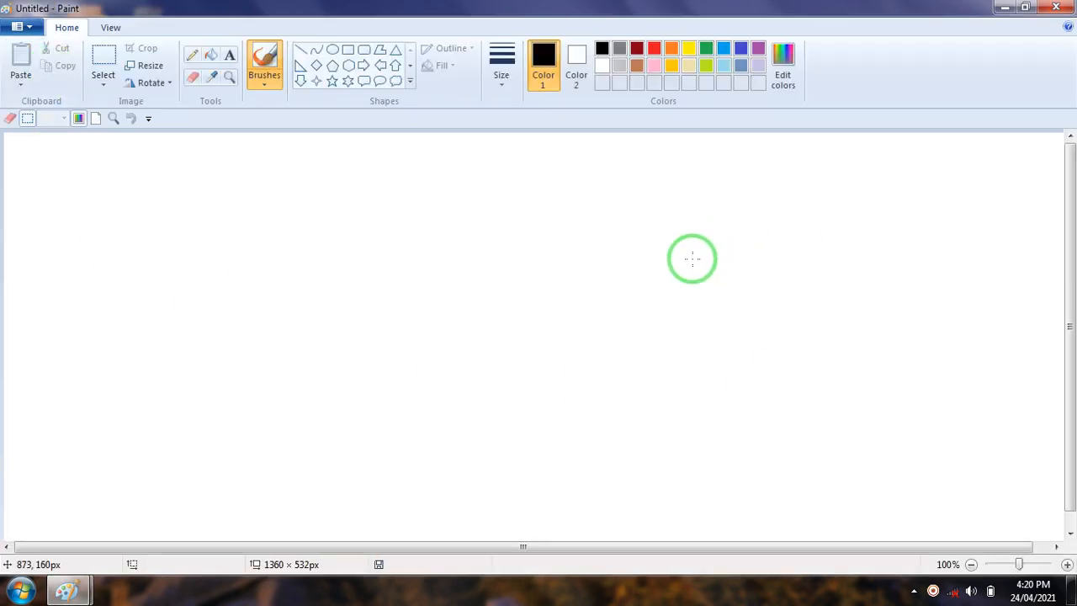
pyautogui.click(1057, 9)
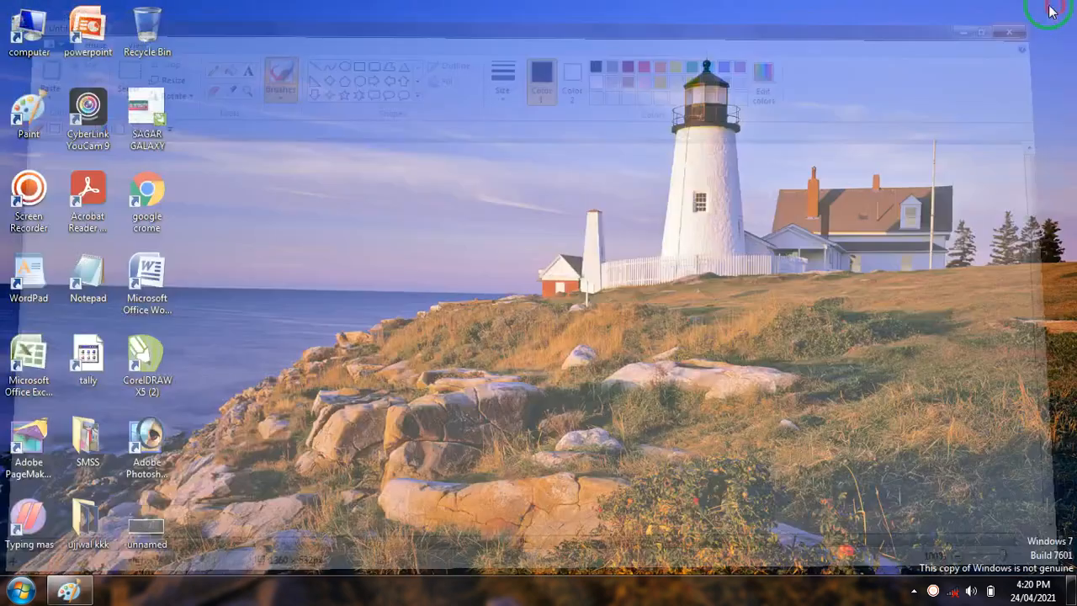
# Launch Paint from the Accessories group of the full program list, and close its window
pyautogui.click(23, 591)
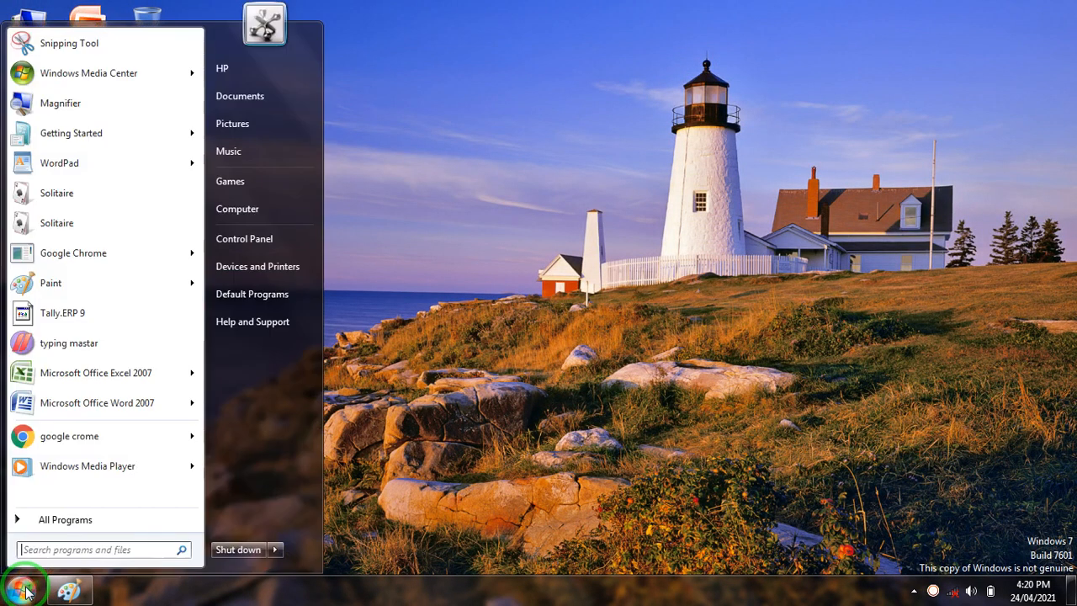
pyautogui.click(66, 520)
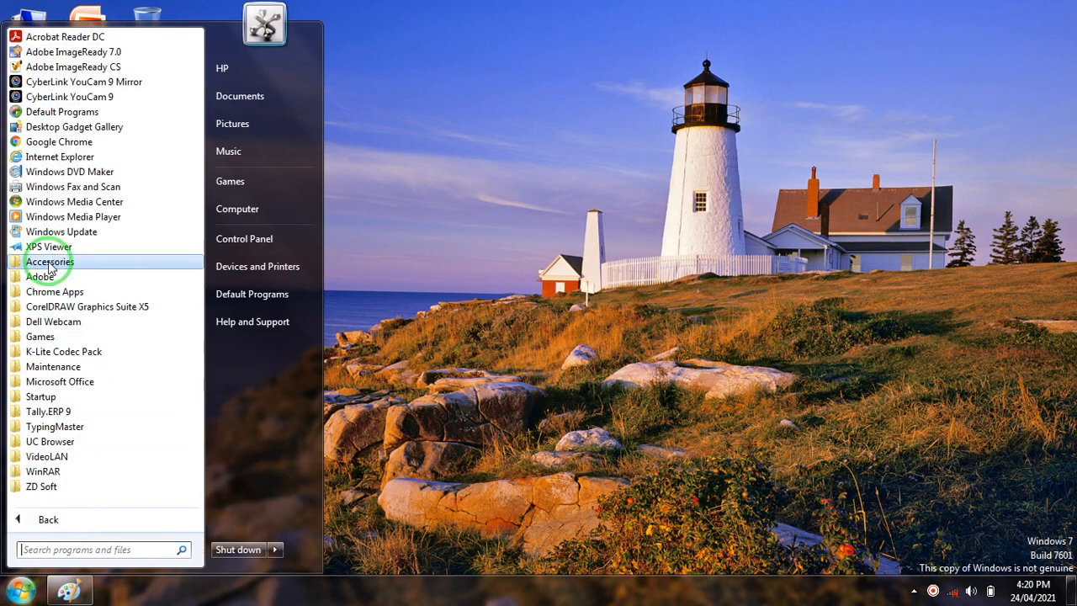
pyautogui.click(49, 266)
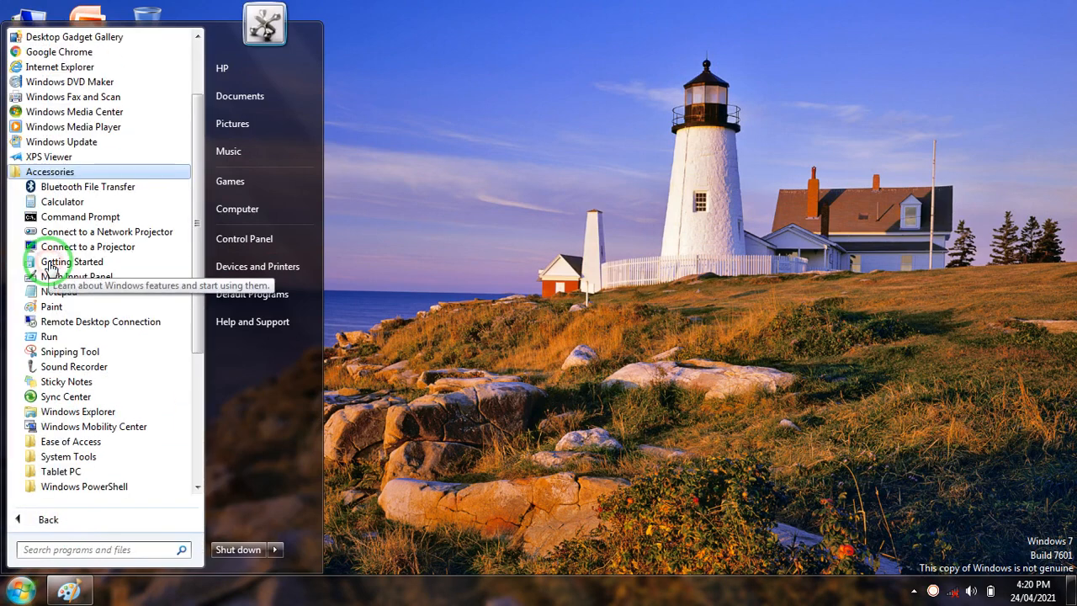
pyautogui.click(52, 309)
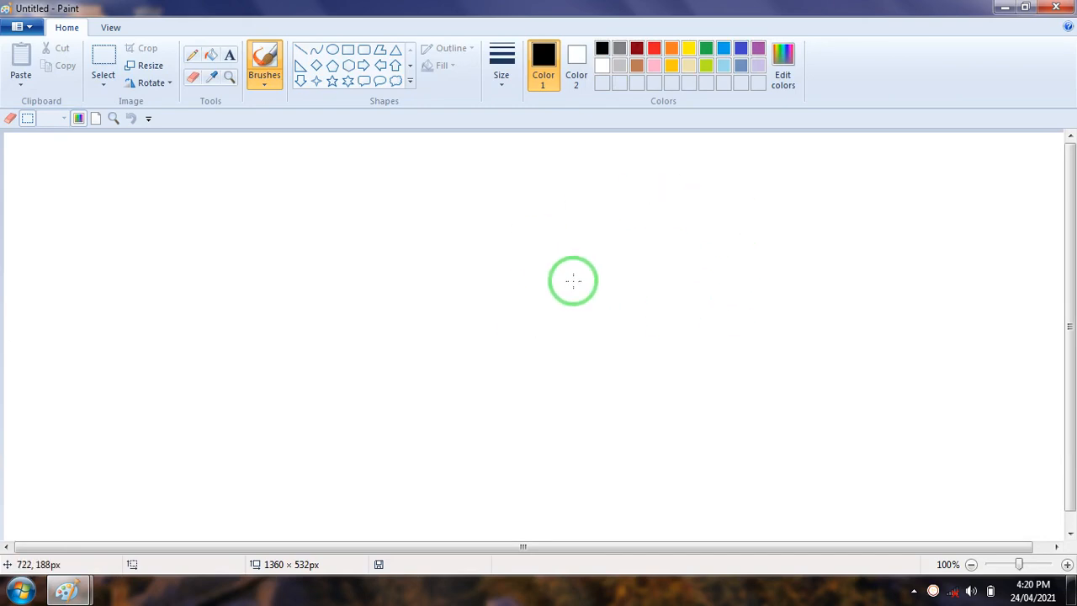
pyautogui.click(1057, 7)
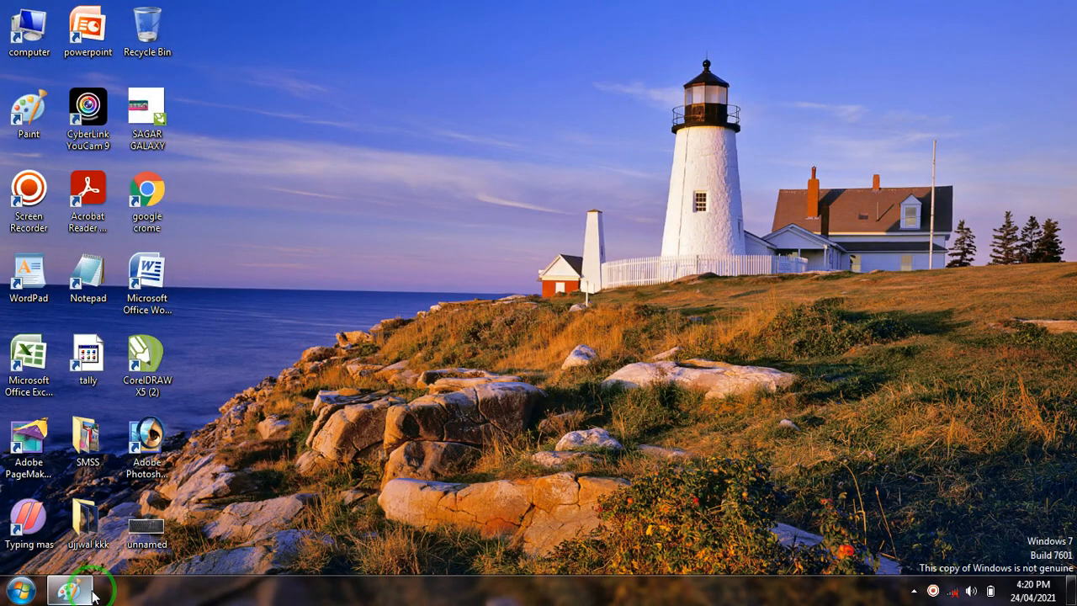
# Launch Paint by running the command mspaint, and close its window
pyautogui.moveTo(87, 590)
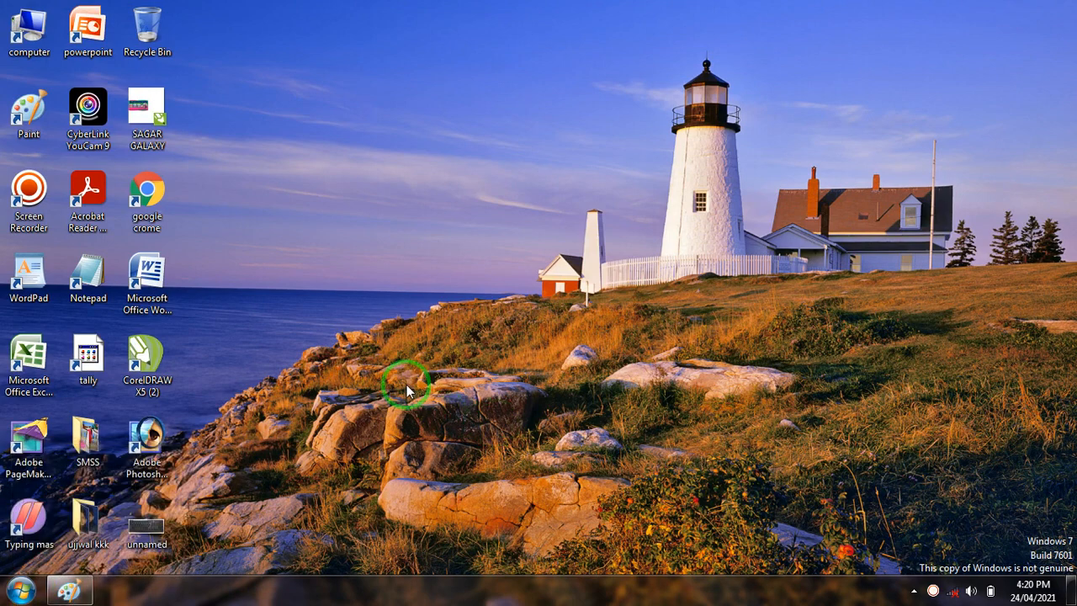
pyautogui.press('super+r')
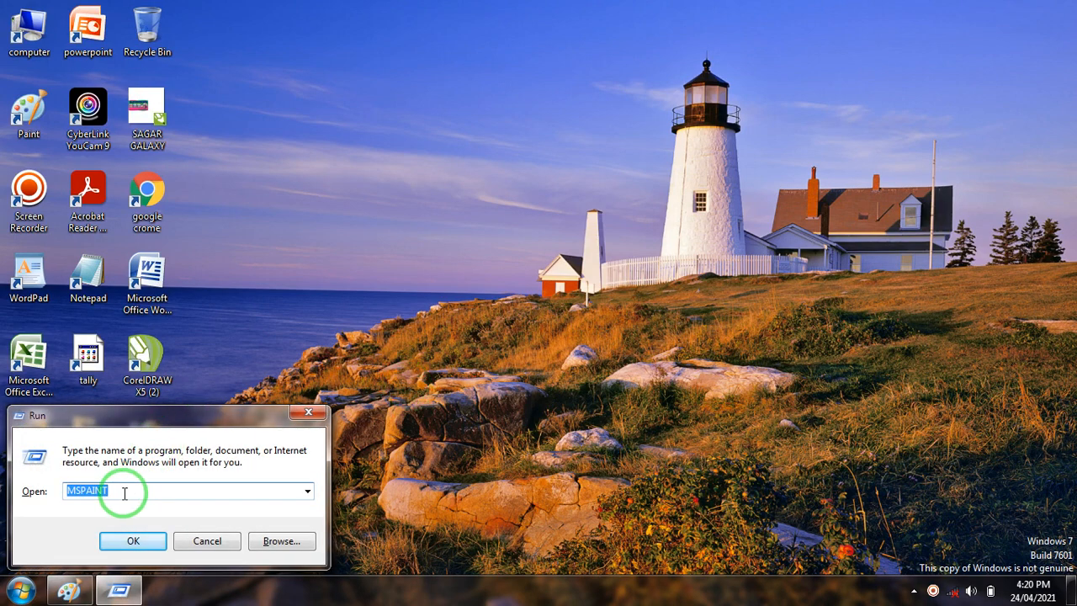
pyautogui.press('BackSpace')
pyautogui.press('BackSpace')
pyautogui.press('BackSpace')
pyautogui.press('BackSpace')
pyautogui.press('BackSpace')
pyautogui.press('BackSpace')
pyautogui.press('BackSpace')
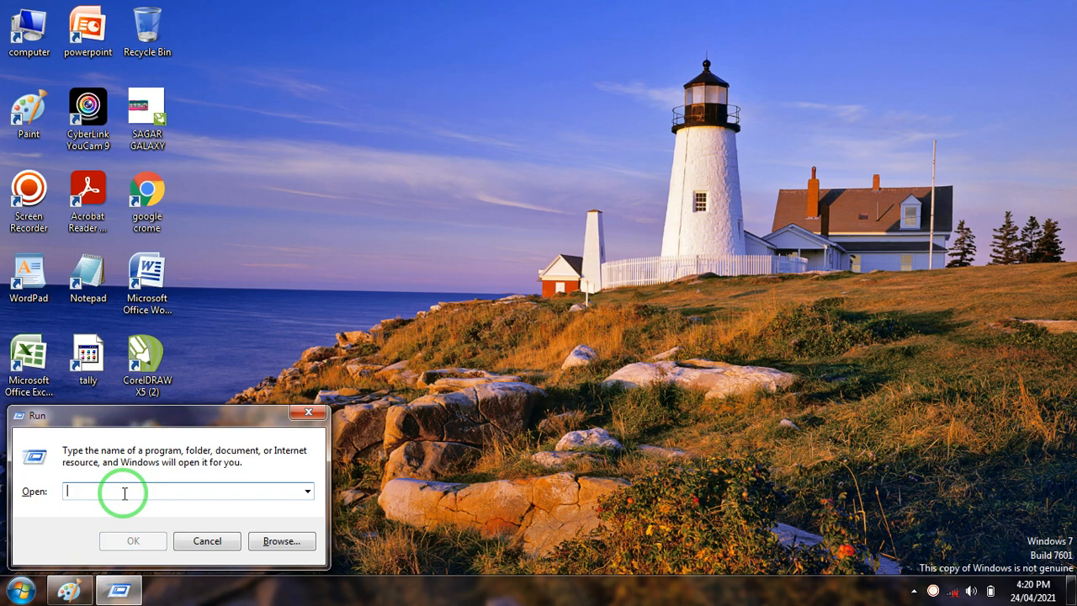
pyautogui.write('msp')
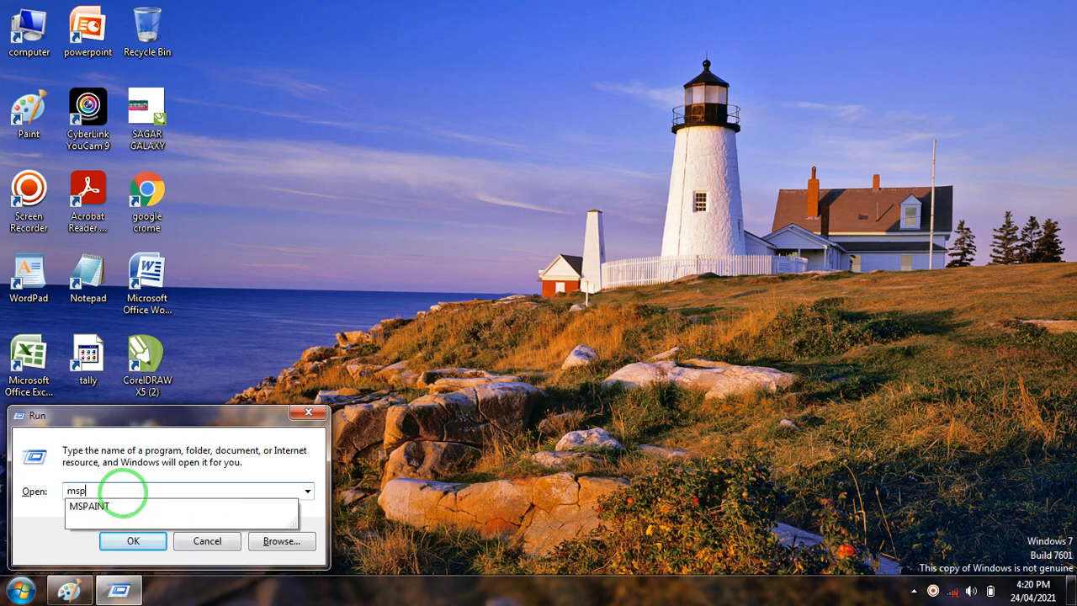
pyautogui.write('aint')
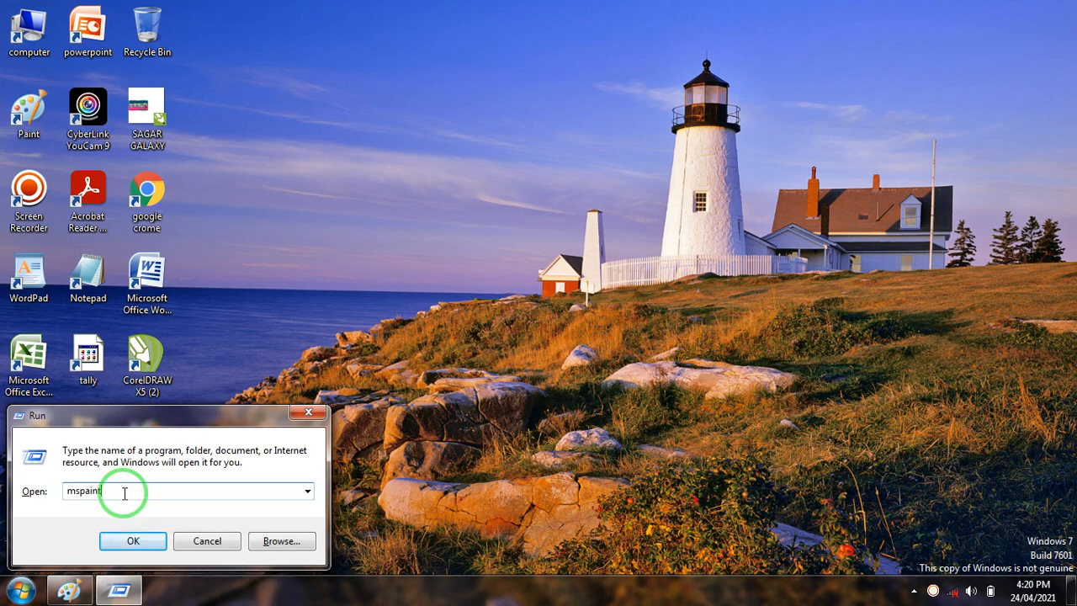
pyautogui.click(133, 542)
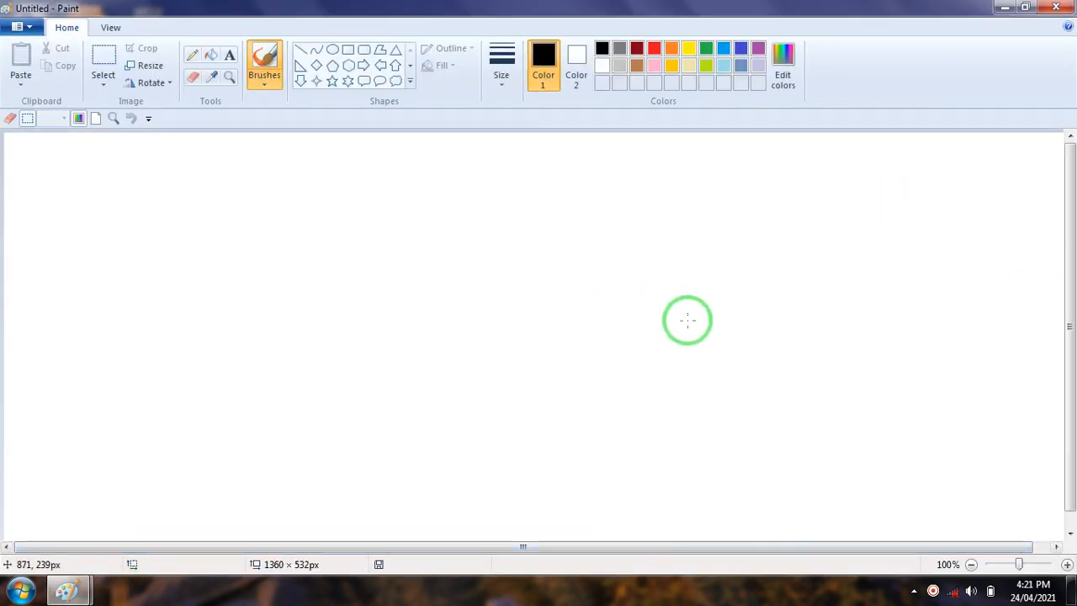
pyautogui.click(1060, 7)
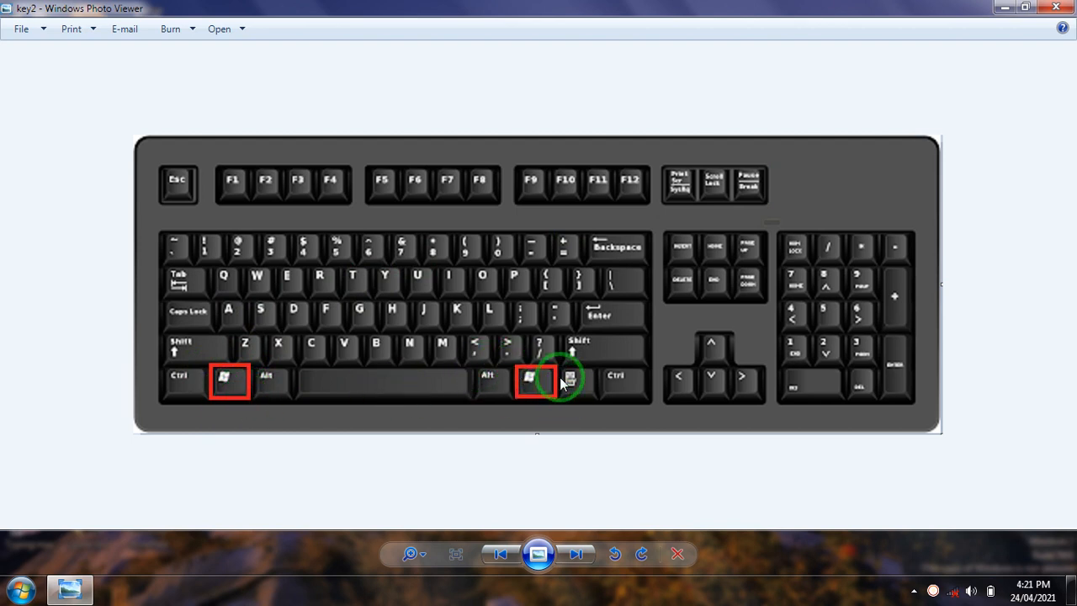
pyautogui.click(526, 318)
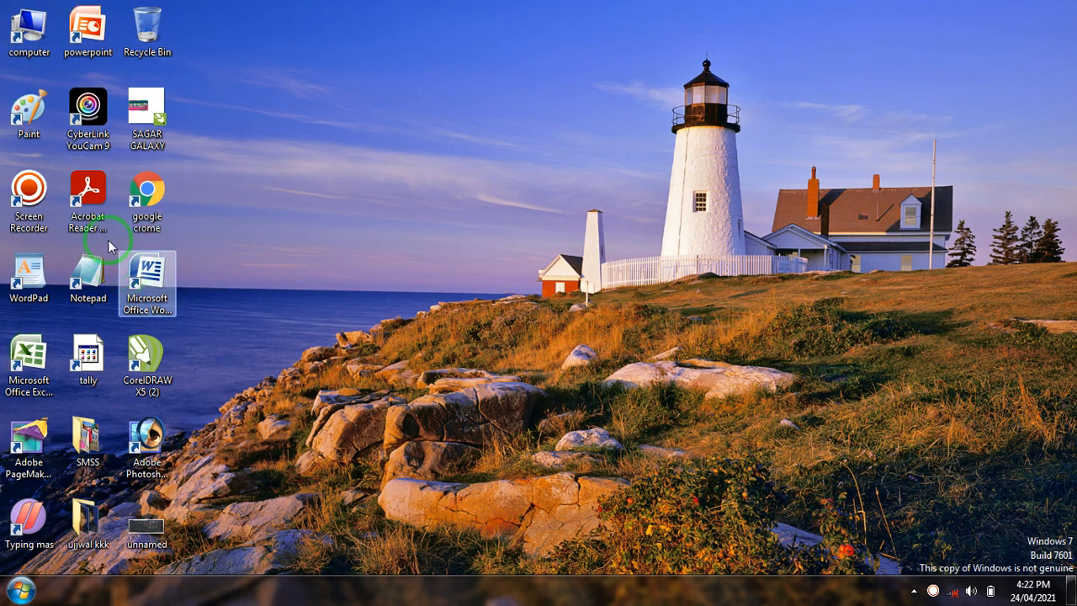
# Delete the Paint shortcut from the desktop
pyautogui.rightClick(30, 109)
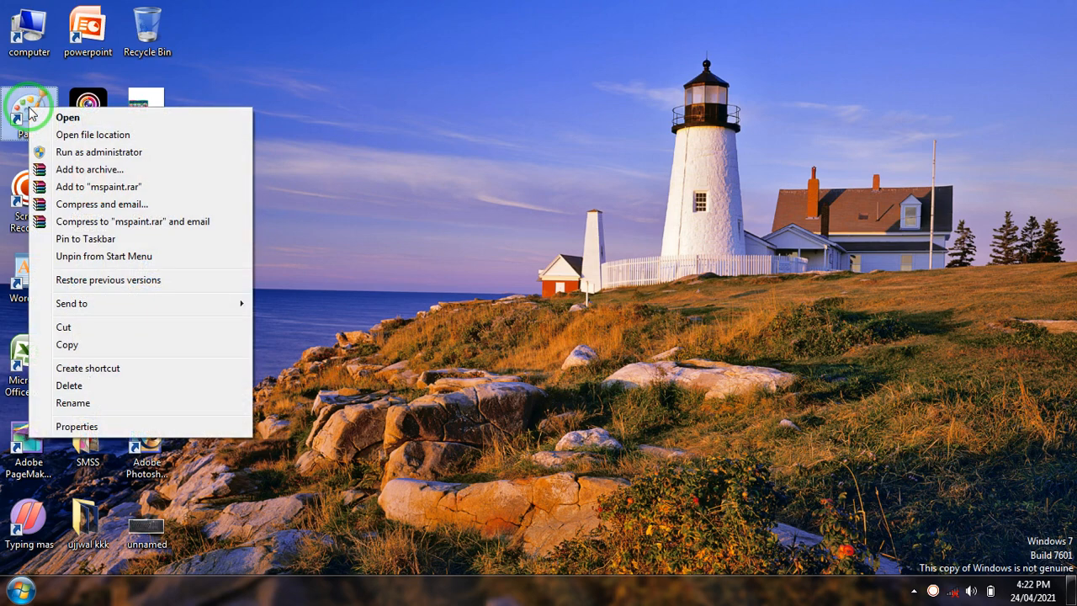
pyautogui.click(82, 389)
pyautogui.click(579, 358)
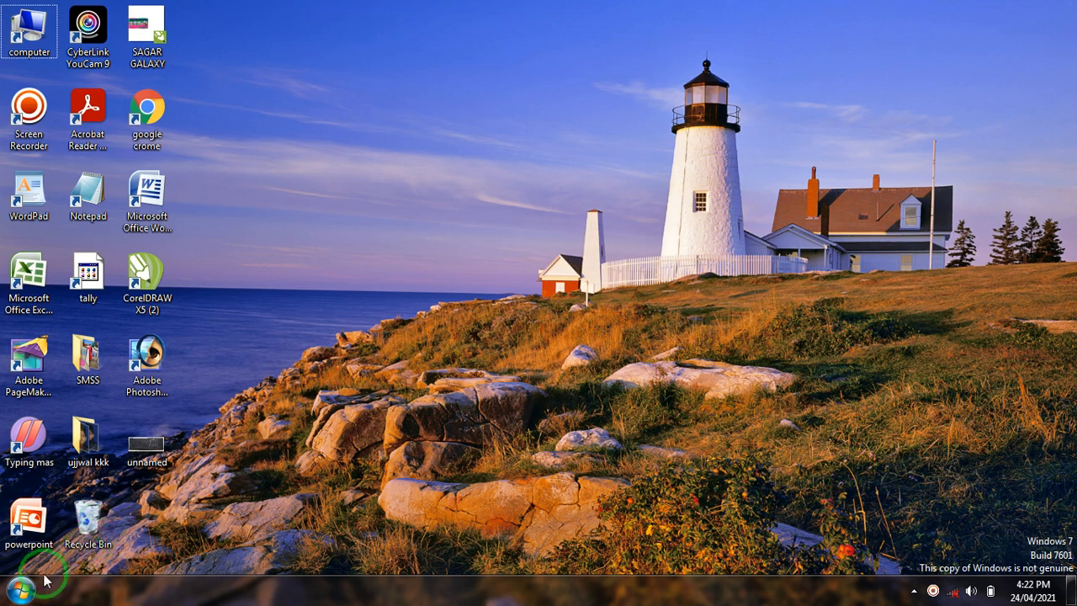
# Create a desktop shortcut for Paint from its entry in the Accessories program group
pyautogui.click(21, 593)
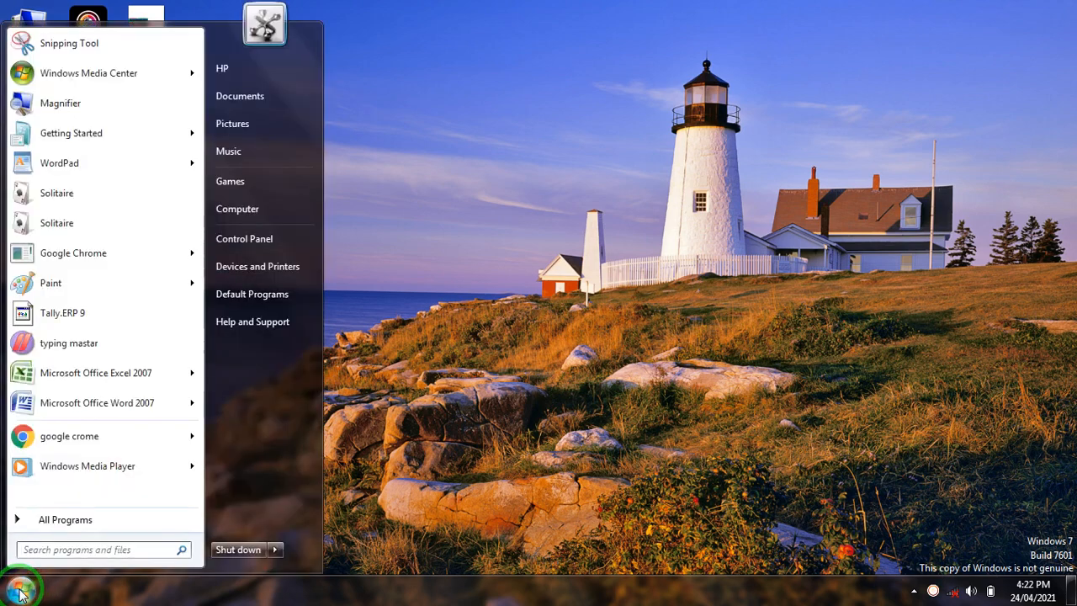
pyautogui.click(61, 521)
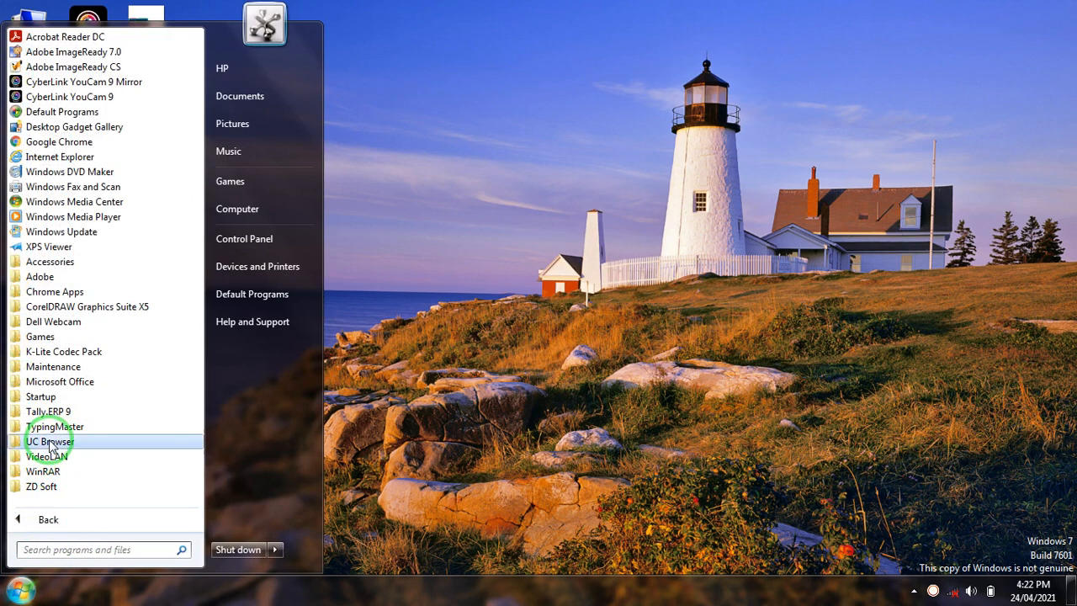
pyautogui.click(52, 261)
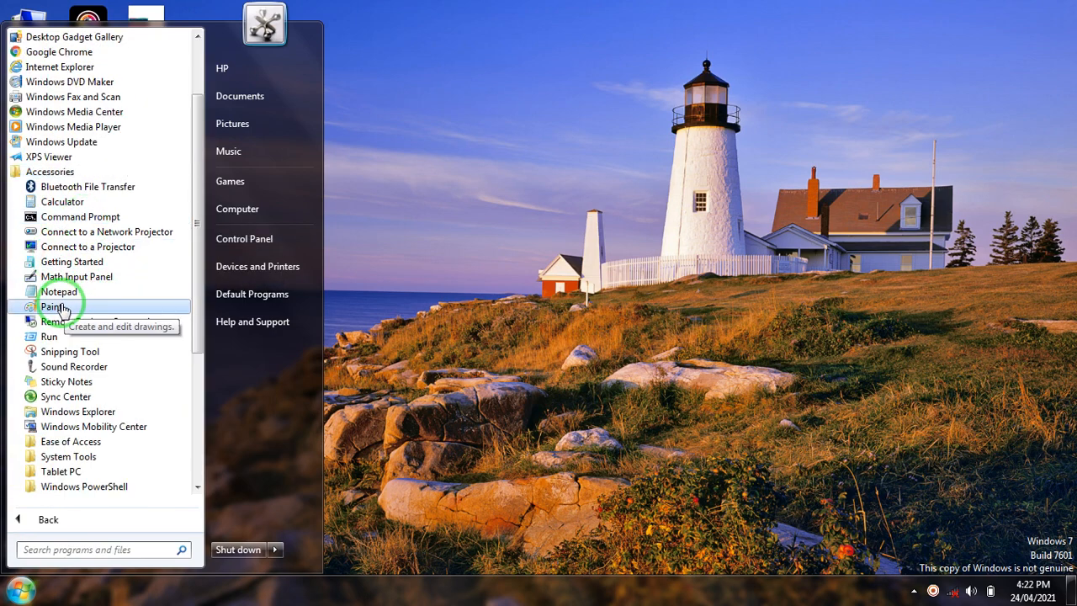
pyautogui.rightClick(60, 305)
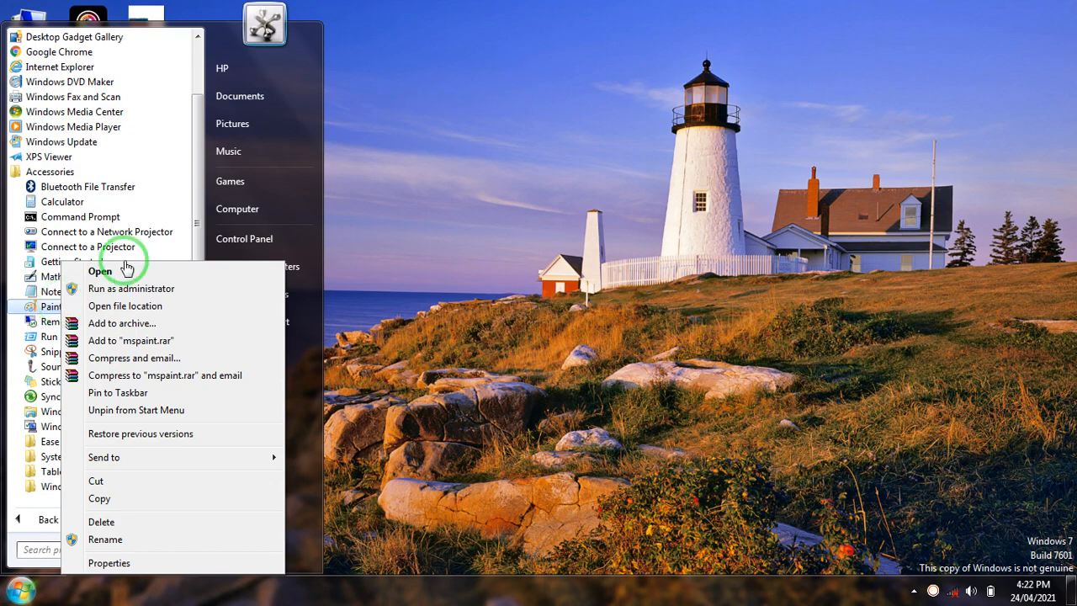
pyautogui.moveTo(134, 462)
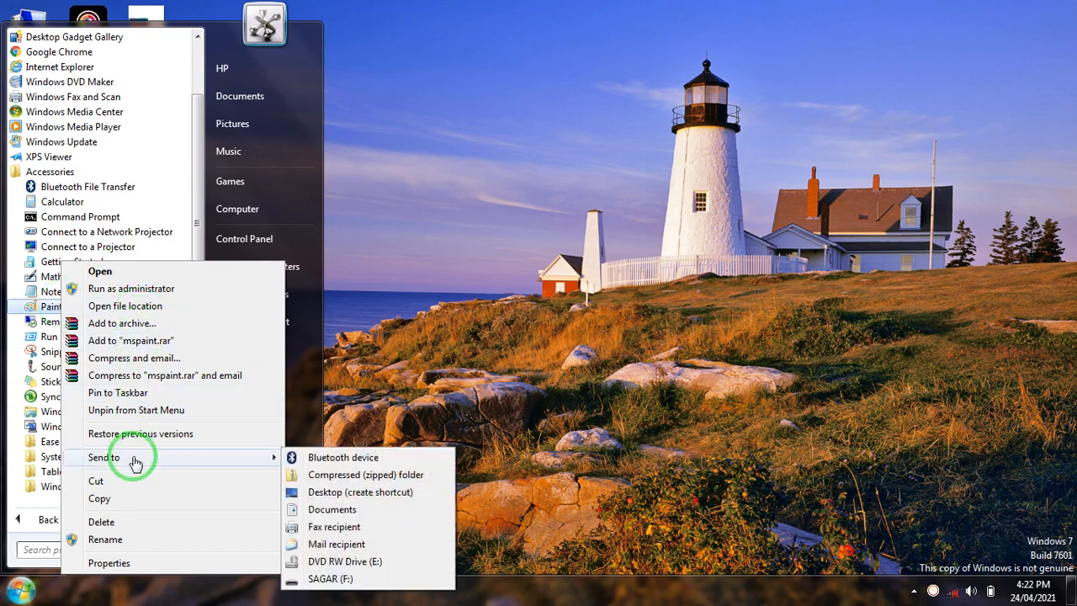
pyautogui.click(335, 493)
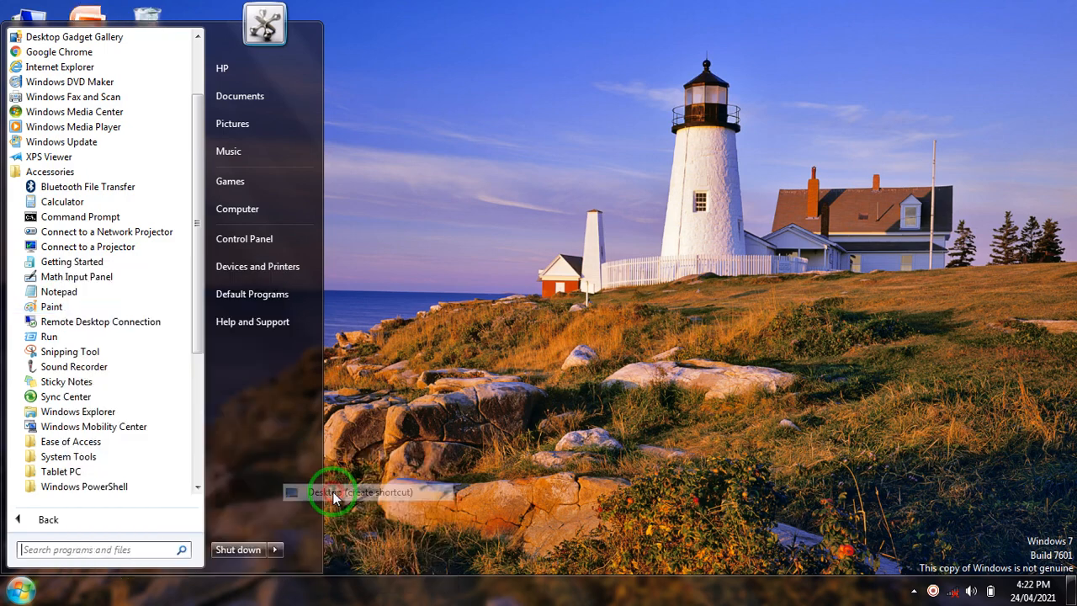
pyautogui.click(462, 274)
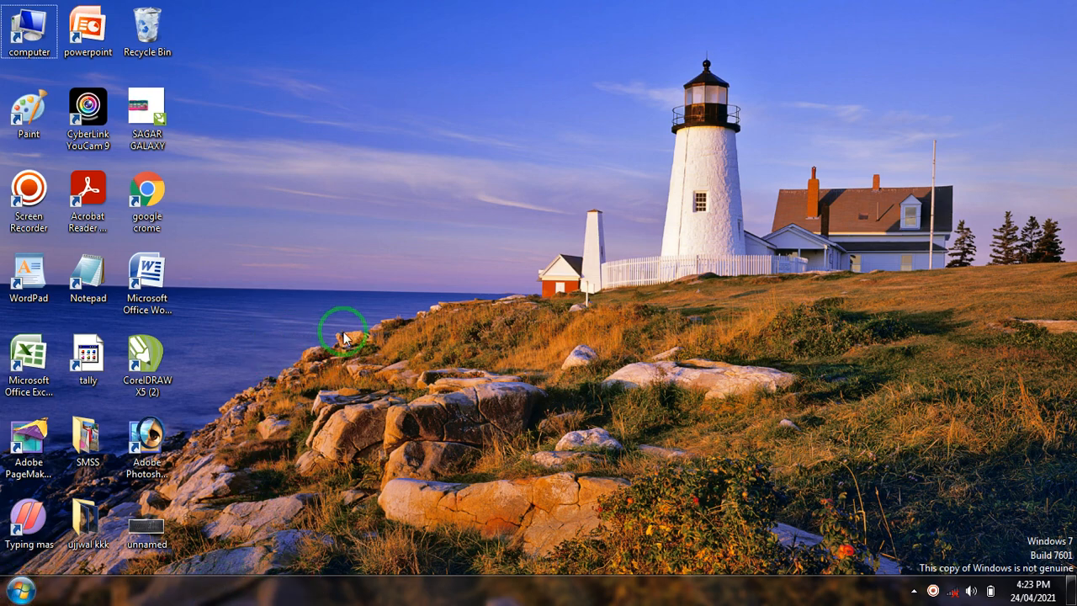
# Search the installed programs for "paint" and open the file location of the Paint program
pyautogui.click(21, 592)
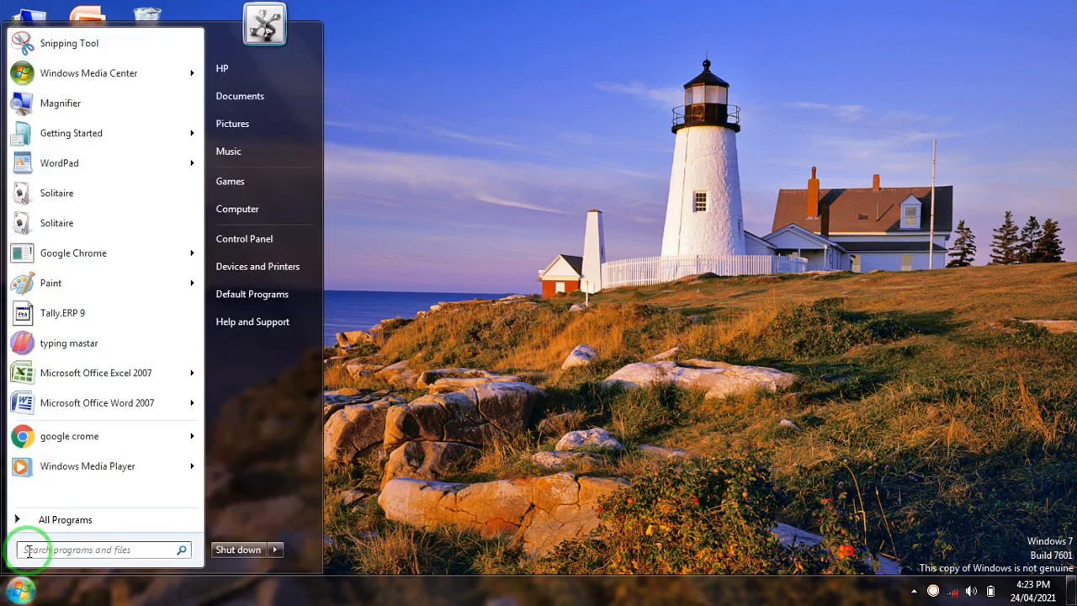
pyautogui.click(29, 550)
pyautogui.write('paint')
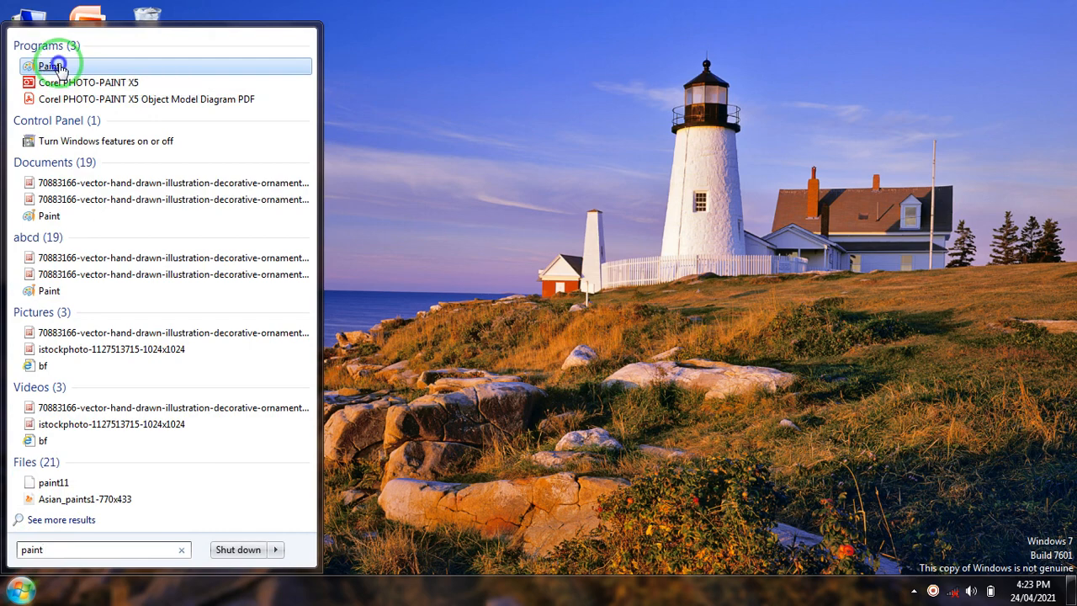
pyautogui.rightClick(61, 70)
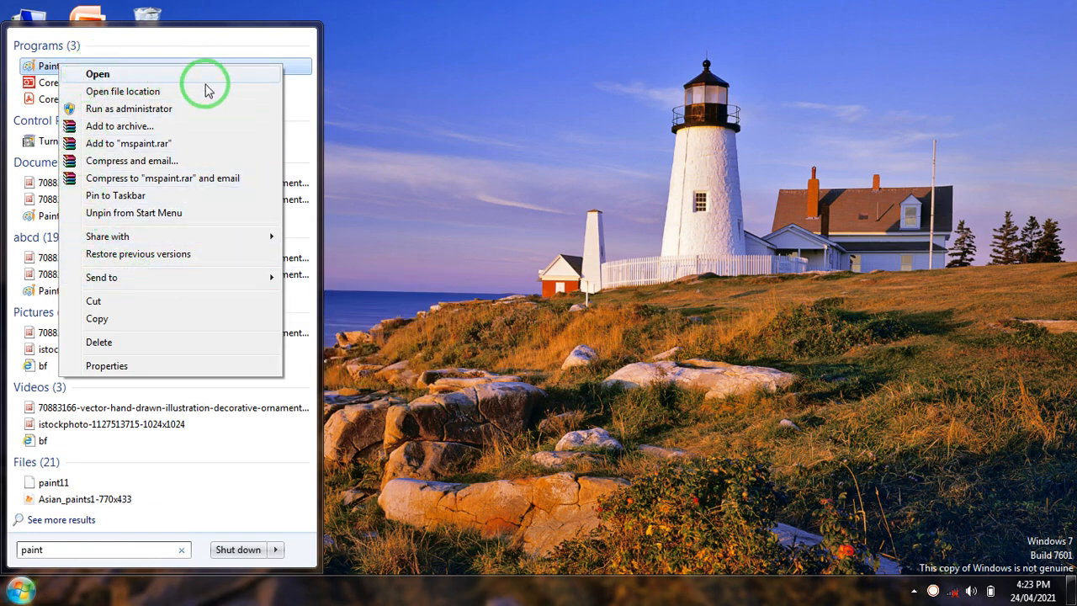
pyautogui.click(131, 94)
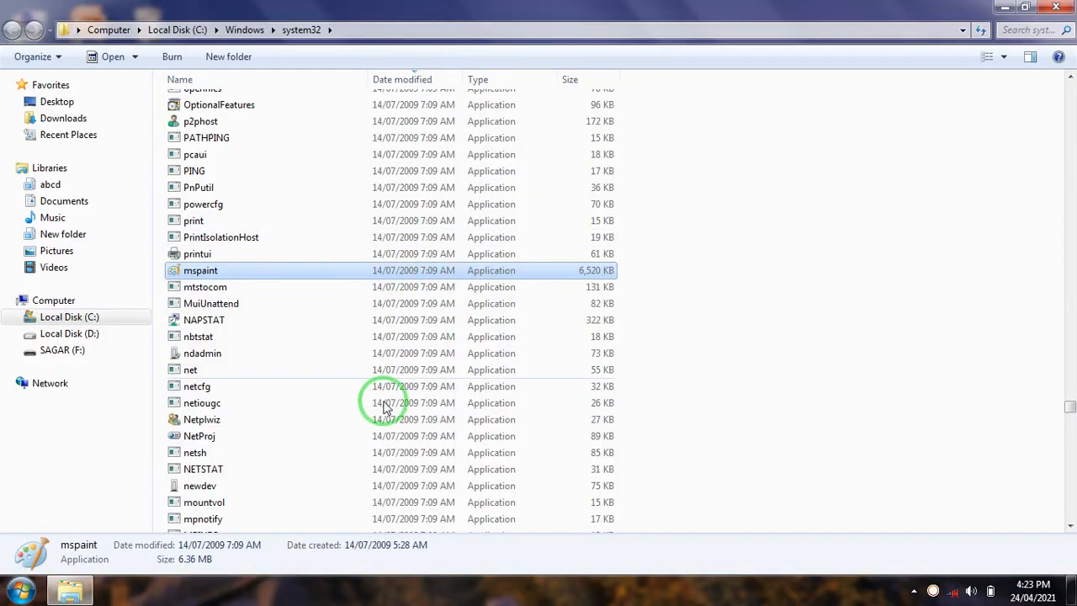
# Send a shortcut of the mspaint application in system32 to the desktop, and close the folder window
pyautogui.rightClick(202, 272)
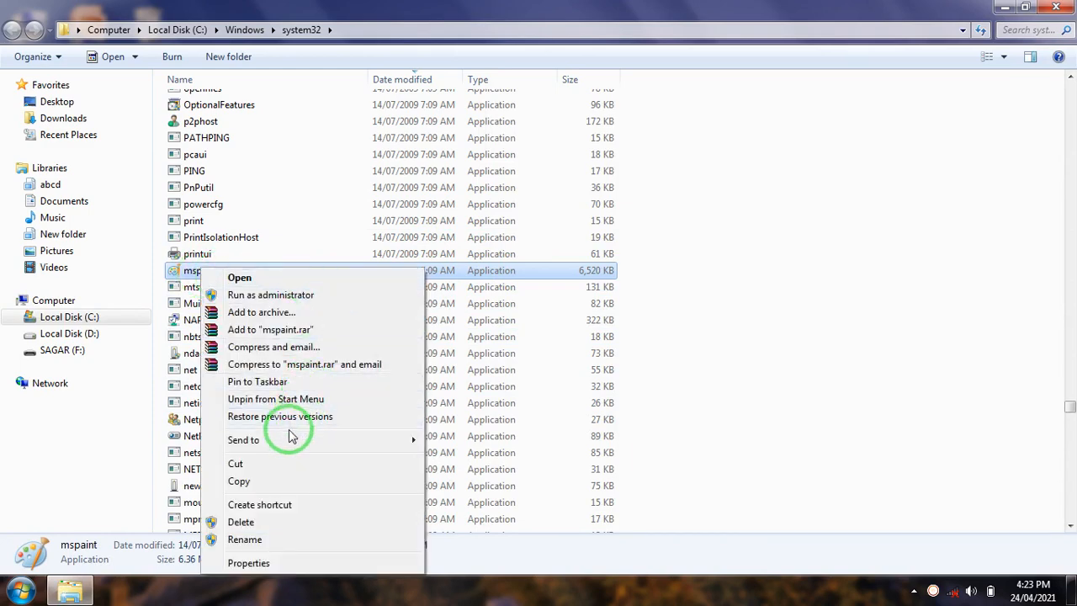
pyautogui.moveTo(256, 444)
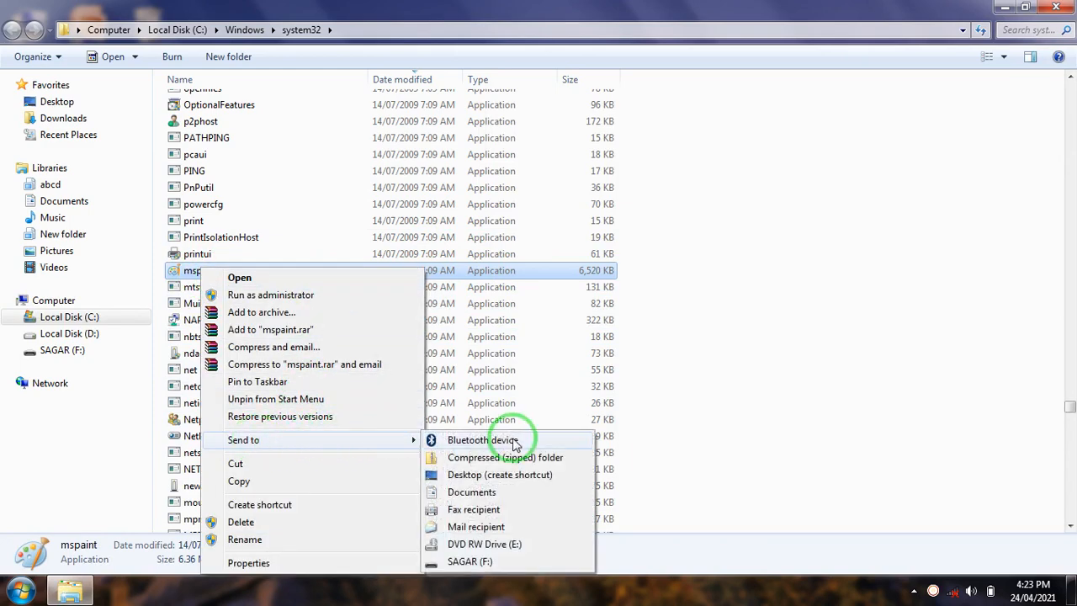
pyautogui.click(474, 477)
pyautogui.click(1056, 6)
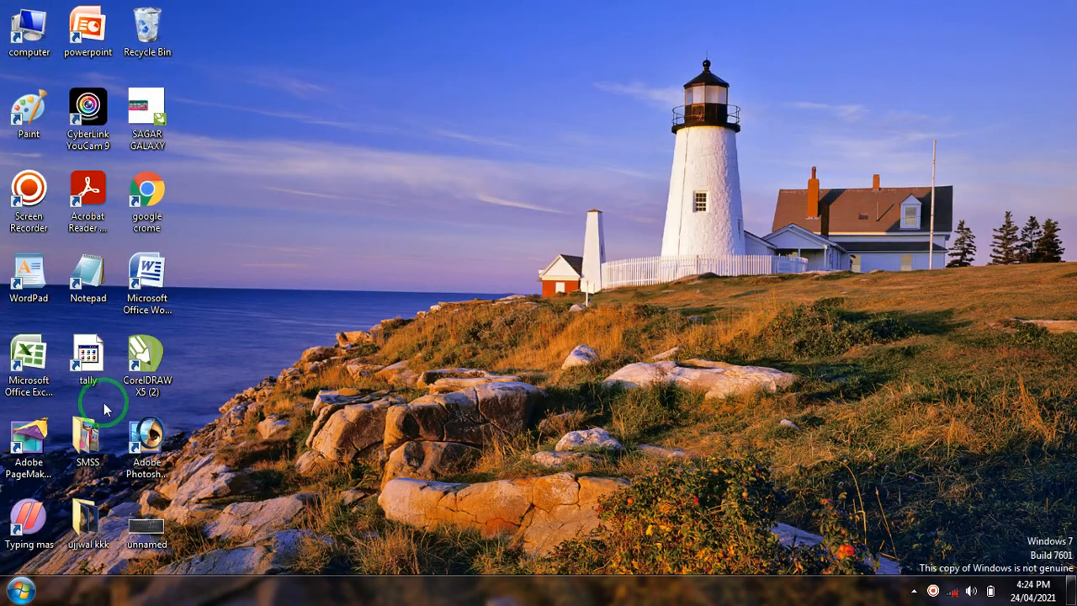
# Launch Paint from its desktop shortcut, and close its window
pyautogui.click(400, 151)
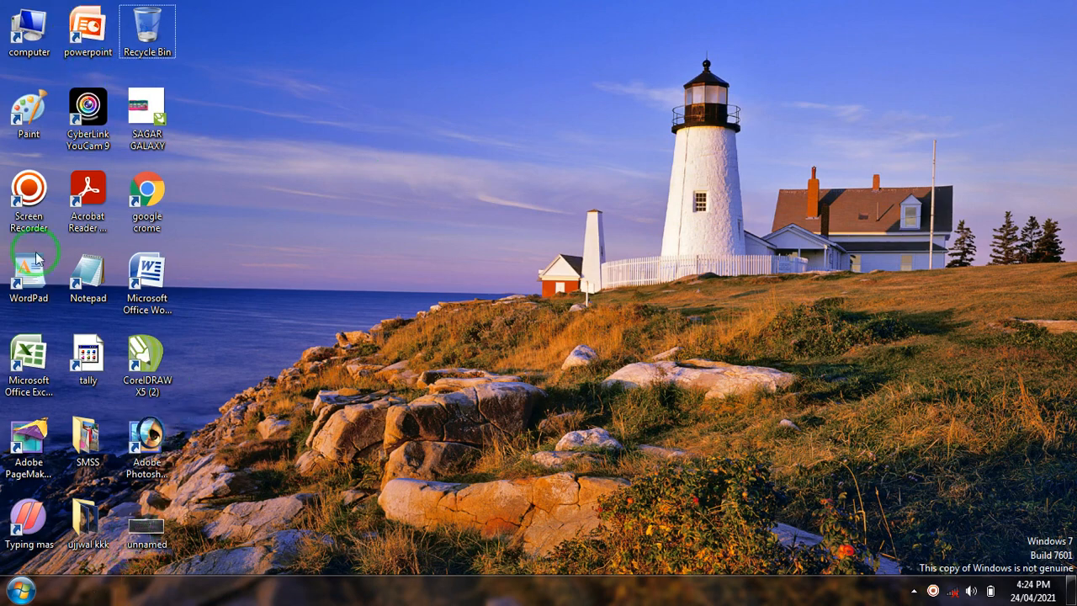
pyautogui.doubleClick(30, 124)
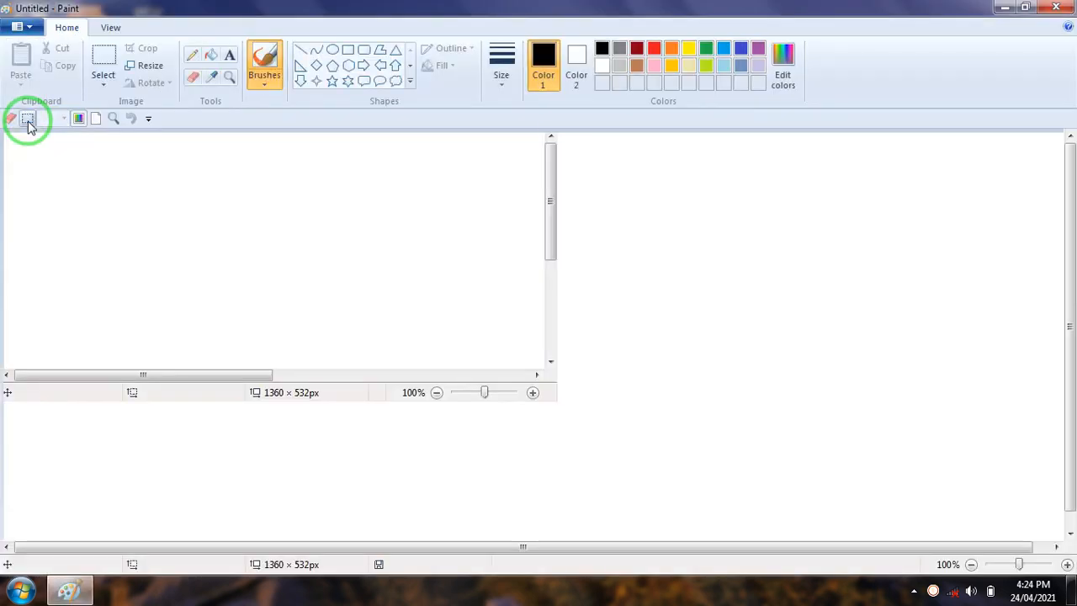
pyautogui.click(1057, 8)
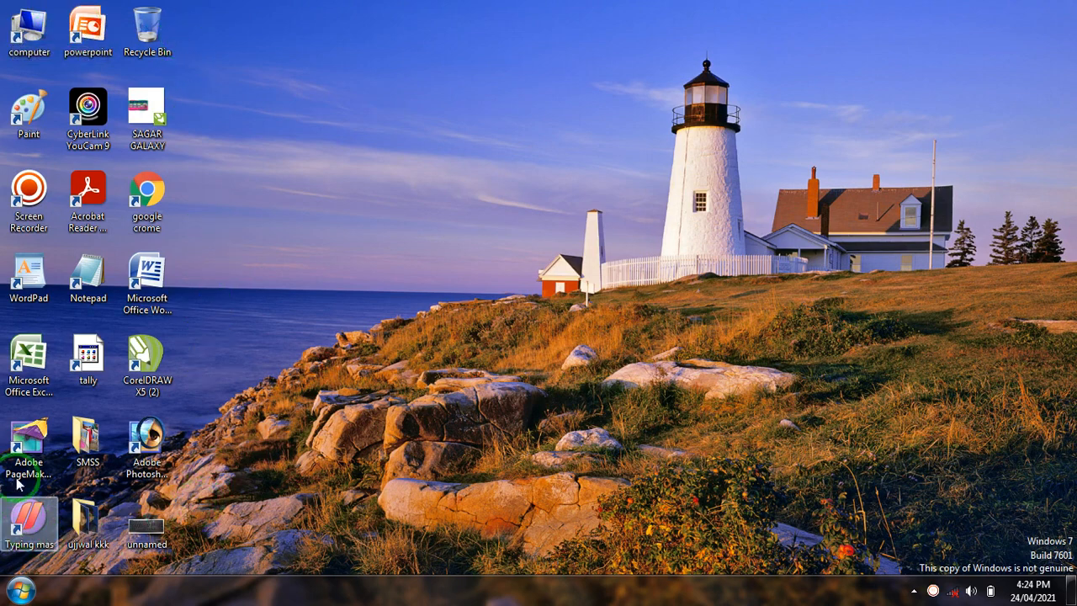
pyautogui.click(103, 34)
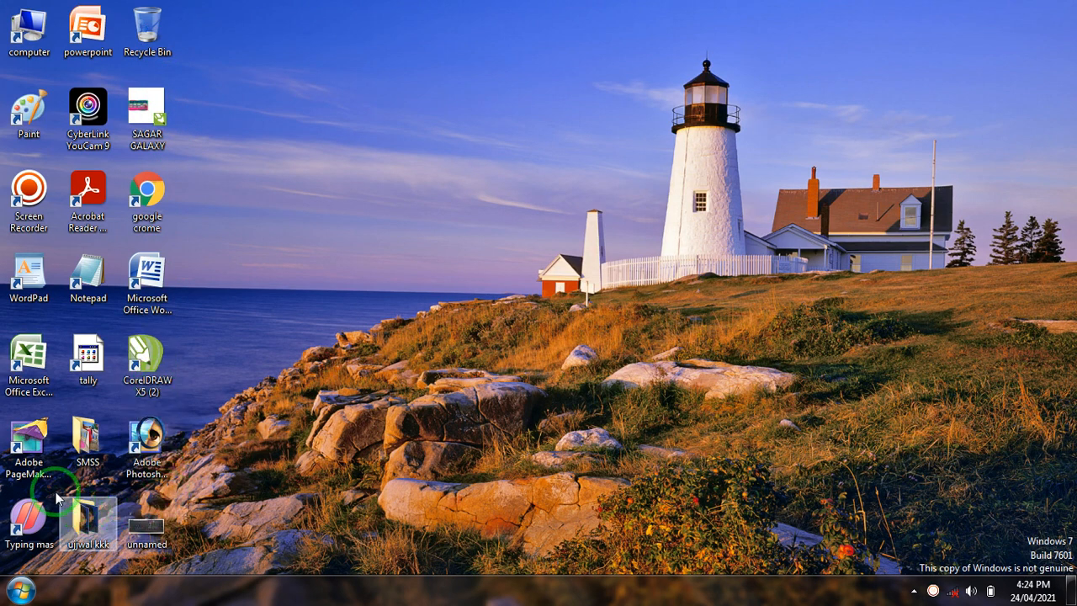
# Locate the Paint entry in the Accessories group among all installed programs, and return to the desktop without launching it
pyautogui.click(21, 593)
pyautogui.click(35, 550)
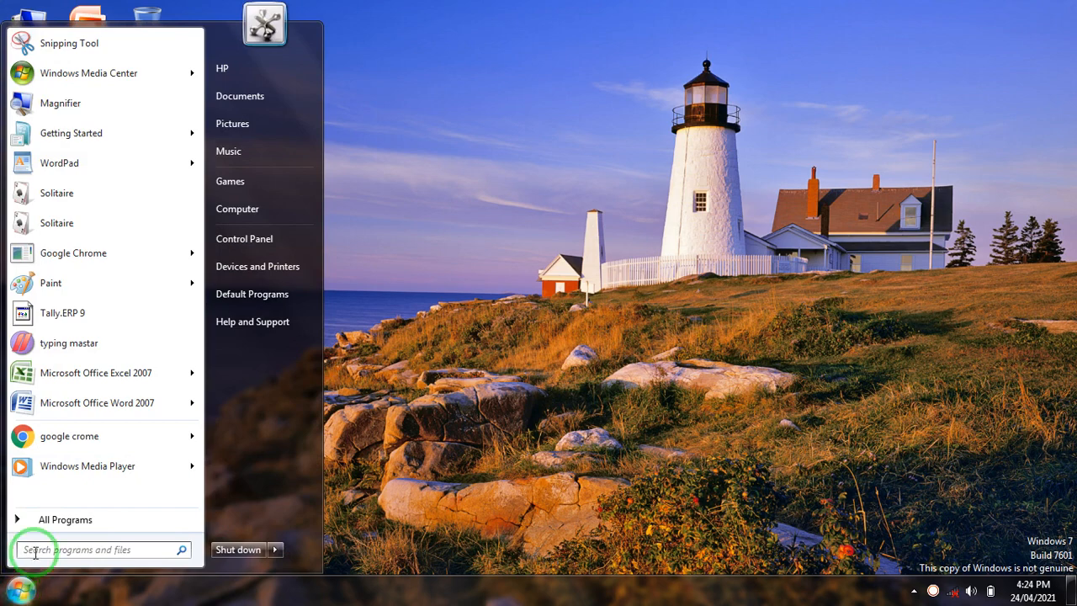
pyautogui.click(65, 521)
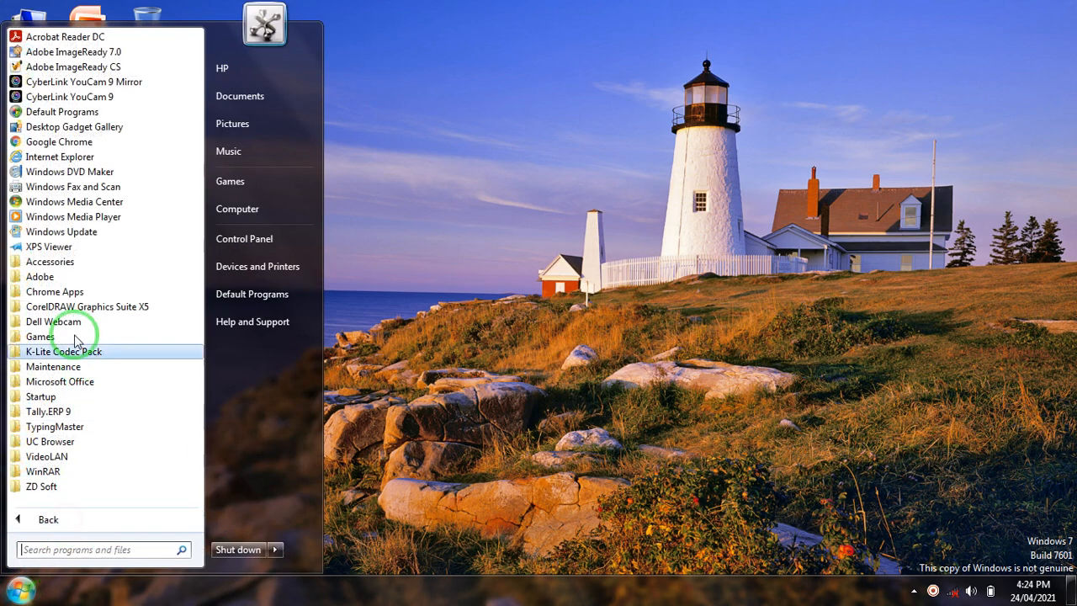
pyautogui.click(67, 263)
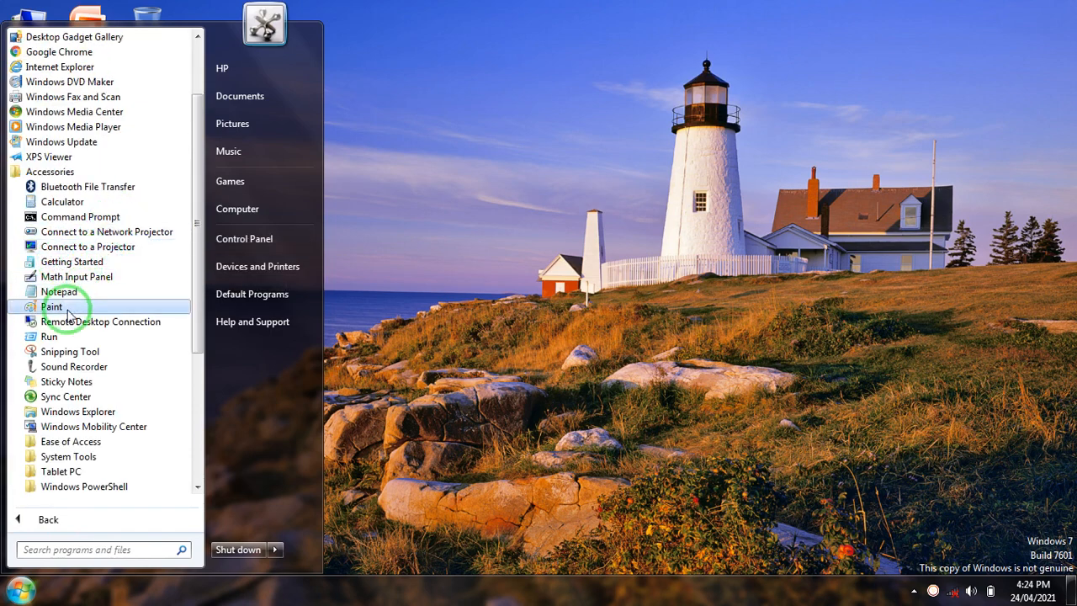
pyautogui.click(449, 221)
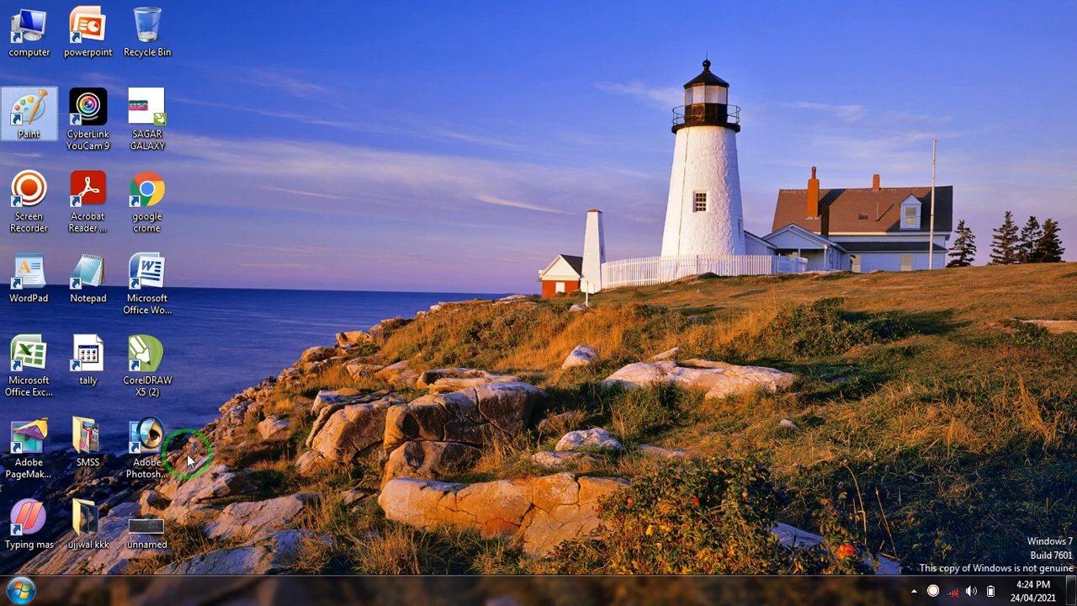
# Launch Paint from its desktop shortcut, close its window, and reopen it from the same shortcut
pyautogui.doubleClick(28, 103)
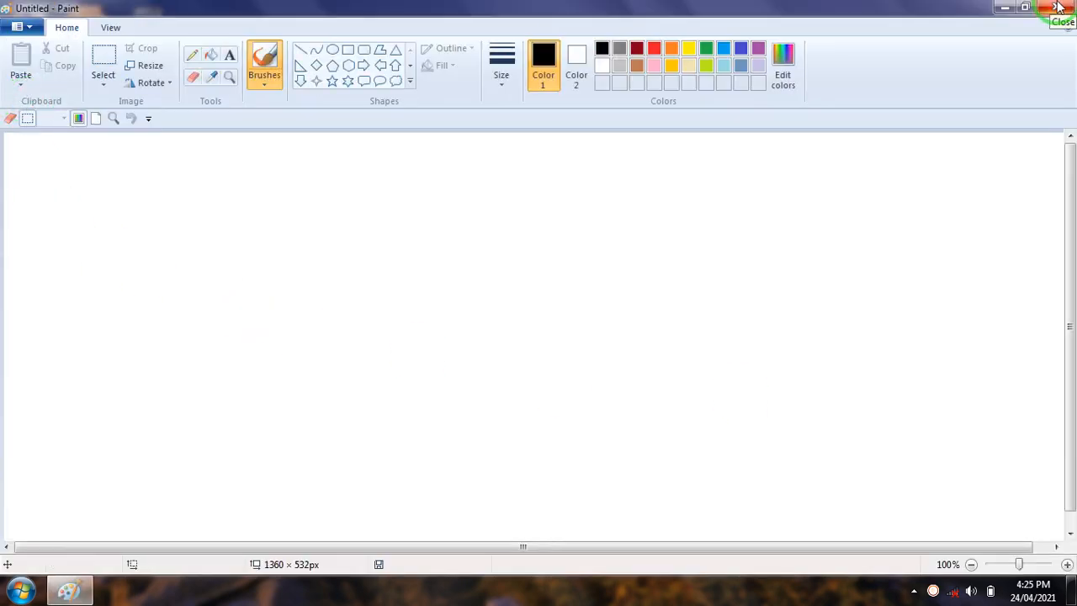
pyautogui.click(1058, 7)
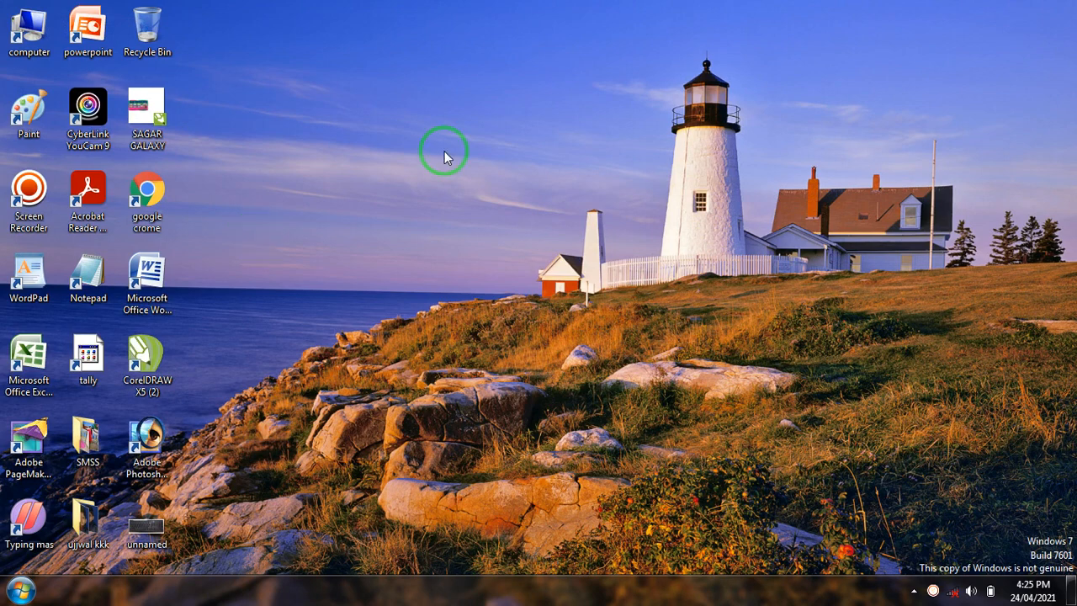
pyautogui.doubleClick(23, 109)
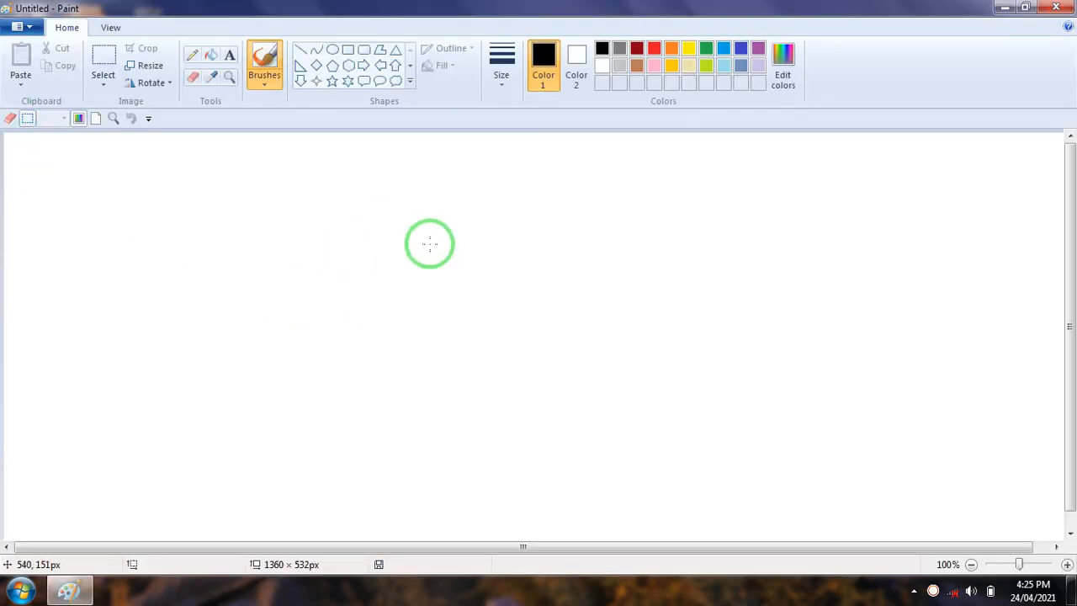
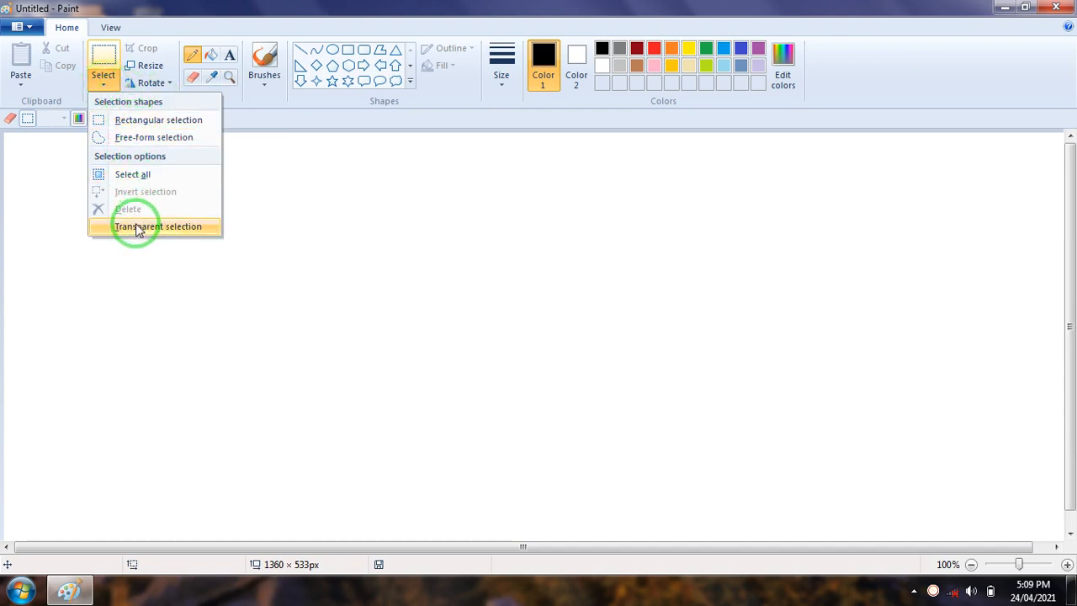
pyautogui.click(170, 85)
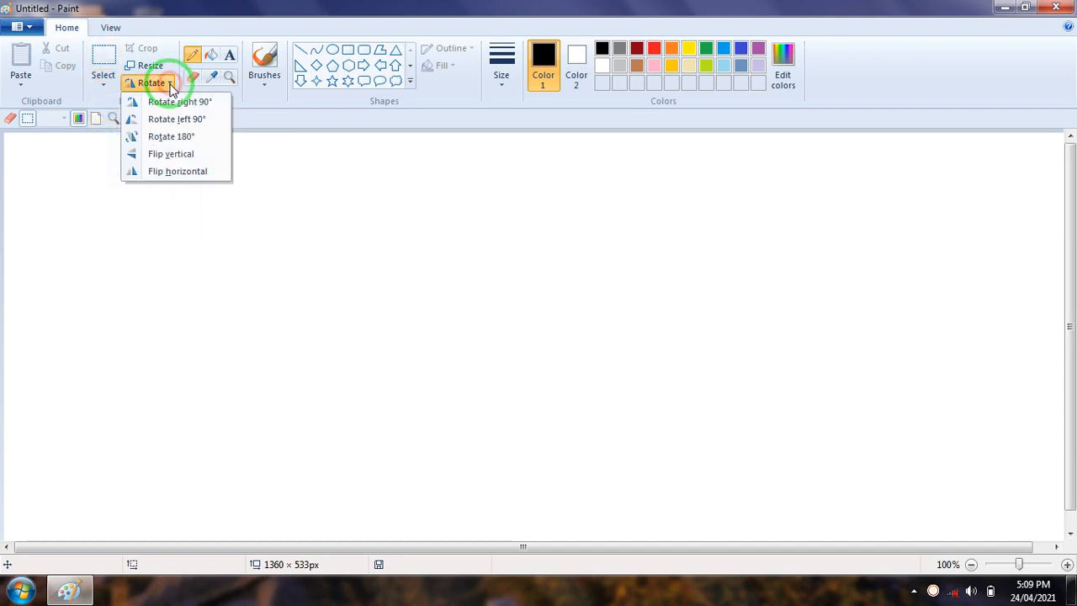
pyautogui.click(264, 86)
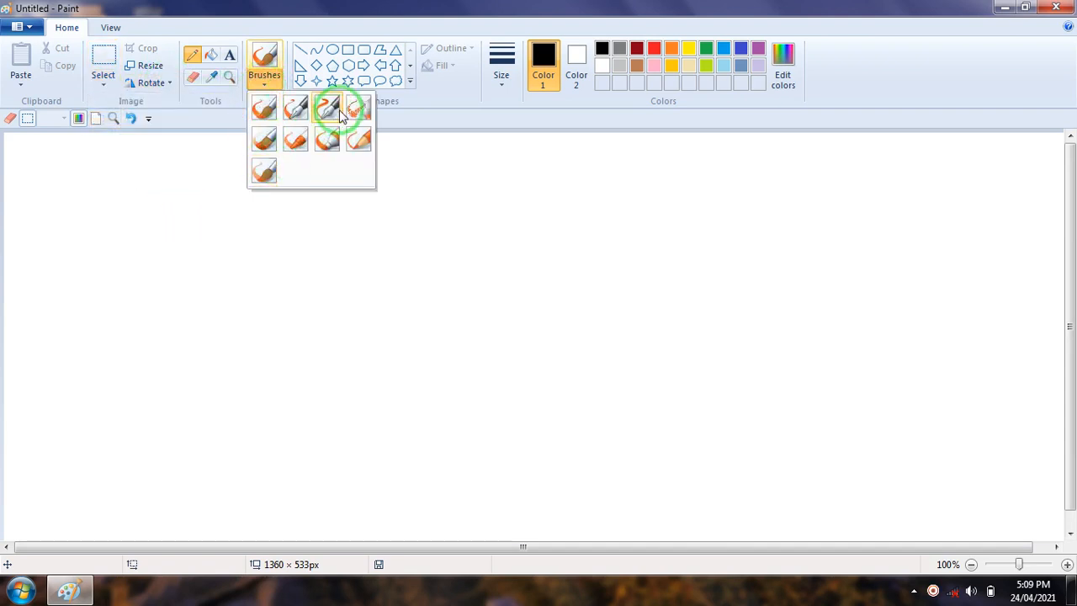
pyautogui.click(411, 81)
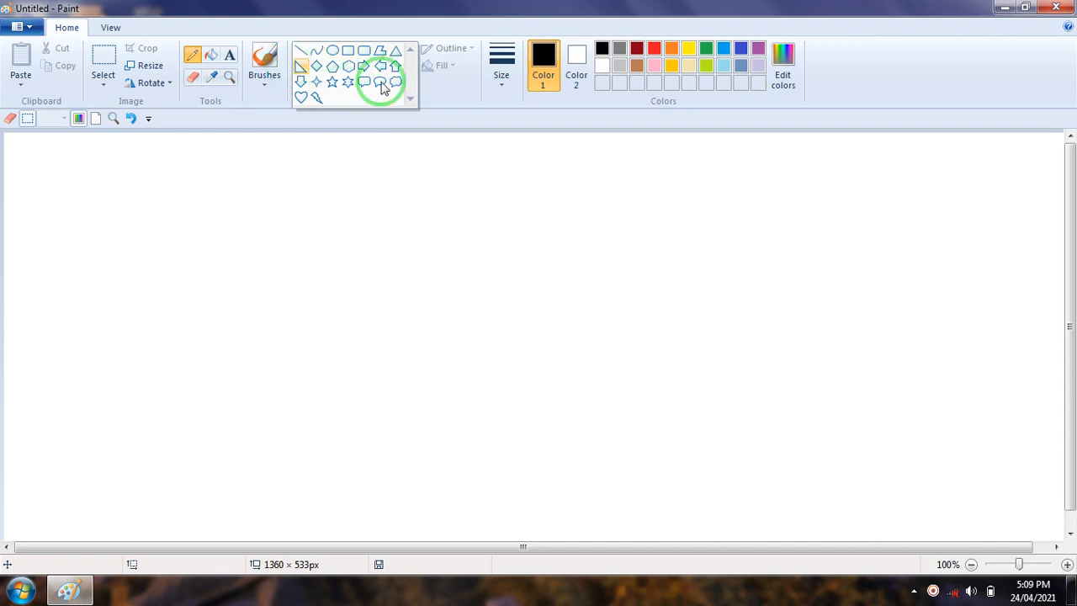
pyautogui.click(503, 93)
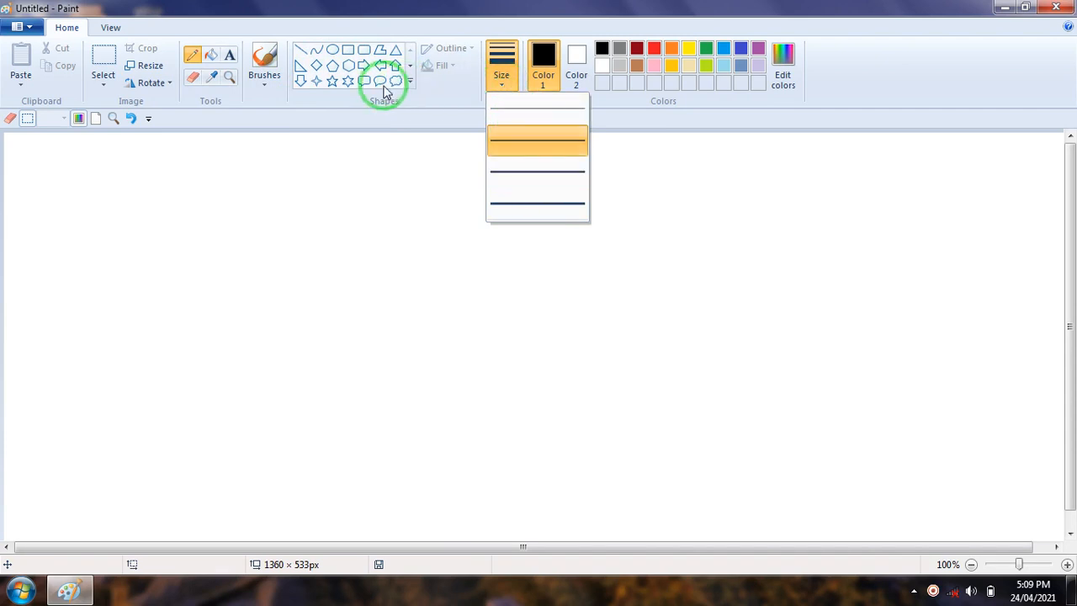
pyautogui.click(266, 88)
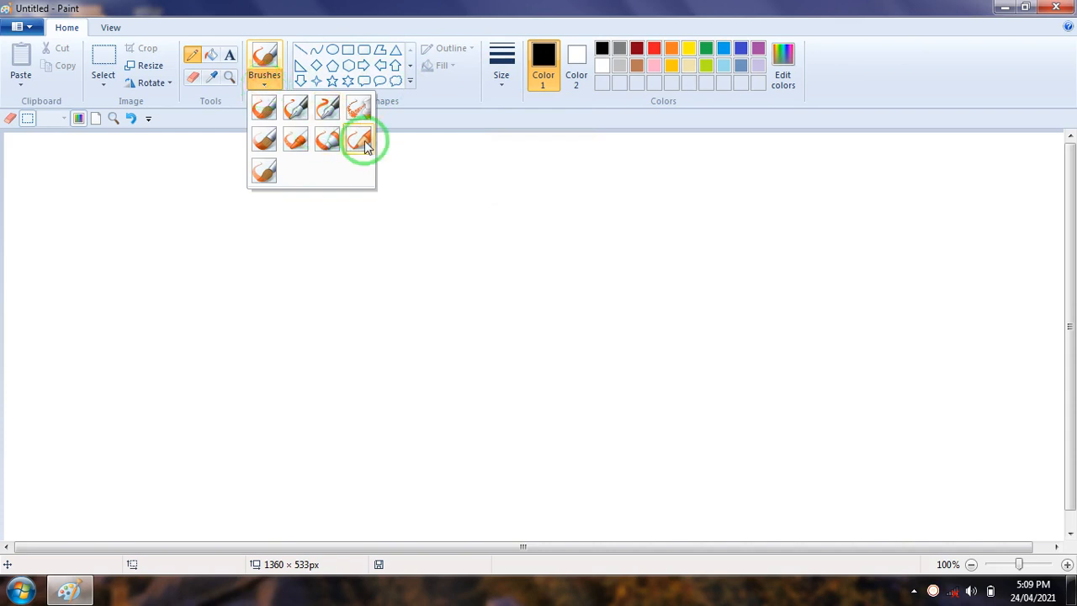
# Draw a heart about 119 × 125 px on the upper canvas and a five-point star about 137 × 153 px beside it
pyautogui.click(409, 82)
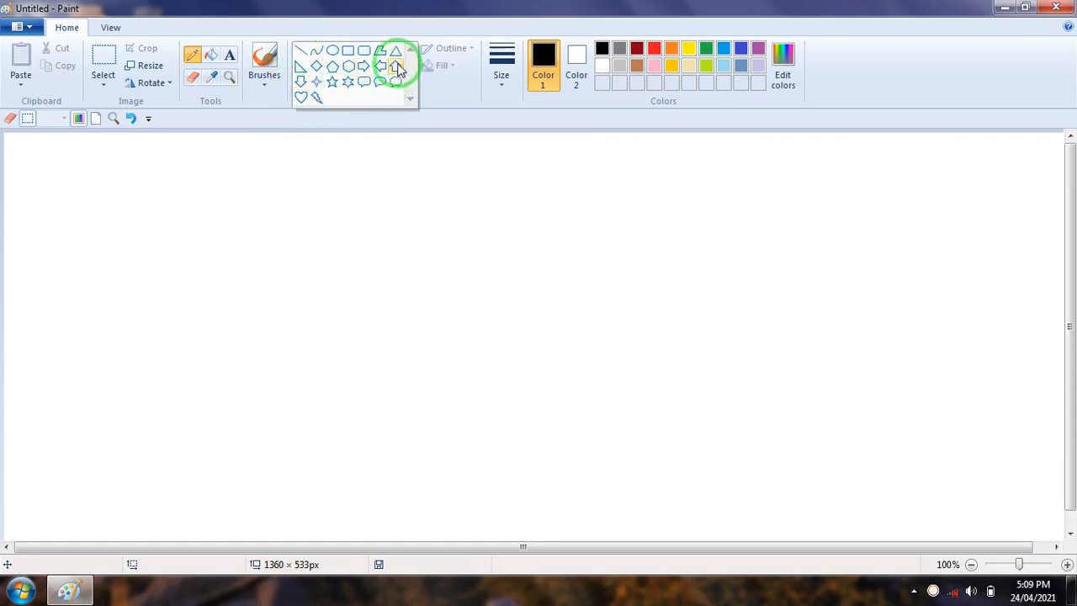
pyautogui.click(302, 99)
pyautogui.moveTo(250, 176); pyautogui.dragTo(345, 273)
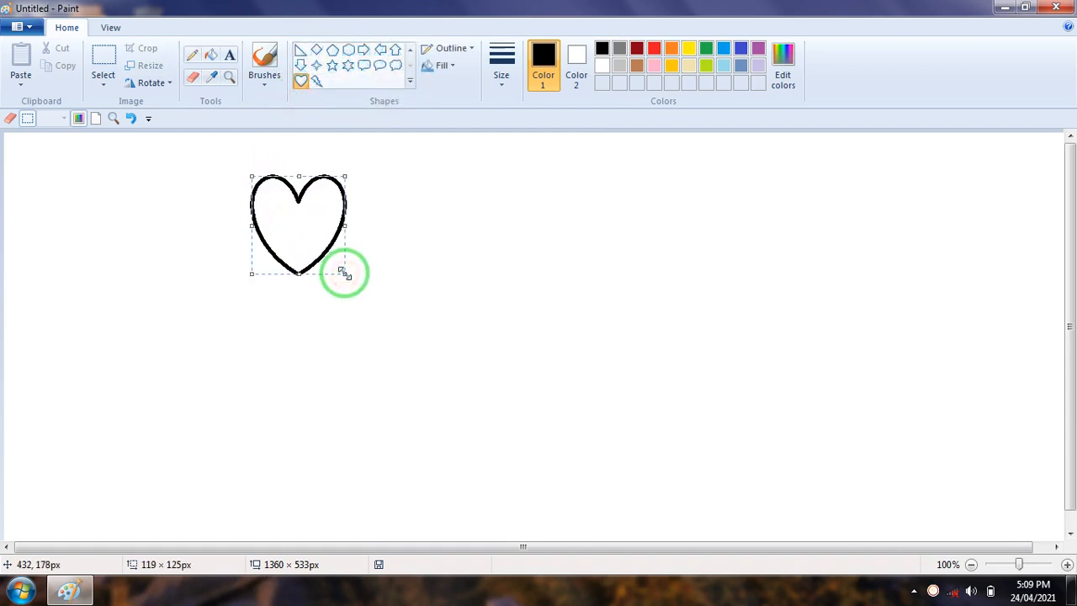
pyautogui.click(333, 68)
pyautogui.moveTo(361, 165); pyautogui.dragTo(468, 288)
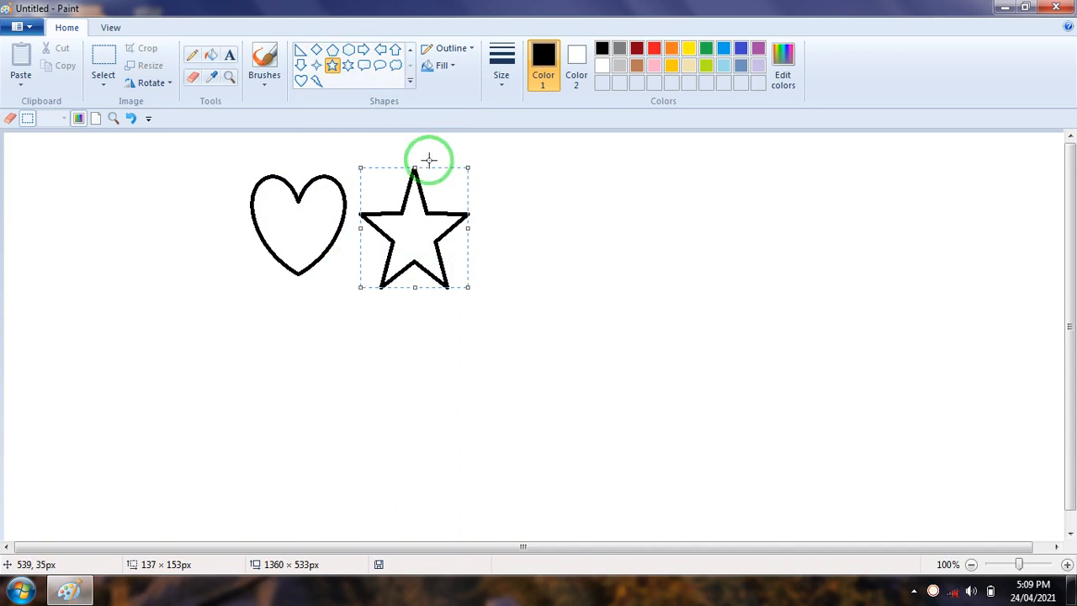
# Draw a six-point star about 270 × 244 px near the canvas centre and a narrow one about 31 × 288 px right of it
pyautogui.click(351, 69)
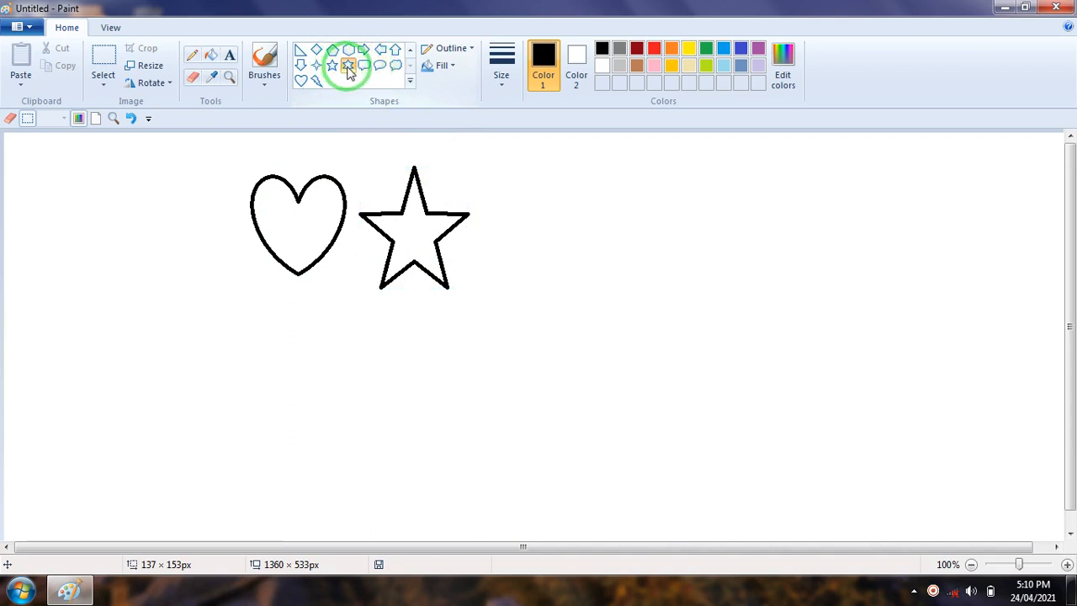
pyautogui.moveTo(507, 216); pyautogui.dragTo(718, 407)
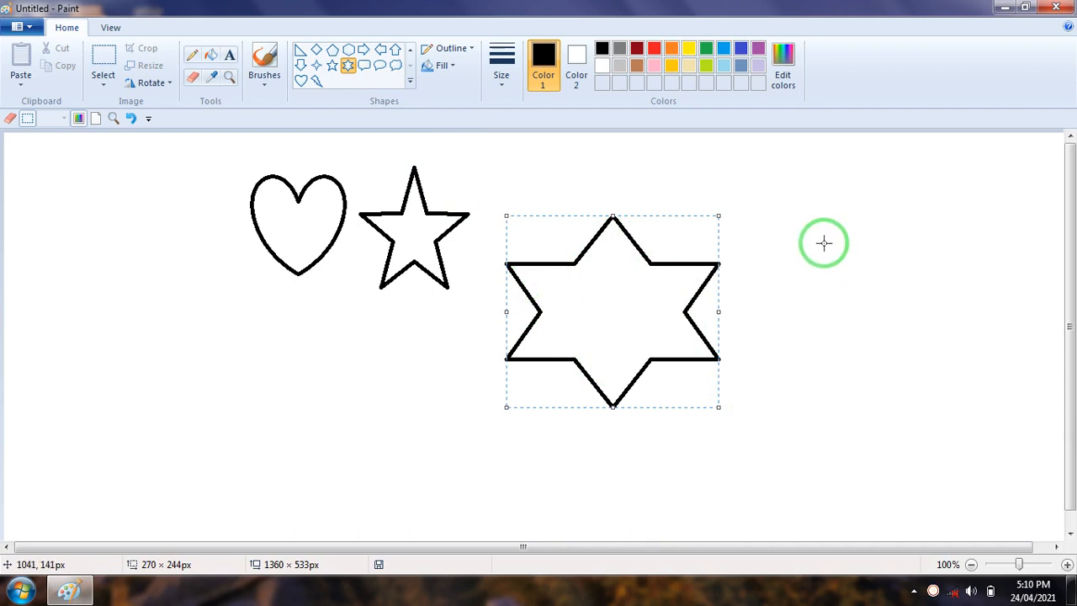
pyautogui.moveTo(810, 240); pyautogui.dragTo(831, 461)
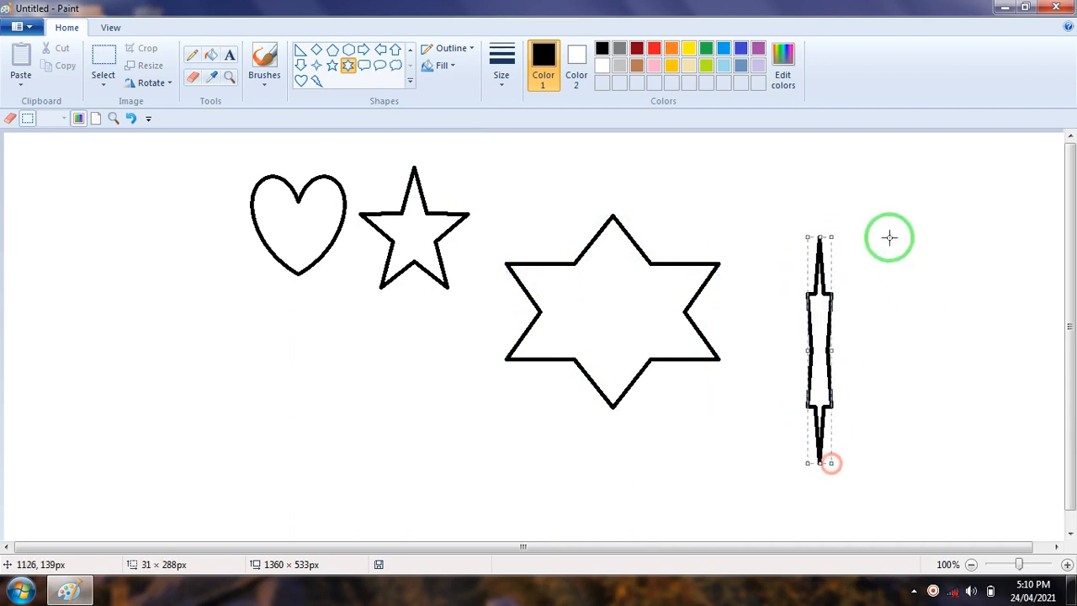
# Draw a wide, flat six-point star above the narrow one, and place another about 143 × 150 px below the flat star
pyautogui.moveTo(762, 193); pyautogui.dragTo(1001, 219)
pyautogui.moveTo(868, 303); pyautogui.dragTo(980, 424)
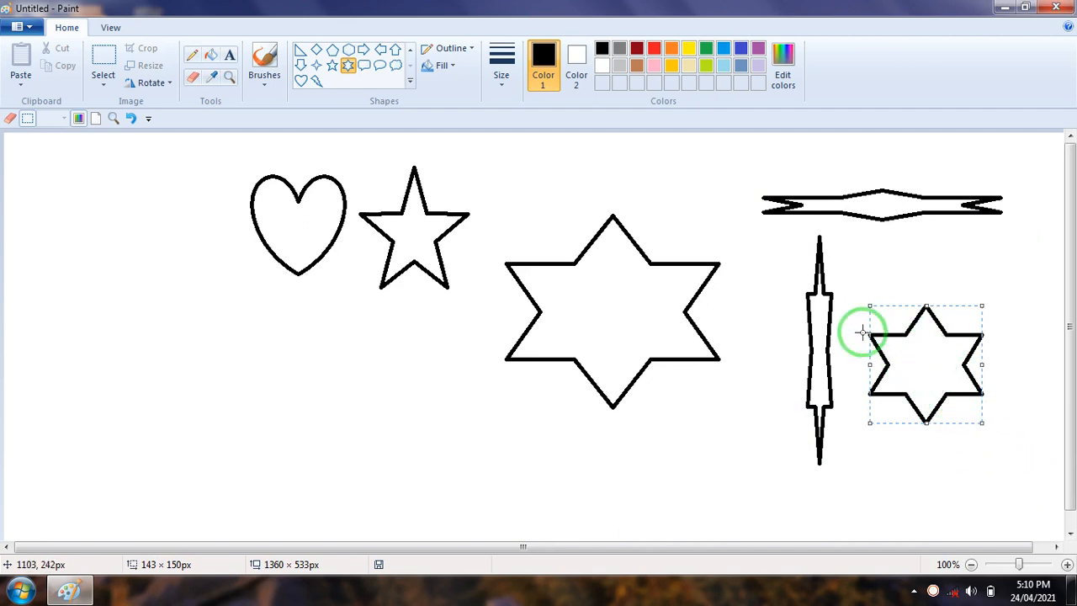
pyautogui.moveTo(921, 351); pyautogui.dragTo(916, 304)
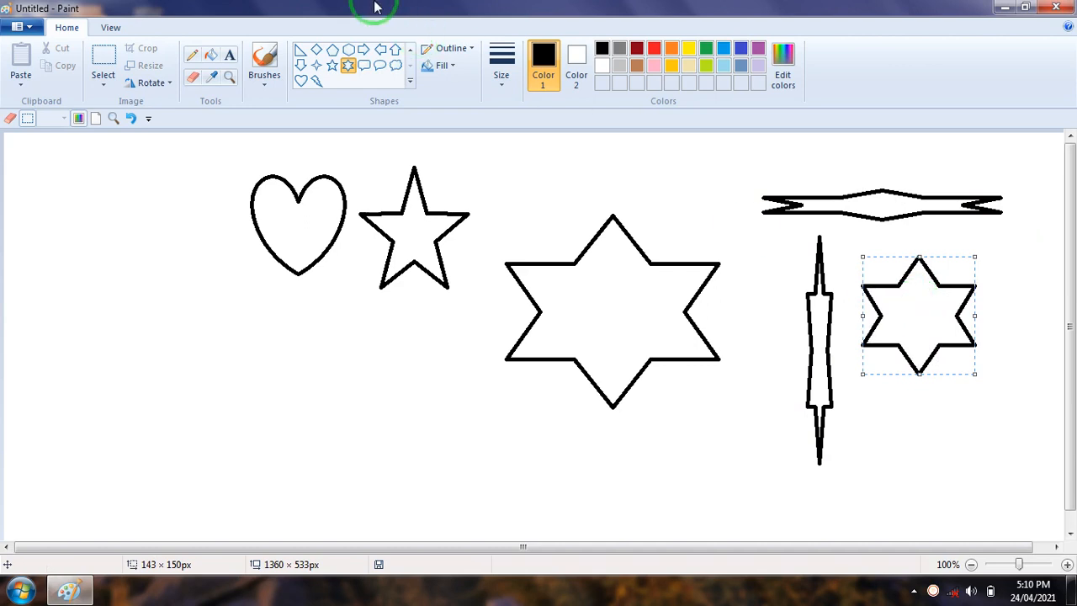
# Draw an unbent curve about 368 px long below the heart and a near-vertical line about 229 px tall at the canvas's left side
pyautogui.click(410, 86)
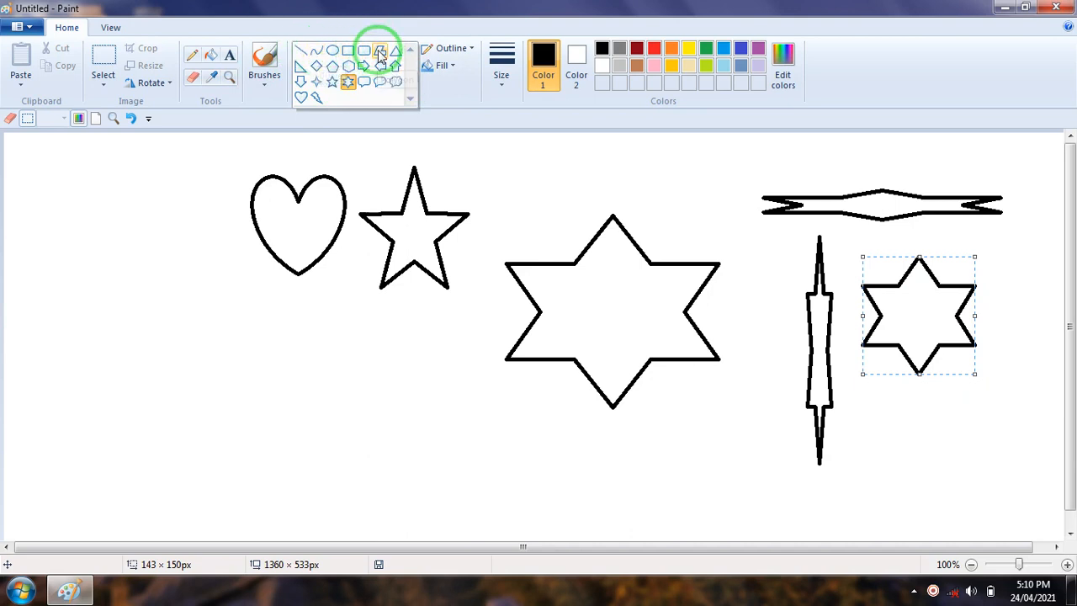
pyautogui.click(317, 53)
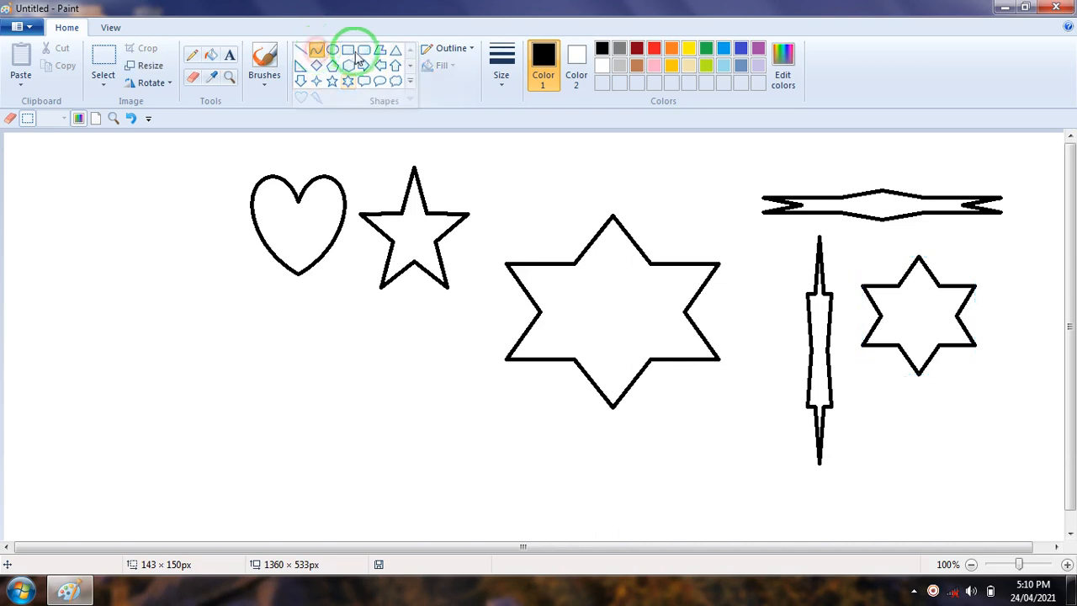
pyautogui.moveTo(172, 419); pyautogui.dragTo(464, 417)
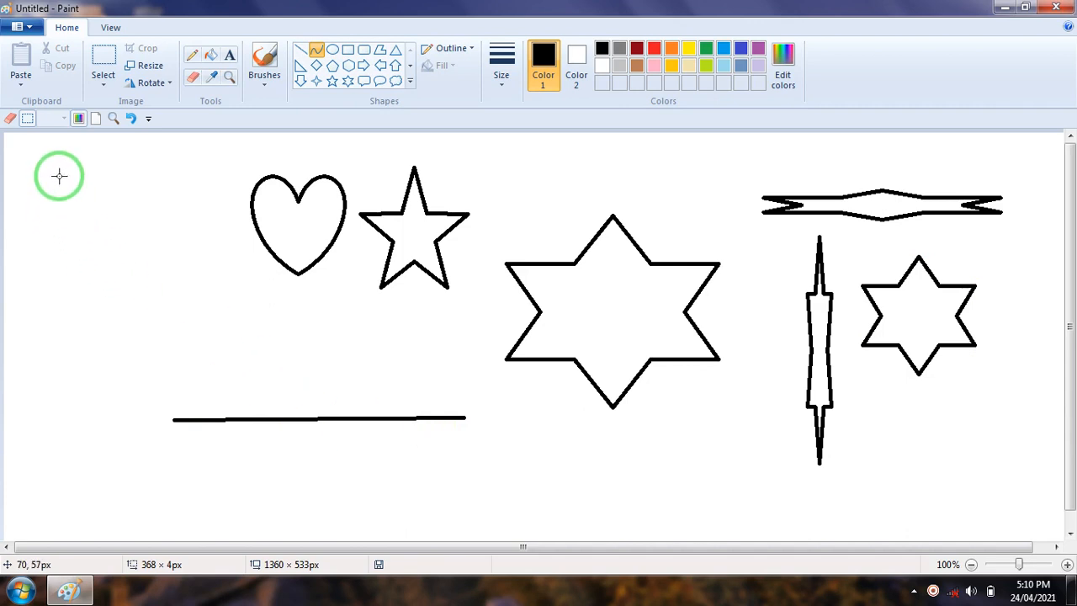
pyautogui.click(303, 50)
pyautogui.moveTo(47, 177); pyautogui.dragTo(54, 354)
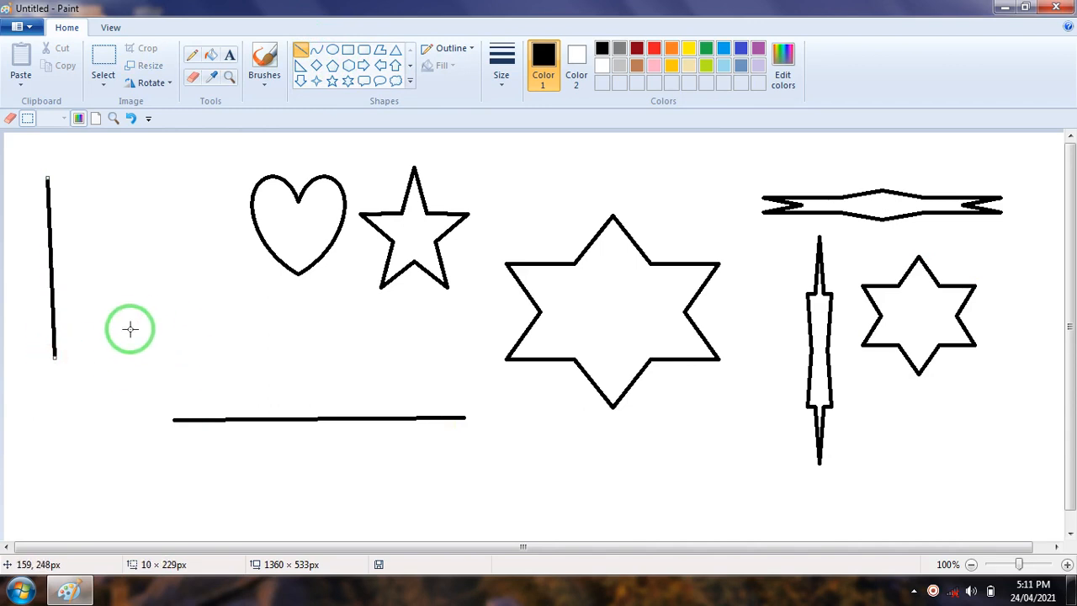
# Draw a curve about 354 px wide below the large six-point star, bend it into an S-shape, and shift it slightly upward
pyautogui.click(318, 51)
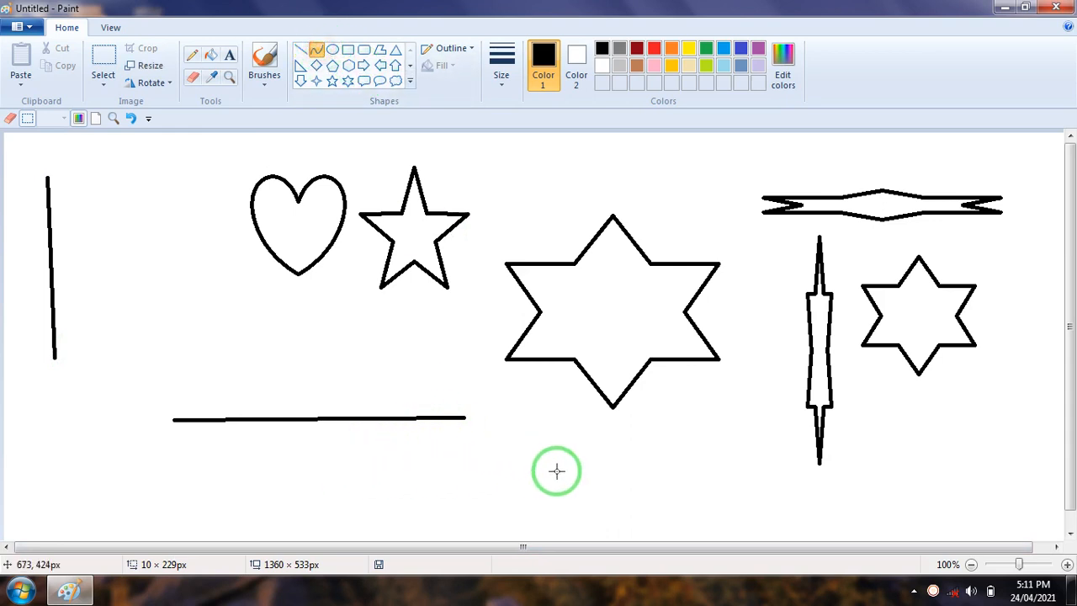
pyautogui.moveTo(503, 476); pyautogui.dragTo(783, 477)
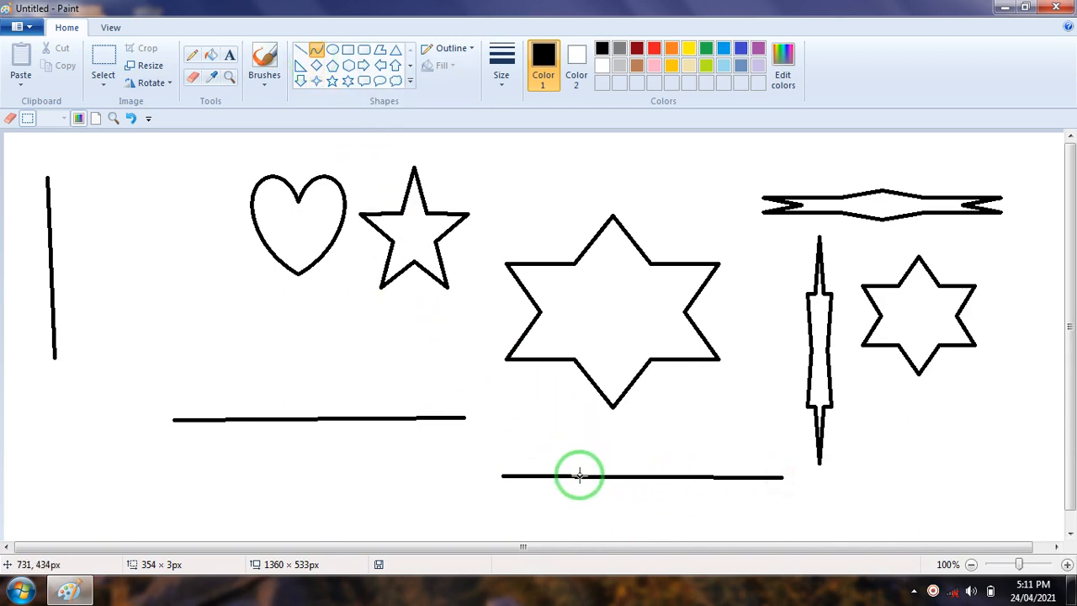
pyautogui.moveTo(572, 476); pyautogui.dragTo(443, 338)
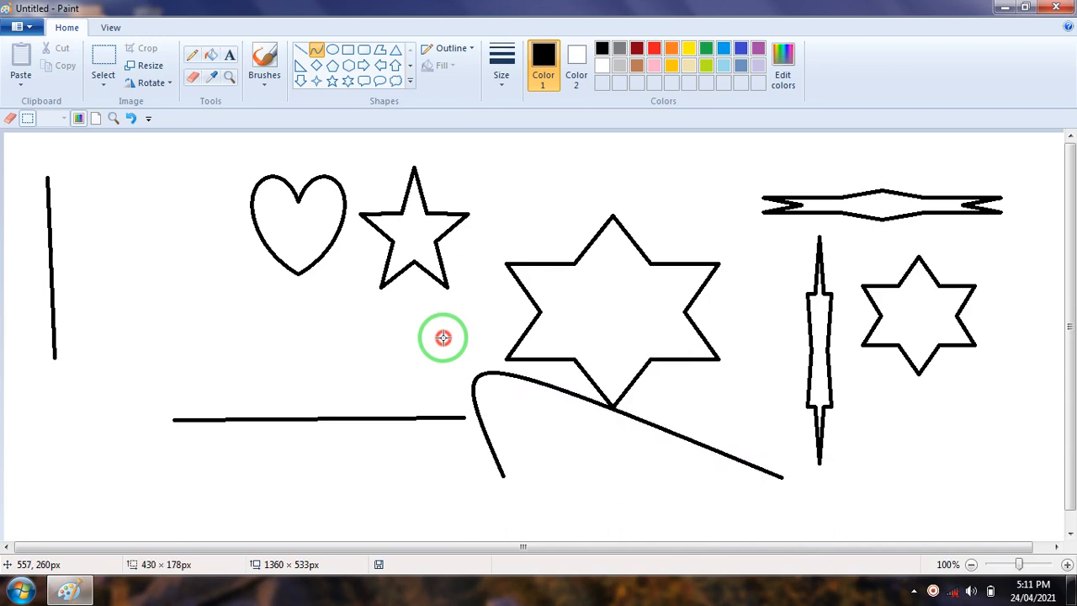
pyautogui.moveTo(444, 338); pyautogui.dragTo(356, 264)
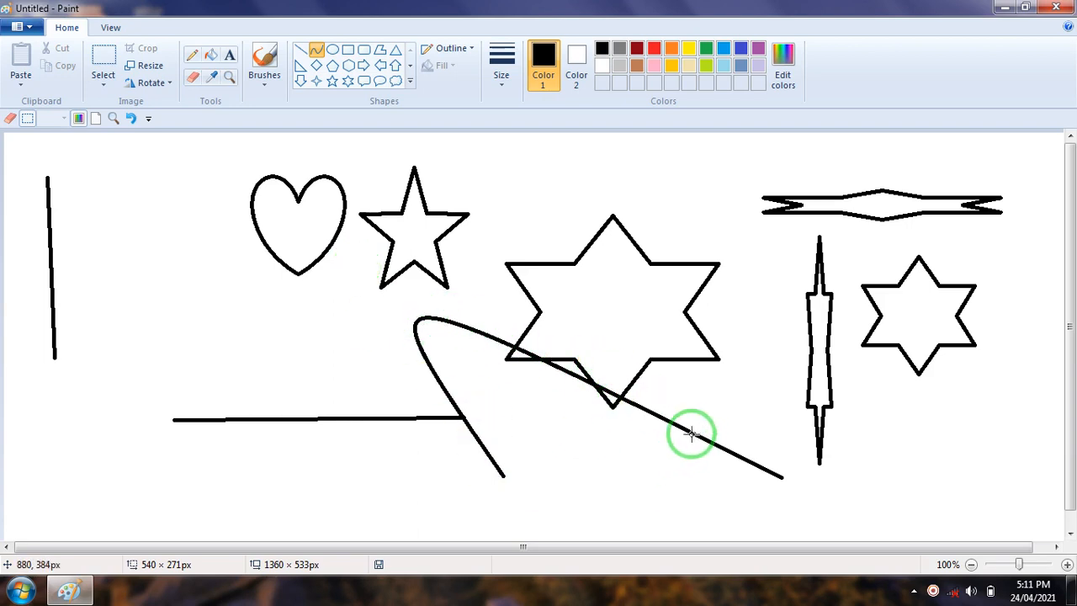
pyautogui.moveTo(684, 426)
pyautogui.mouseDown()
pyautogui.moveTo(683, 510)
pyautogui.moveTo(765, 353)
pyautogui.moveTo(697, 495)
pyautogui.moveTo(707, 546)
pyautogui.mouseUp()
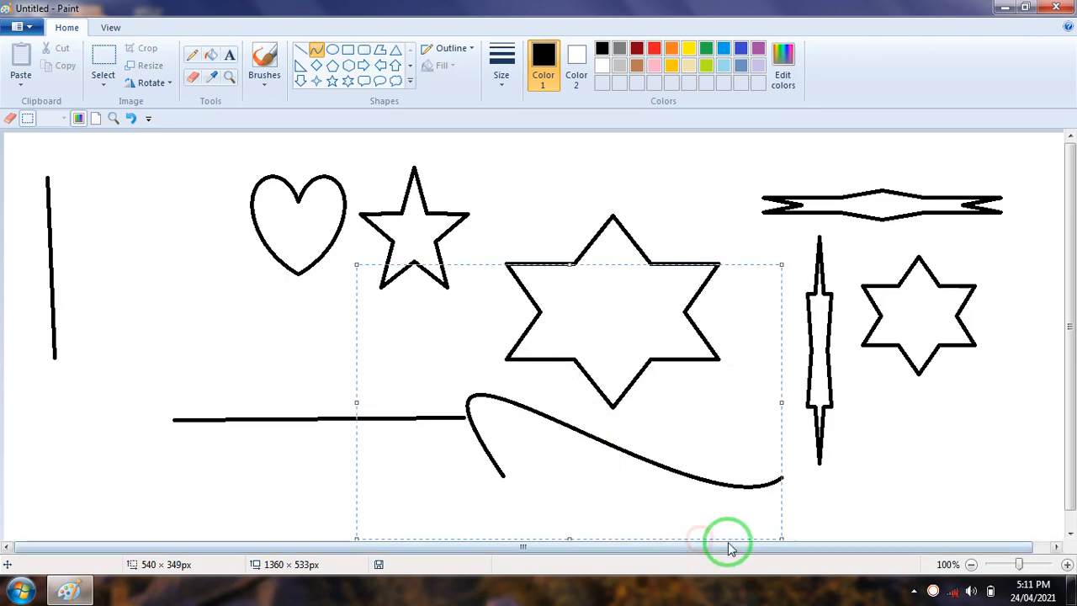
pyautogui.moveTo(590, 426)
pyautogui.mouseDown()
pyautogui.moveTo(677, 285)
pyautogui.moveTo(630, 445)
pyautogui.moveTo(553, 358)
pyautogui.moveTo(615, 327)
pyautogui.moveTo(650, 329)
pyautogui.moveTo(589, 438)
pyautogui.mouseUp()
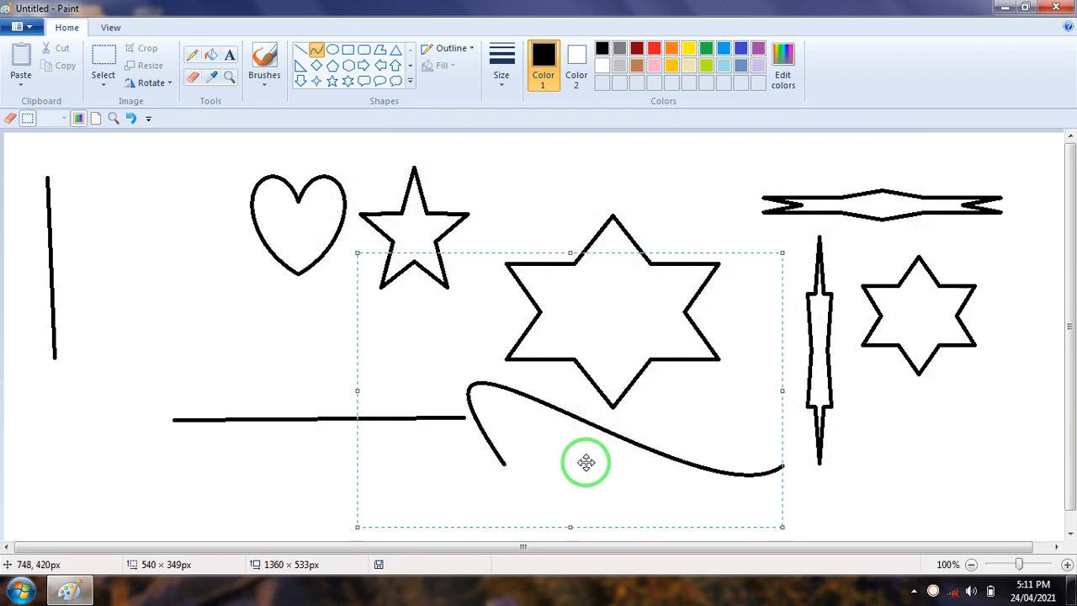
# Draw a vertical curve about 158 px tall left of the heart and bend it toward the canvas's upper-left corner
pyautogui.click(316, 52)
pyautogui.moveTo(149, 242); pyautogui.dragTo(147, 366)
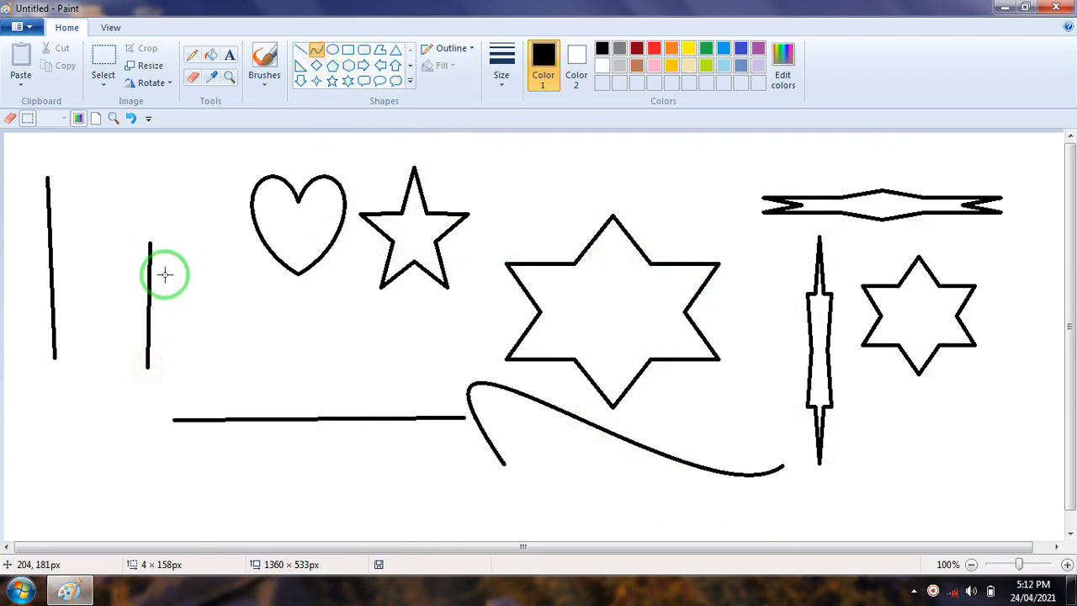
pyautogui.moveTo(151, 279); pyautogui.dragTo(48, 173)
pyautogui.moveTo(88, 221); pyautogui.dragTo(90, 223)
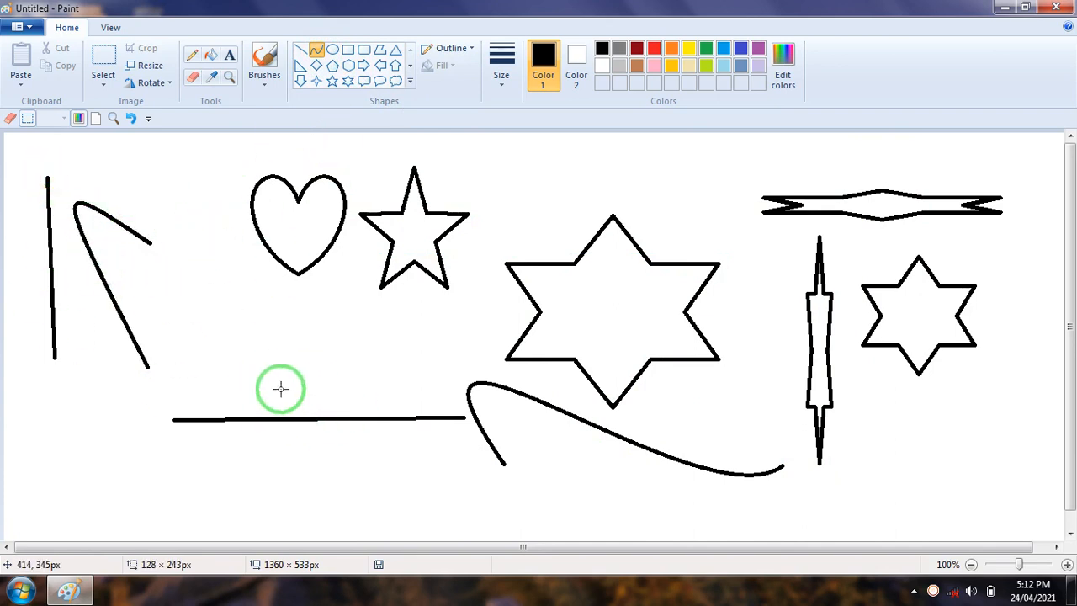
pyautogui.click(333, 66)
pyautogui.click(212, 268)
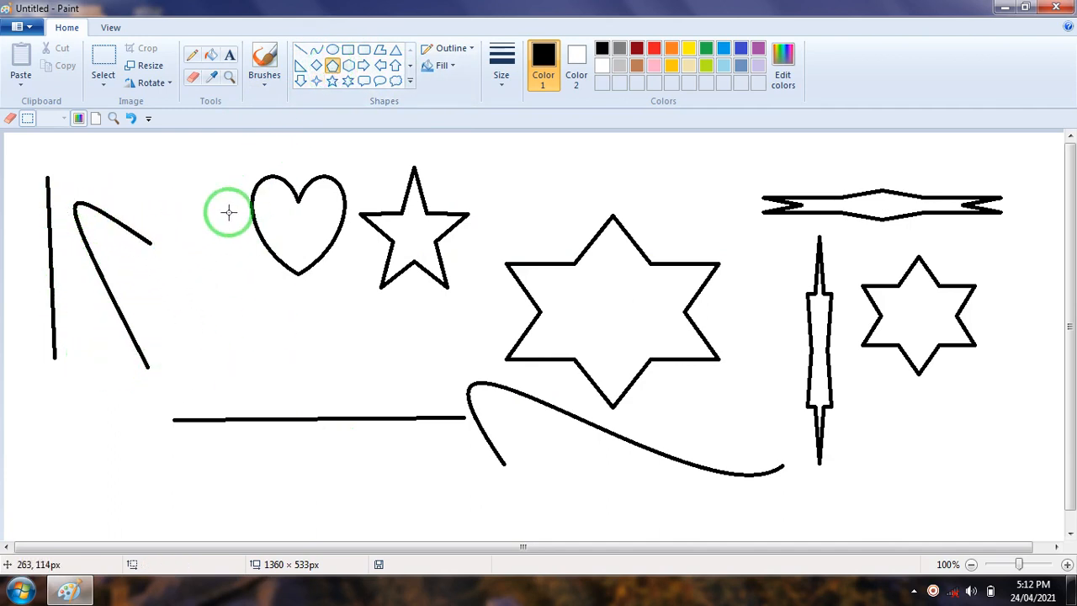
# Draw a curve below the horizontal line, bend it into an arch, and move the arch up to rest on that line
pyautogui.click(315, 56)
pyautogui.moveTo(222, 493); pyautogui.dragTo(457, 497)
pyautogui.moveTo(309, 499); pyautogui.dragTo(157, 395)
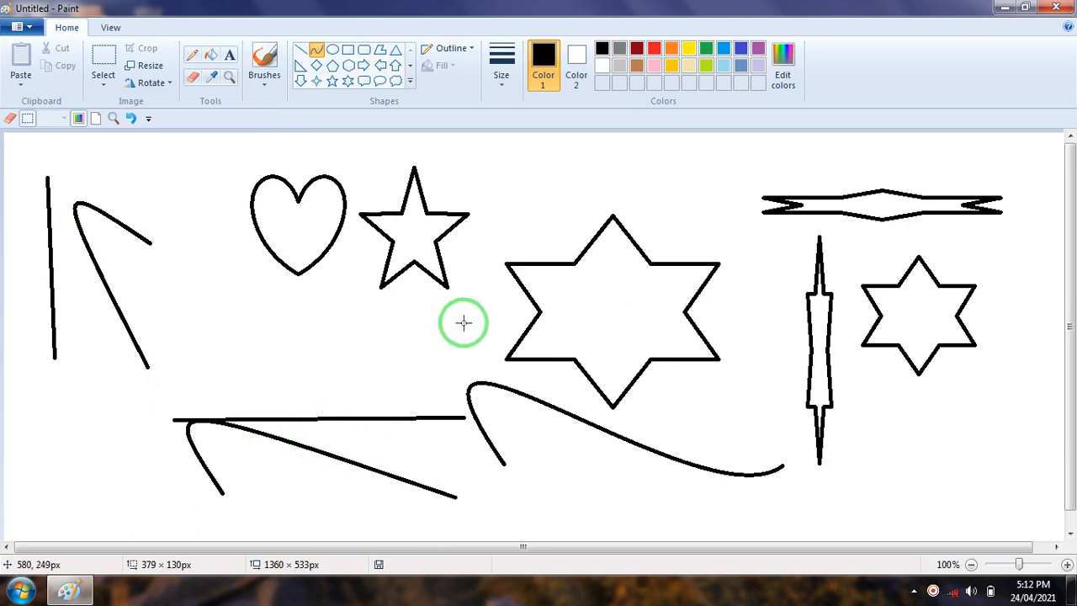
pyautogui.moveTo(426, 369); pyautogui.dragTo(411, 357)
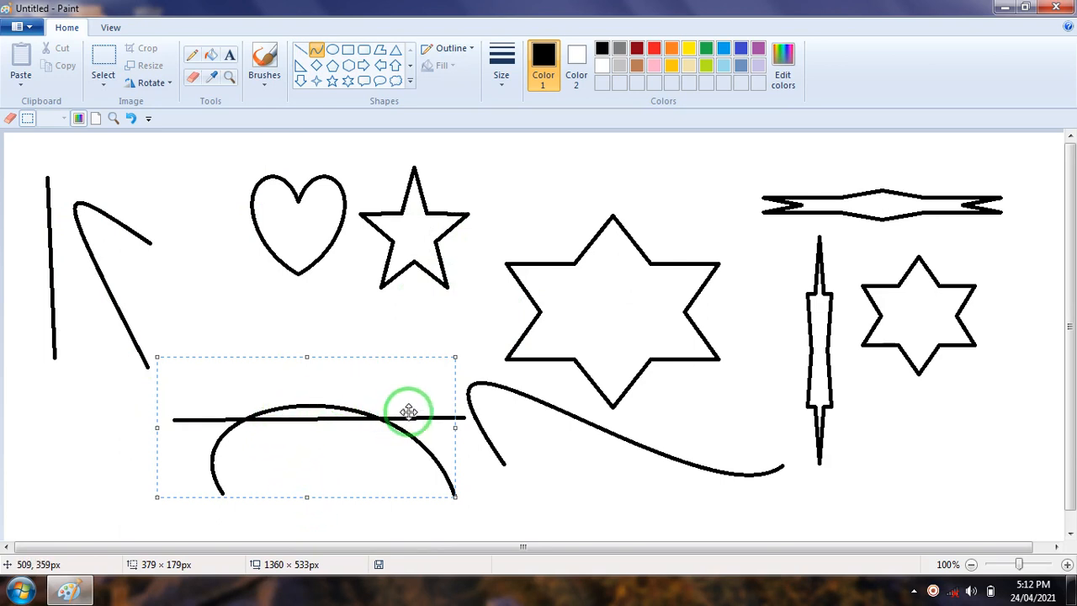
pyautogui.moveTo(338, 328); pyautogui.dragTo(336, 306)
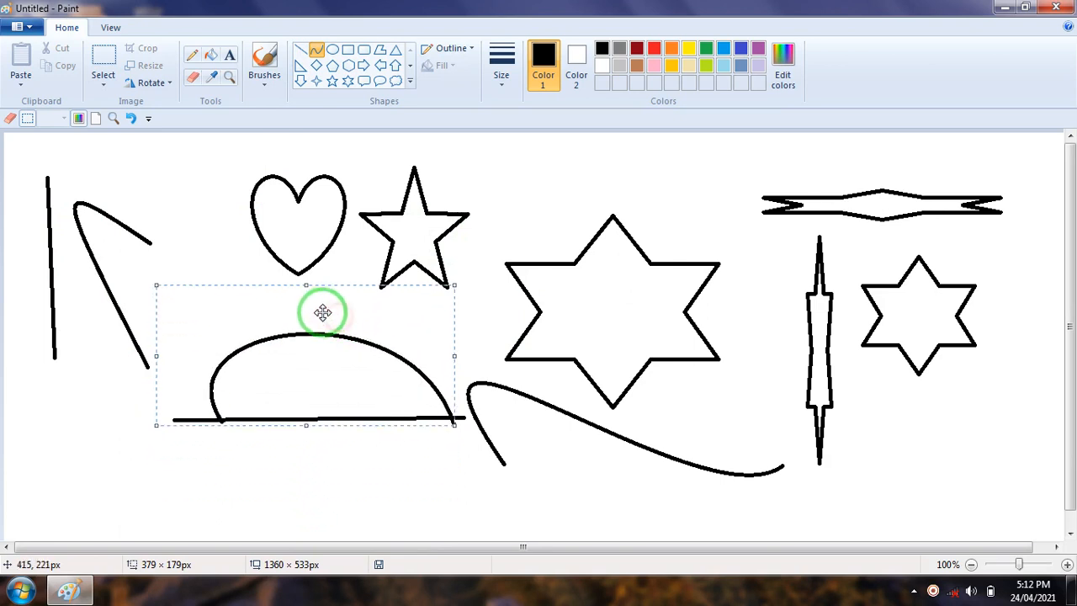
pyautogui.click(300, 51)
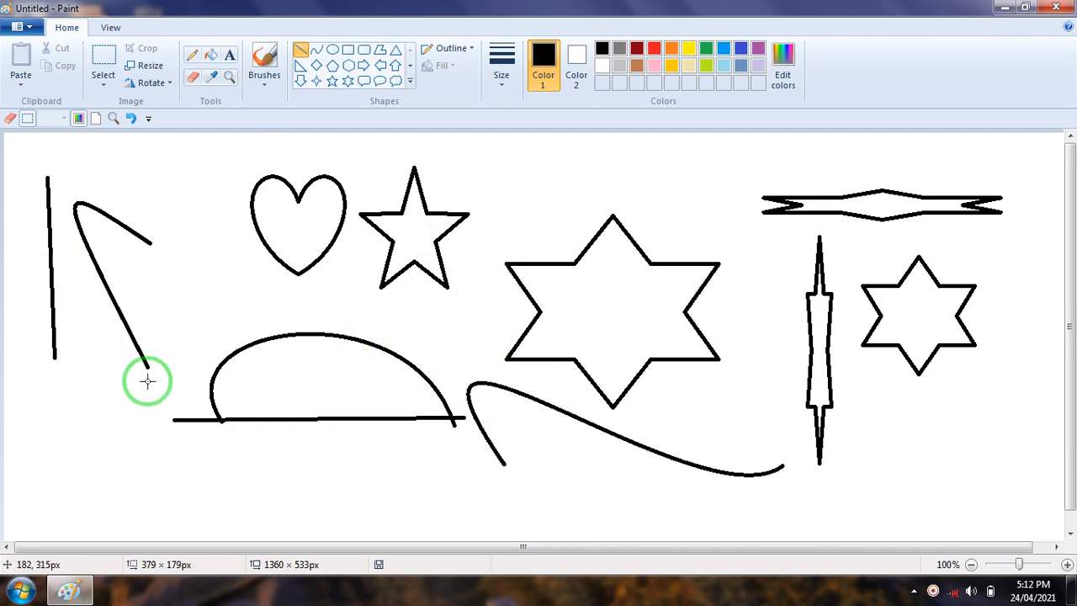
# Activate the Pencil tool and set its line width to the thinnest size
pyautogui.click(195, 56)
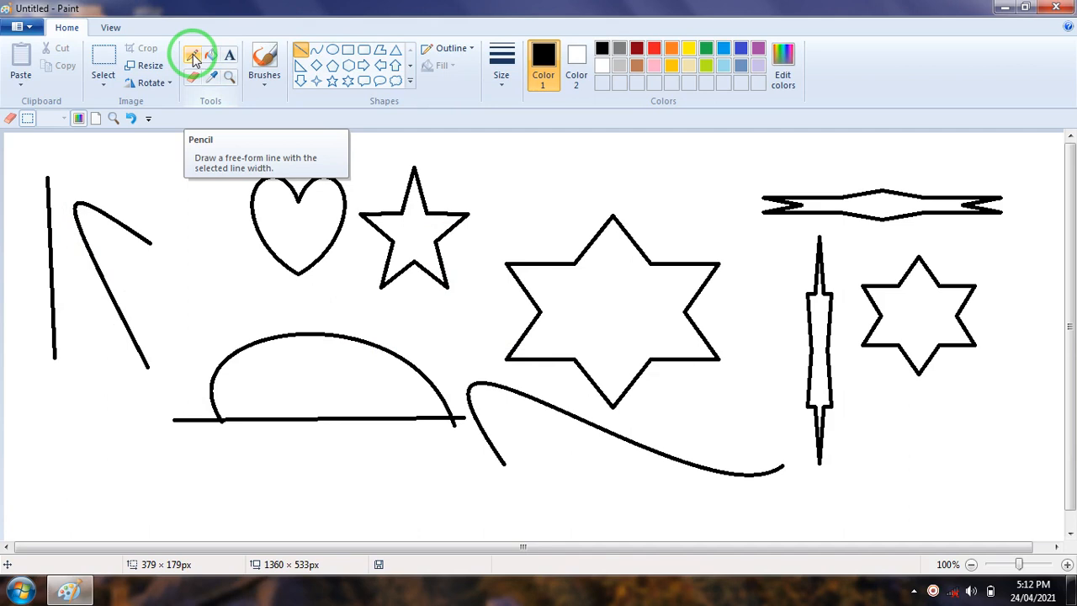
pyautogui.click(413, 83)
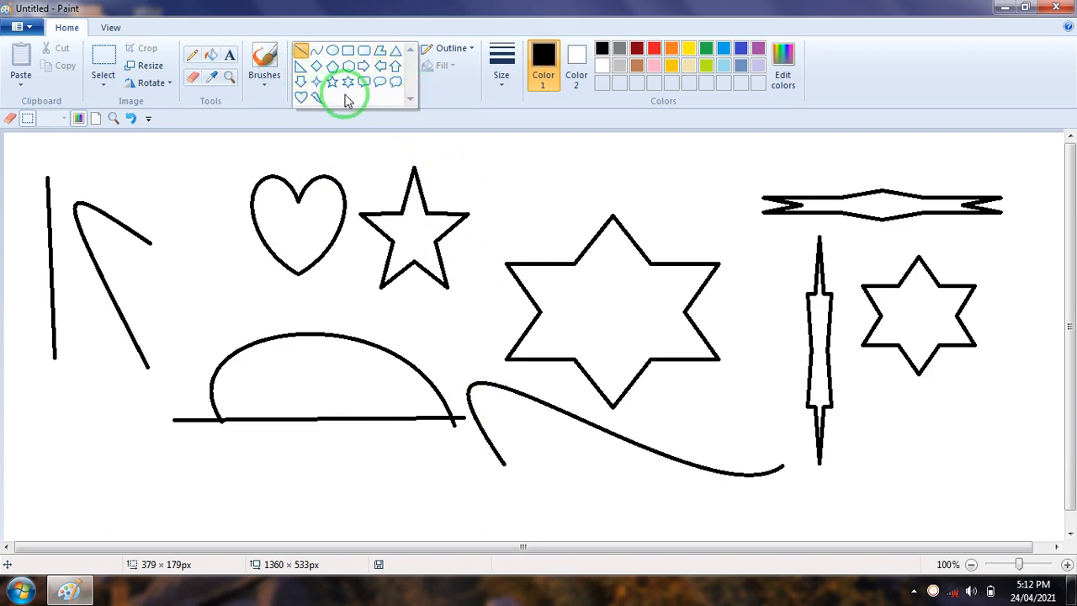
pyautogui.click(193, 57)
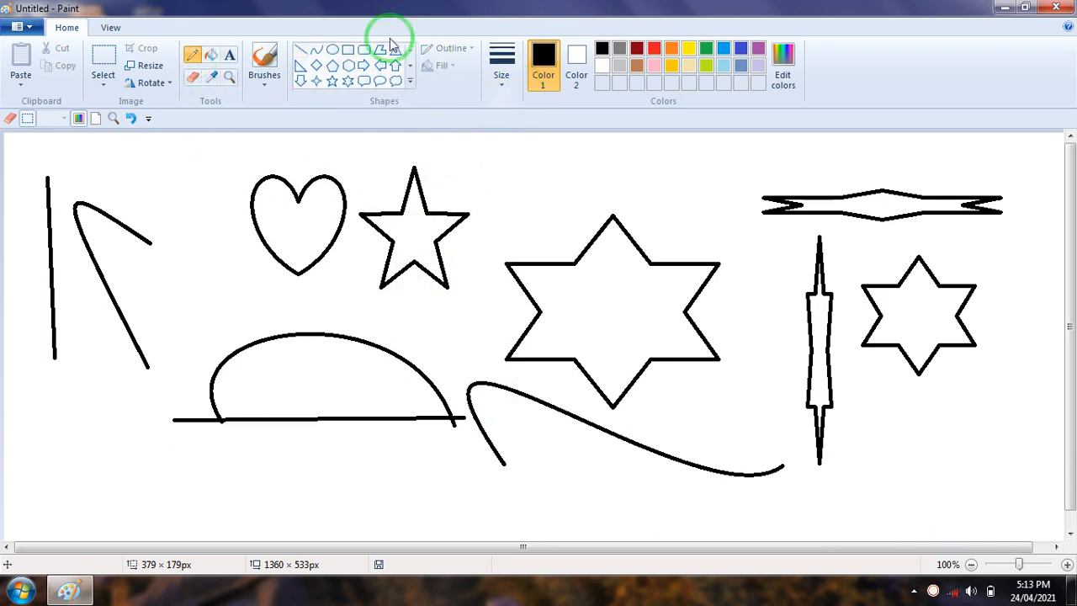
pyautogui.click(500, 84)
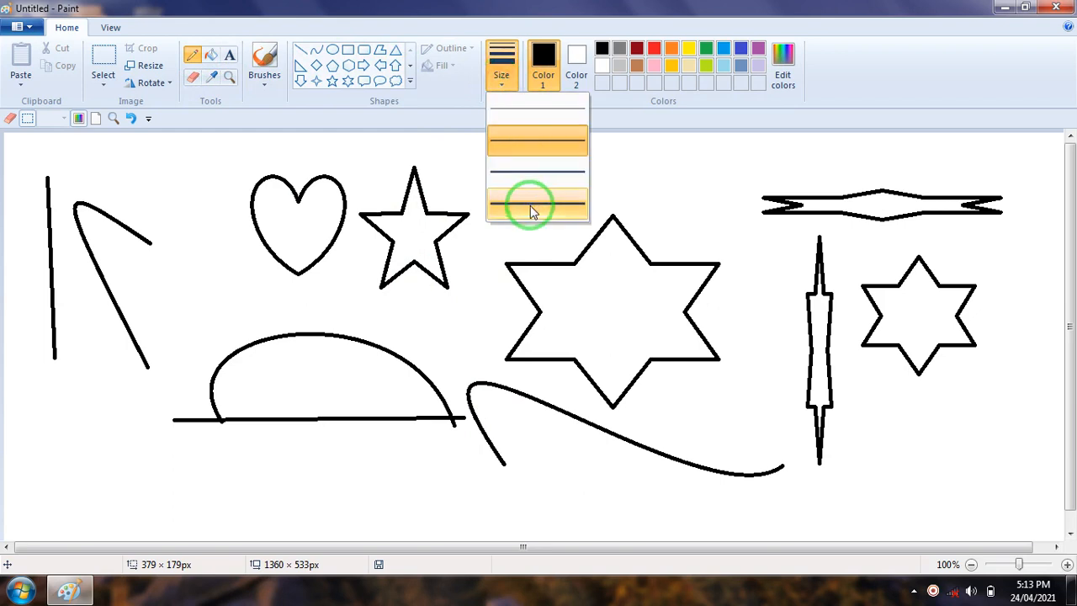
pyautogui.click(539, 101)
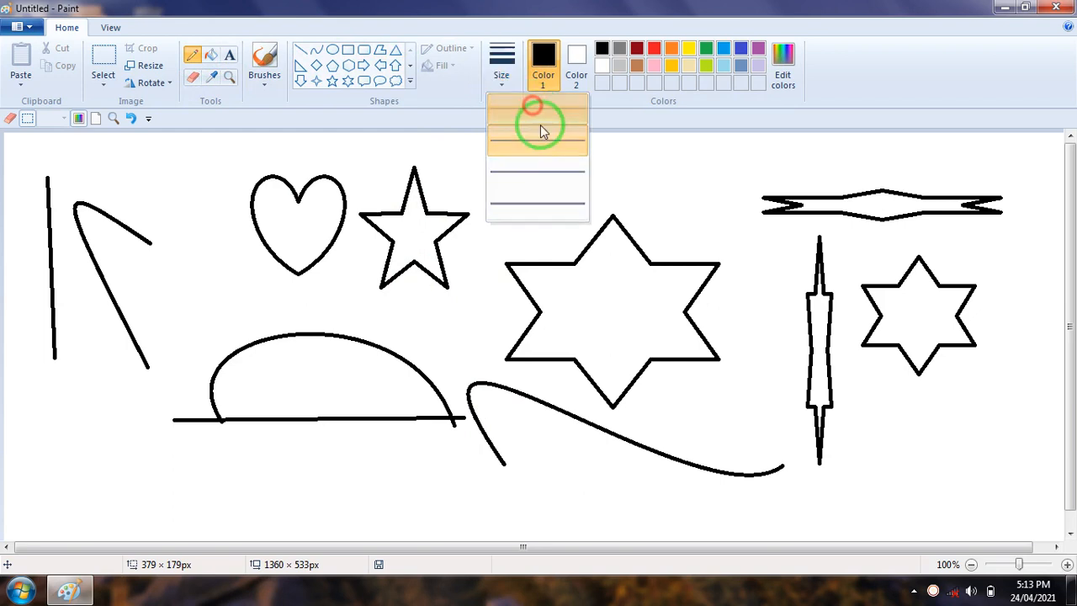
# Draw four side-by-side vertical pencil strokes above the large six-point star, one in each line width from thinnest to thickest
pyautogui.moveTo(519, 158); pyautogui.dragTo(519, 227)
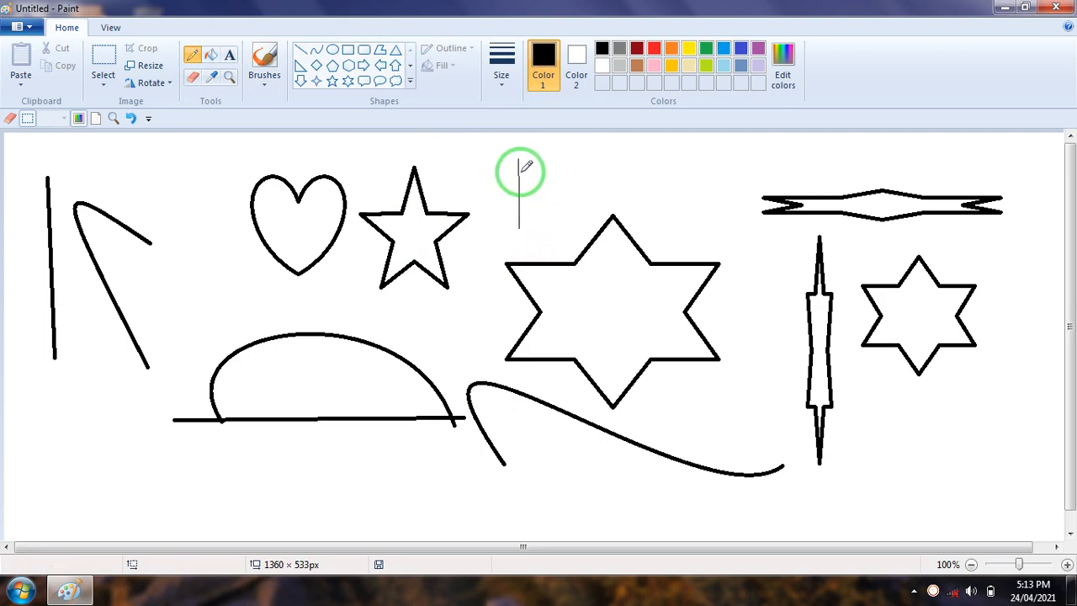
pyautogui.click(502, 84)
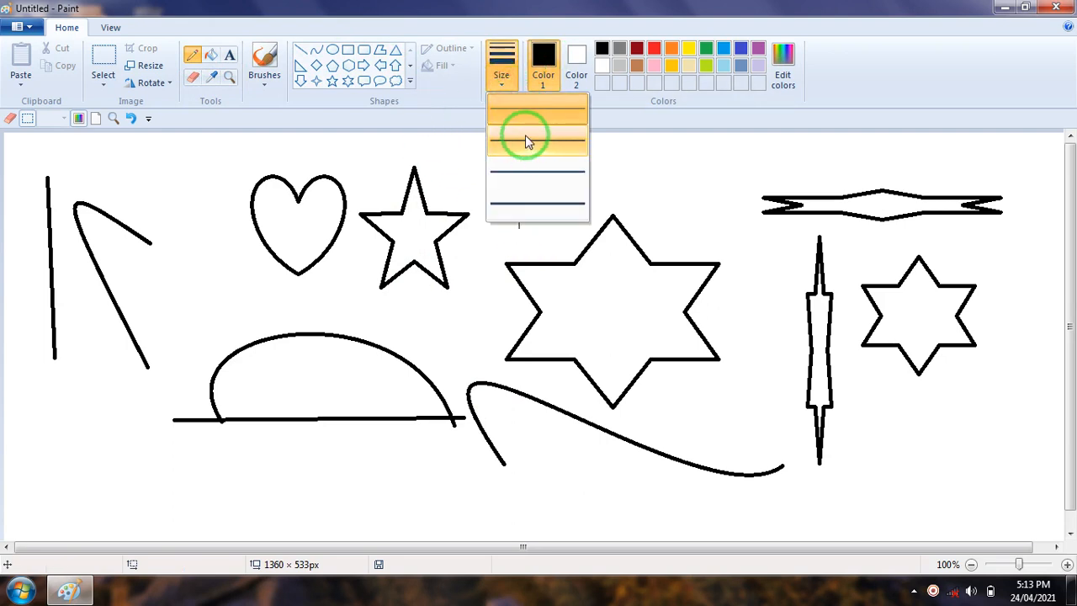
pyautogui.click(525, 141)
pyautogui.moveTo(537, 155); pyautogui.dragTo(538, 233)
pyautogui.click(503, 84)
pyautogui.click(546, 168)
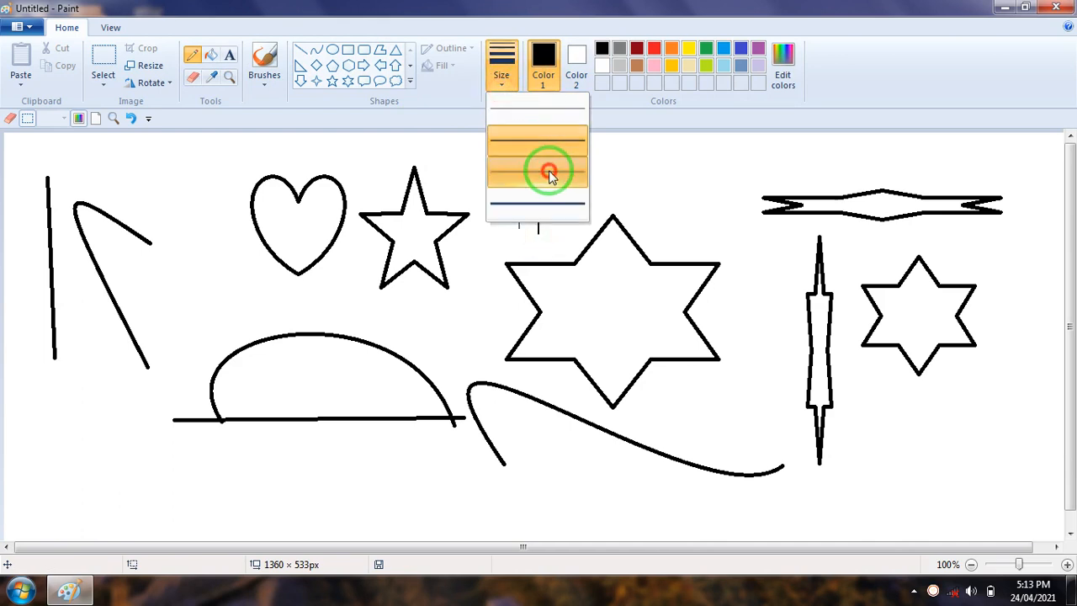
pyautogui.moveTo(560, 160); pyautogui.dragTo(560, 234)
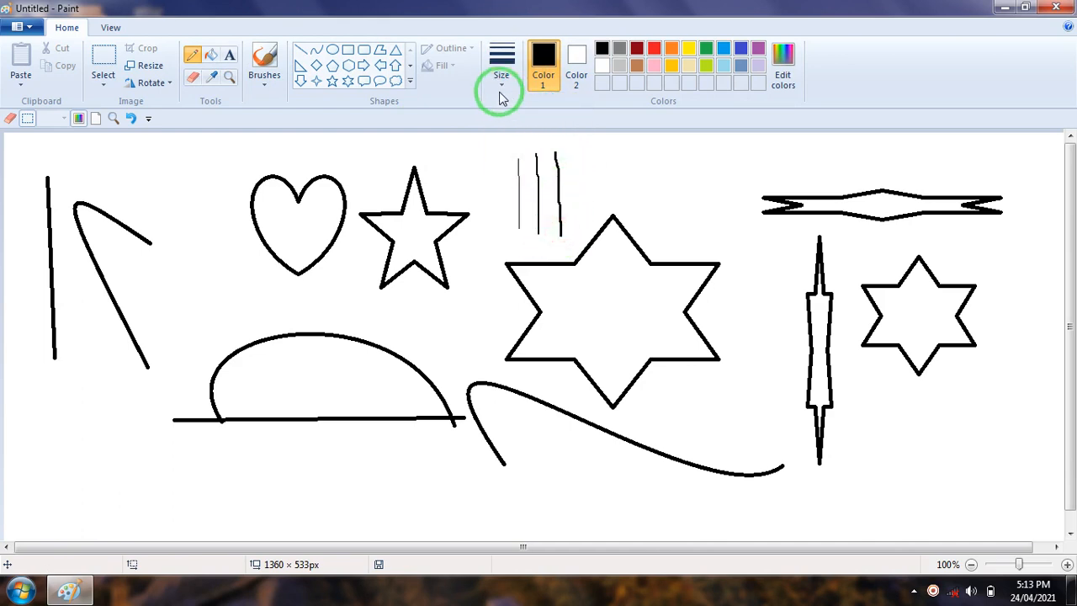
pyautogui.click(502, 85)
pyautogui.click(543, 200)
pyautogui.moveTo(577, 149); pyautogui.dragTo(581, 234)
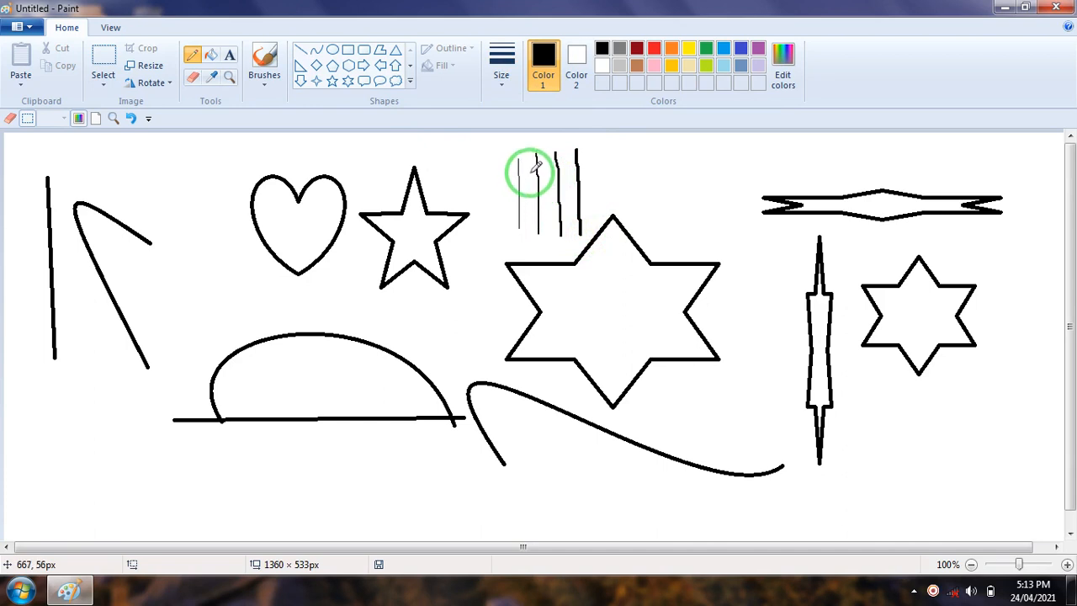
# Sketch a freehand tree trunk below the S-shaped curve with the pencil at the second-thinnest line width
pyautogui.click(500, 93)
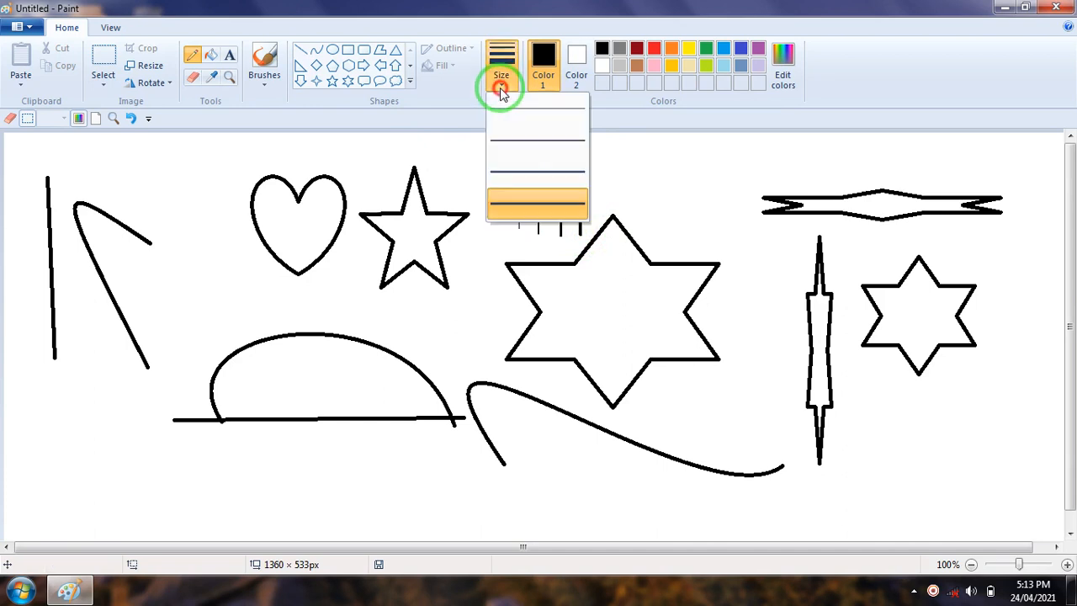
pyautogui.click(530, 142)
pyautogui.moveTo(537, 438)
pyautogui.mouseDown()
pyautogui.moveTo(591, 467)
pyautogui.moveTo(573, 520)
pyautogui.mouseUp()
pyautogui.moveTo(624, 438)
pyautogui.mouseDown()
pyautogui.moveTo(641, 519)
pyautogui.moveTo(634, 449)
pyautogui.moveTo(604, 492)
pyautogui.mouseUp()
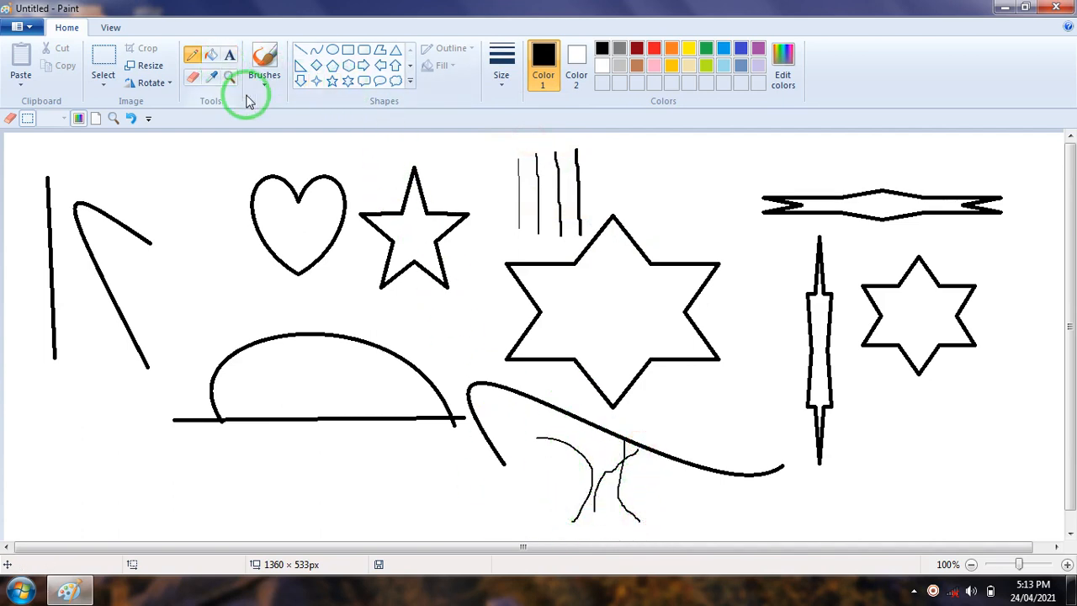
# Clear the whole canvas and pencil a tree trunk with a ground line in the lower middle, using the second-thinnest line width
pyautogui.hotkey('ctrl', 'a')
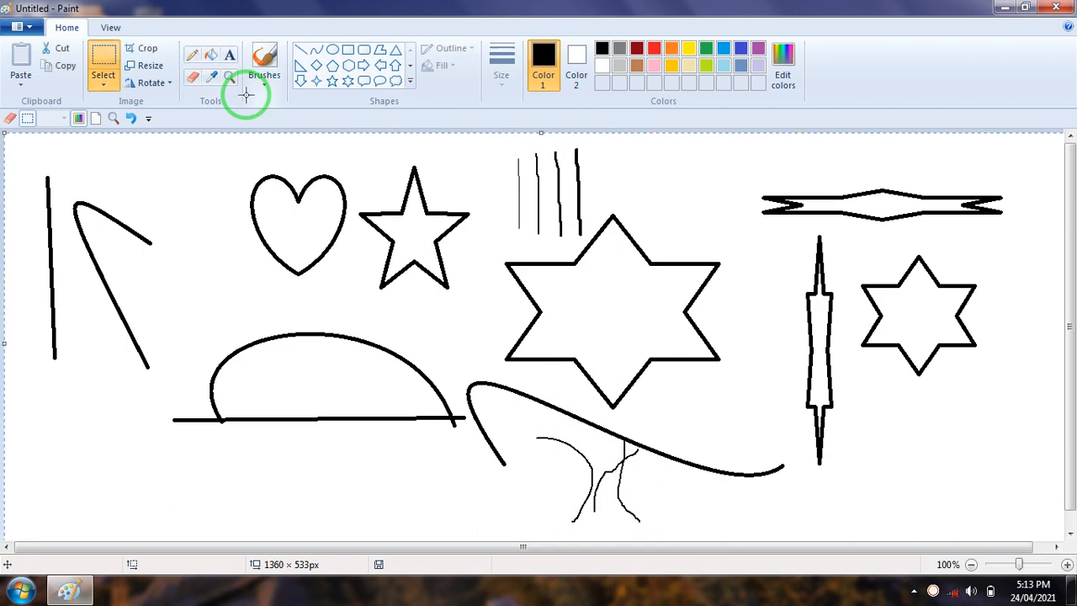
pyautogui.press('Delete')
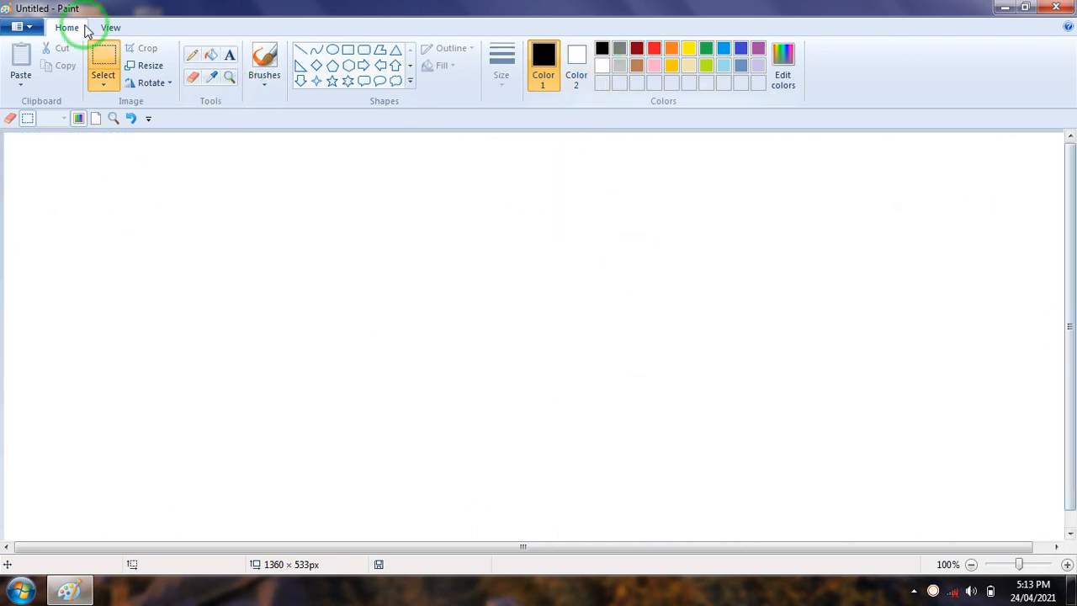
pyautogui.click(192, 57)
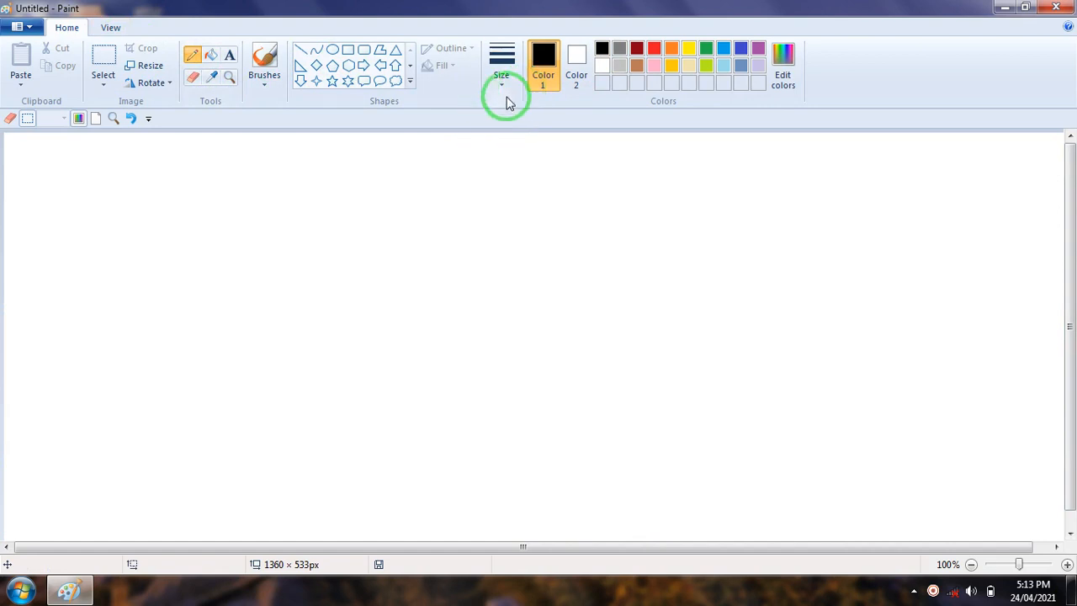
pyautogui.click(503, 84)
pyautogui.click(536, 145)
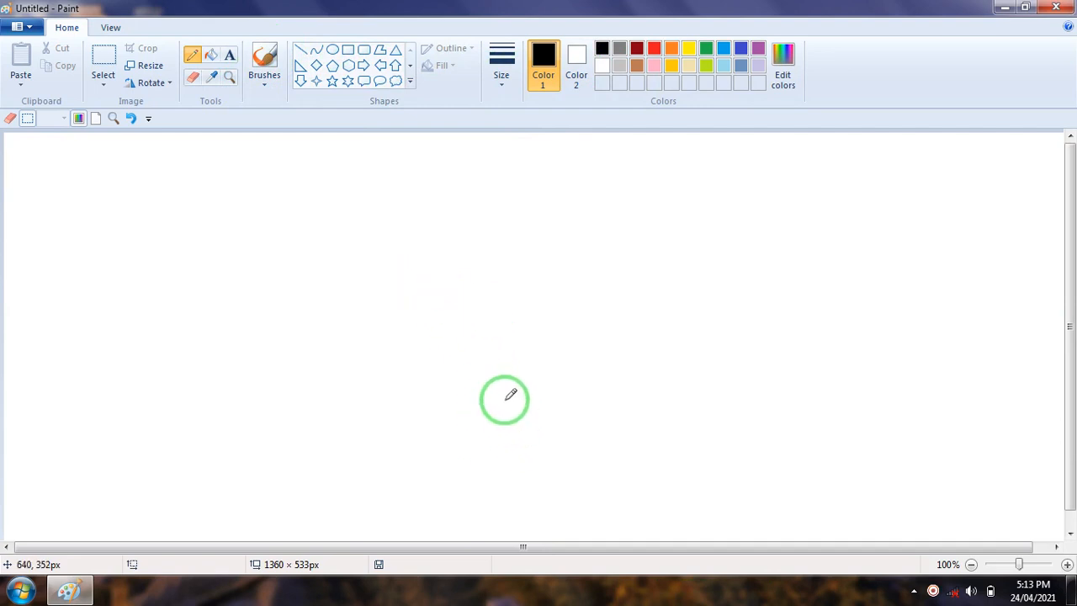
pyautogui.moveTo(527, 394)
pyautogui.mouseDown()
pyautogui.moveTo(535, 470)
pyautogui.moveTo(514, 505)
pyautogui.mouseUp()
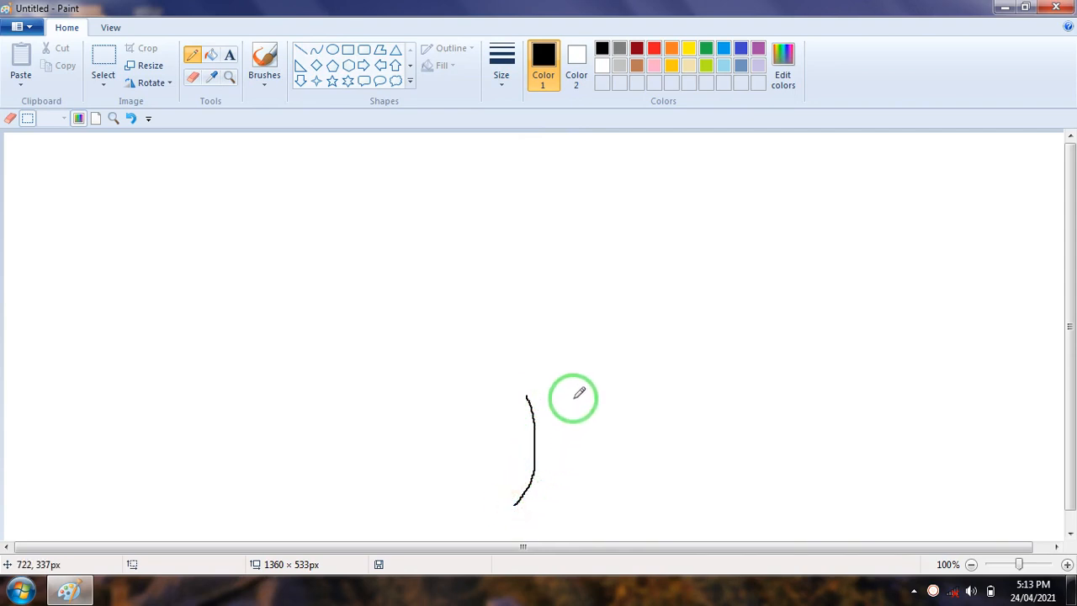
pyautogui.moveTo(577, 391)
pyautogui.mouseDown()
pyautogui.moveTo(569, 469)
pyautogui.moveTo(580, 505)
pyautogui.mouseUp()
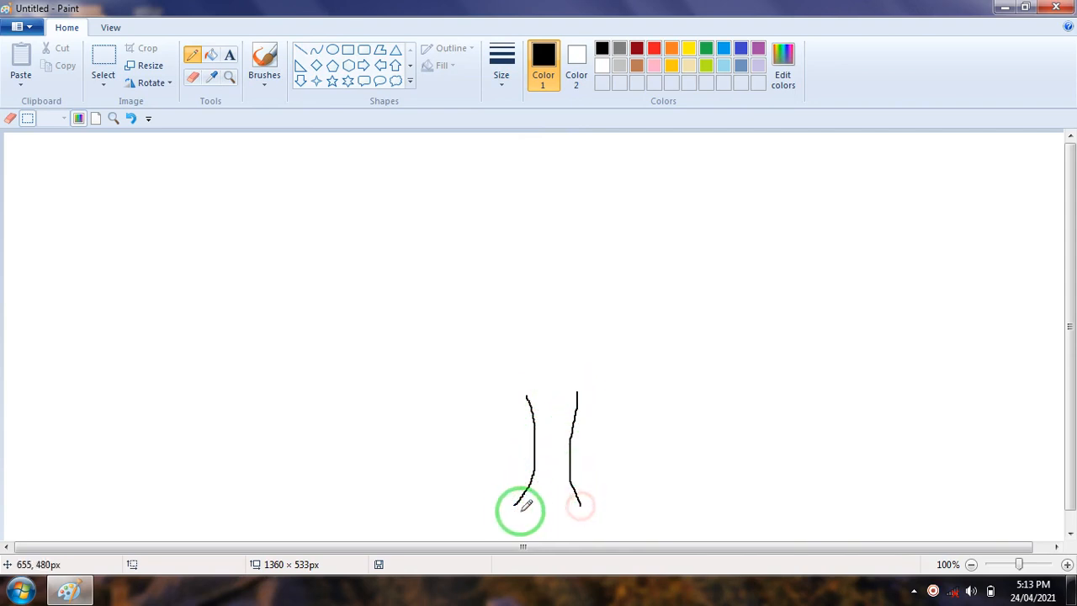
pyautogui.moveTo(498, 511)
pyautogui.mouseDown()
pyautogui.moveTo(535, 496)
pyautogui.moveTo(618, 505)
pyautogui.mouseUp()
# Pencil a wavy crown outline above the trunk, close the trunk's top, and add four curved branch lines inside the crown
pyautogui.moveTo(530, 393)
pyautogui.mouseDown()
pyautogui.moveTo(503, 395)
pyautogui.moveTo(491, 364)
pyautogui.moveTo(462, 350)
pyautogui.moveTo(456, 254)
pyautogui.moveTo(518, 200)
pyautogui.moveTo(560, 189)
pyautogui.moveTo(622, 200)
pyautogui.moveTo(678, 256)
pyautogui.moveTo(666, 351)
pyautogui.moveTo(576, 390)
pyautogui.mouseUp()
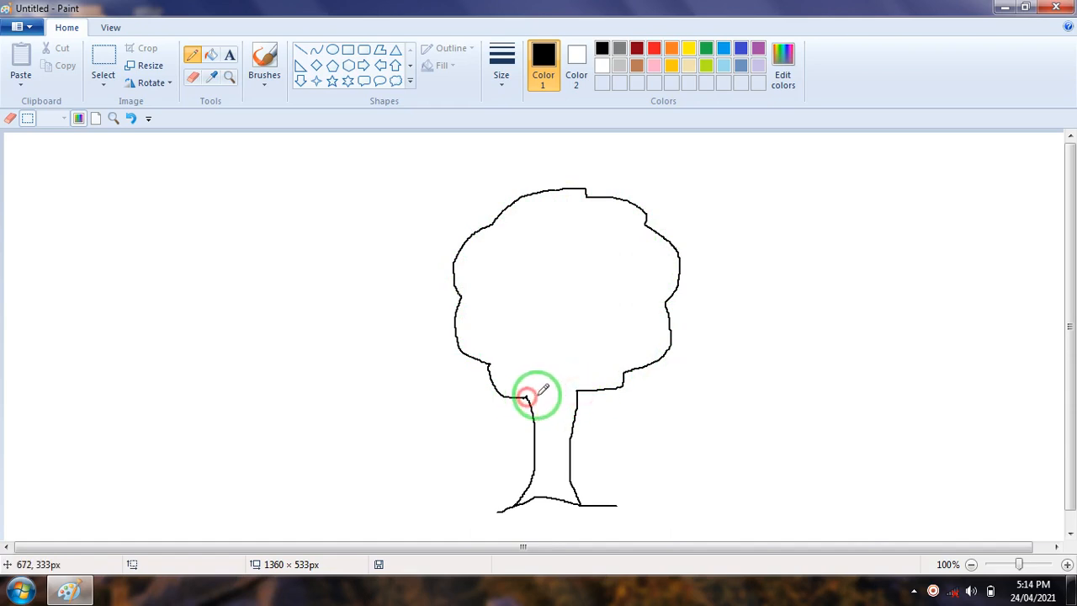
pyautogui.moveTo(526, 397)
pyautogui.mouseDown()
pyautogui.moveTo(540, 380)
pyautogui.moveTo(578, 388)
pyautogui.mouseUp()
pyautogui.moveTo(558, 332)
pyautogui.mouseDown()
pyautogui.moveTo(520, 276)
pyautogui.moveTo(494, 267)
pyautogui.mouseUp()
pyautogui.moveTo(568, 289); pyautogui.dragTo(520, 227)
pyautogui.moveTo(613, 340)
pyautogui.mouseDown()
pyautogui.moveTo(615, 318)
pyautogui.moveTo(657, 282)
pyautogui.mouseUp()
pyautogui.moveTo(587, 289); pyautogui.dragTo(619, 222)
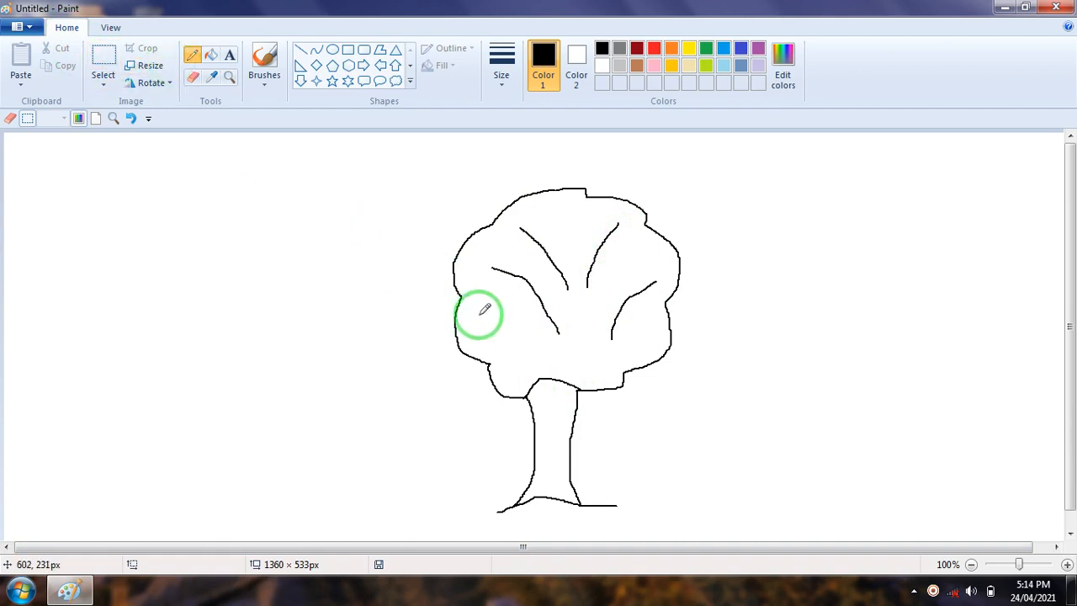
# Erase the ground line right of the trunk and the right-hand part of the tree crown
pyautogui.click(194, 78)
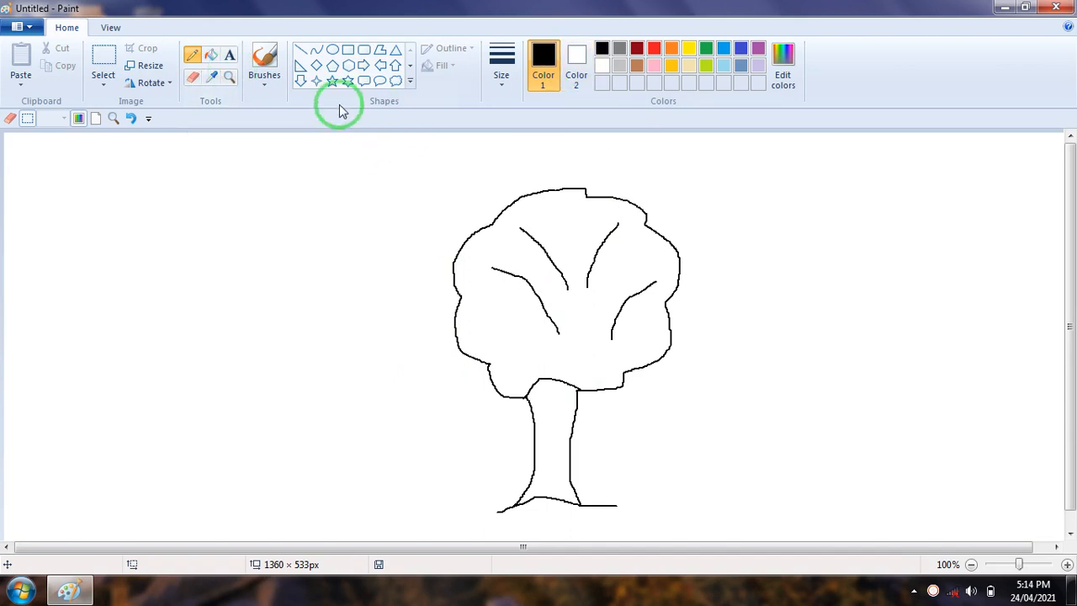
pyautogui.click(199, 78)
pyautogui.click(607, 510)
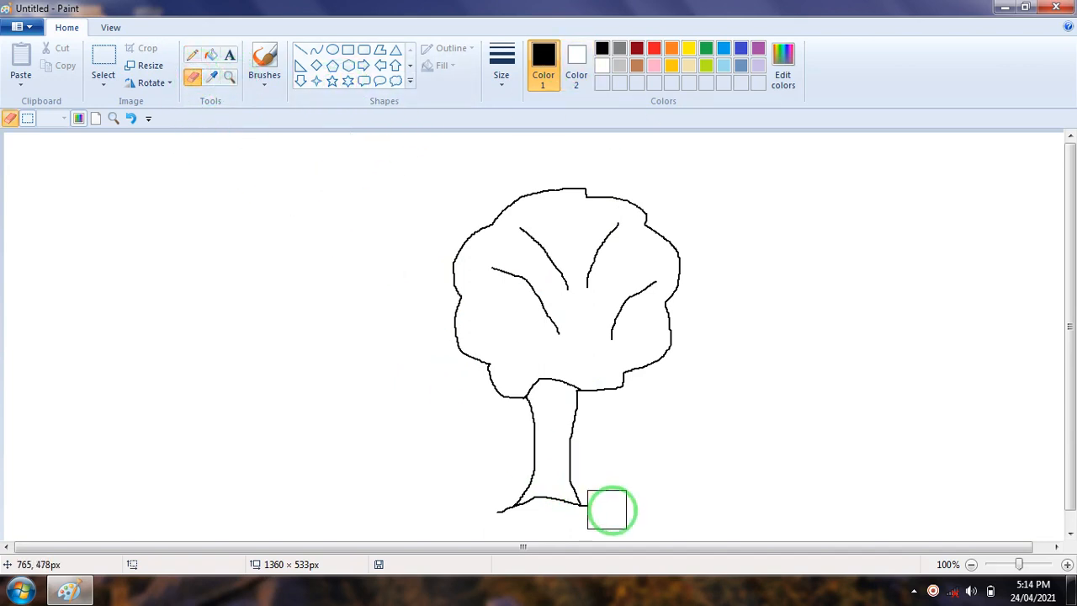
pyautogui.moveTo(615, 508)
pyautogui.mouseDown()
pyautogui.moveTo(606, 491)
pyautogui.moveTo(620, 464)
pyautogui.moveTo(703, 411)
pyautogui.moveTo(683, 241)
pyautogui.moveTo(659, 361)
pyautogui.moveTo(620, 286)
pyautogui.moveTo(635, 199)
pyautogui.moveTo(648, 294)
pyautogui.mouseUp()
# Draw a black six-point star in the empty area left of the tree
pyautogui.click(348, 81)
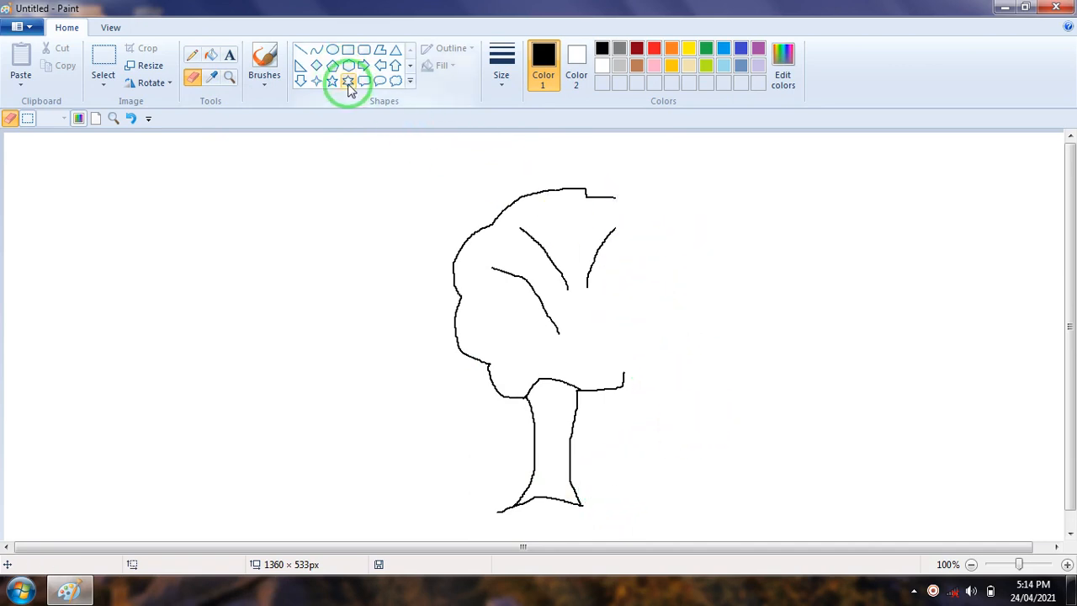
pyautogui.moveTo(221, 174); pyautogui.dragTo(364, 328)
pyautogui.click(404, 378)
# Erase most of the six-point star, leaving its upper-right corner, and erase more of the tree crown's right side
pyautogui.click(193, 76)
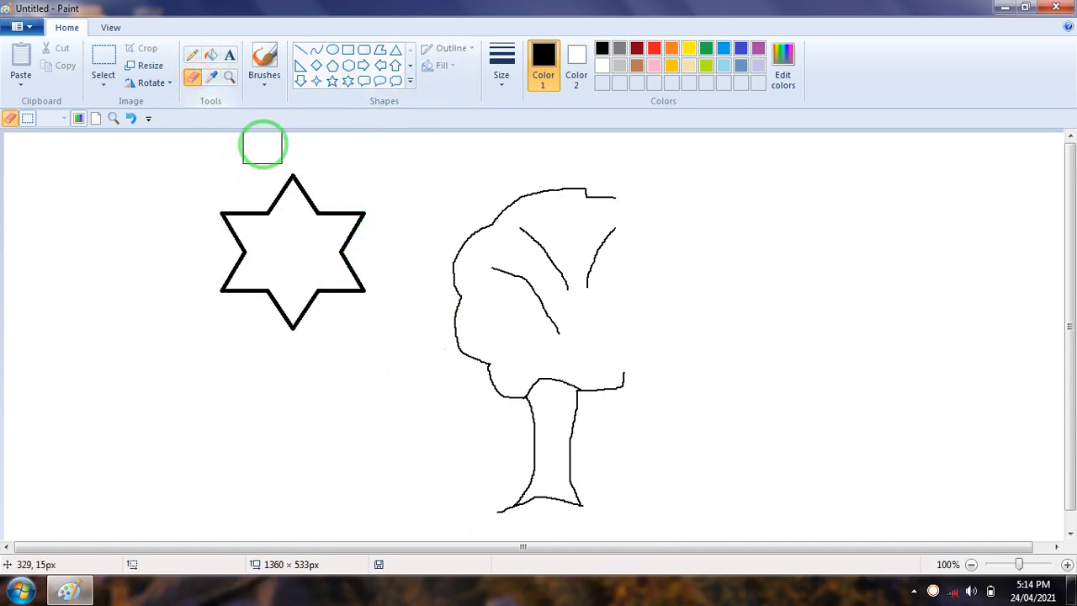
pyautogui.moveTo(311, 173)
pyautogui.mouseDown()
pyautogui.moveTo(234, 206)
pyautogui.moveTo(214, 233)
pyautogui.moveTo(225, 241)
pyautogui.moveTo(244, 229)
pyautogui.moveTo(232, 282)
pyautogui.moveTo(279, 294)
pyautogui.moveTo(288, 340)
pyautogui.moveTo(309, 293)
pyautogui.moveTo(355, 291)
pyautogui.moveTo(345, 246)
pyautogui.mouseUp()
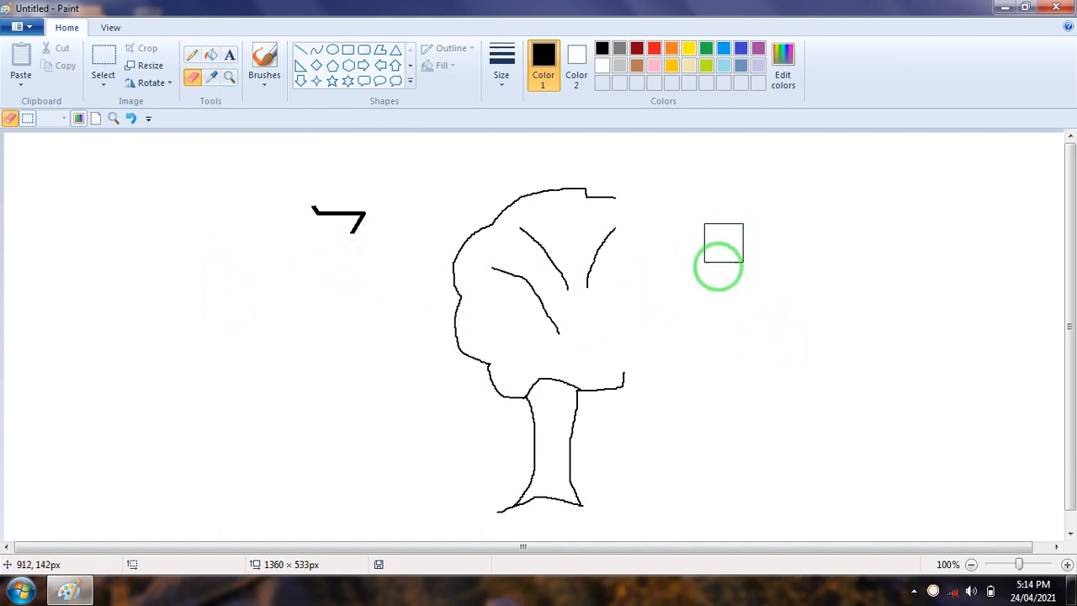
pyautogui.moveTo(620, 226)
pyautogui.mouseDown()
pyautogui.moveTo(598, 268)
pyautogui.moveTo(594, 173)
pyautogui.moveTo(628, 385)
pyautogui.moveTo(600, 387)
pyautogui.moveTo(584, 236)
pyautogui.mouseUp()
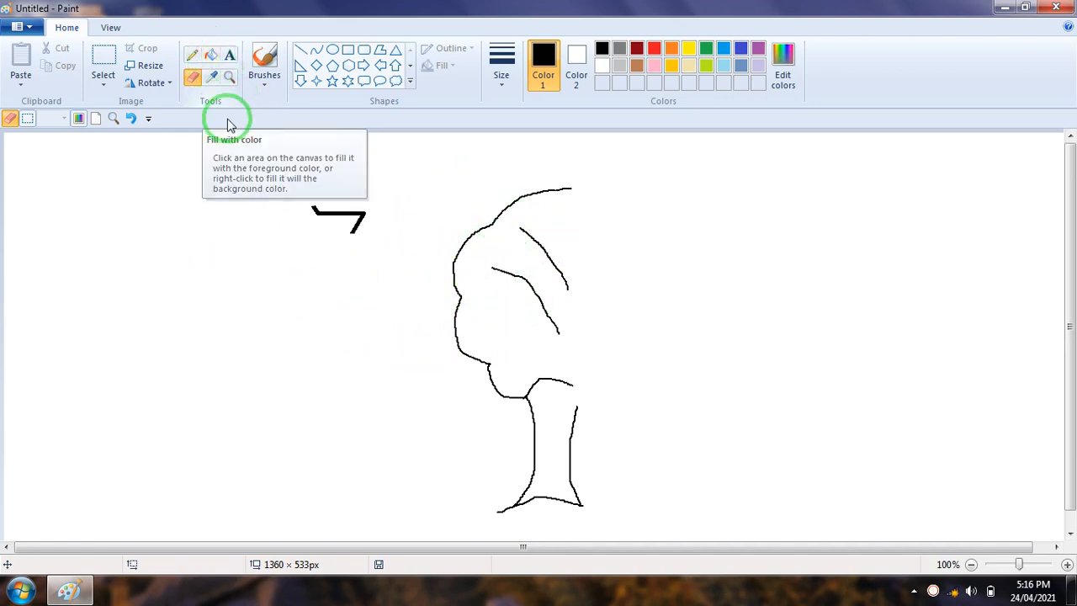
# Draw a new six-point star left of the tree, below the star remnant, and fill it with red
pyautogui.click(348, 82)
pyautogui.moveTo(173, 222); pyautogui.dragTo(306, 366)
pyautogui.click(344, 313)
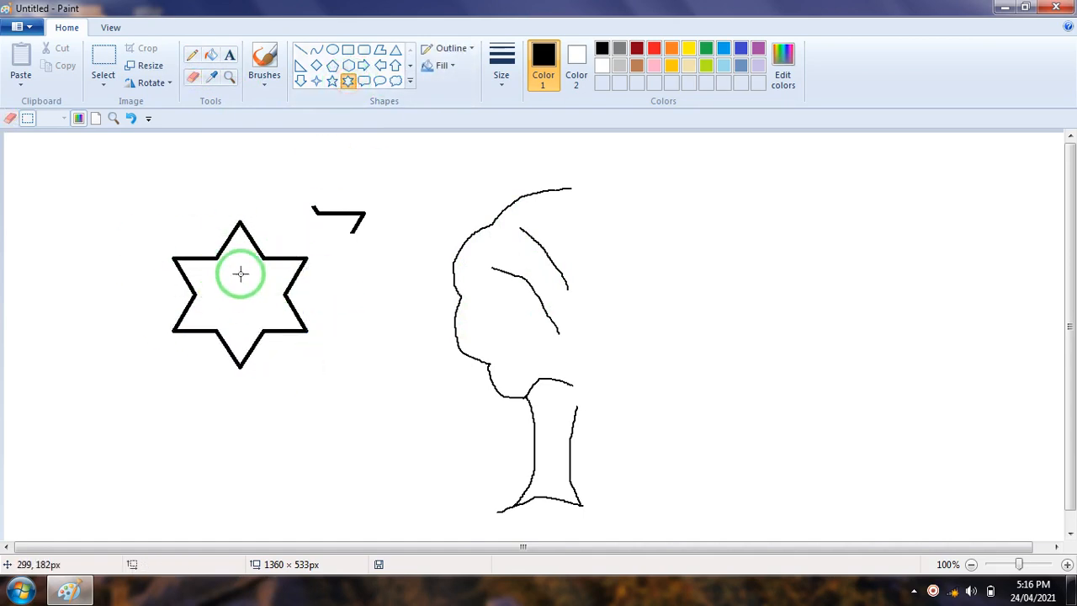
pyautogui.click(211, 56)
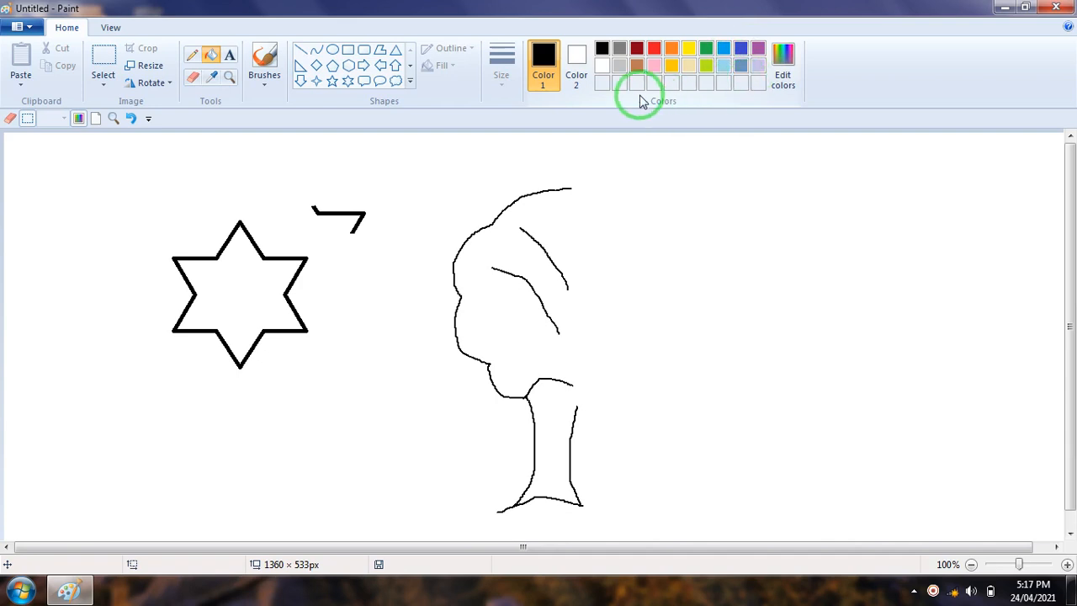
pyautogui.click(658, 49)
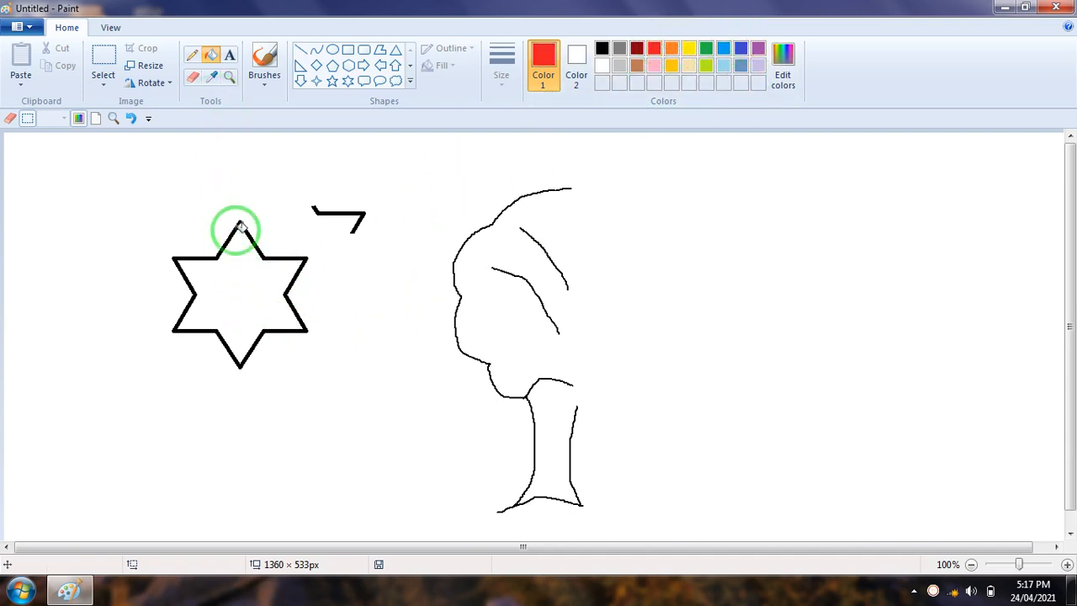
pyautogui.click(250, 269)
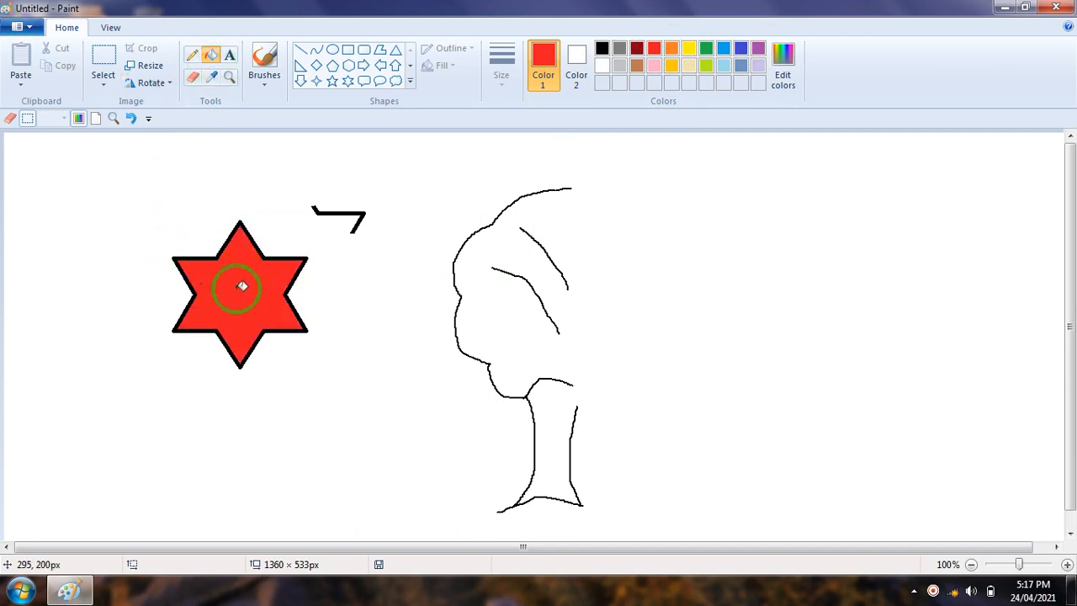
# Draw a black-outlined heart about 232 × 205 px right of the tree
pyautogui.click(410, 81)
pyautogui.click(301, 98)
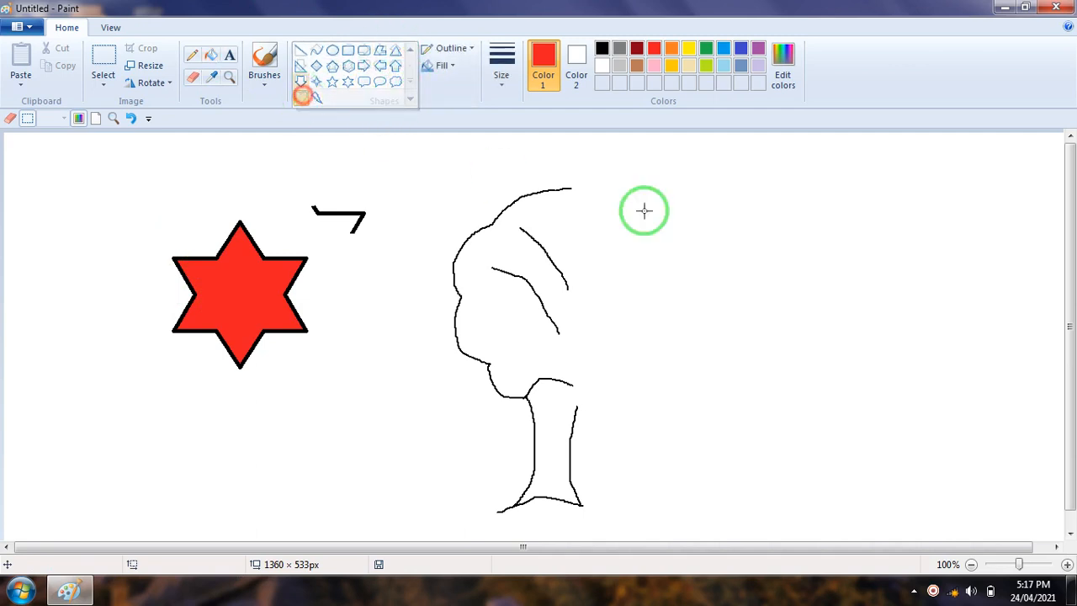
pyautogui.click(602, 48)
pyautogui.moveTo(643, 216); pyautogui.dragTo(828, 378)
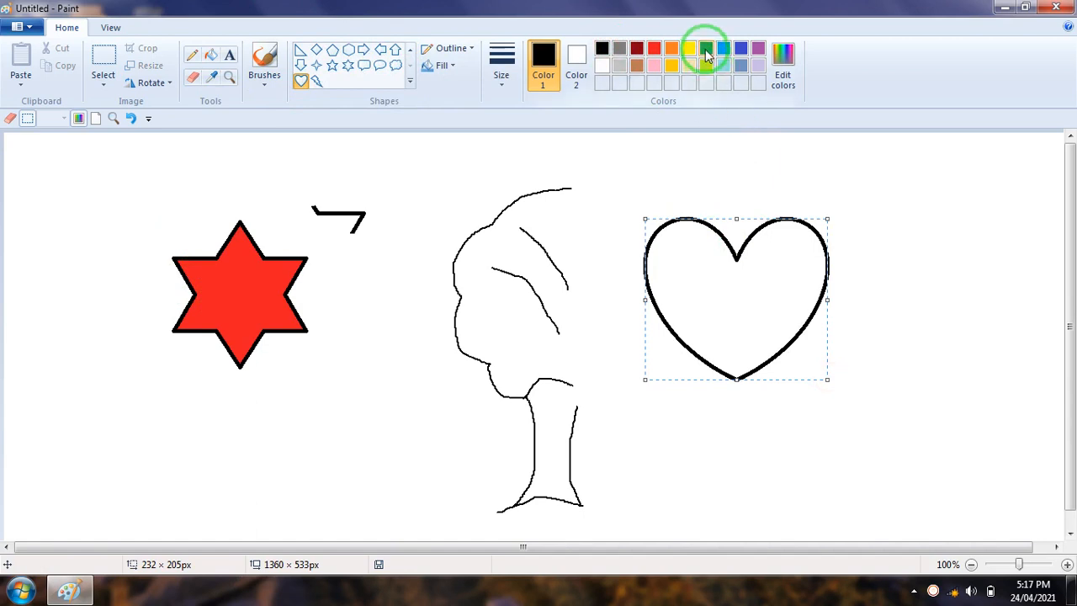
pyautogui.click(897, 168)
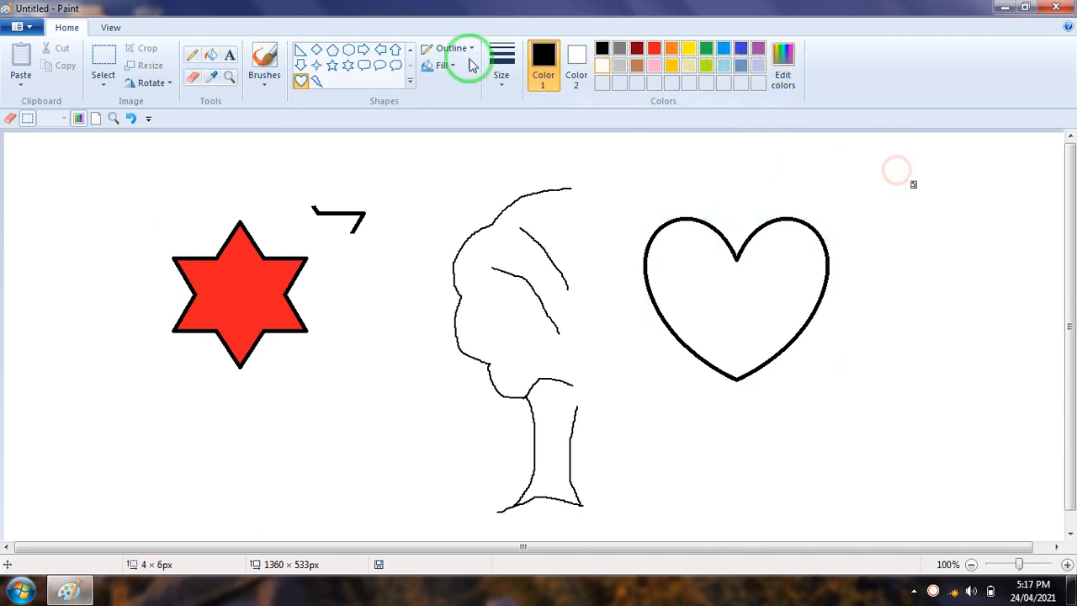
# Fill the heart with red
pyautogui.click(655, 48)
pyautogui.click(210, 55)
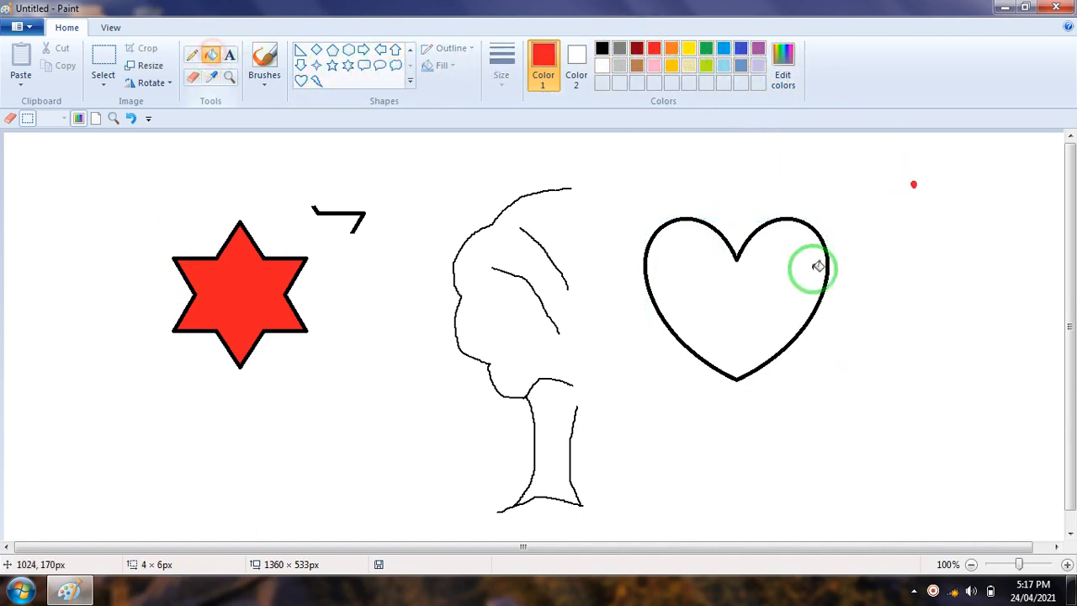
pyautogui.click(790, 287)
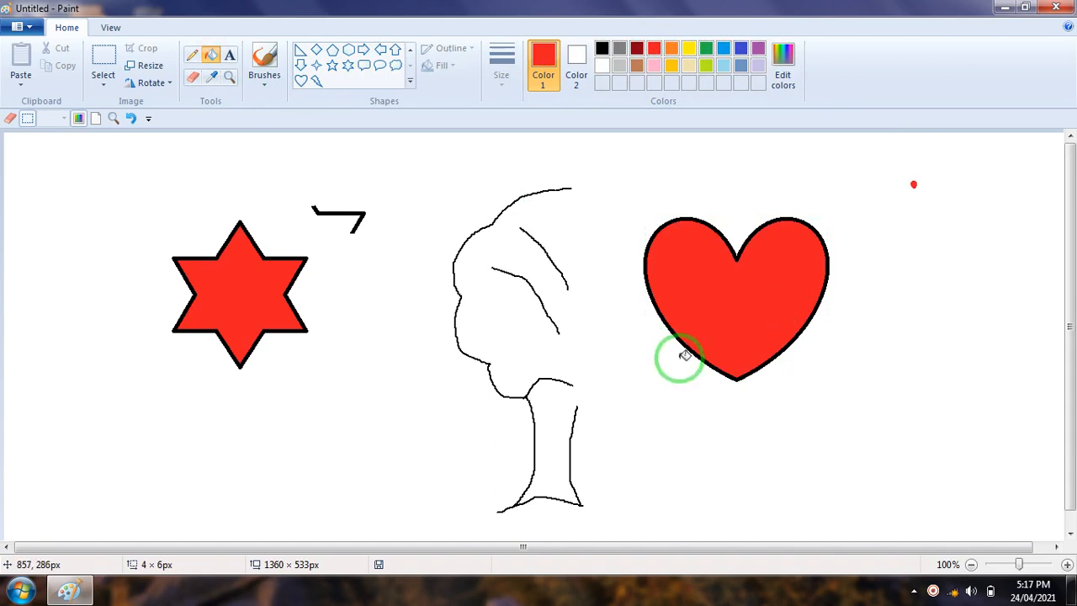
# Pencil an irregular red closed outline beside the heart's lower right and a black freehand rectangle between the red star and the tree
pyautogui.click(191, 56)
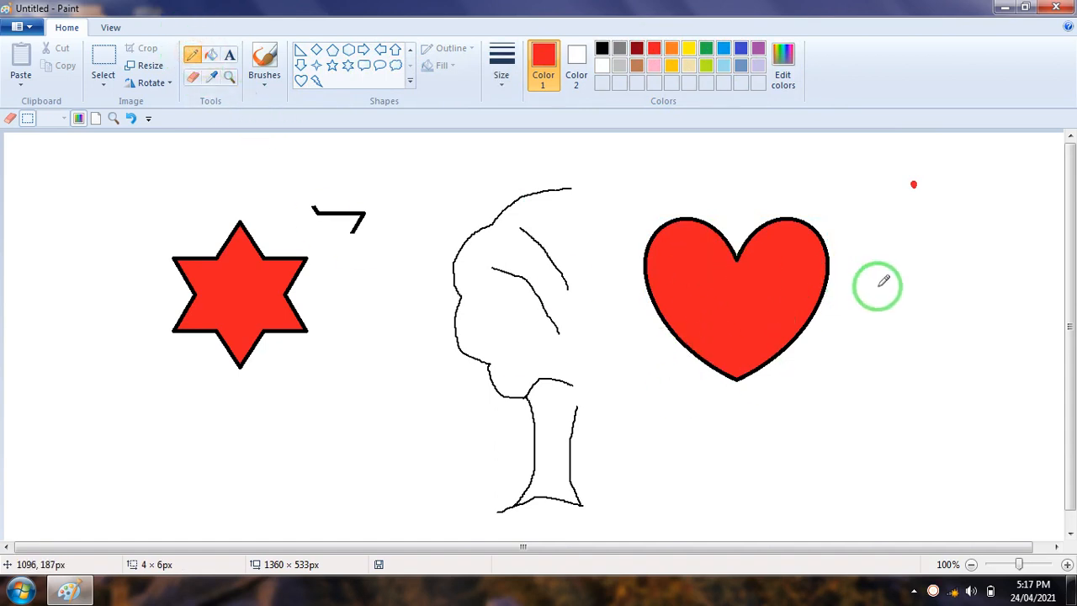
pyautogui.moveTo(868, 344)
pyautogui.mouseDown()
pyautogui.moveTo(814, 338)
pyautogui.moveTo(814, 369)
pyautogui.moveTo(846, 415)
pyautogui.moveTo(893, 410)
pyautogui.moveTo(924, 377)
pyautogui.moveTo(934, 328)
pyautogui.moveTo(911, 324)
pyautogui.moveTo(858, 346)
pyautogui.mouseUp()
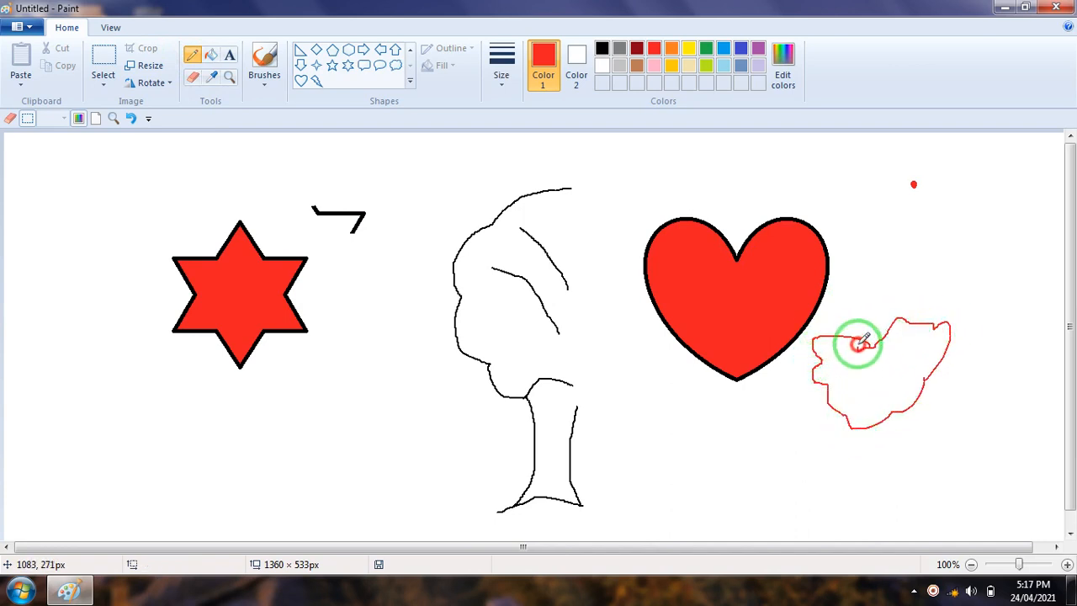
pyautogui.click(601, 48)
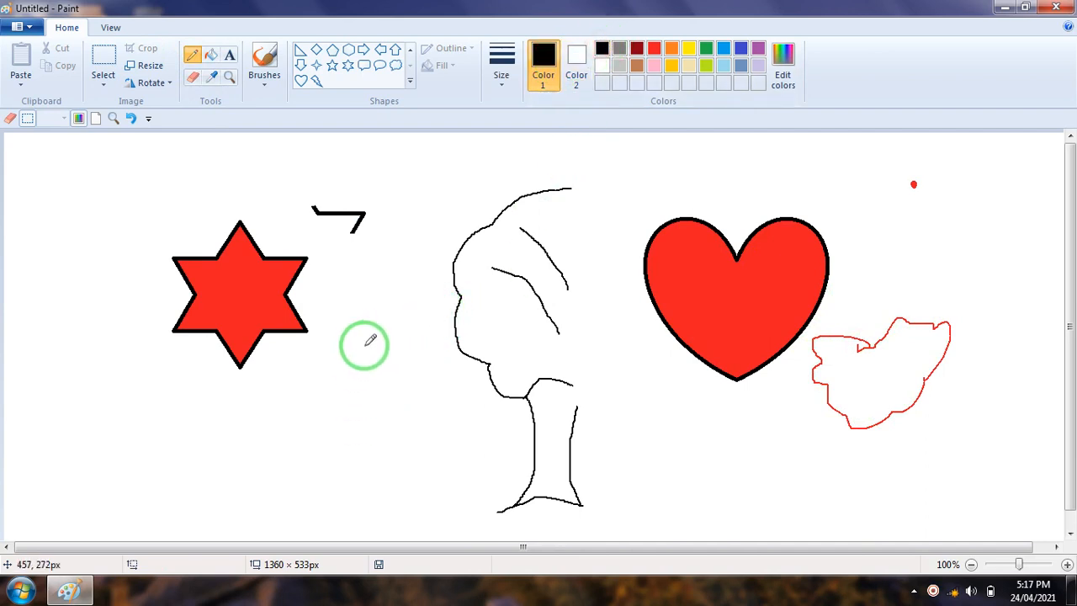
pyautogui.moveTo(358, 321)
pyautogui.mouseDown()
pyautogui.moveTo(356, 420)
pyautogui.moveTo(426, 420)
pyautogui.moveTo(427, 344)
pyautogui.moveTo(399, 324)
pyautogui.moveTo(357, 324)
pyautogui.mouseUp()
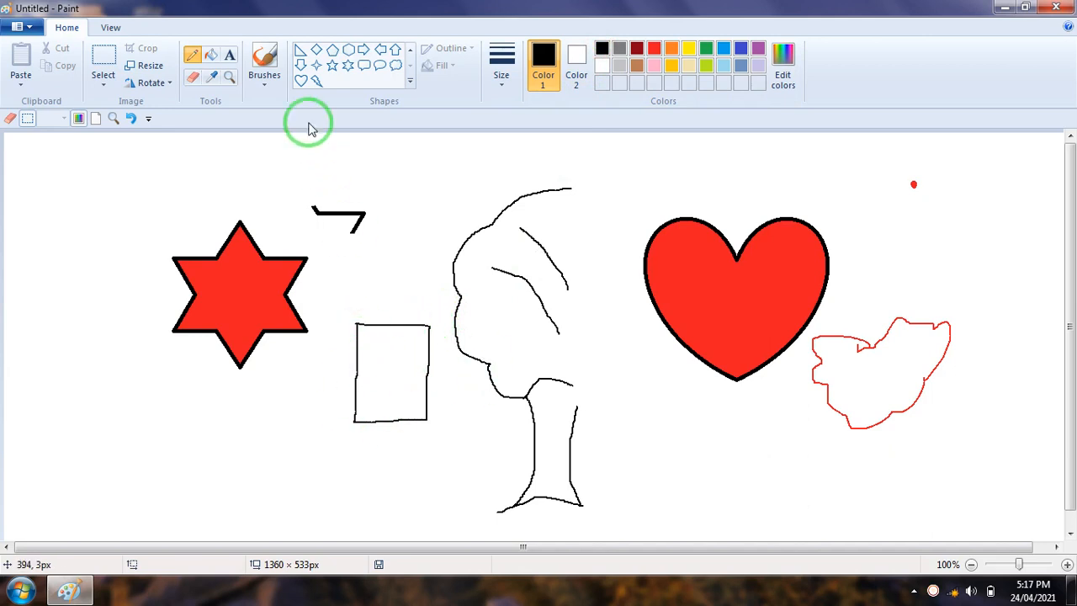
# Fill the freehand rectangle between the red star and the tree with green
pyautogui.click(211, 54)
pyautogui.click(705, 51)
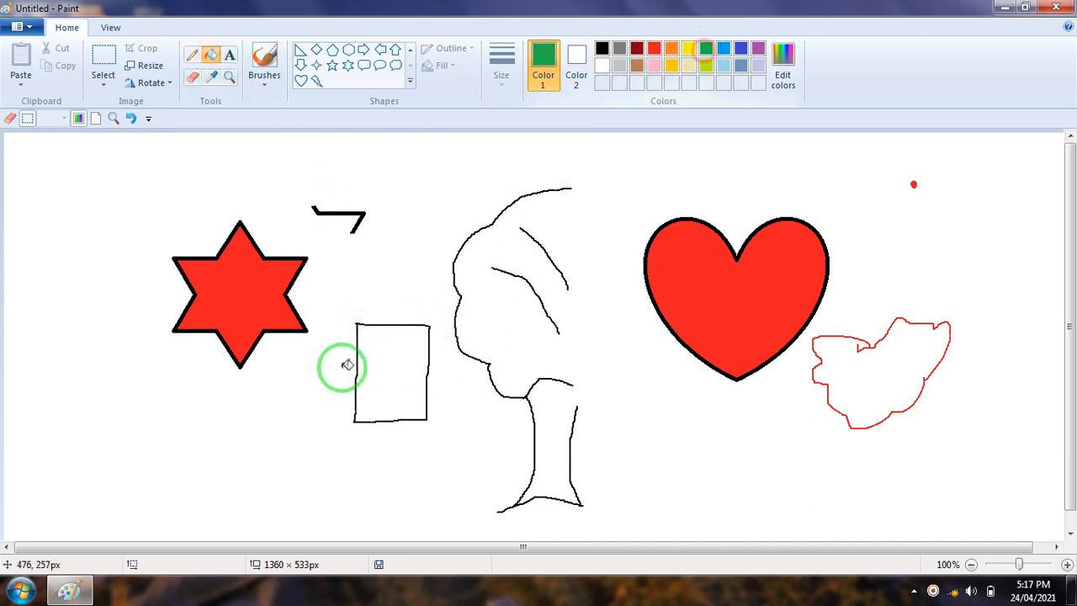
pyautogui.click(399, 358)
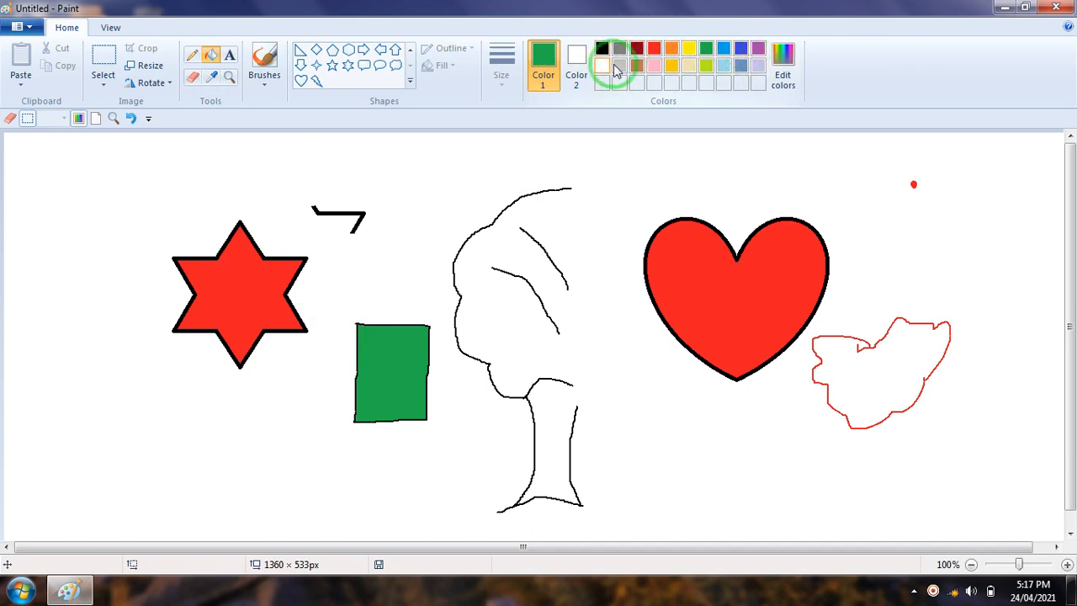
# Define a custom light green with hue 82, saturation 210 and luminance 173 as Color 1
pyautogui.click(785, 81)
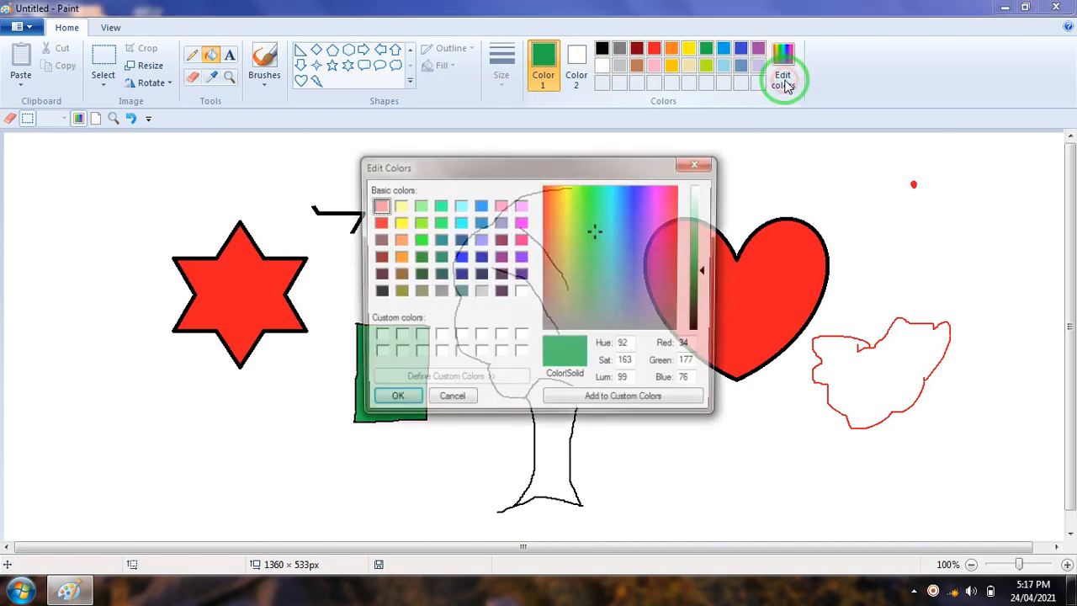
pyautogui.moveTo(585, 173); pyautogui.dragTo(730, 140)
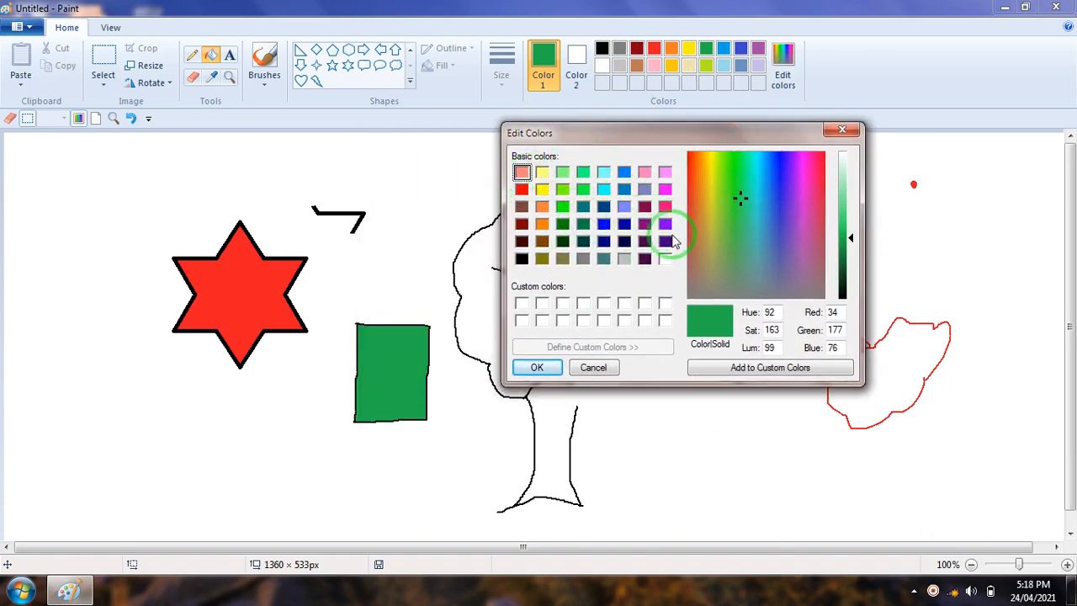
pyautogui.click(861, 239)
pyautogui.moveTo(853, 237); pyautogui.dragTo(852, 210)
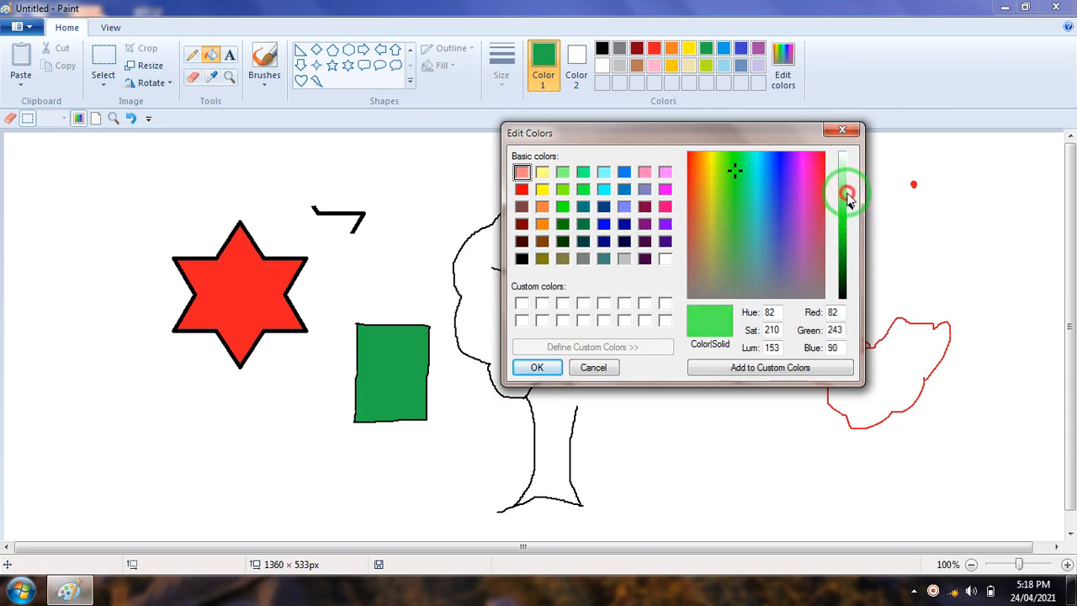
pyautogui.click(848, 197)
pyautogui.click(731, 319)
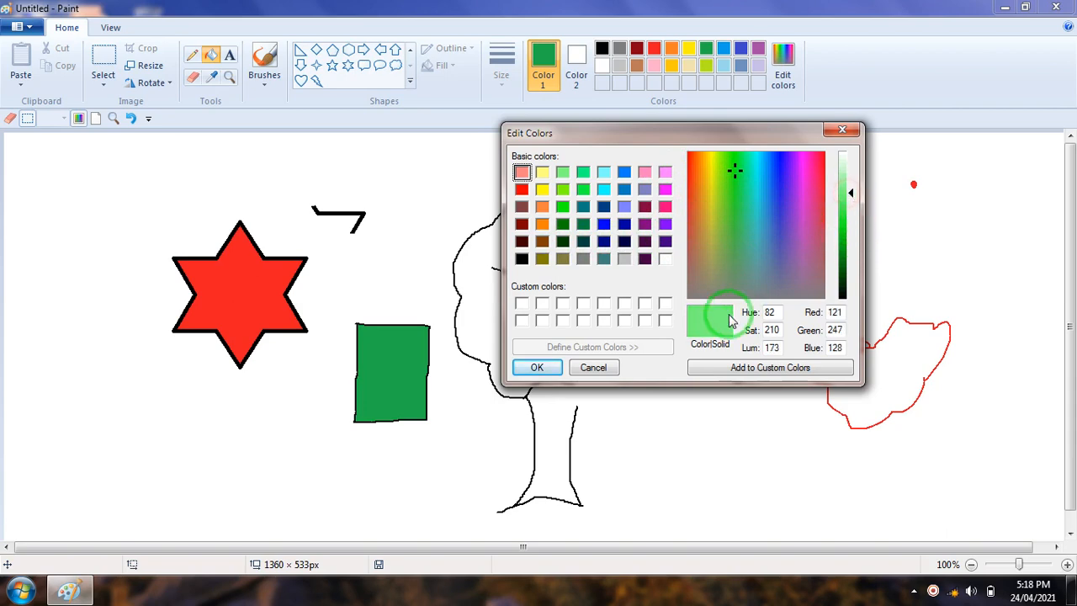
pyautogui.click(539, 368)
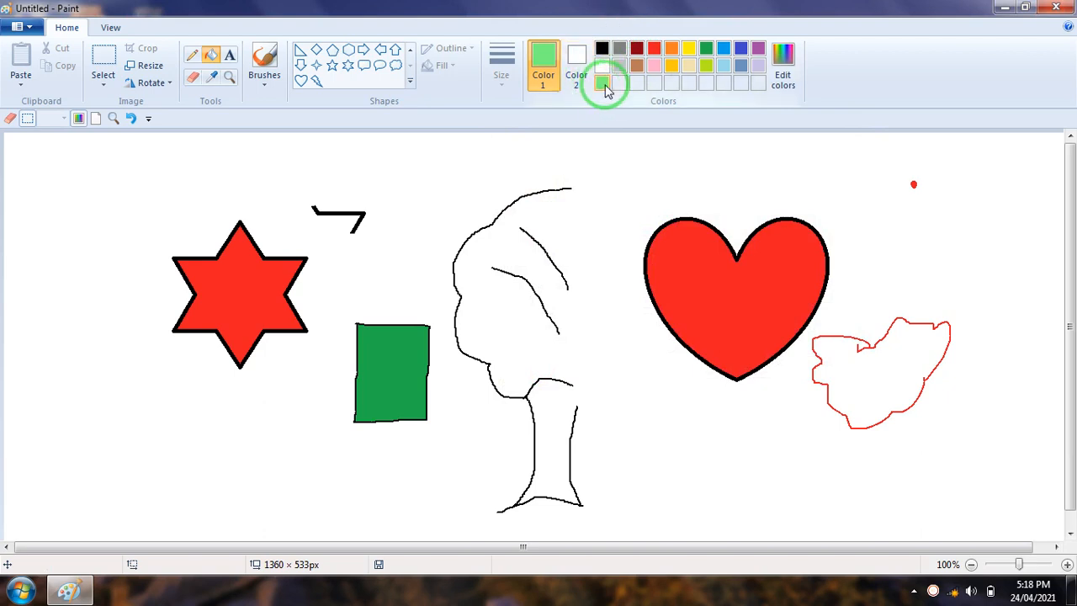
# Draw a black-outlined five-point star about 101 × 98 px above the green rectangle and fill it with the custom light green
pyautogui.click(333, 65)
pyautogui.moveTo(373, 156); pyautogui.dragTo(455, 232)
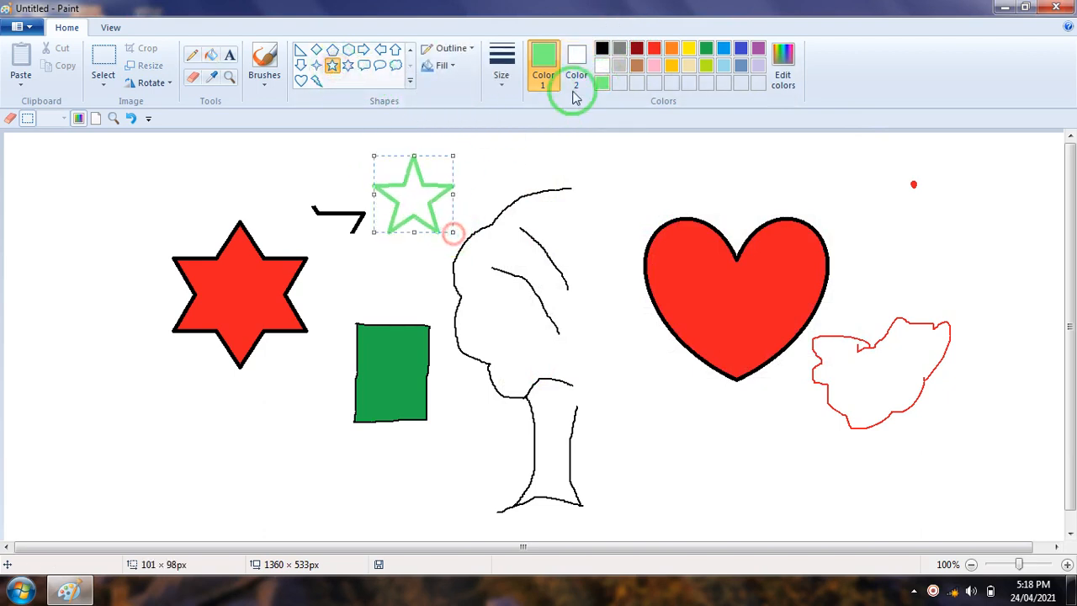
pyautogui.click(604, 52)
pyautogui.click(515, 161)
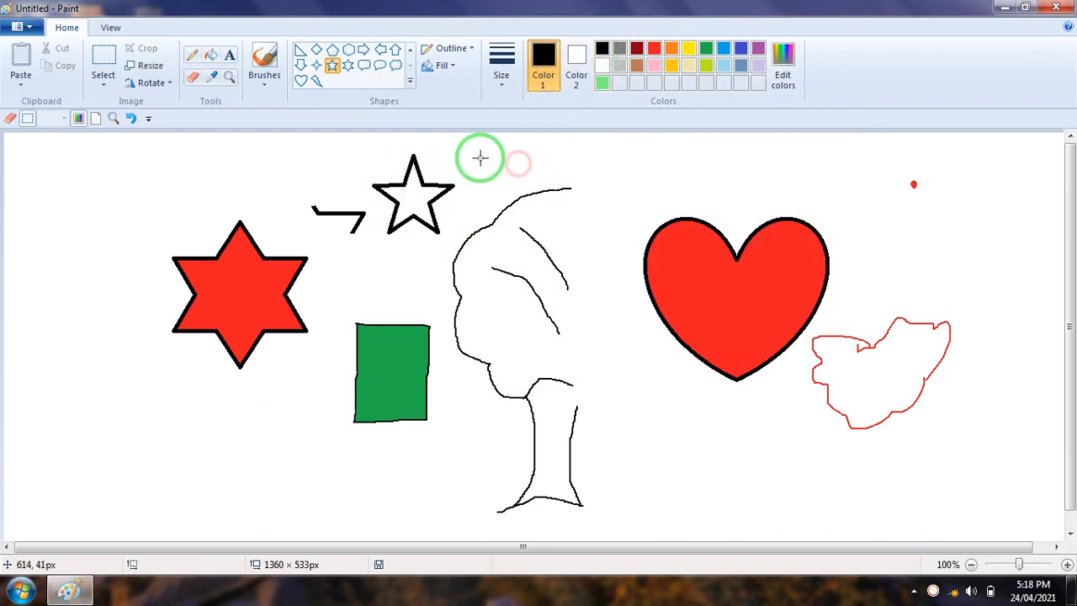
pyautogui.click(219, 56)
pyautogui.click(603, 82)
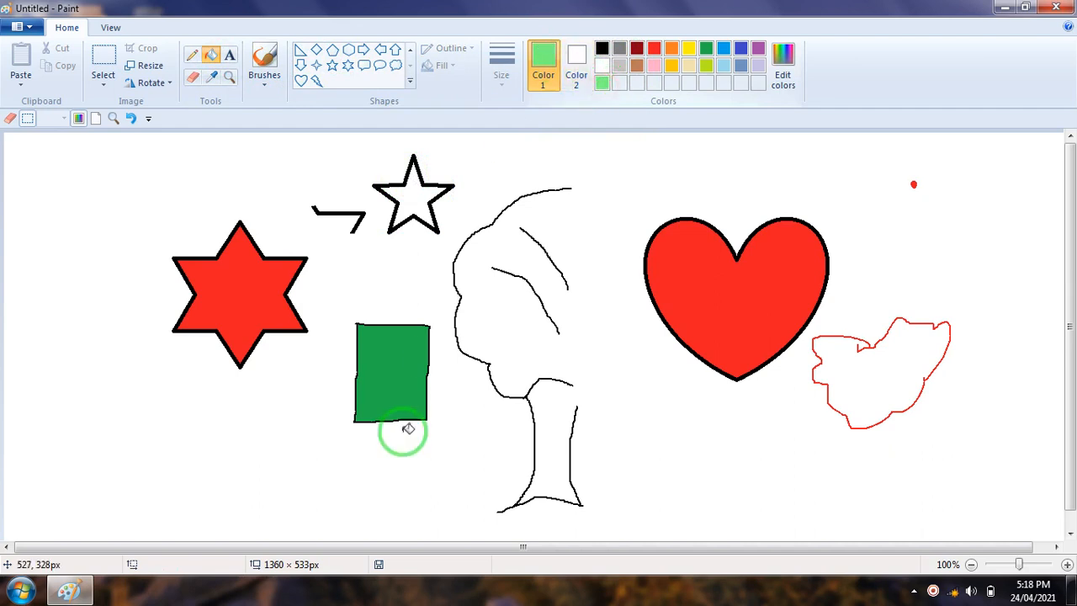
pyautogui.click(413, 192)
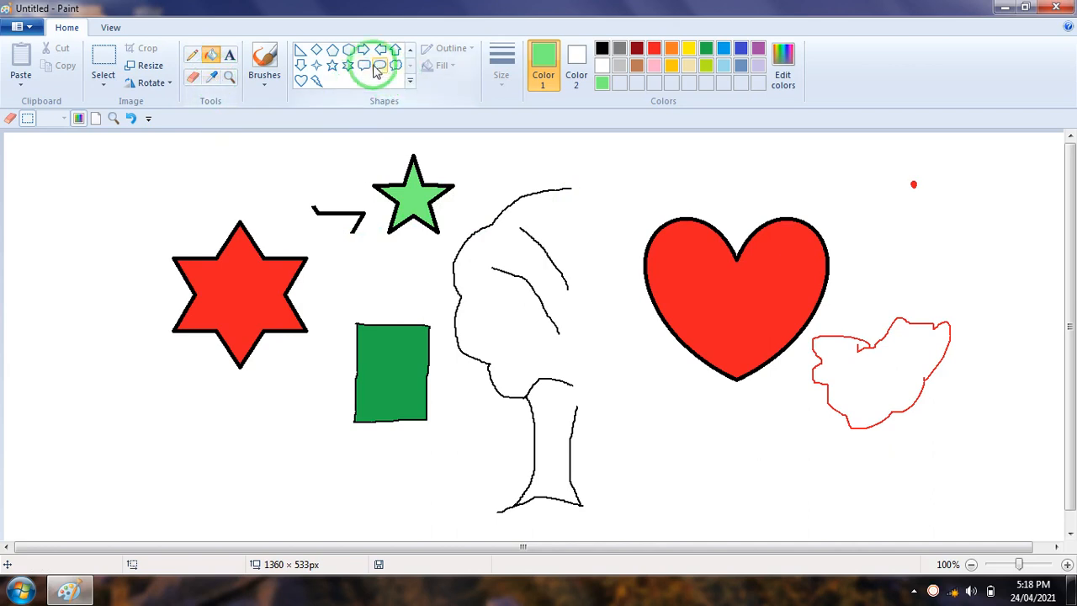
# Draw a black-outlined cloud callout about 164 × 129 px at the upper left of the red star
pyautogui.click(595, 49)
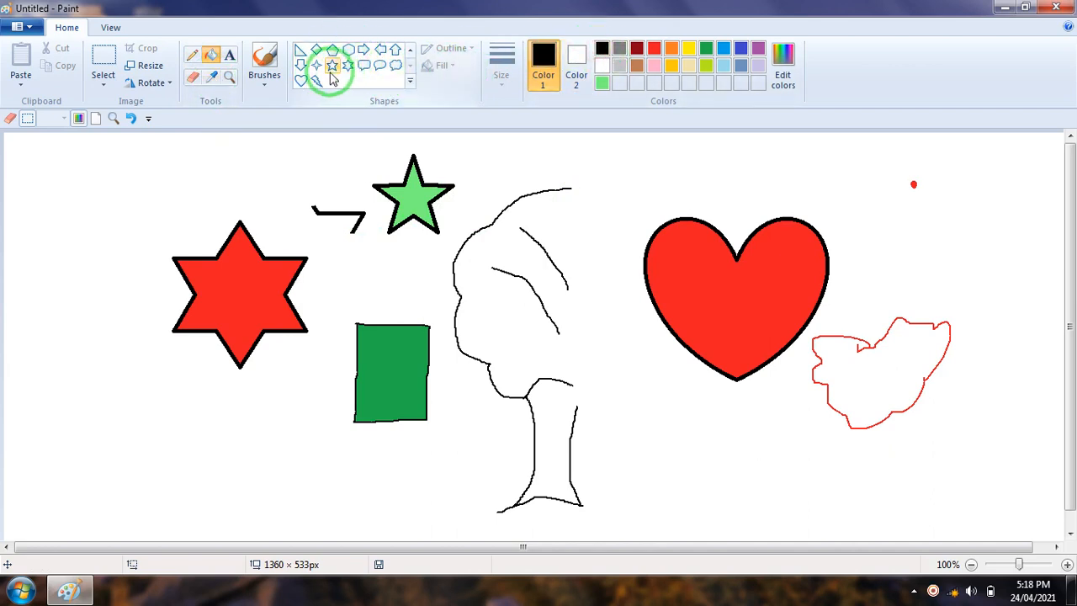
pyautogui.click(394, 65)
pyautogui.moveTo(31, 173)
pyautogui.mouseDown()
pyautogui.moveTo(144, 250)
pyautogui.moveTo(161, 275)
pyautogui.mouseUp()
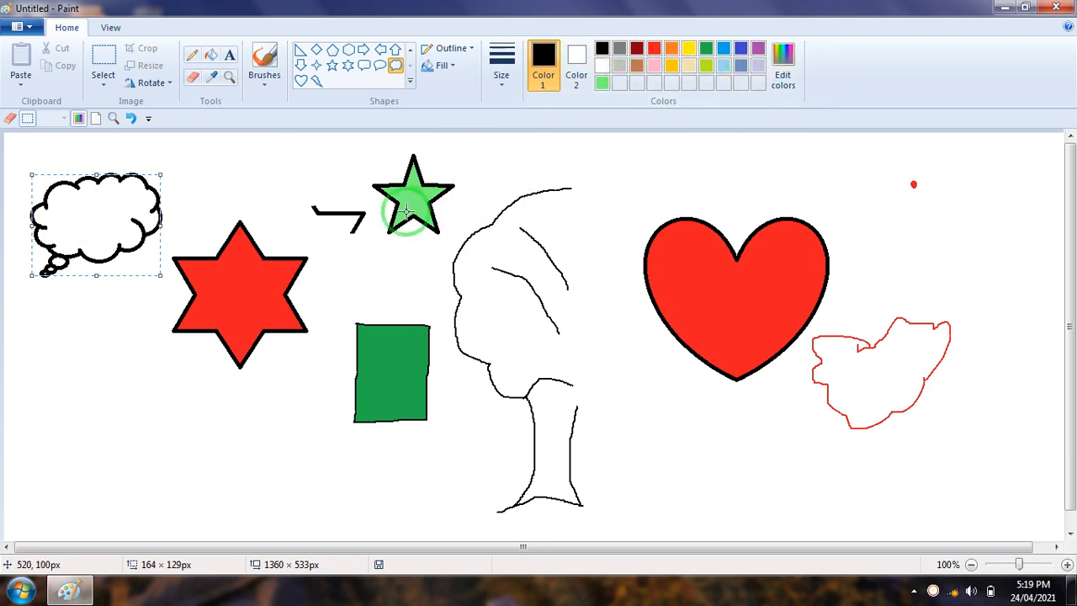
# Sample the light green from the five-point star with the Color picker and fill the cloud callout with it
pyautogui.click(213, 78)
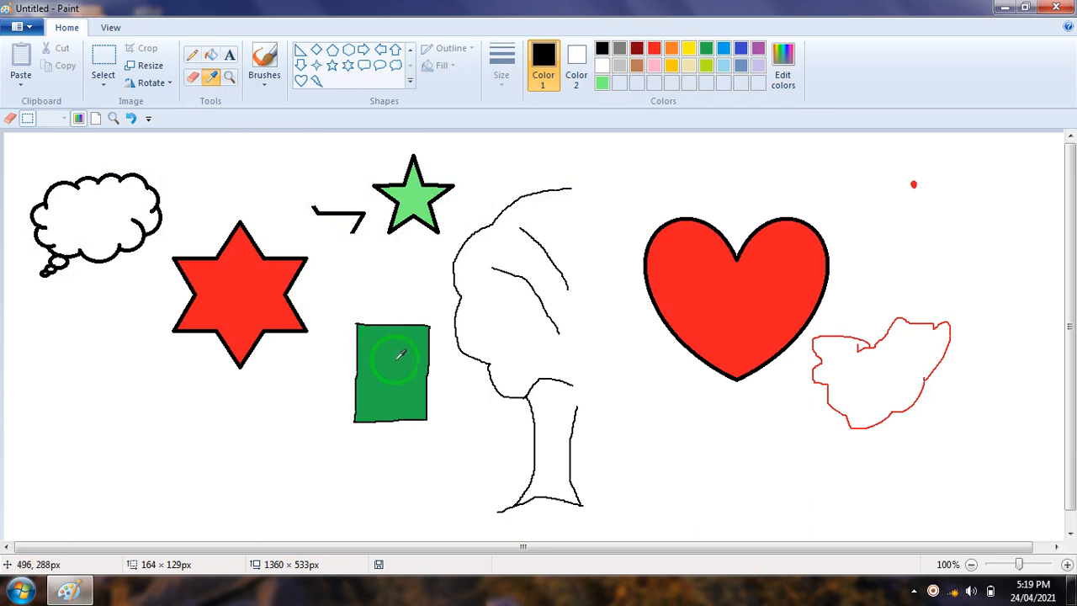
pyautogui.click(418, 192)
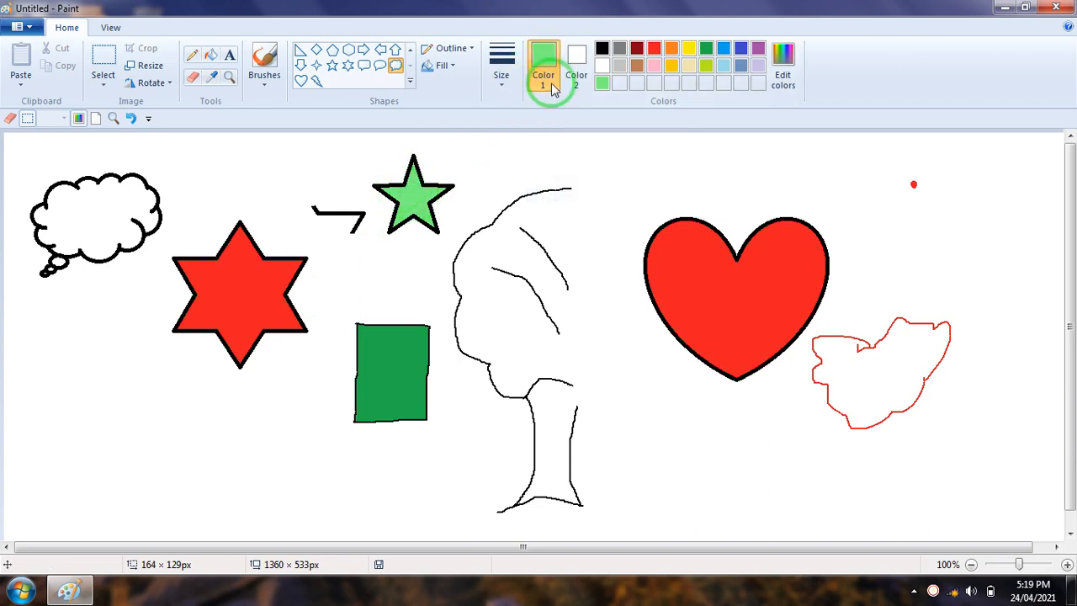
pyautogui.click(212, 56)
pyautogui.click(100, 220)
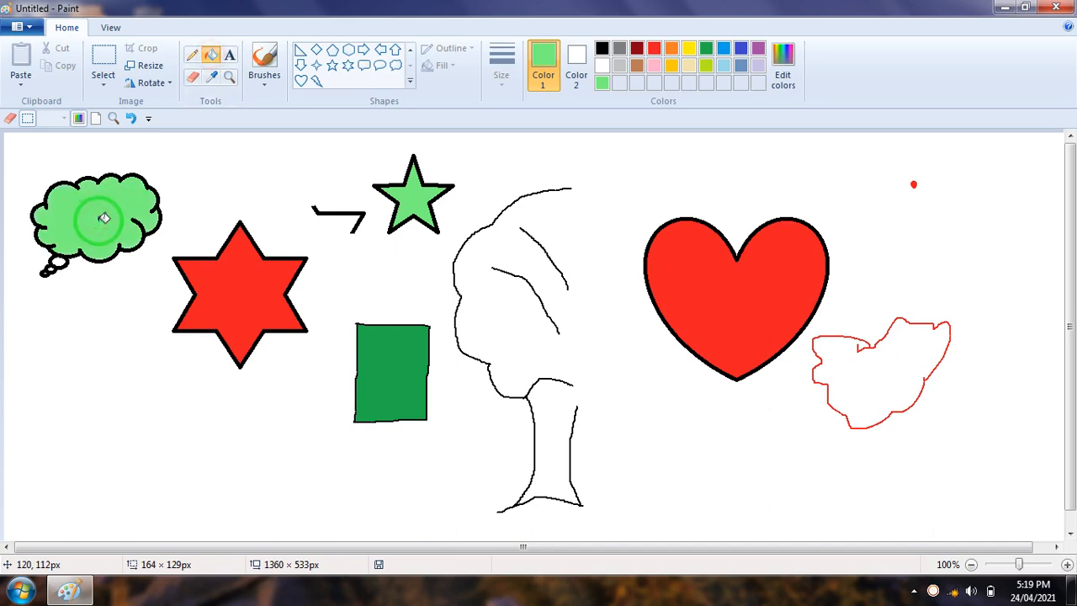
# Draw a black-outlined hexagon about 150 × 142 px below the heart, beside the tree trunk
pyautogui.click(609, 49)
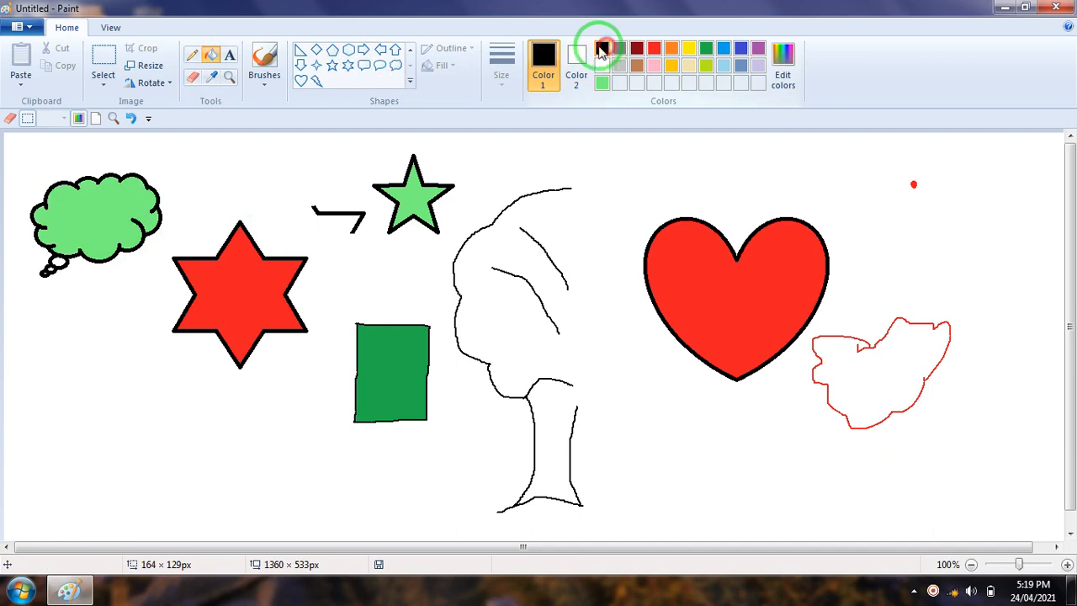
pyautogui.click(350, 53)
pyautogui.moveTo(603, 381); pyautogui.dragTo(721, 495)
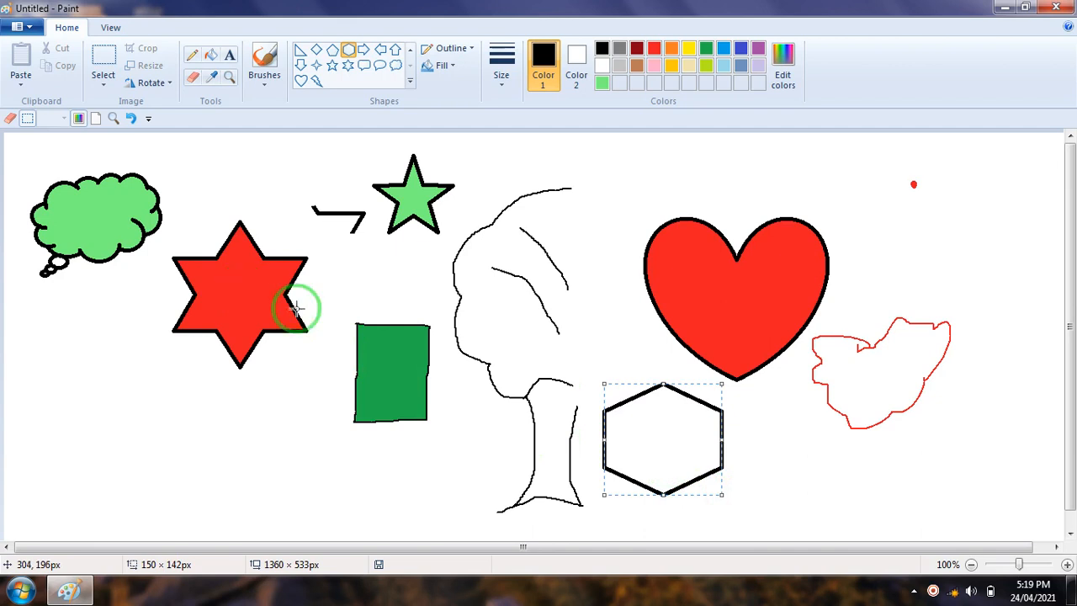
pyautogui.click(480, 458)
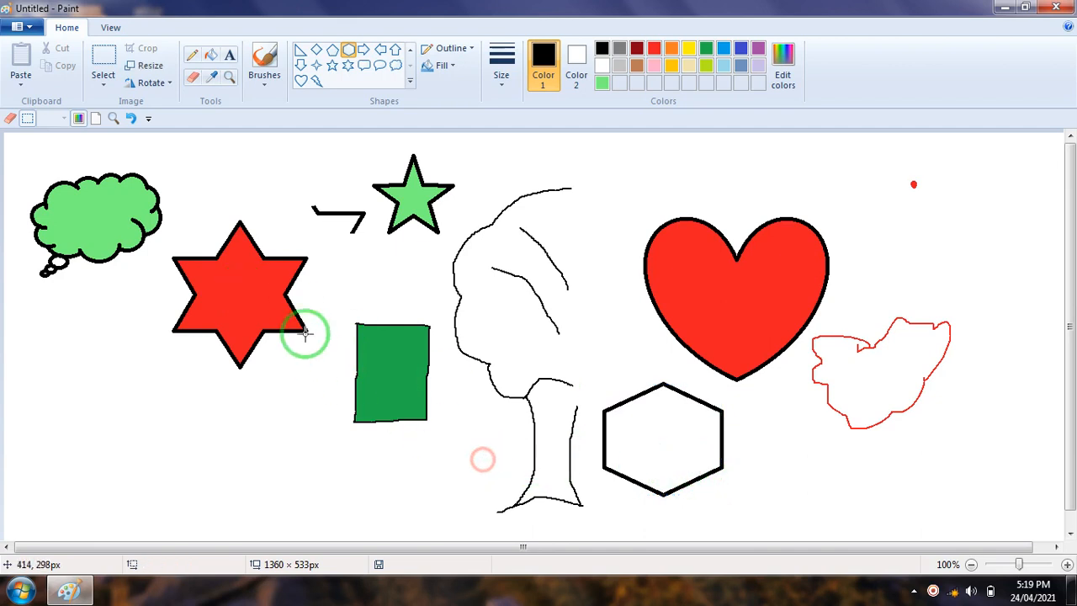
# Sample the red from the six-point star with the Color picker and fill the hexagon with it
pyautogui.click(211, 82)
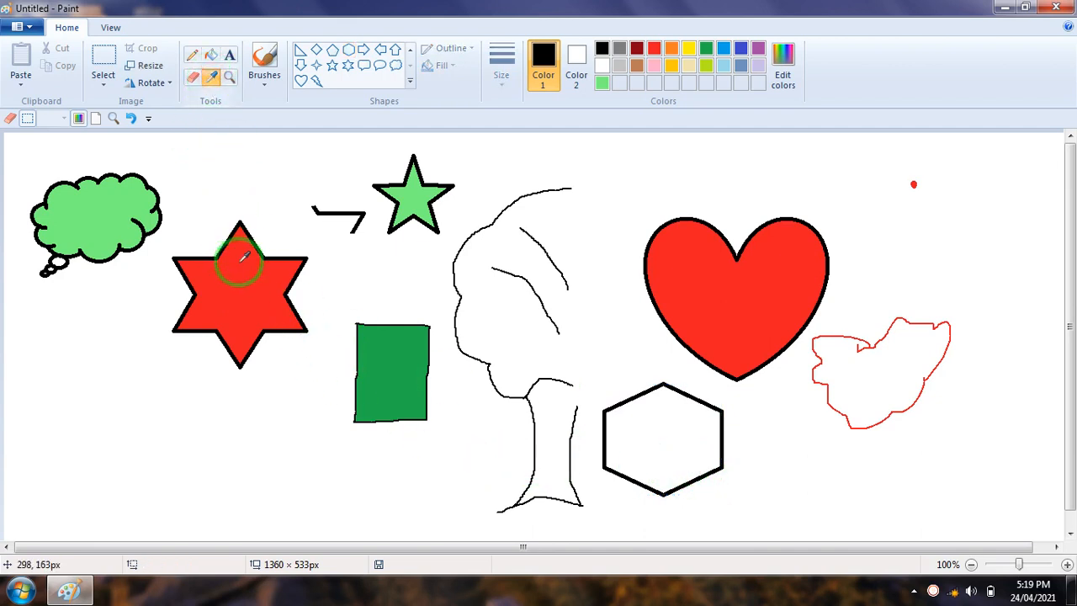
pyautogui.click(249, 288)
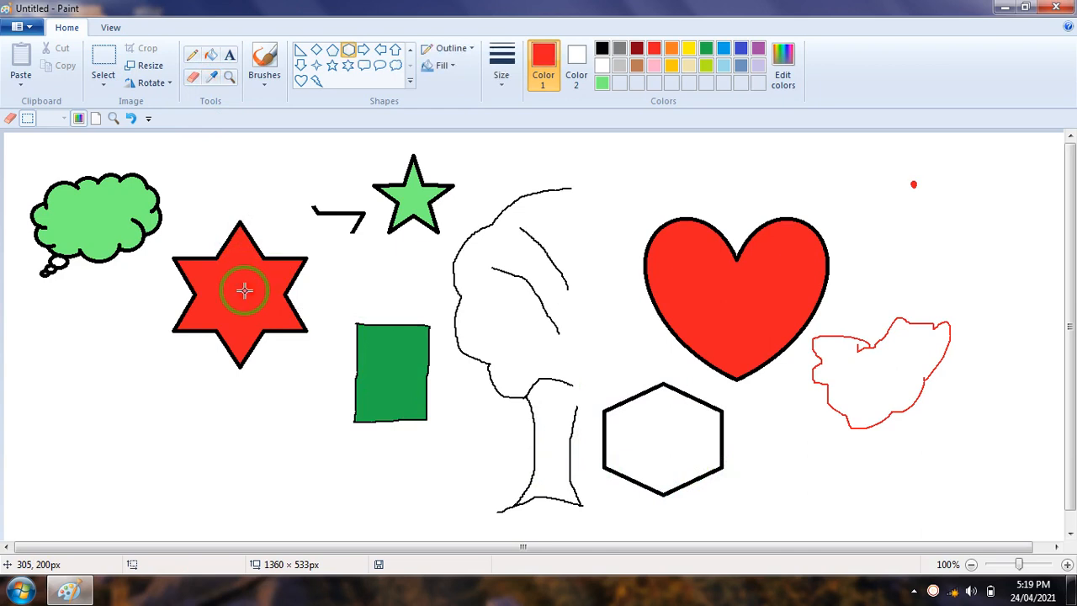
pyautogui.click(211, 56)
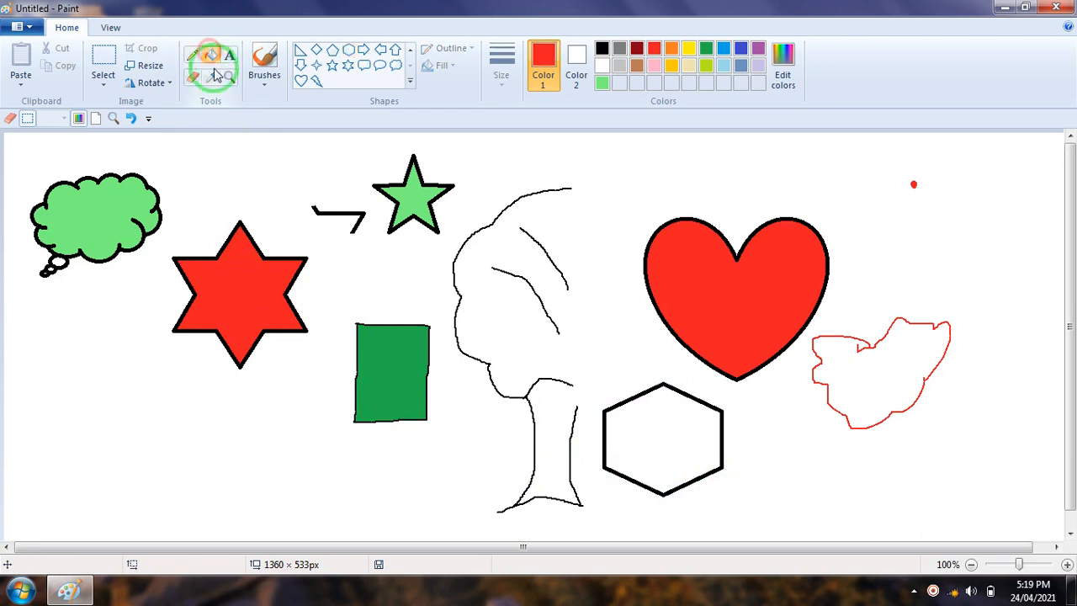
pyautogui.click(697, 442)
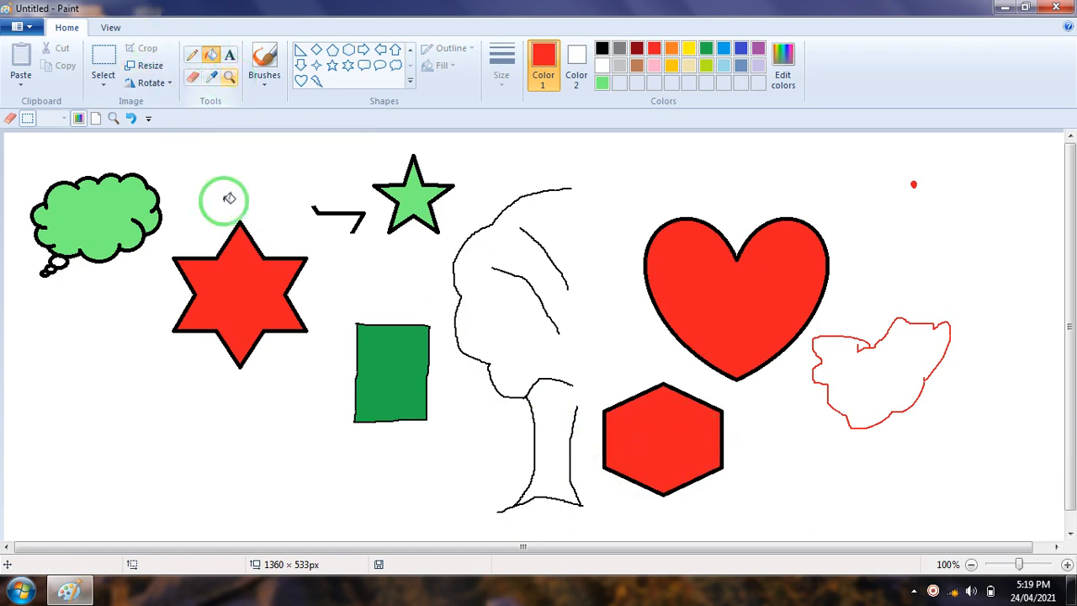
# Magnify the light green five-point star to 400% and return the zoom to 100%
pyautogui.click(230, 79)
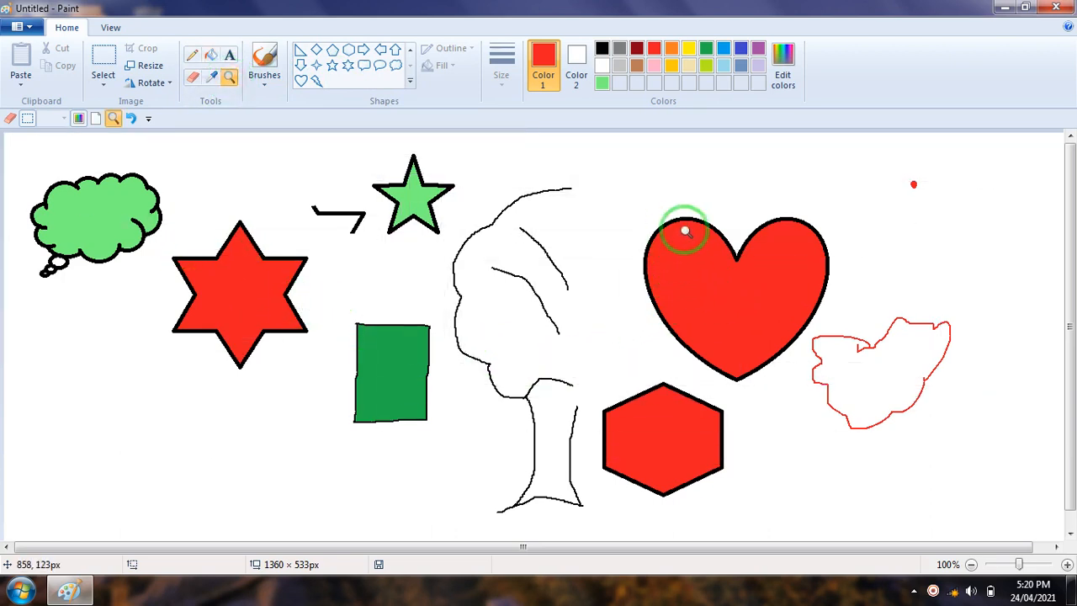
pyautogui.click(430, 192)
pyautogui.click(498, 254)
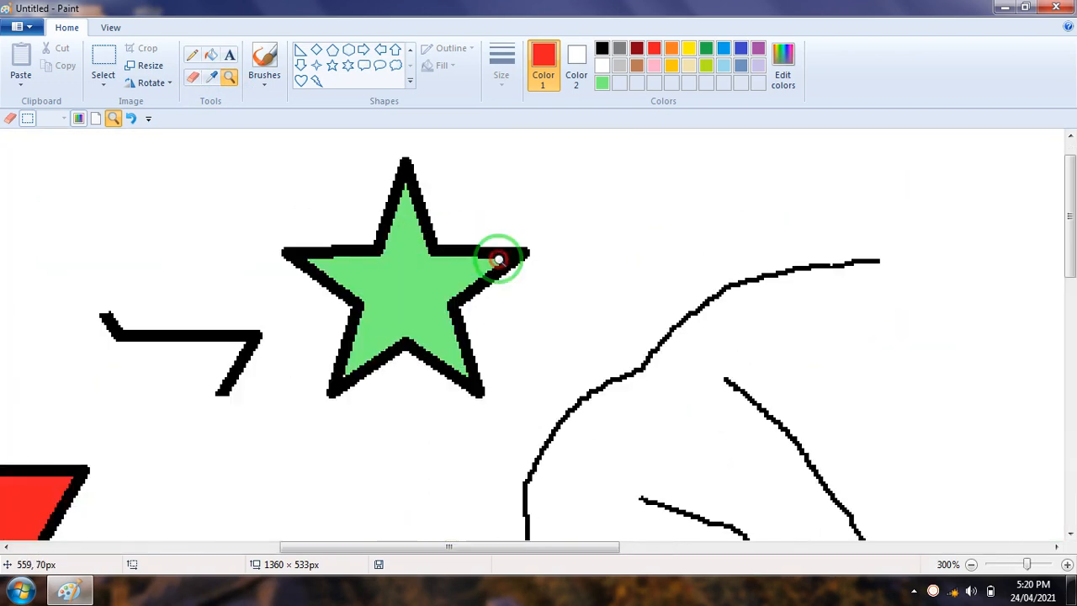
pyautogui.click(371, 273)
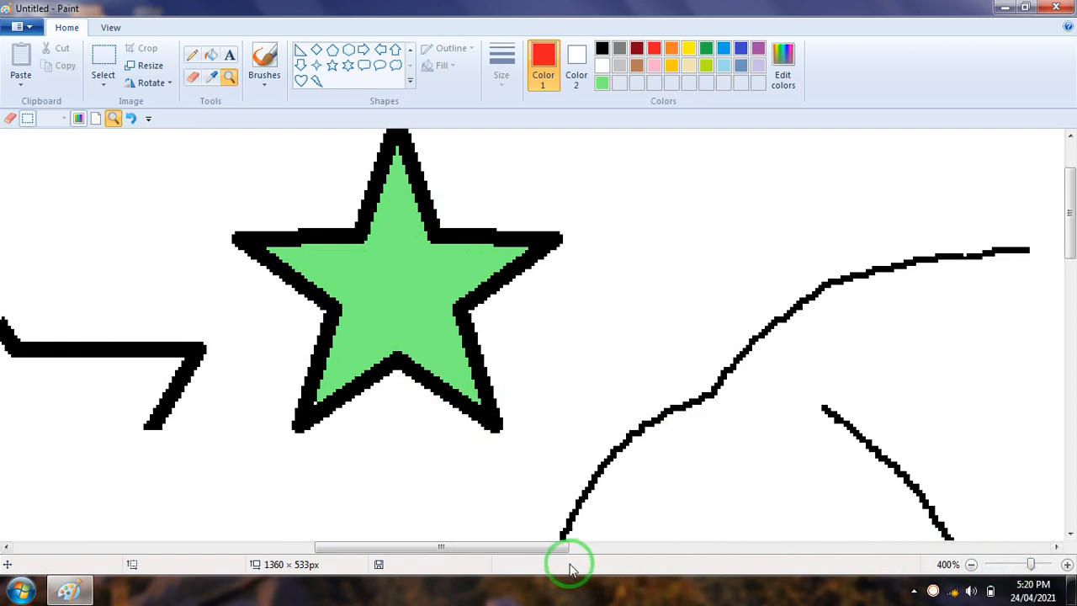
pyautogui.click(972, 565)
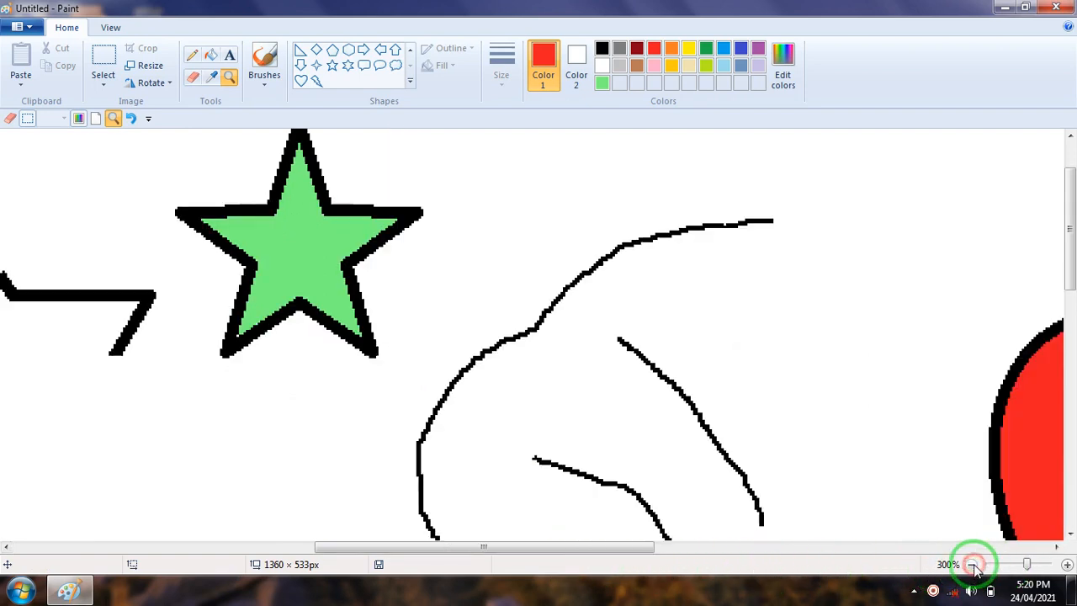
pyautogui.click(972, 565)
pyautogui.click(972, 565)
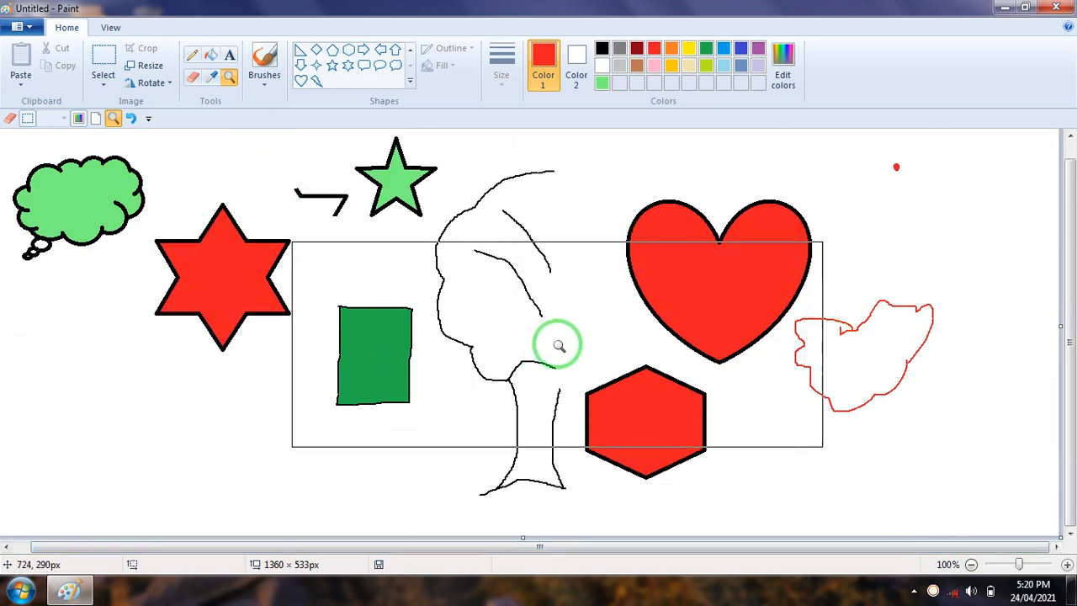
# Zoom the whole canvas out to 12.5% and in to 300%, ending at 100%
pyautogui.click(972, 565)
pyautogui.click(972, 565)
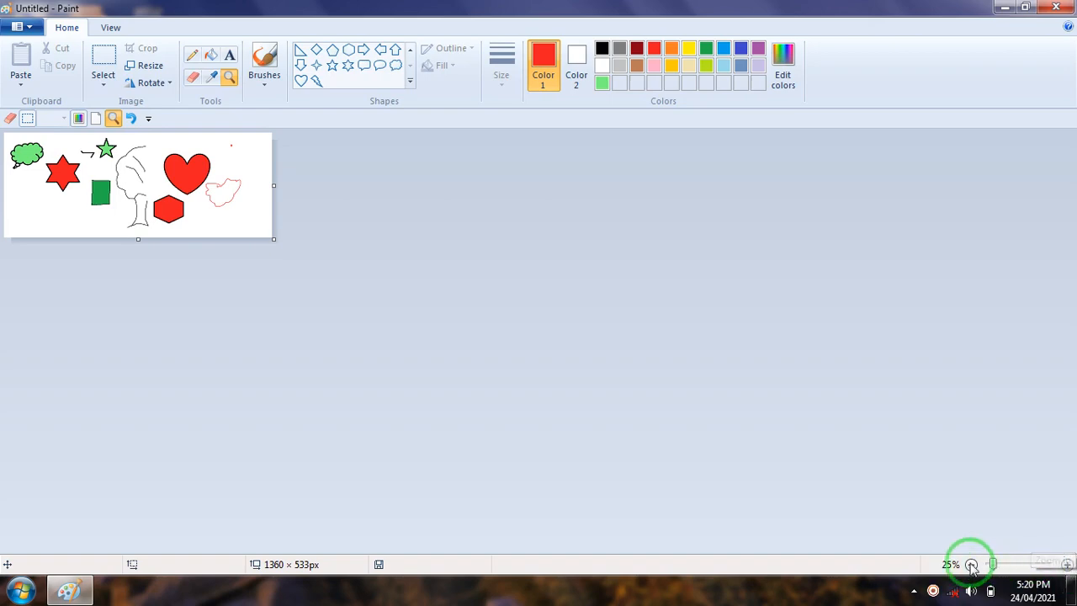
pyautogui.click(972, 565)
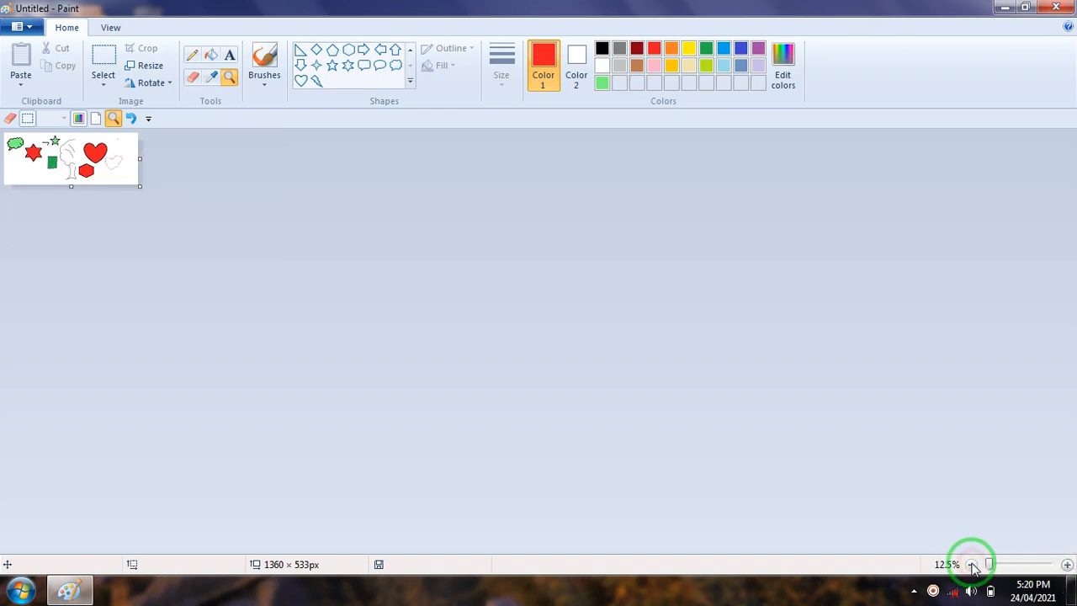
pyautogui.click(1068, 564)
pyautogui.click(1067, 565)
pyautogui.click(1067, 565)
pyautogui.click(1068, 565)
pyautogui.click(1067, 565)
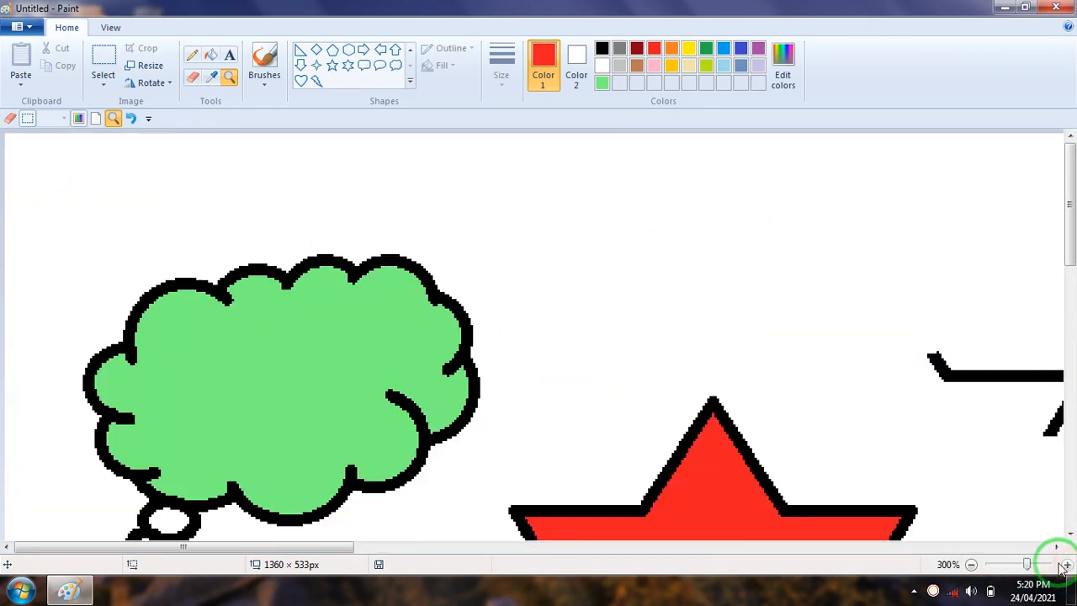
pyautogui.click(972, 564)
pyautogui.click(972, 565)
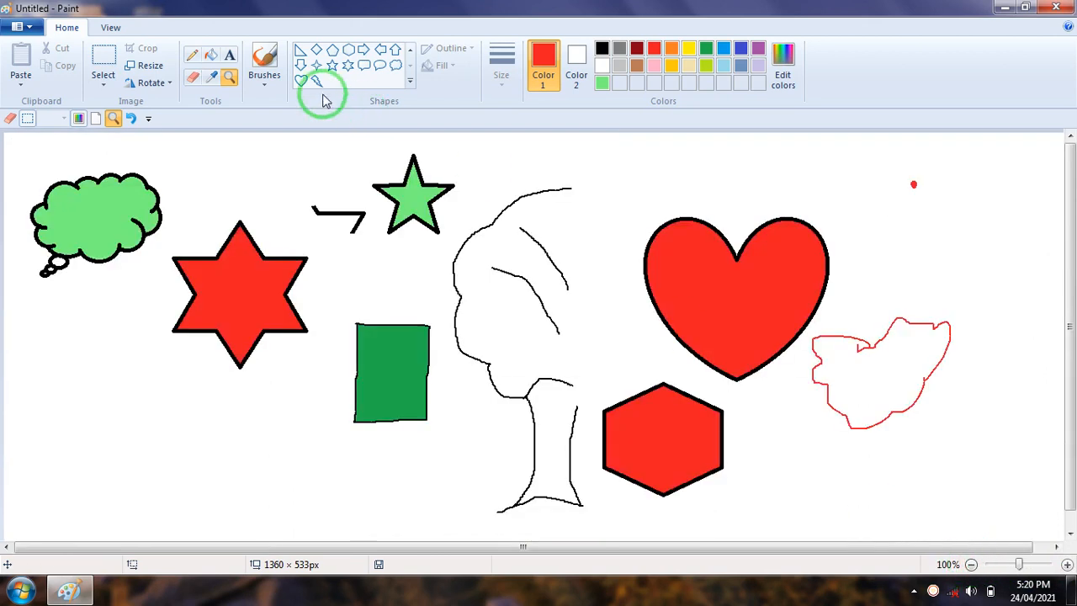
# Magnify the lower part of the red six-point star to 300% and restore the 100% view
pyautogui.click(227, 76)
pyautogui.click(260, 373)
pyautogui.click(438, 250)
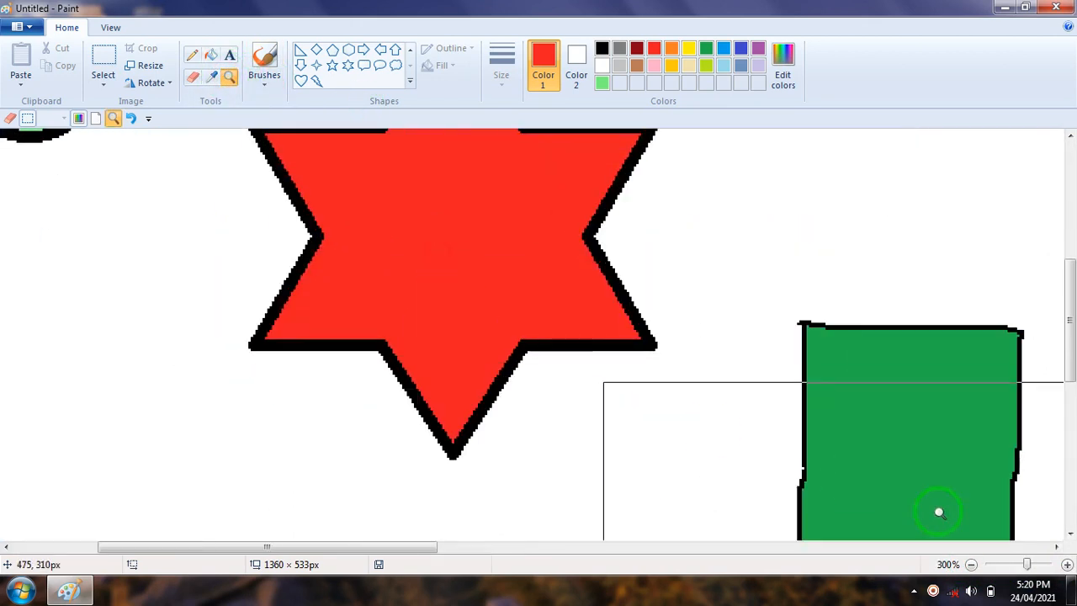
pyautogui.click(972, 565)
pyautogui.click(972, 565)
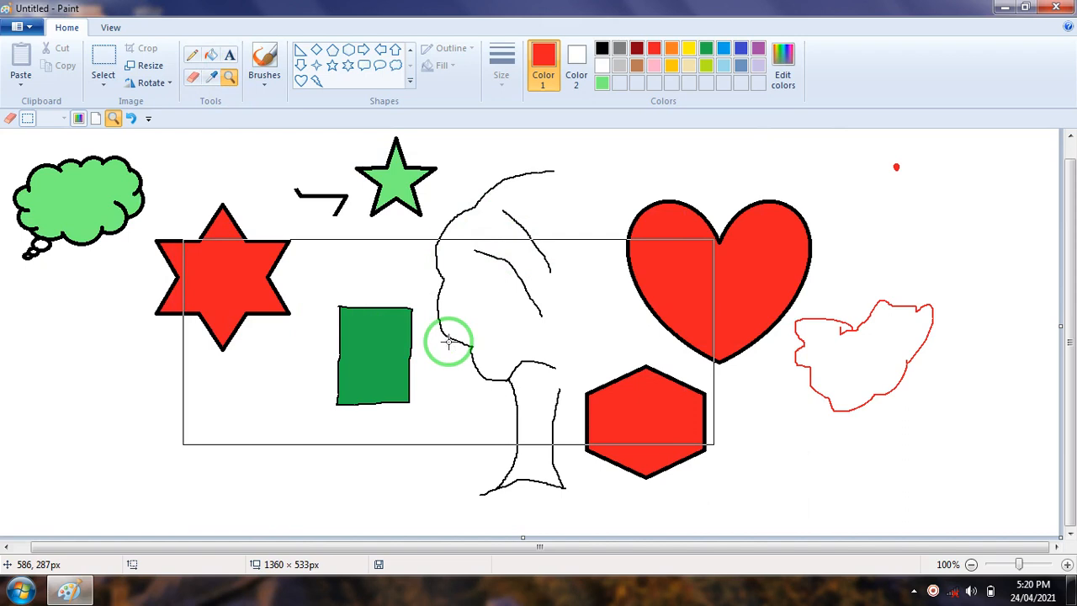
# Select the entire drawing and delete it to clear the canvas
pyautogui.hotkey('ctrl', 'a')
pyautogui.press('Delete')
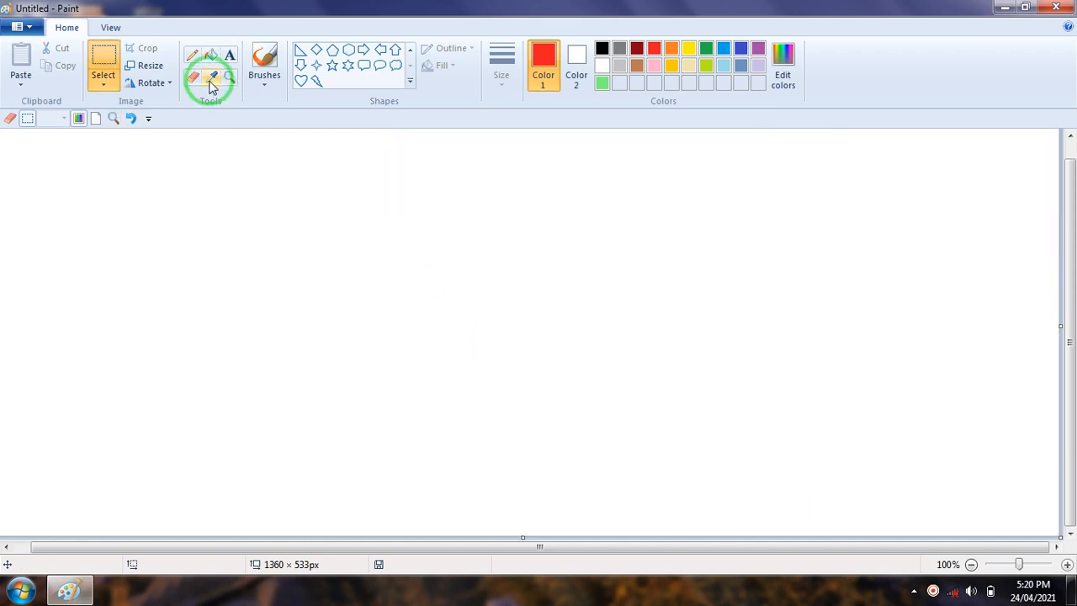
# Draw a down arrow about 241 × 273 px on the left part of the canvas with a black outline
pyautogui.click(231, 55)
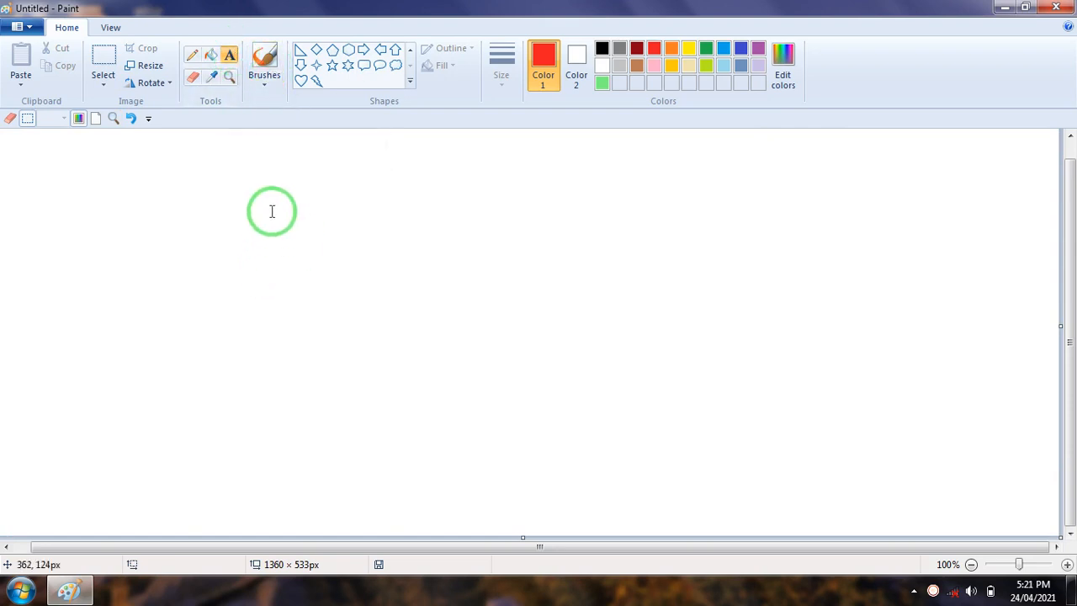
pyautogui.click(301, 80)
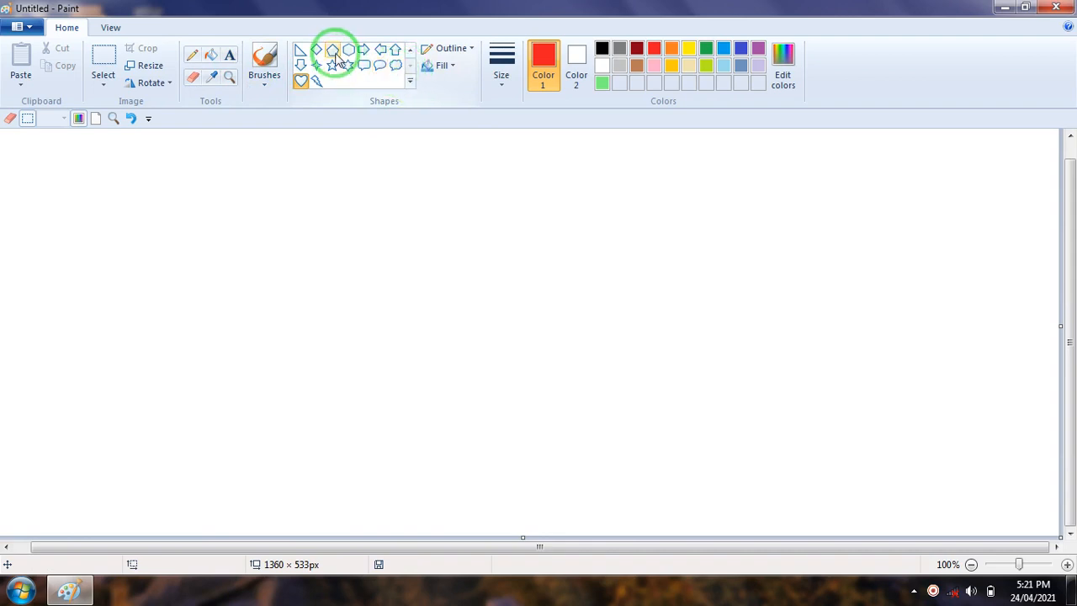
pyautogui.click(308, 66)
pyautogui.moveTo(100, 216); pyautogui.dragTo(289, 430)
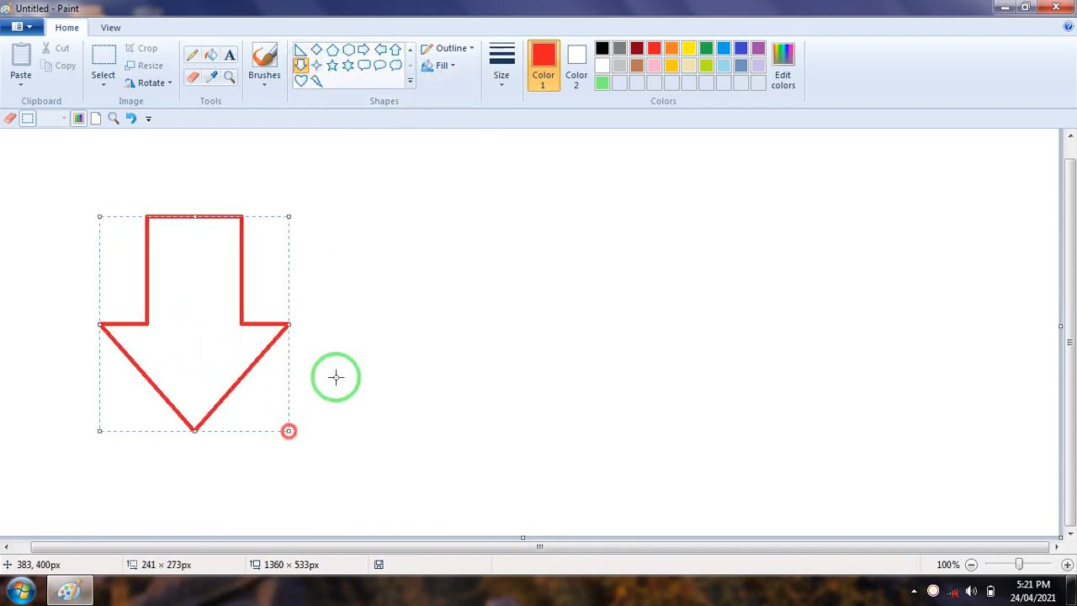
pyautogui.click(602, 49)
pyautogui.click(479, 301)
# Fill the inside of the down arrow with green
pyautogui.click(210, 54)
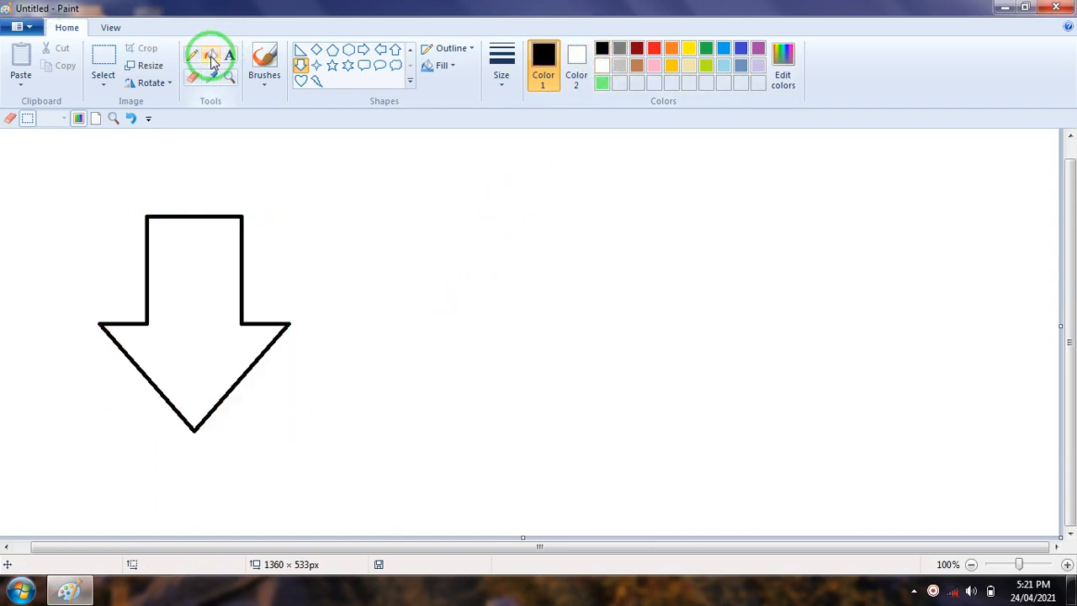
pyautogui.click(706, 48)
pyautogui.click(180, 286)
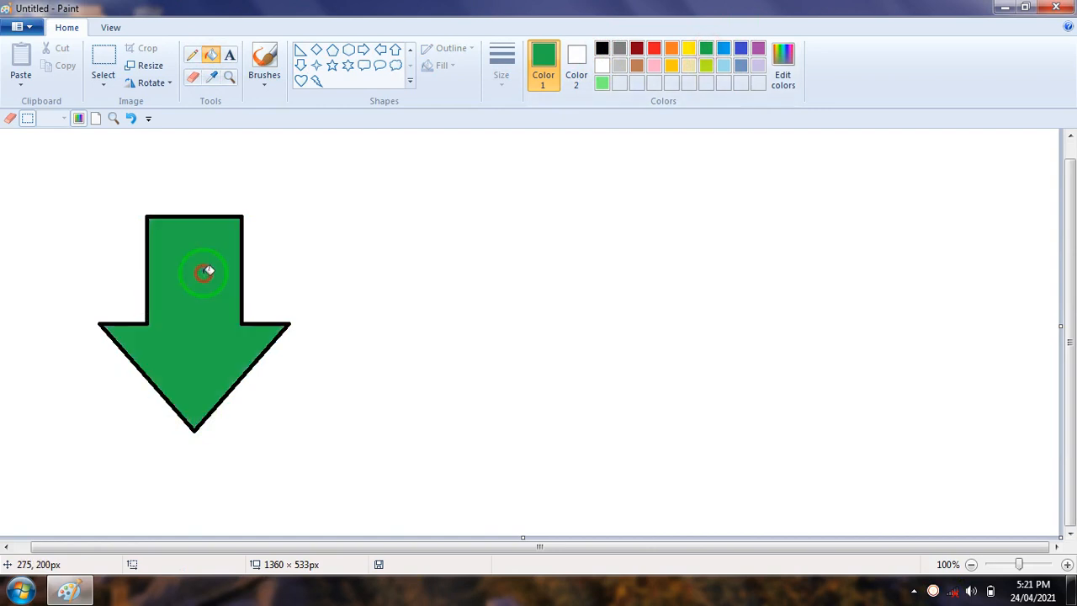
# Insert a wide text box to the right of the arrow and enter GALAXY in green
pyautogui.click(230, 58)
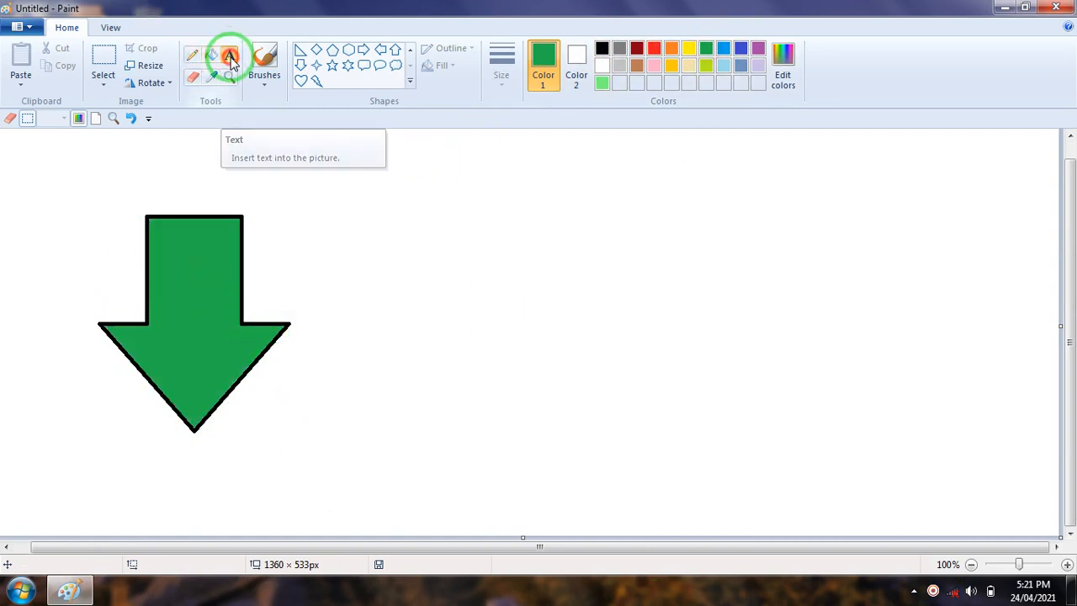
pyautogui.moveTo(337, 179); pyautogui.dragTo(699, 262)
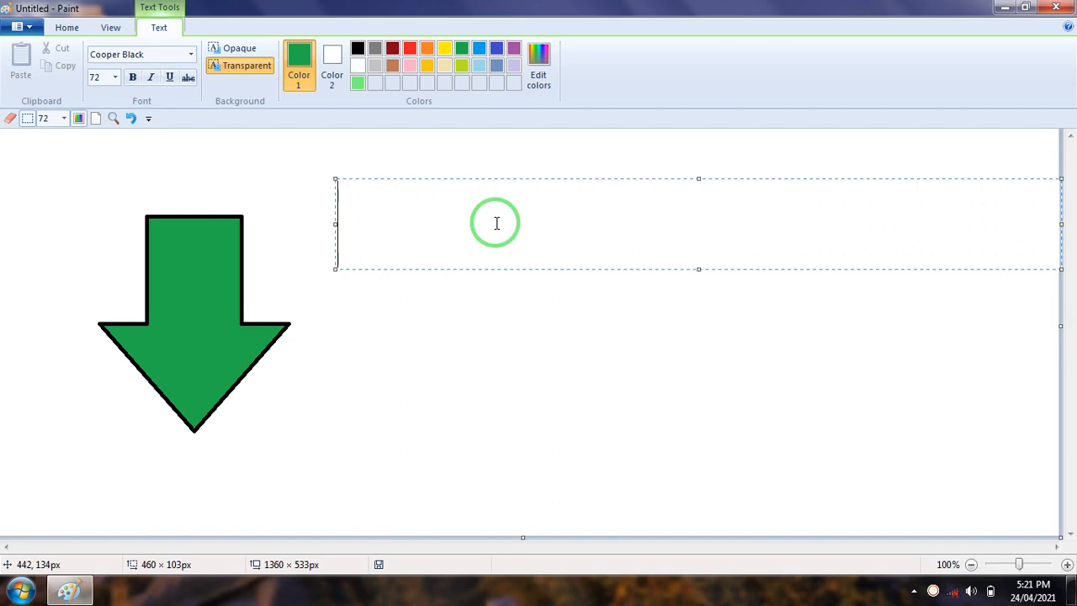
pyautogui.write('GALAXY')
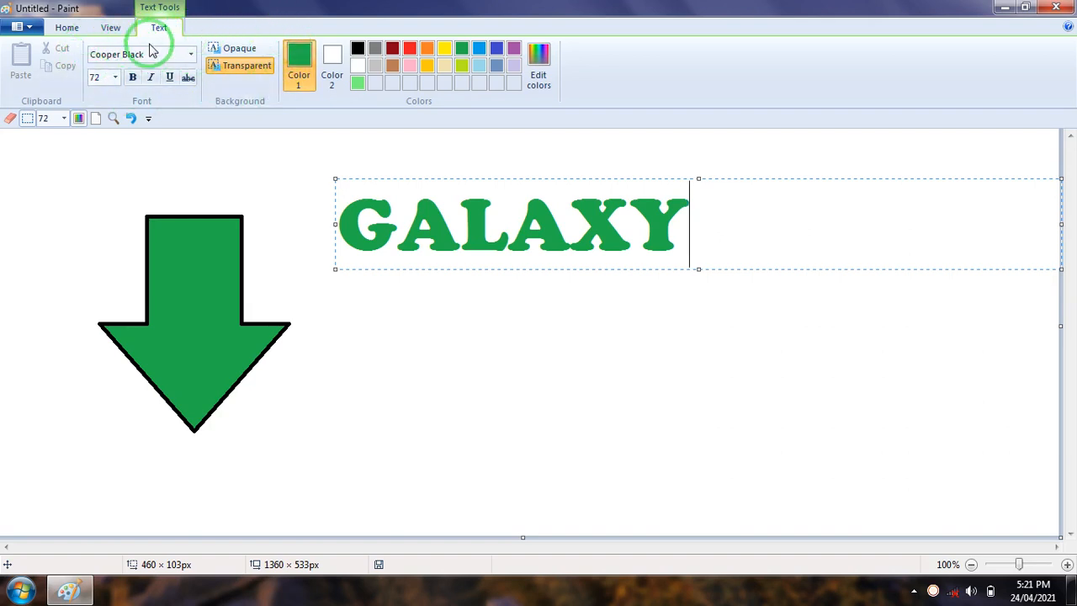
# Change the font of the word GALAXY to Bradley Hand ITC
pyautogui.click(191, 57)
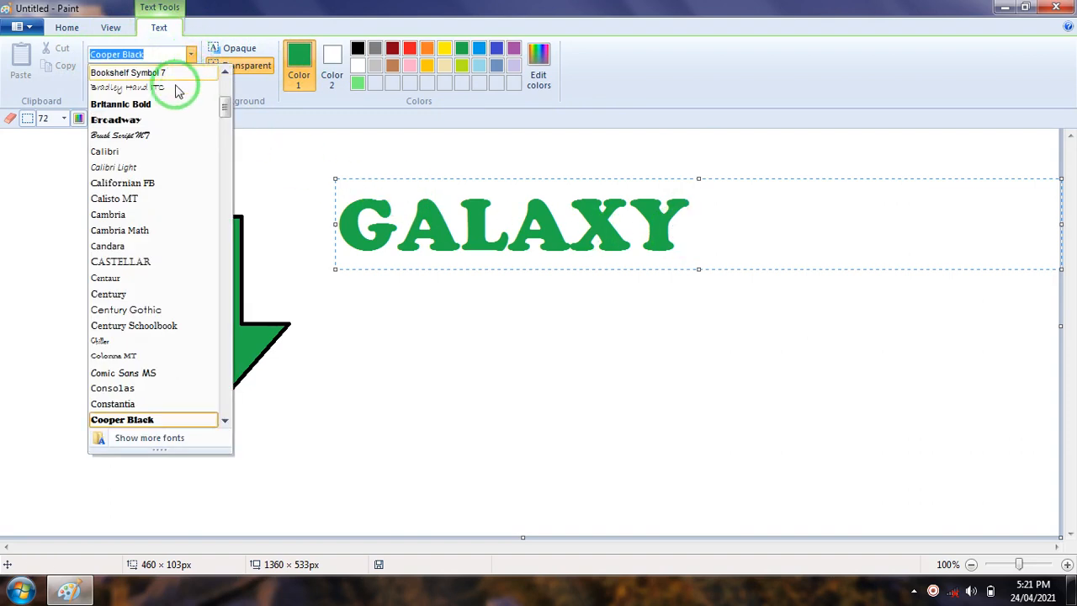
pyautogui.click(287, 149)
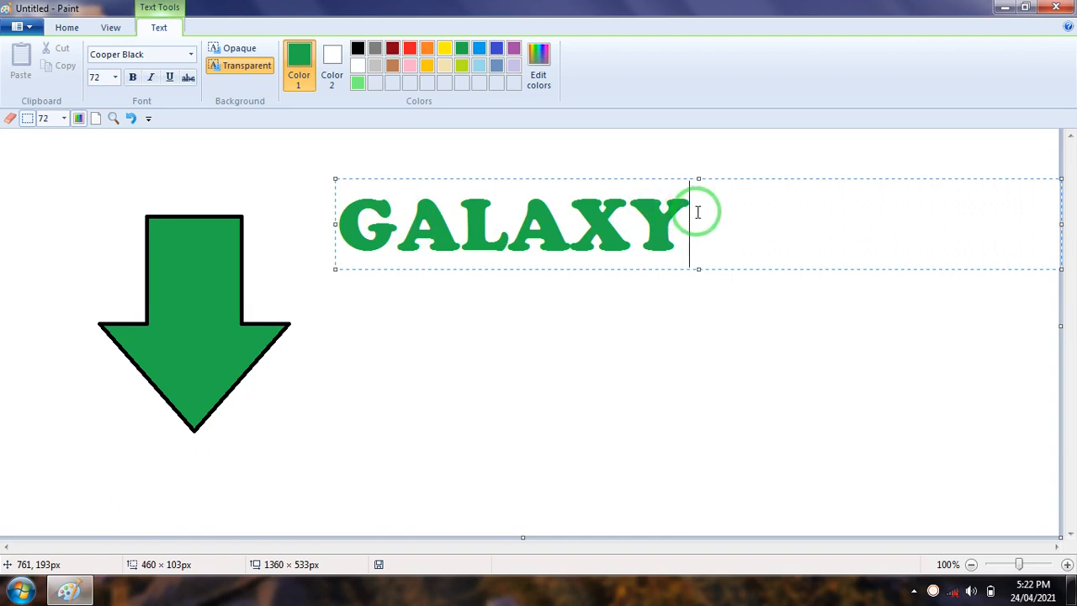
pyautogui.moveTo(697, 213); pyautogui.dragTo(354, 233)
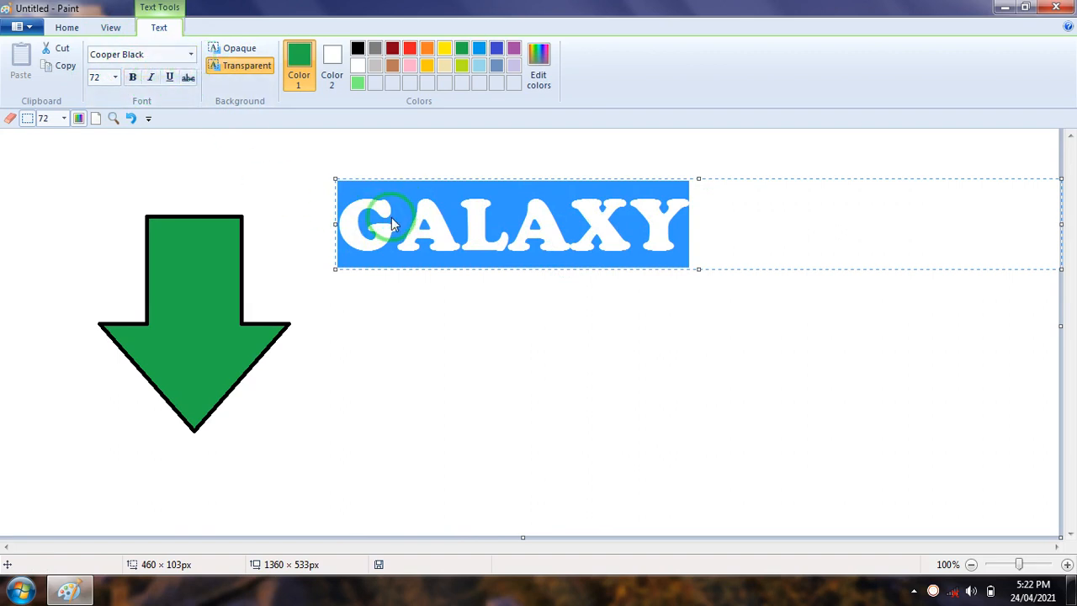
pyautogui.click(191, 54)
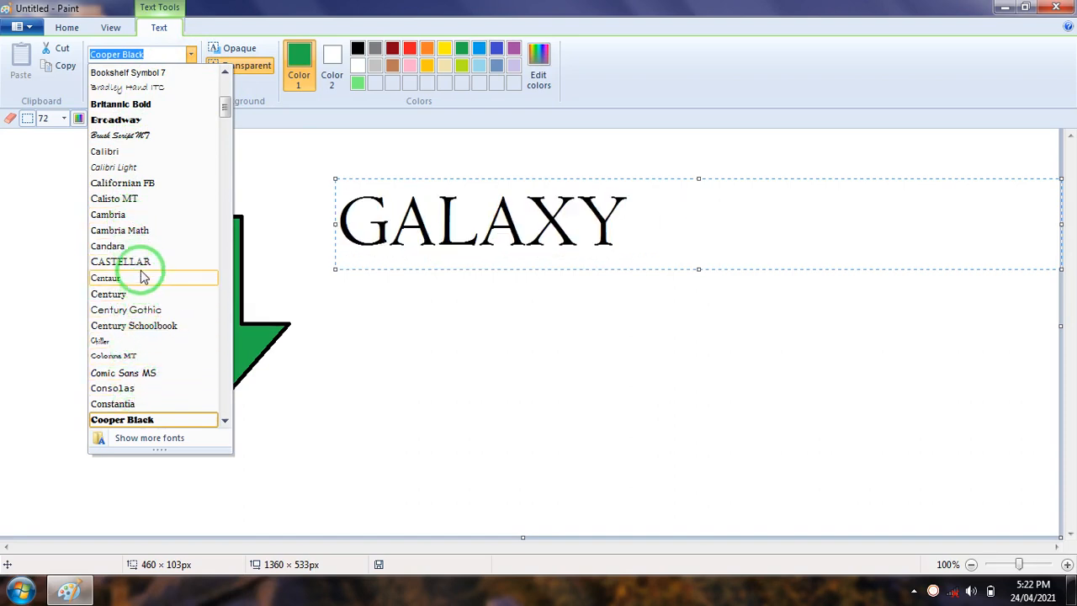
pyautogui.click(129, 94)
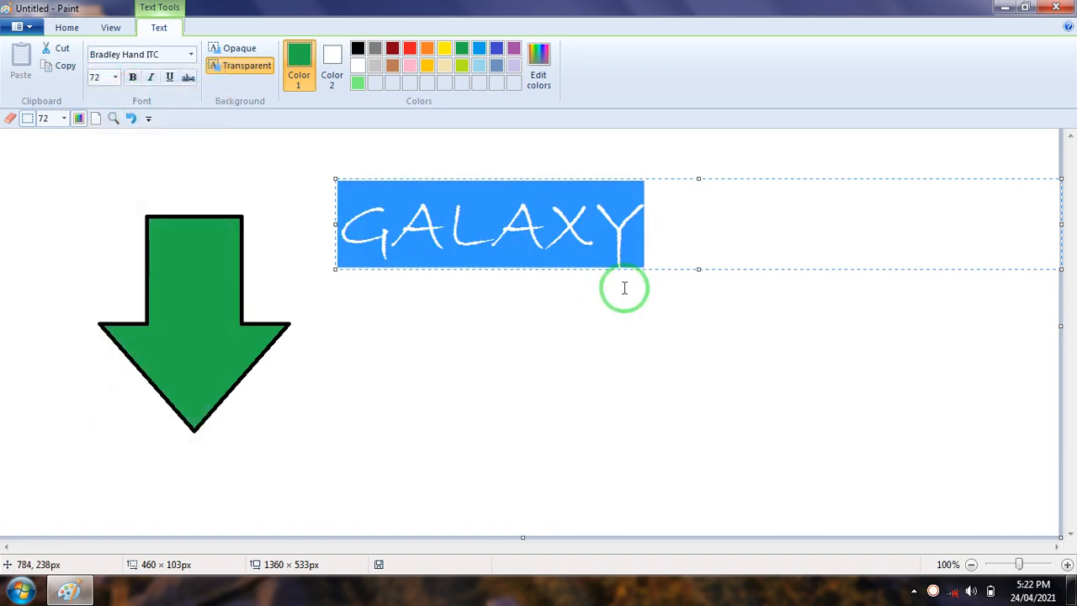
pyautogui.click(691, 221)
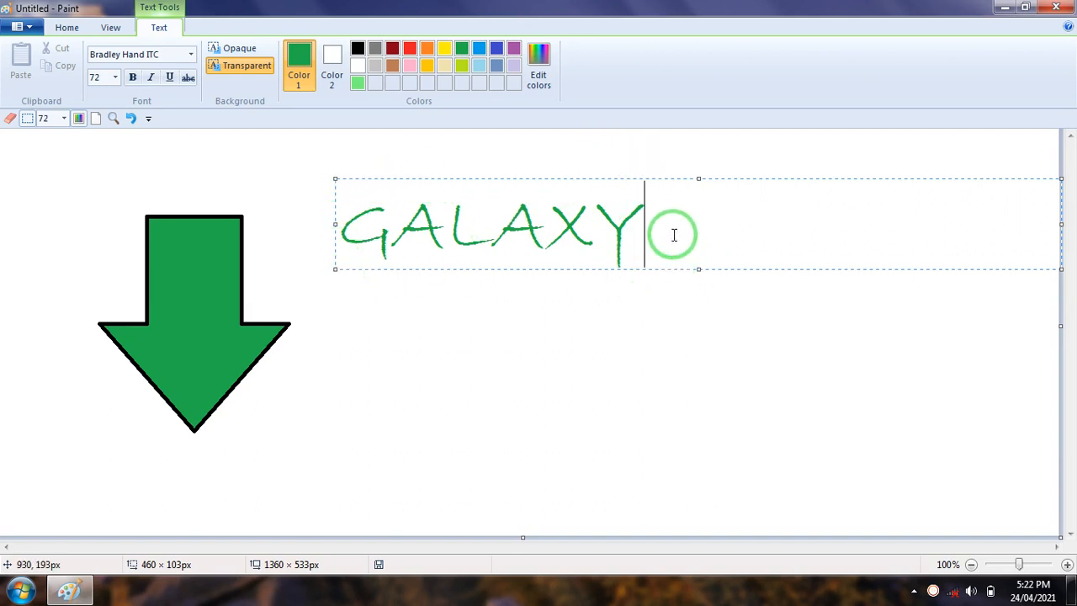
# Set the font size of the word GALAXY to 20 and return it to 72
pyautogui.moveTo(676, 220); pyautogui.dragTo(342, 229)
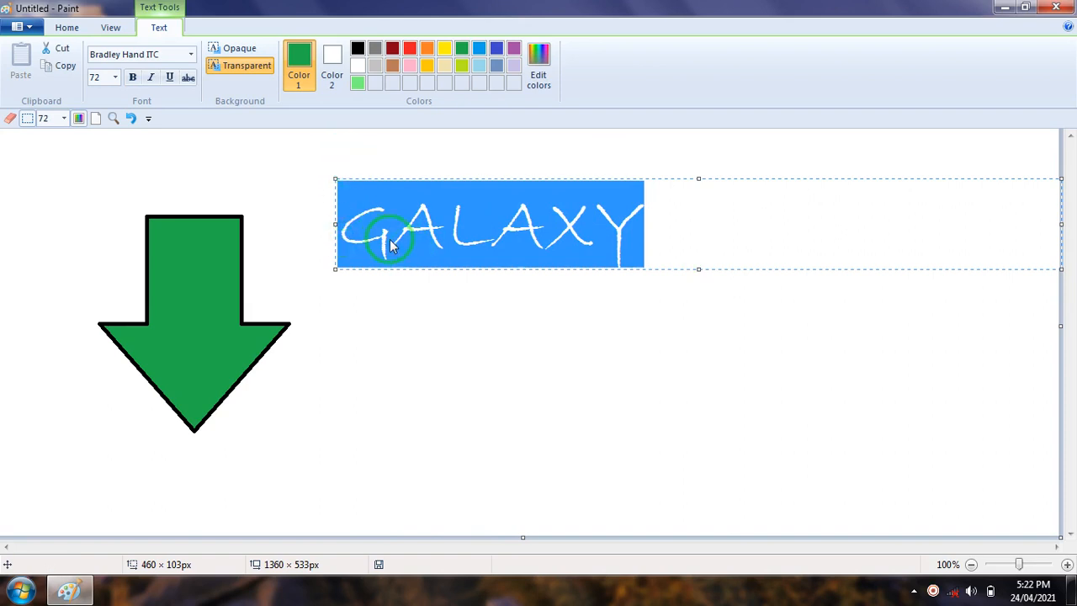
pyautogui.click(114, 77)
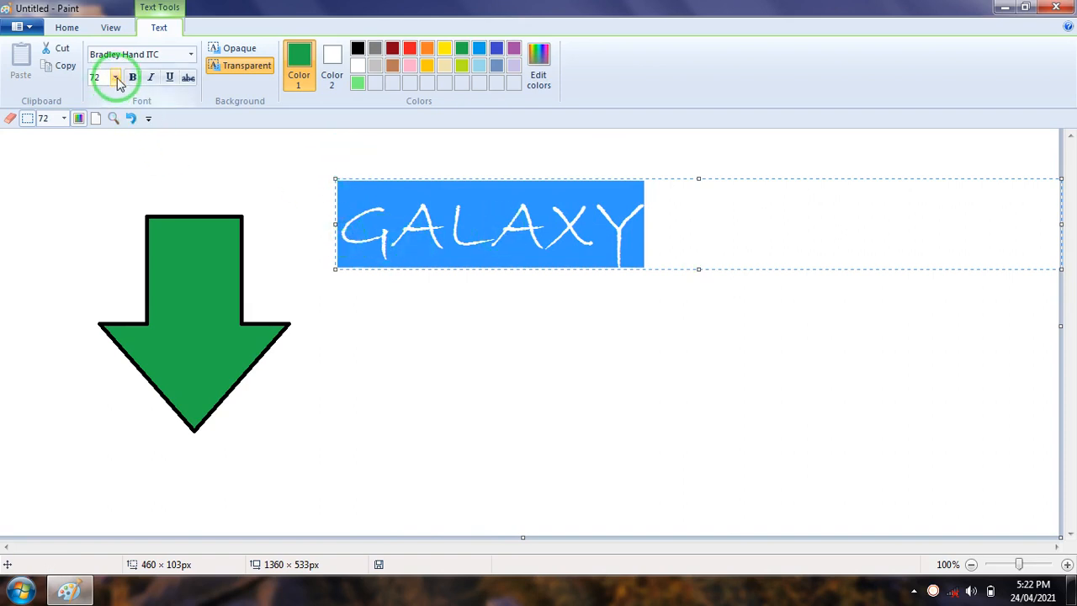
pyautogui.click(112, 78)
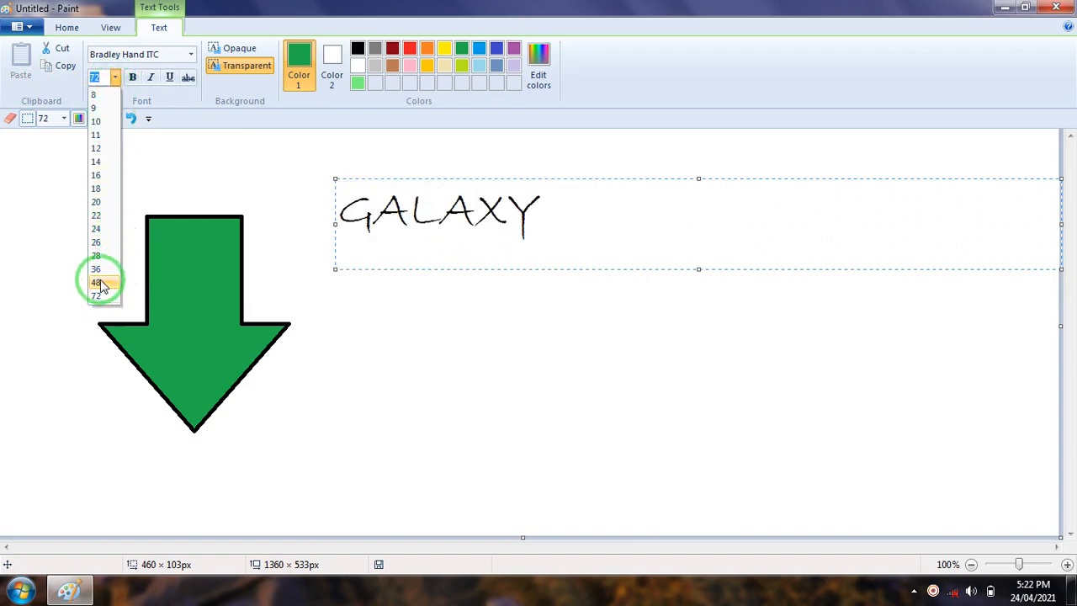
pyautogui.click(96, 202)
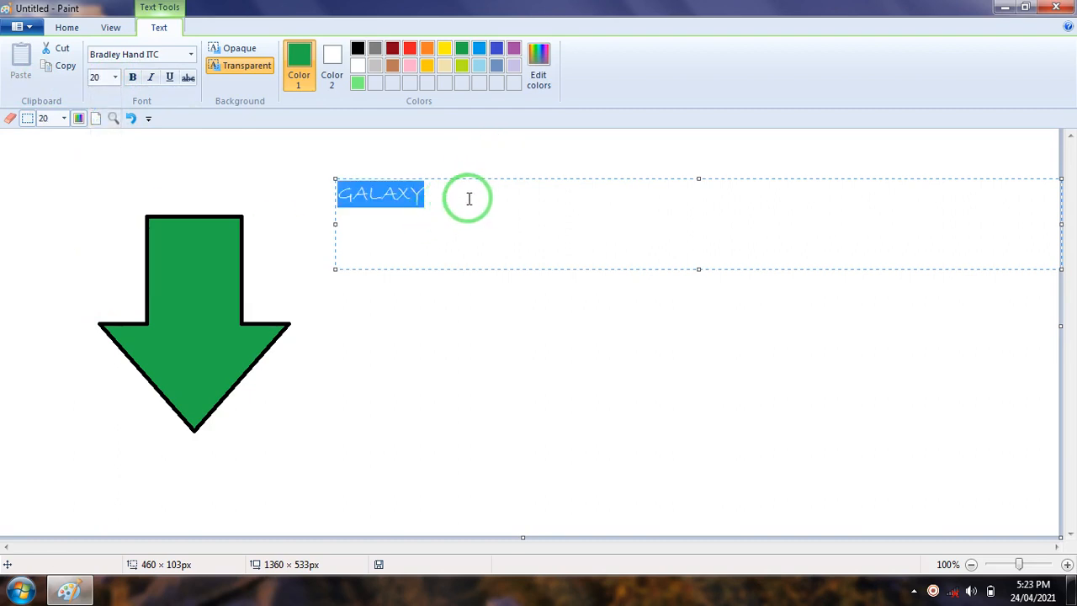
pyautogui.click(115, 77)
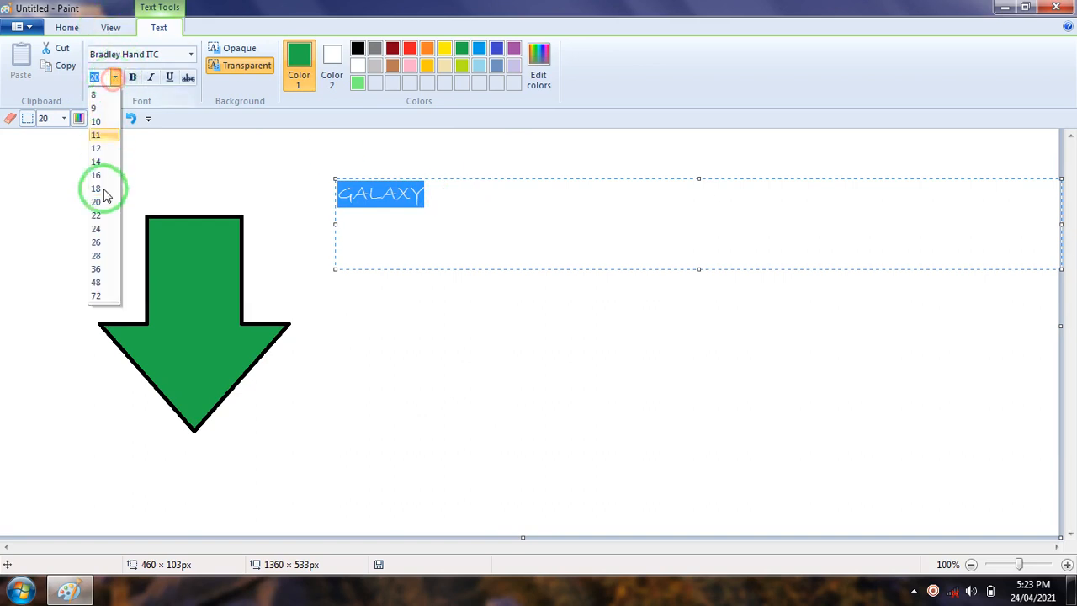
pyautogui.click(96, 296)
# Enter a custom font size of 100 for the word GALAXY
pyautogui.click(118, 79)
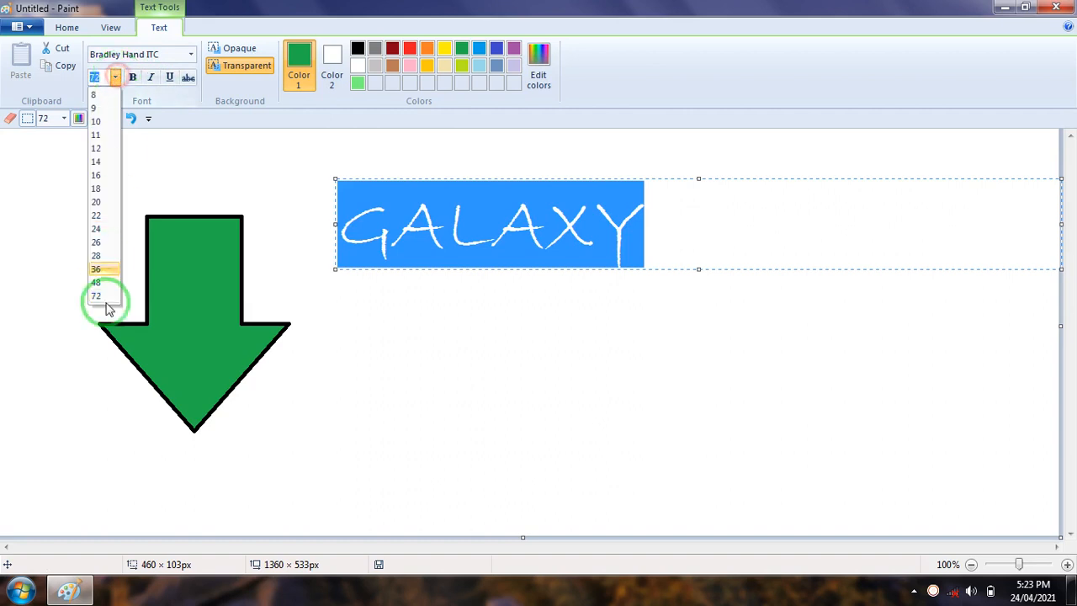
pyautogui.click(101, 80)
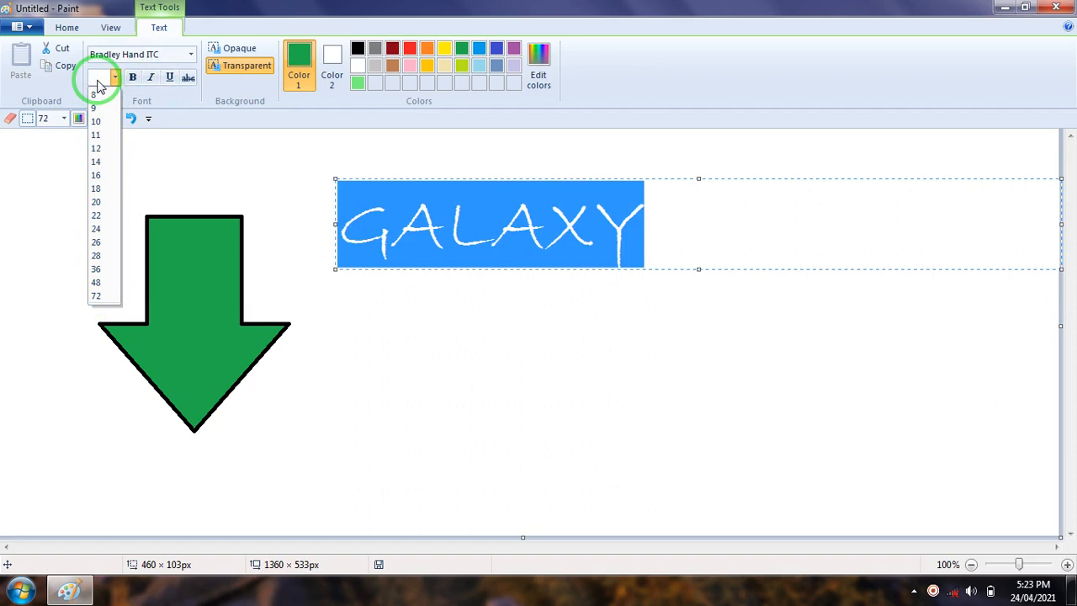
pyautogui.write('100')
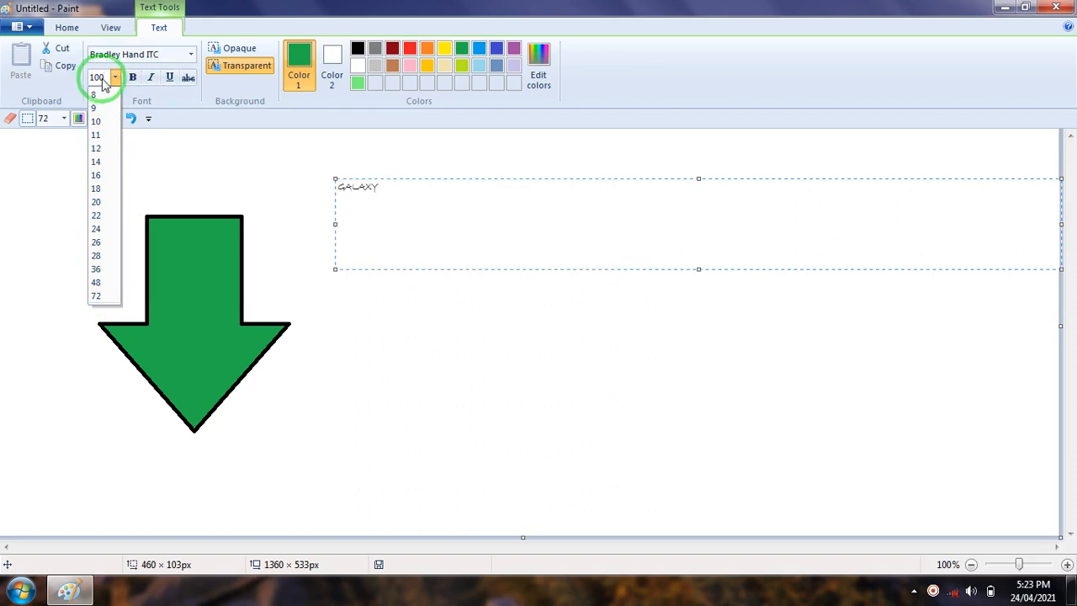
pyautogui.click(683, 211)
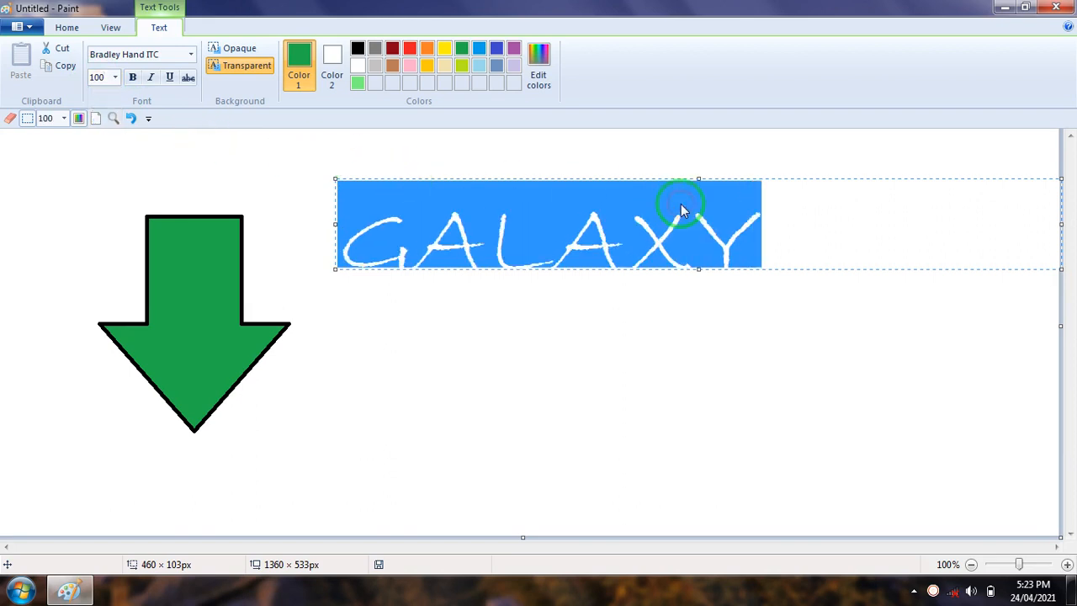
# Enlarge the GALAXY text box to about 800 × 200 px so the whole word fits
pyautogui.click(700, 284)
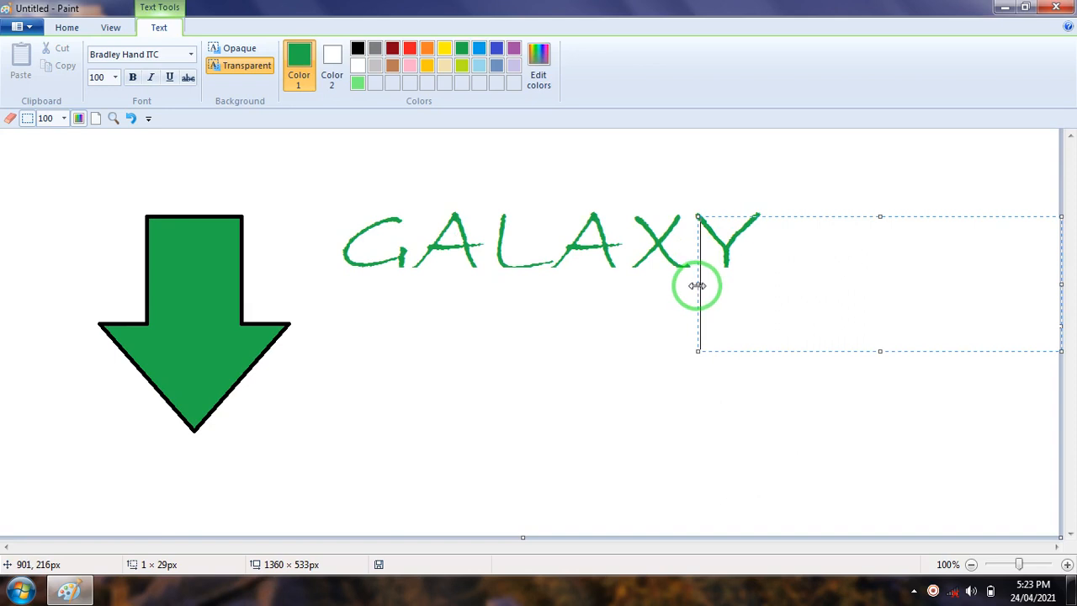
pyautogui.moveTo(698, 285); pyautogui.dragTo(325, 282)
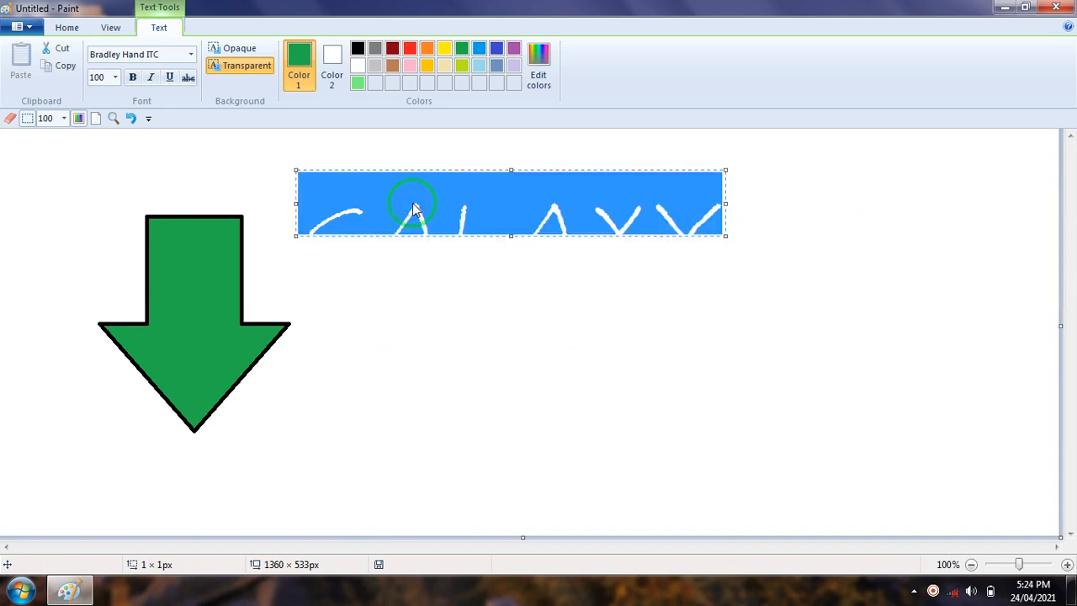
pyautogui.moveTo(727, 238); pyautogui.dragTo(921, 325)
# Select the whole word GALAXY and set its font size to 48
pyautogui.moveTo(735, 233); pyautogui.dragTo(278, 229)
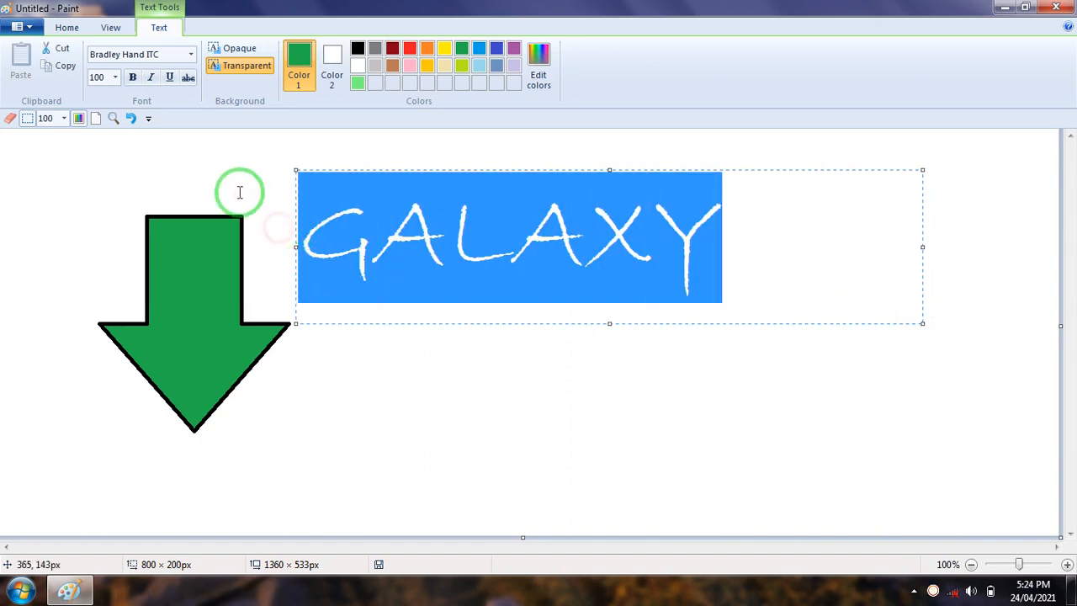
pyautogui.click(114, 77)
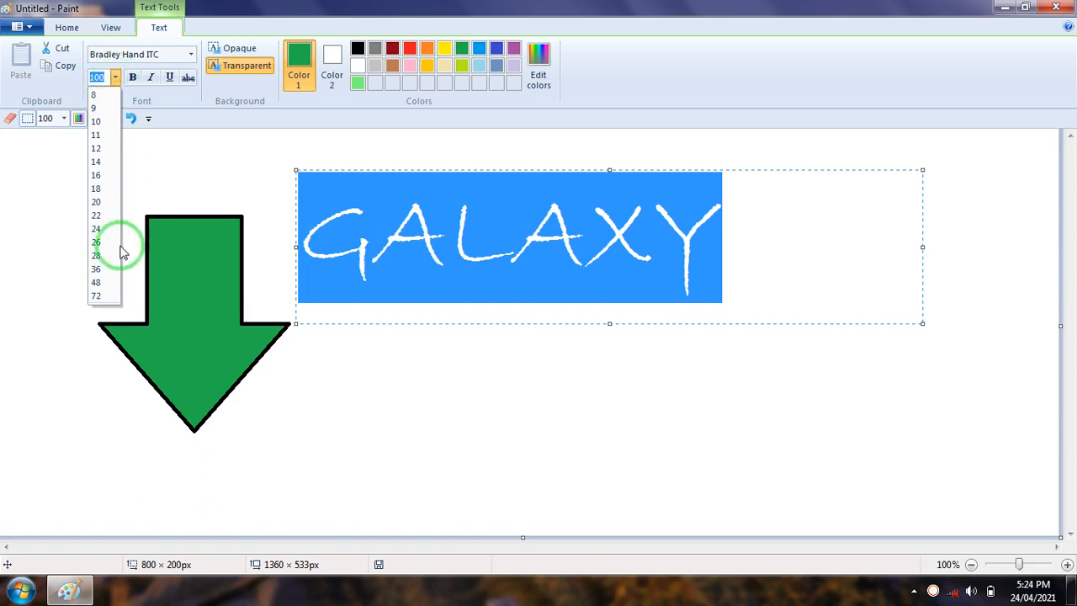
pyautogui.click(99, 282)
pyautogui.click(97, 76)
# Toggle bold on and off repeatedly for the Bradley Hand ITC text, leaving it off
pyautogui.click(133, 77)
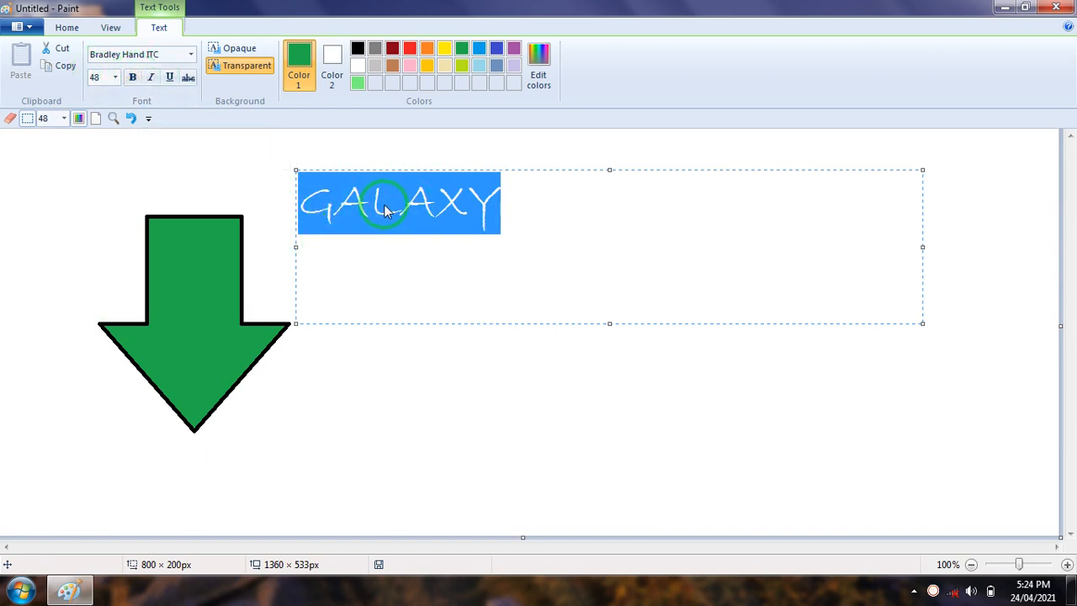
pyautogui.click(133, 77)
pyautogui.click(133, 78)
pyautogui.click(132, 80)
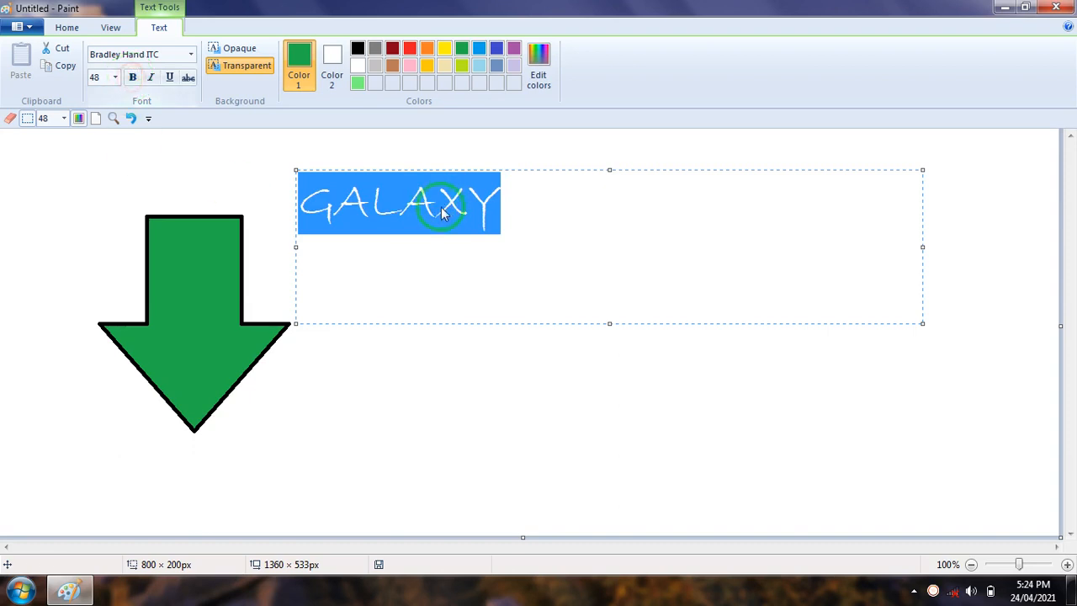
# Change the font of GALAXY to Arial and switch bold on and off again
pyautogui.click(190, 54)
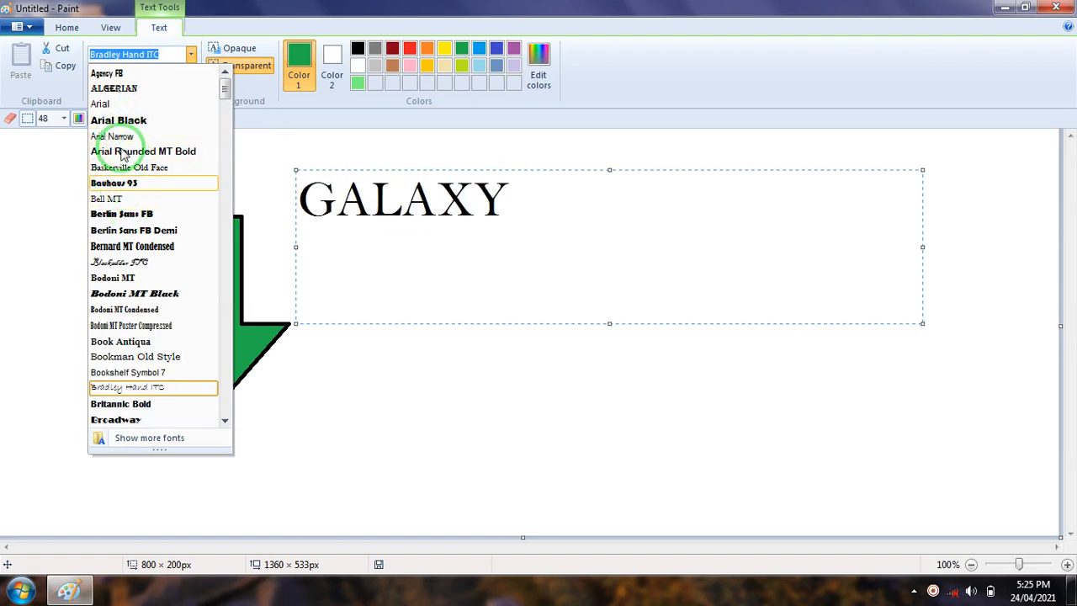
pyautogui.click(100, 104)
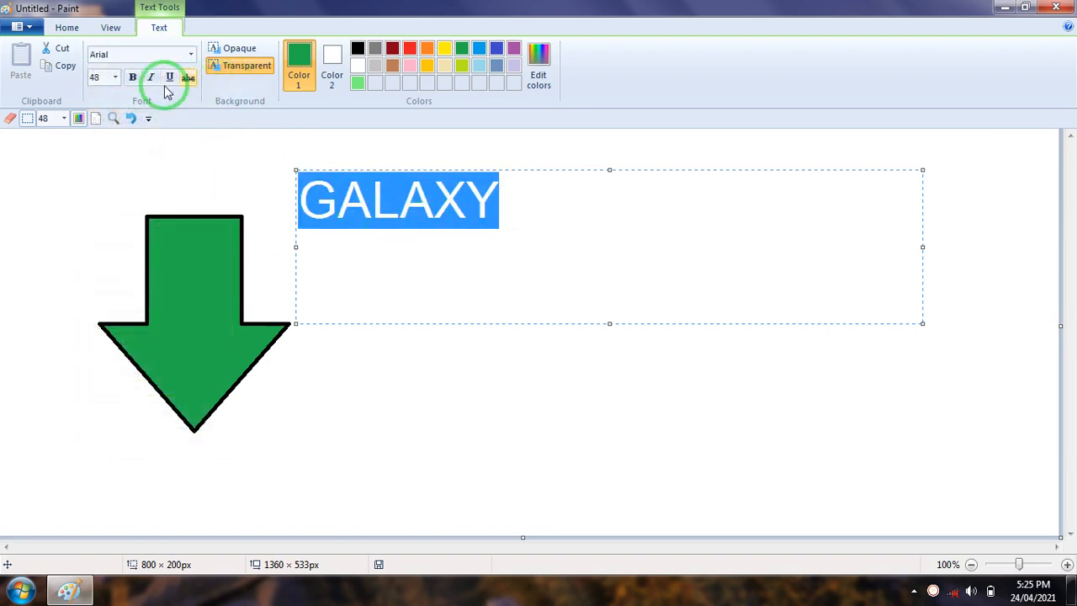
pyautogui.click(133, 77)
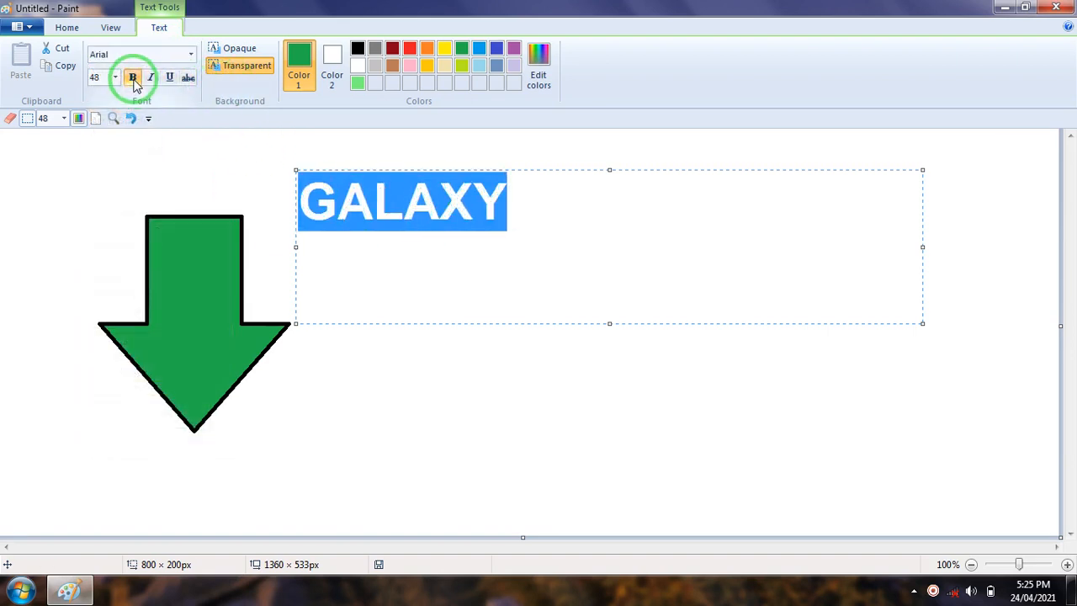
pyautogui.click(133, 76)
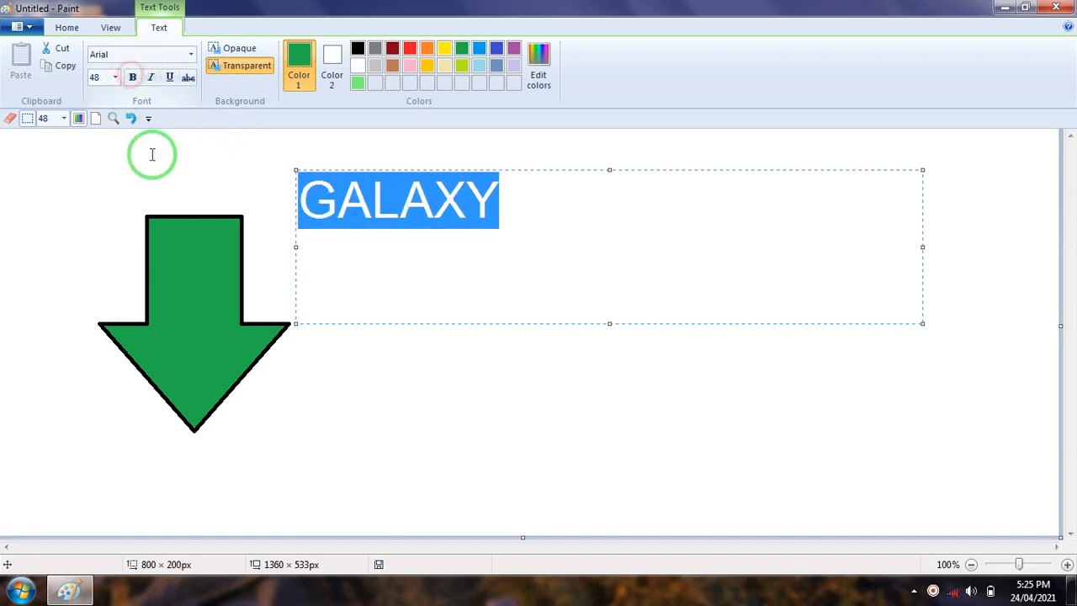
pyautogui.click(500, 202)
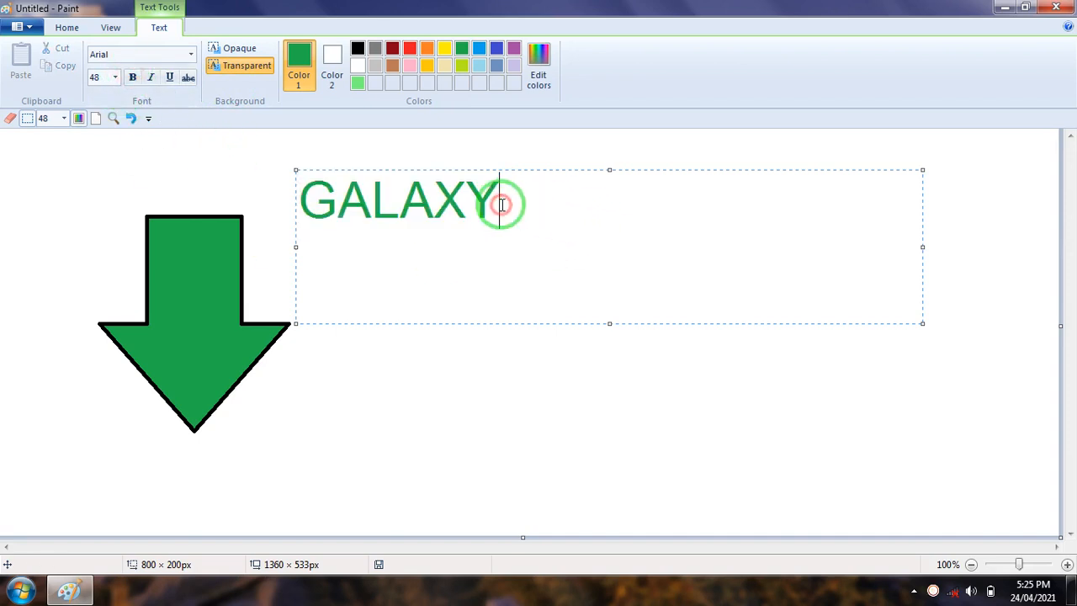
pyautogui.moveTo(531, 187); pyautogui.dragTo(305, 202)
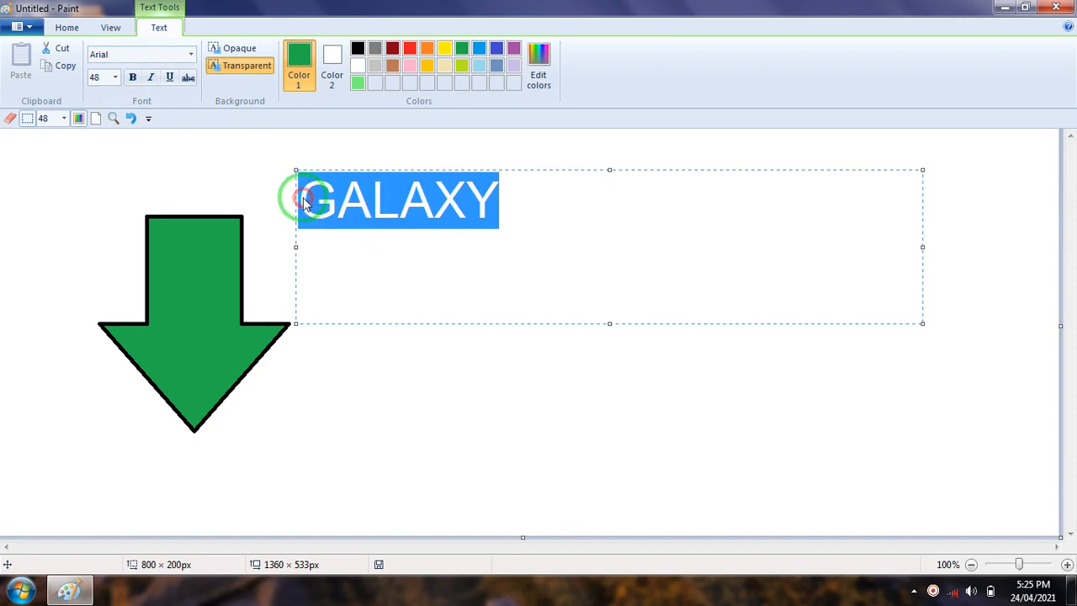
pyautogui.click(538, 202)
pyautogui.click(132, 77)
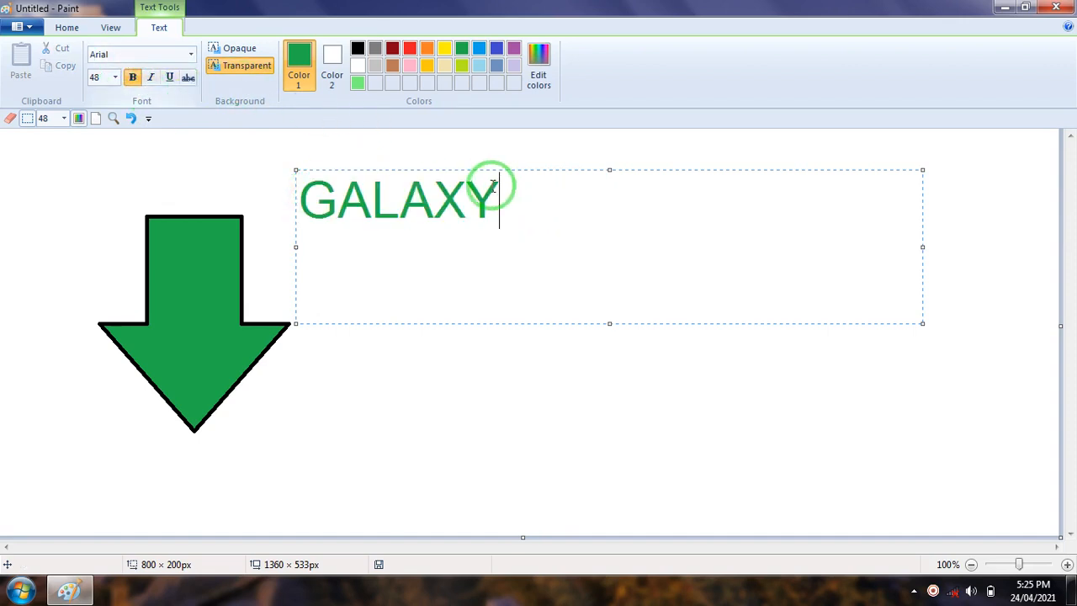
pyautogui.click(117, 78)
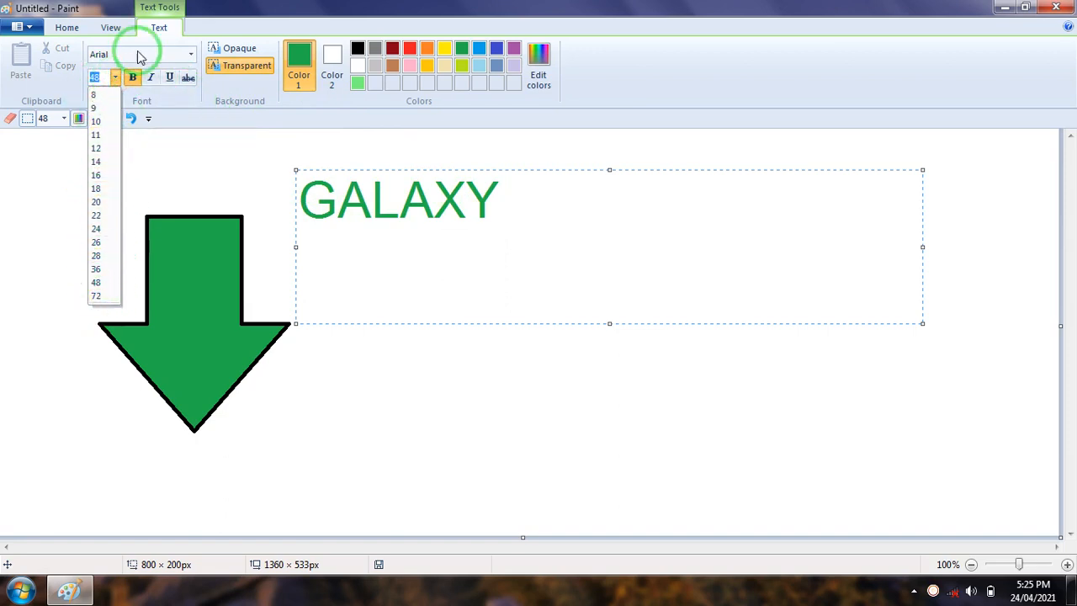
pyautogui.click(193, 55)
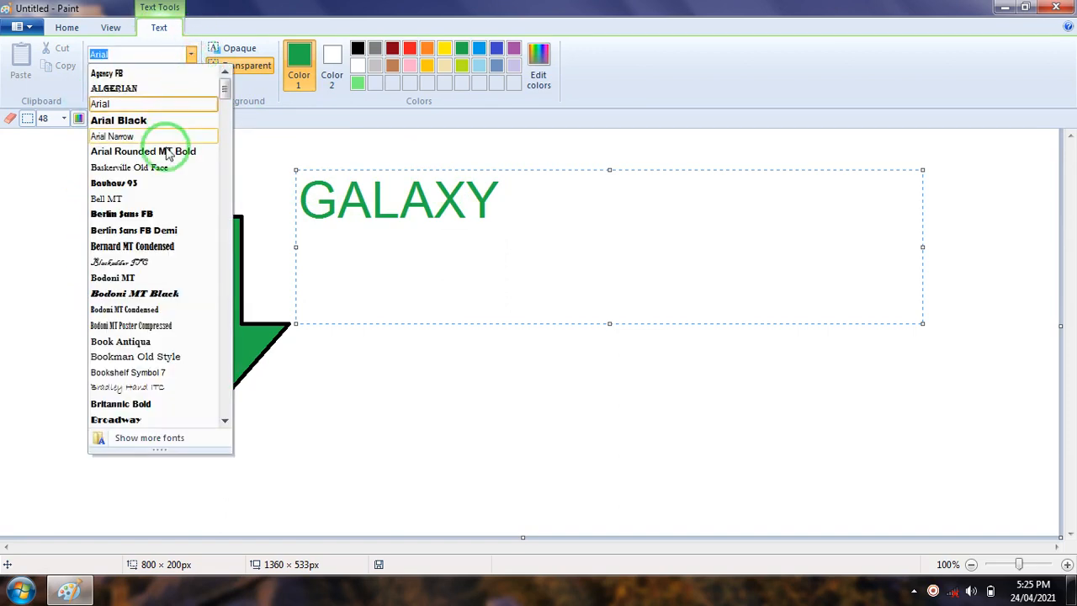
pyautogui.click(548, 243)
# Apply italic and underline to the whole word GALAXY
pyautogui.moveTo(505, 198); pyautogui.dragTo(313, 195)
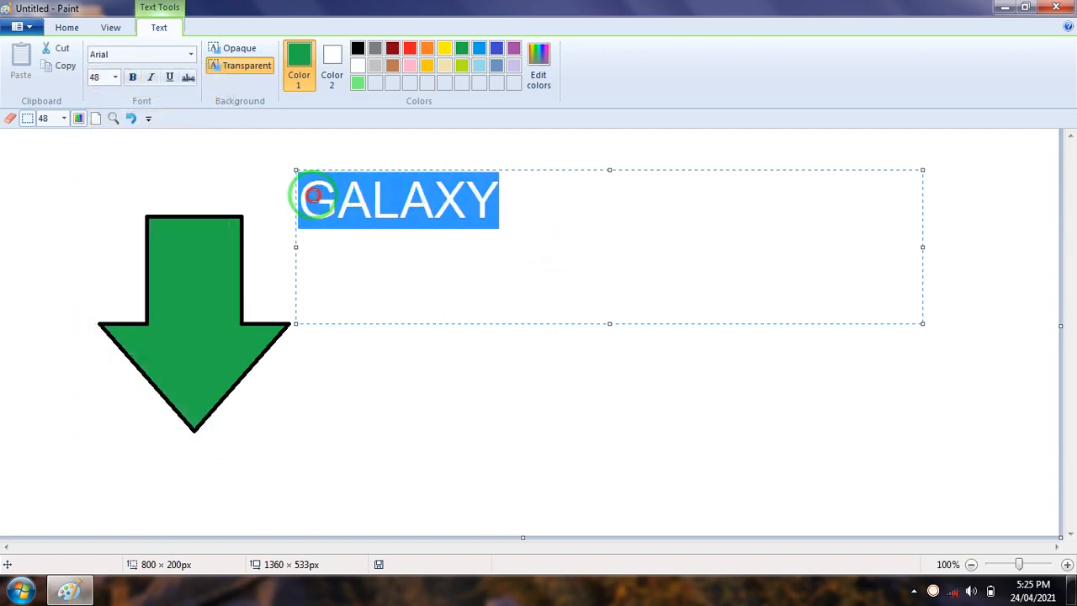
pyautogui.click(151, 78)
pyautogui.click(150, 78)
pyautogui.click(150, 78)
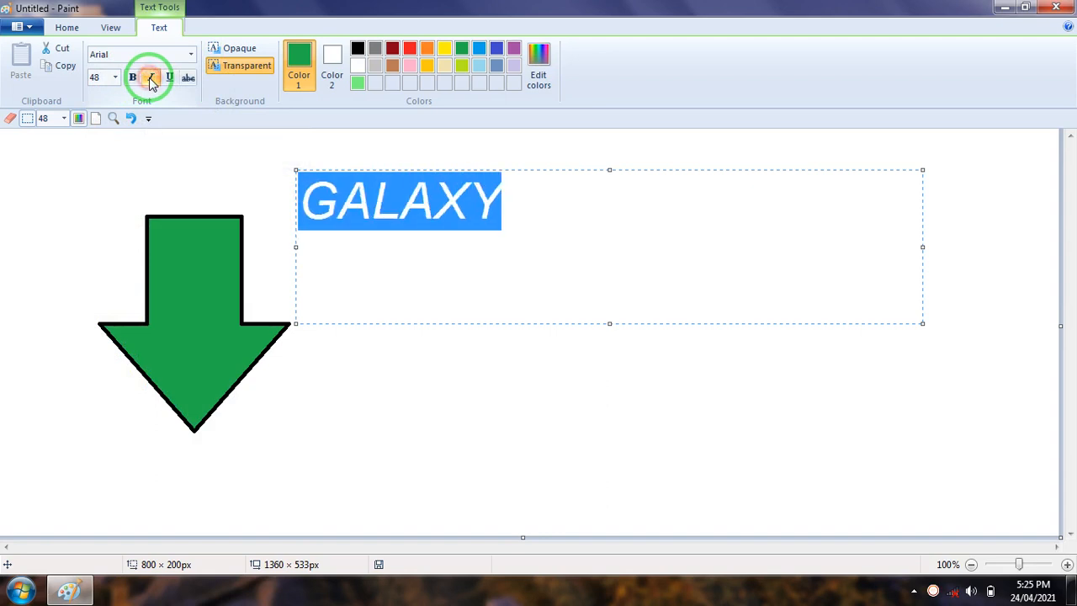
pyautogui.click(169, 79)
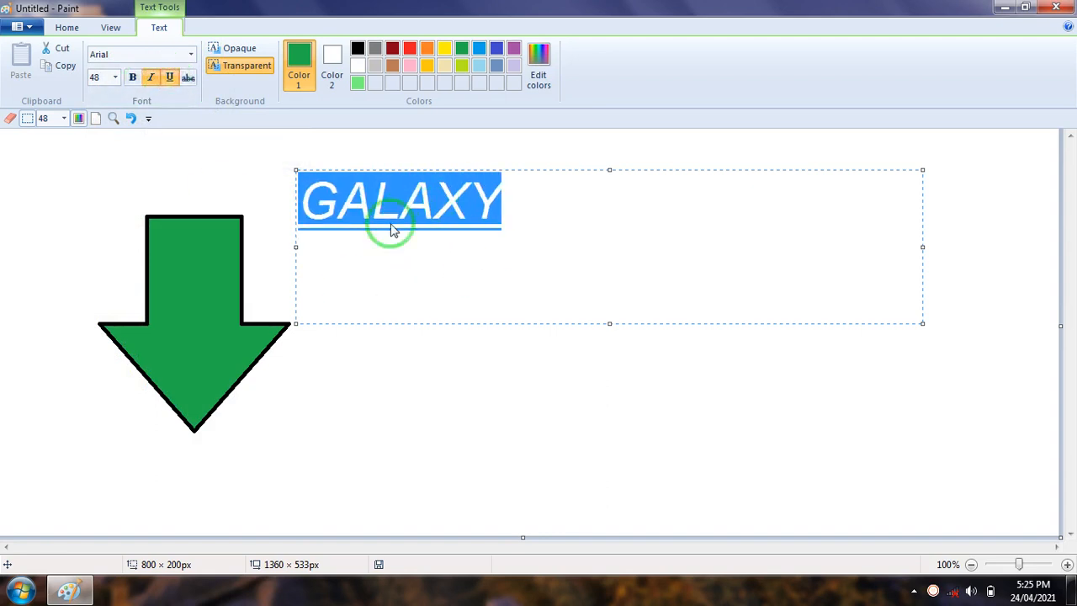
pyautogui.click(578, 195)
pyautogui.click(349, 216)
# Select GALAXY again and remove its underline and italic styles
pyautogui.moveTo(517, 204); pyautogui.dragTo(281, 209)
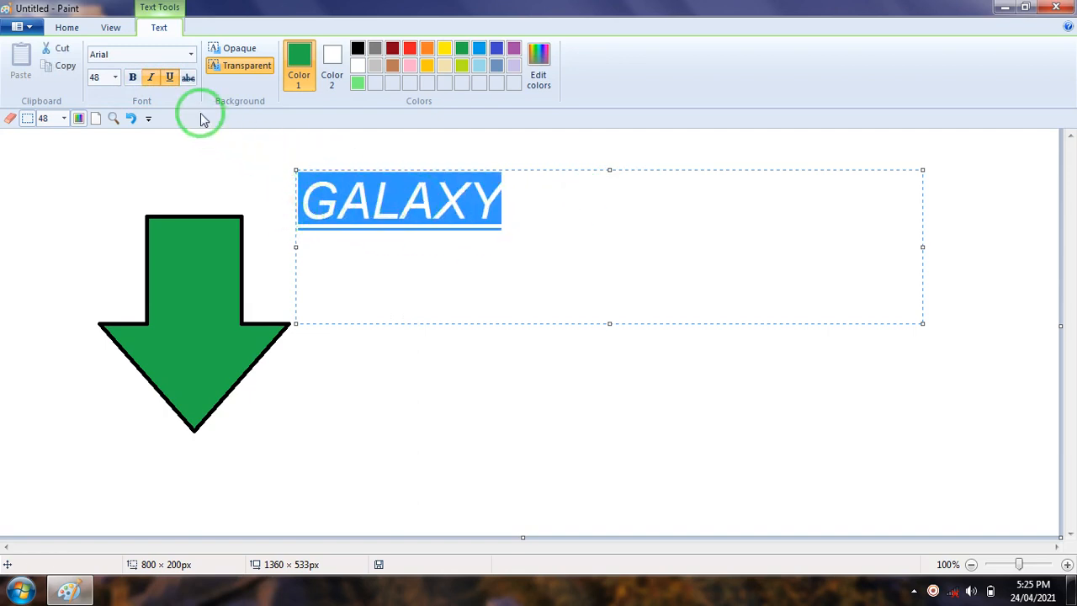
pyautogui.click(170, 78)
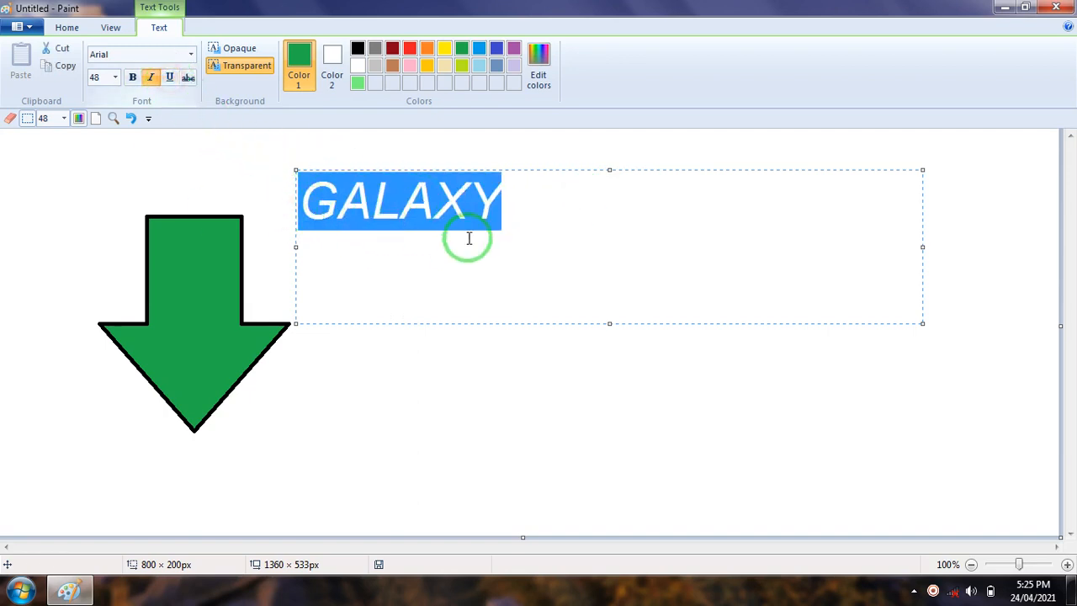
pyautogui.click(152, 78)
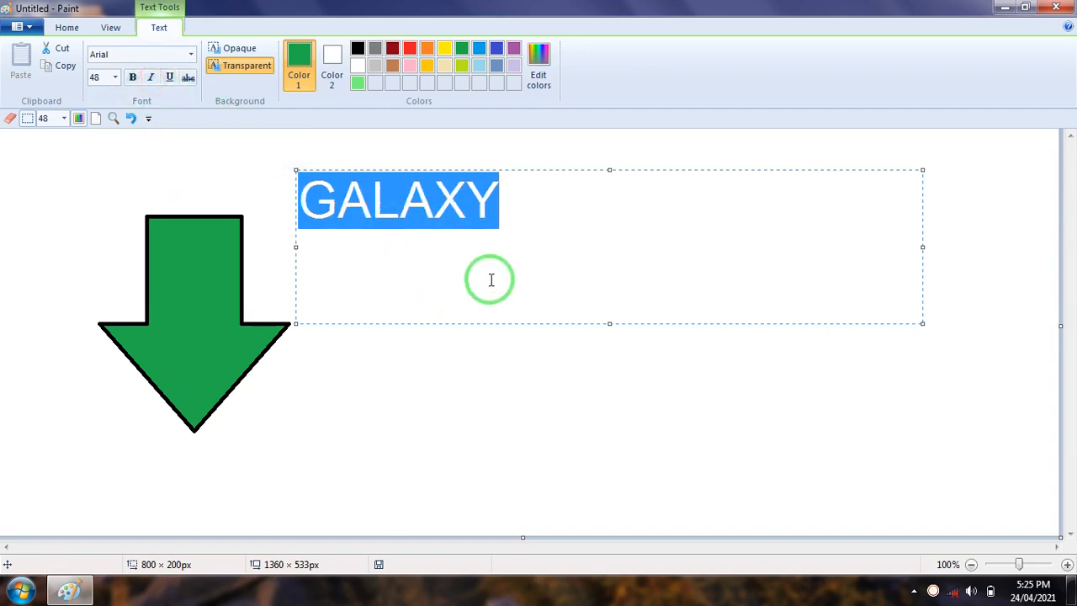
# Switch strikethrough on and off again for the word GALAXY
pyautogui.click(187, 77)
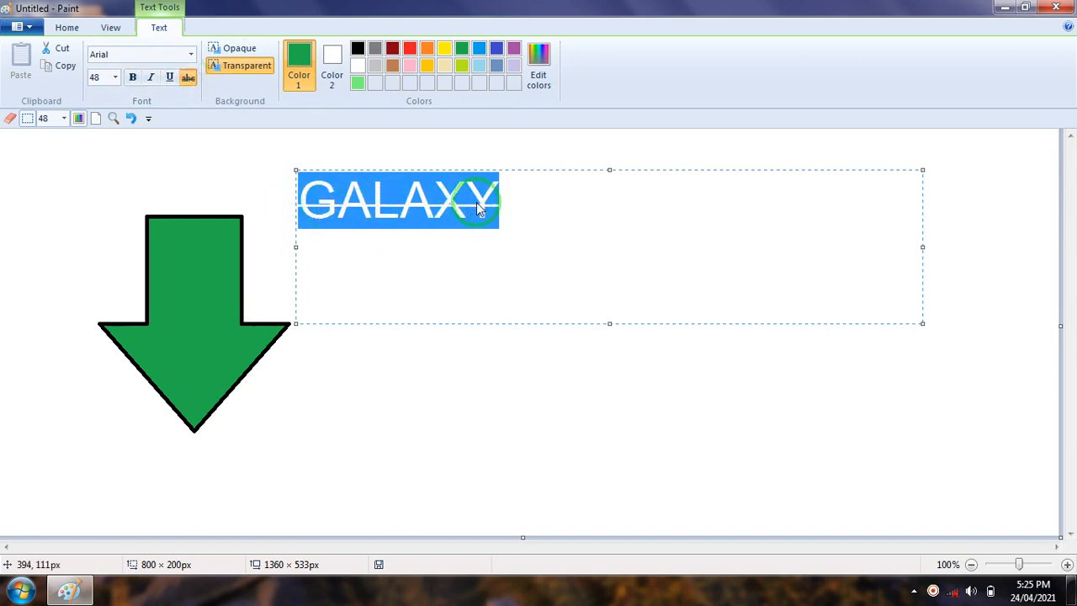
pyautogui.click(523, 197)
pyautogui.click(188, 78)
# Select the whole word GALAXY and set its font size to 14
pyautogui.moveTo(527, 202); pyautogui.dragTo(294, 199)
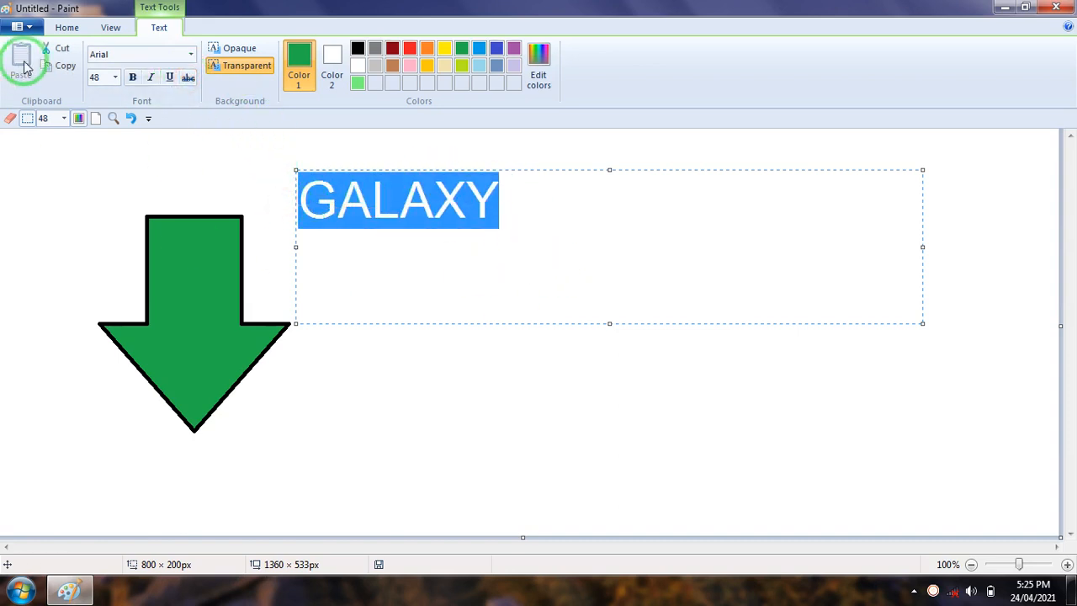
pyautogui.click(115, 77)
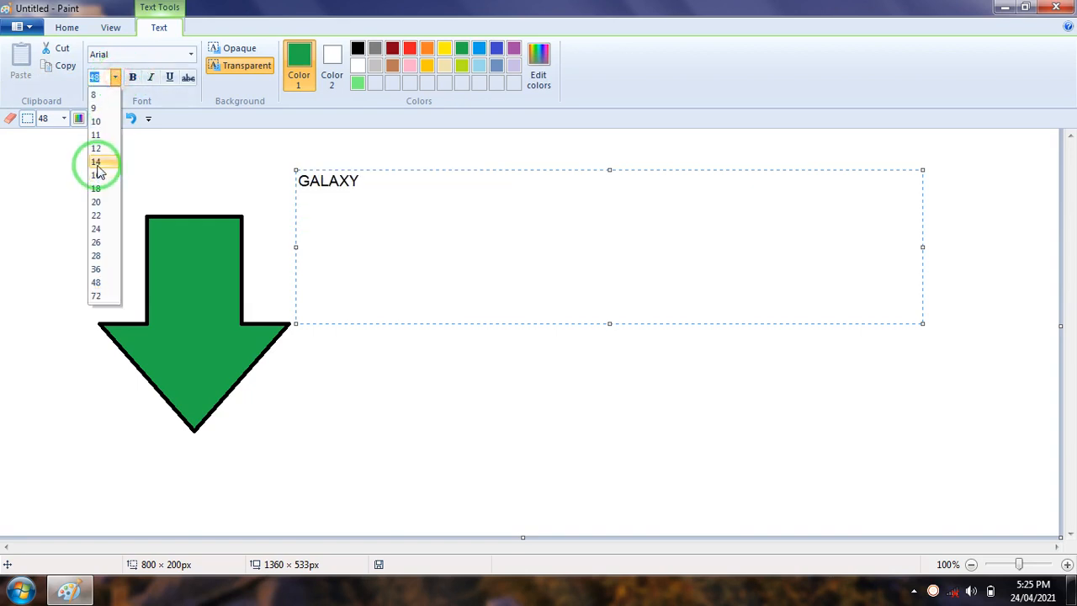
pyautogui.click(97, 164)
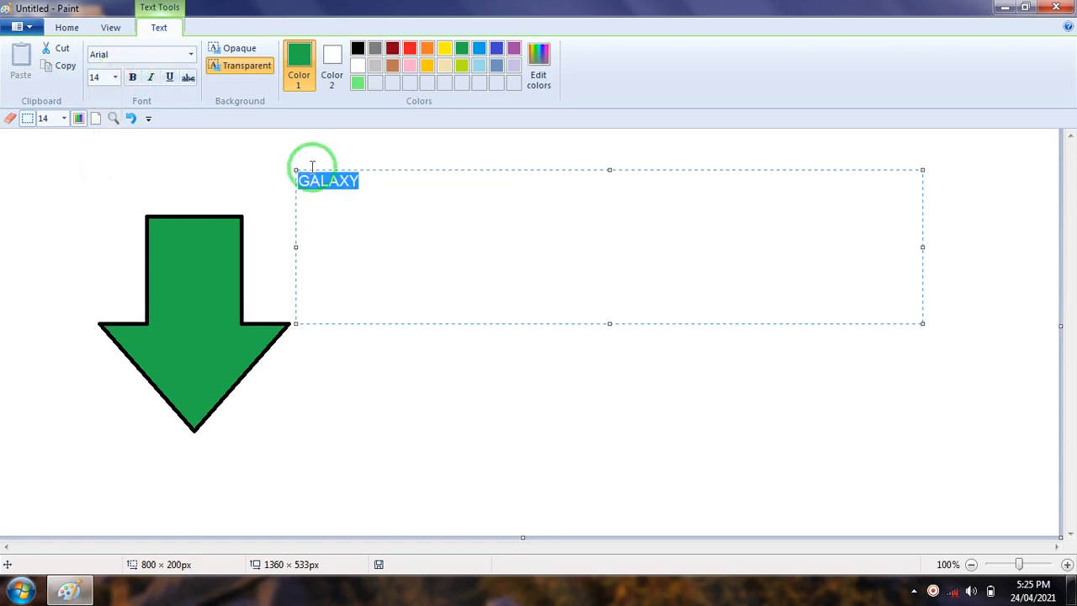
pyautogui.click(385, 187)
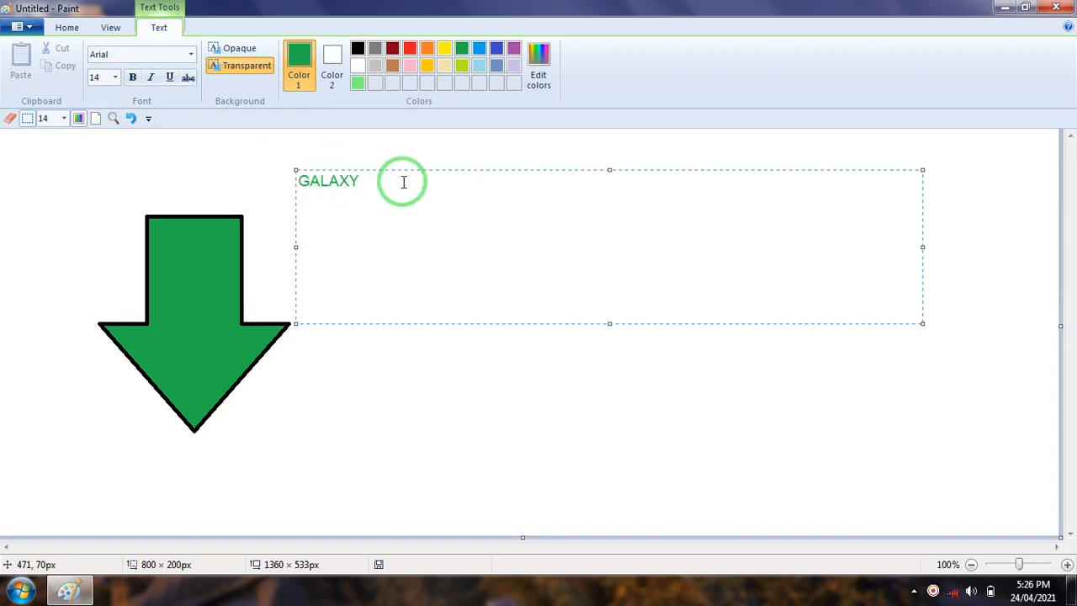
pyautogui.moveTo(404, 177); pyautogui.dragTo(274, 176)
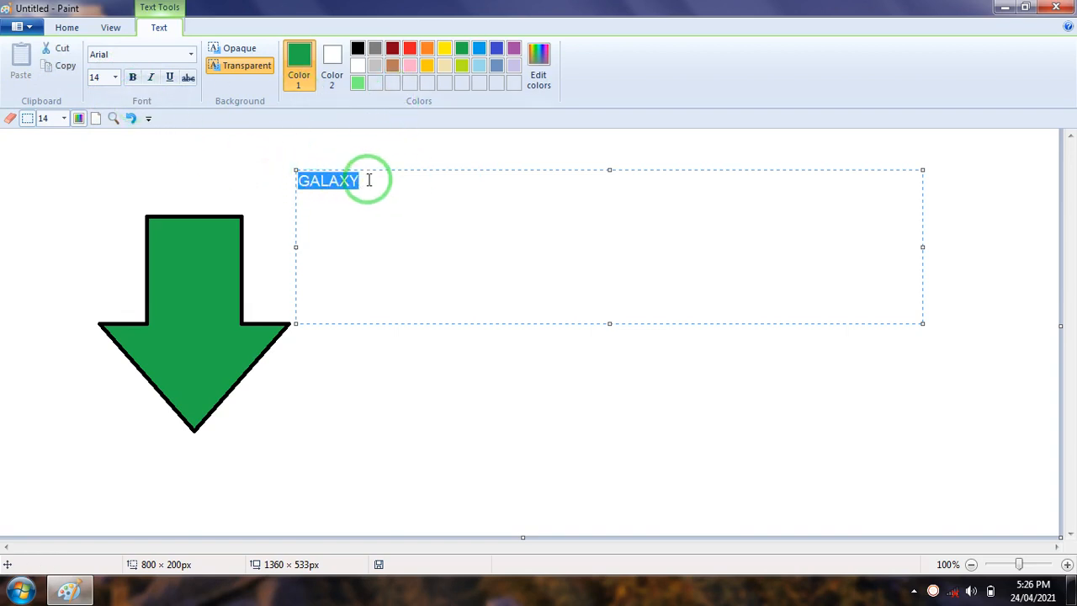
pyautogui.click(369, 182)
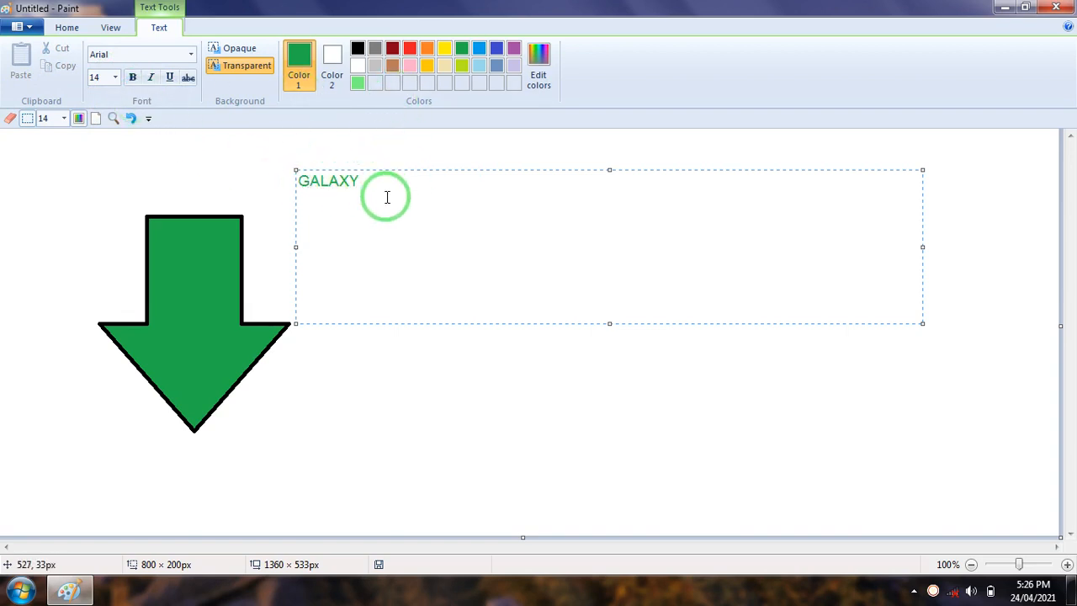
# Recolor the word GALAXY from the palette using red as Color 1
pyautogui.moveTo(370, 183); pyautogui.dragTo(284, 180)
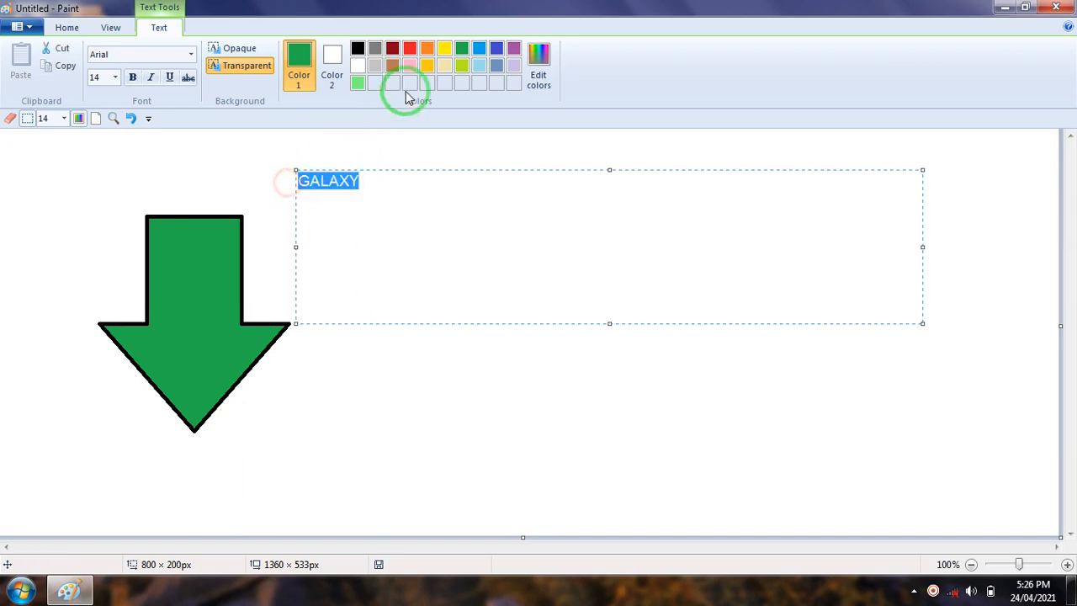
pyautogui.click(410, 49)
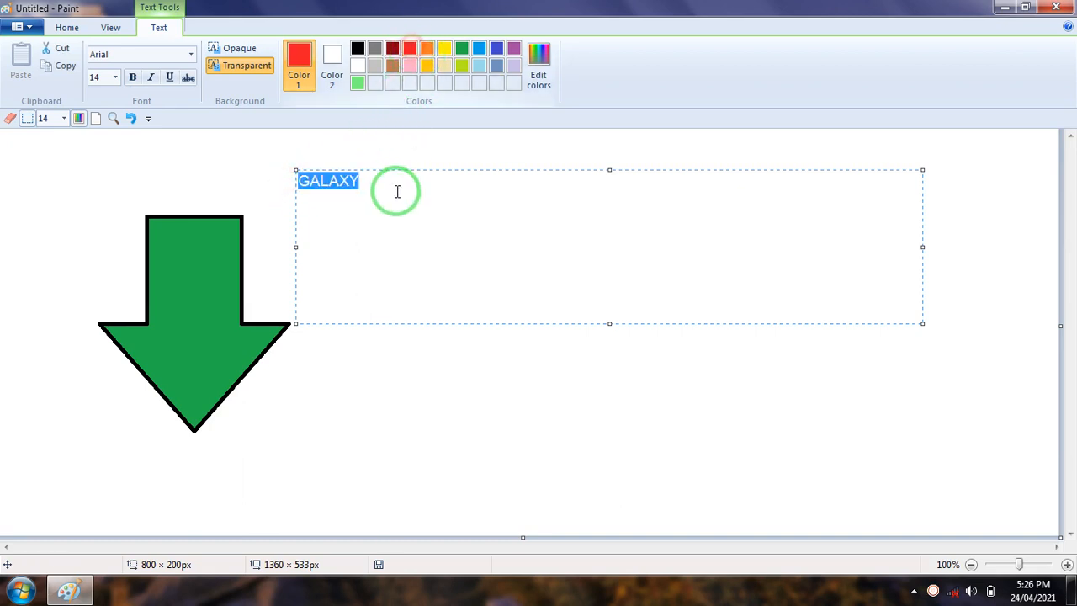
pyautogui.click(398, 194)
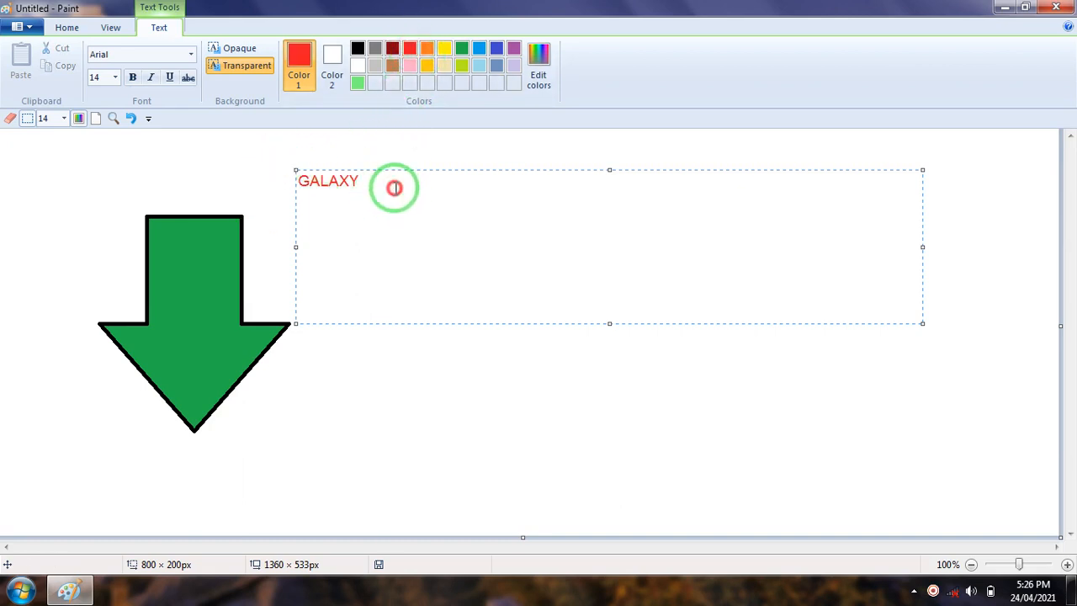
pyautogui.moveTo(397, 188); pyautogui.dragTo(294, 186)
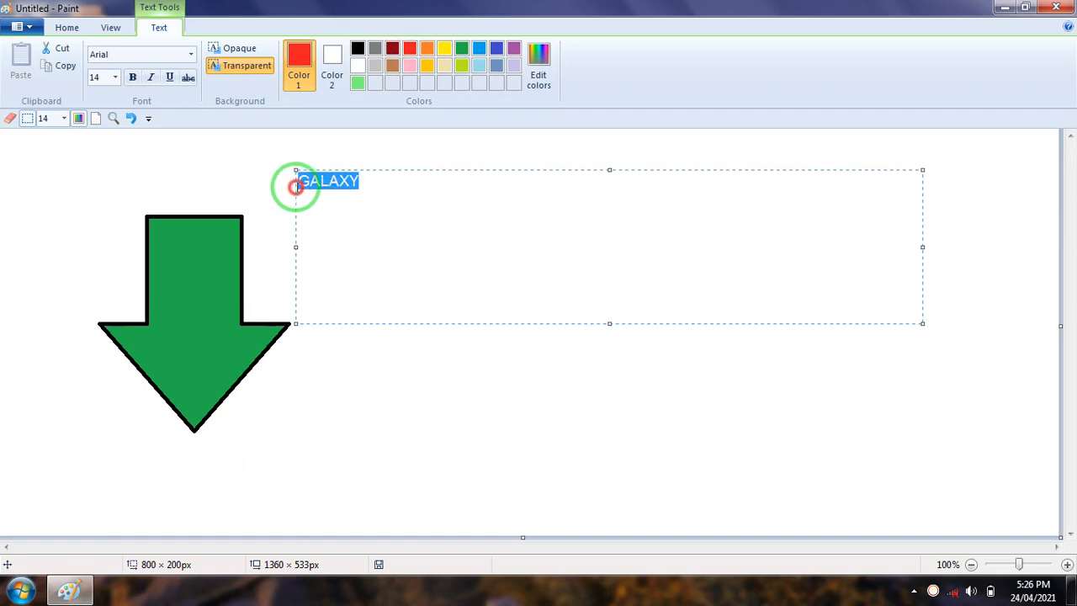
pyautogui.click(382, 194)
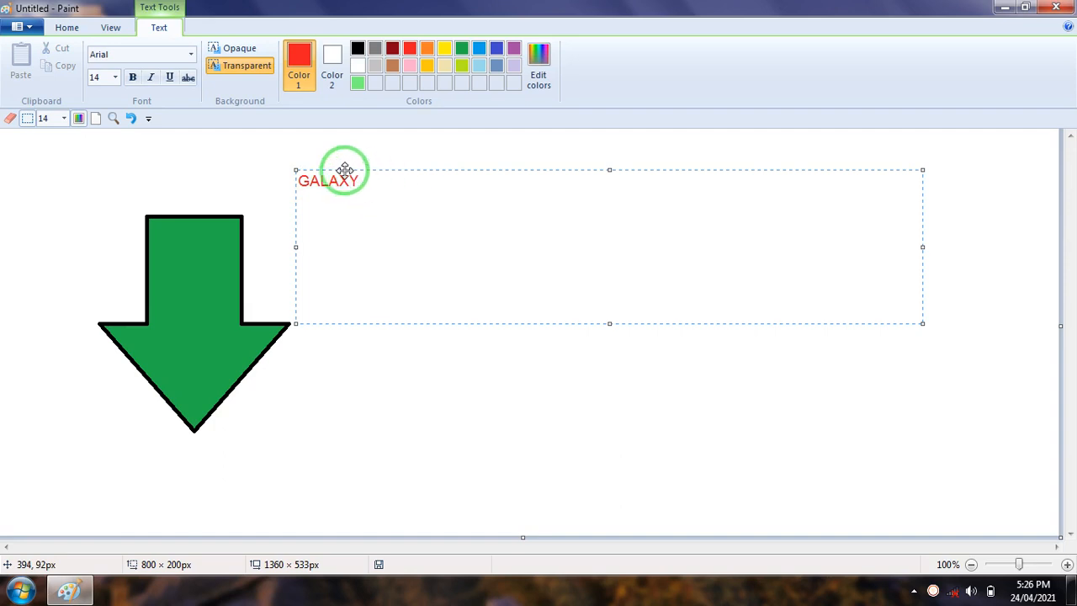
# Shift the GALAXY text box slightly while trying the opaque background, and return the background to transparent
pyautogui.click(244, 49)
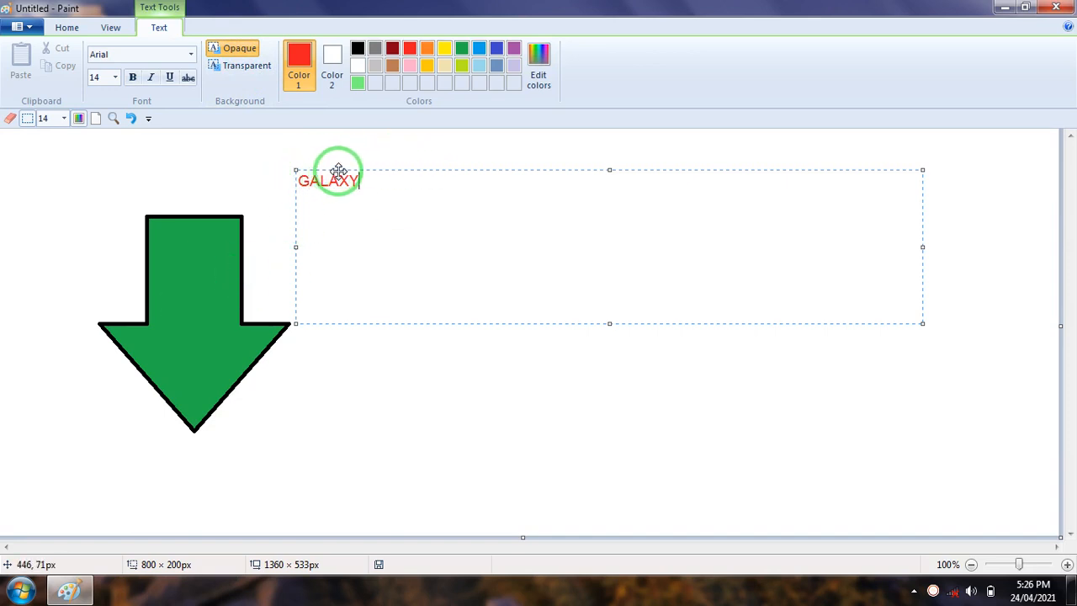
pyautogui.moveTo(339, 171); pyautogui.dragTo(356, 202)
pyautogui.click(265, 64)
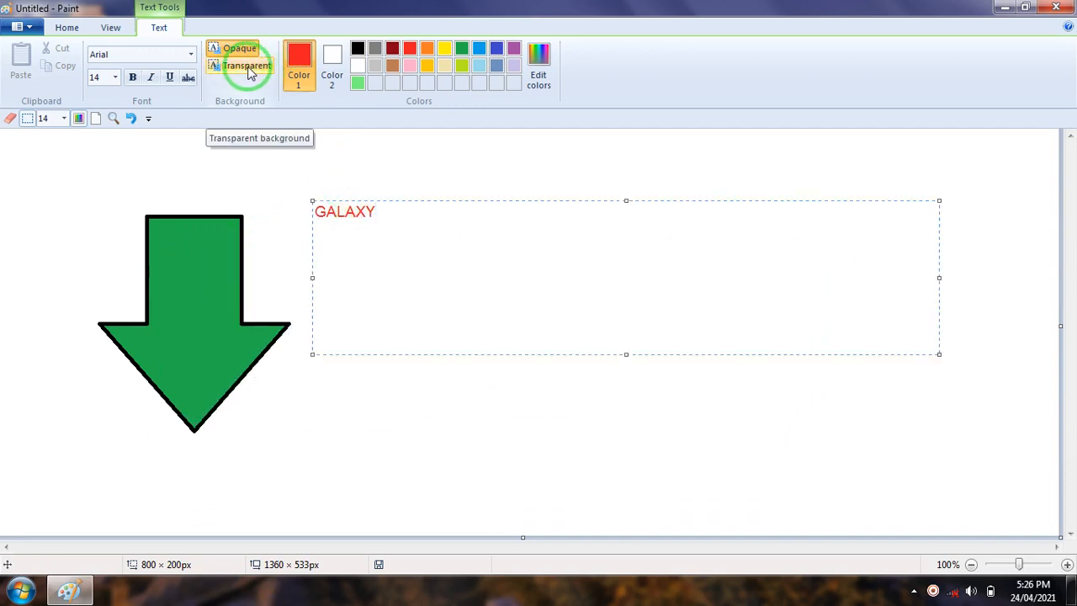
pyautogui.click(250, 72)
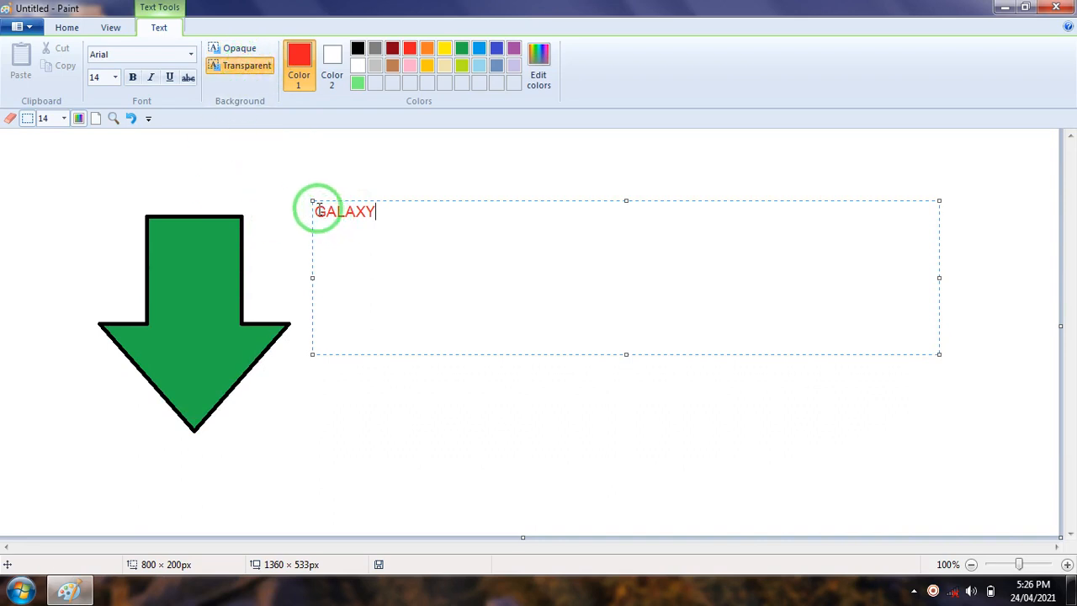
# Move the GALAXY text onto the green arrow, compare opaque with transparent, and place it with a transparent background
pyautogui.moveTo(314, 202); pyautogui.dragTo(158, 263)
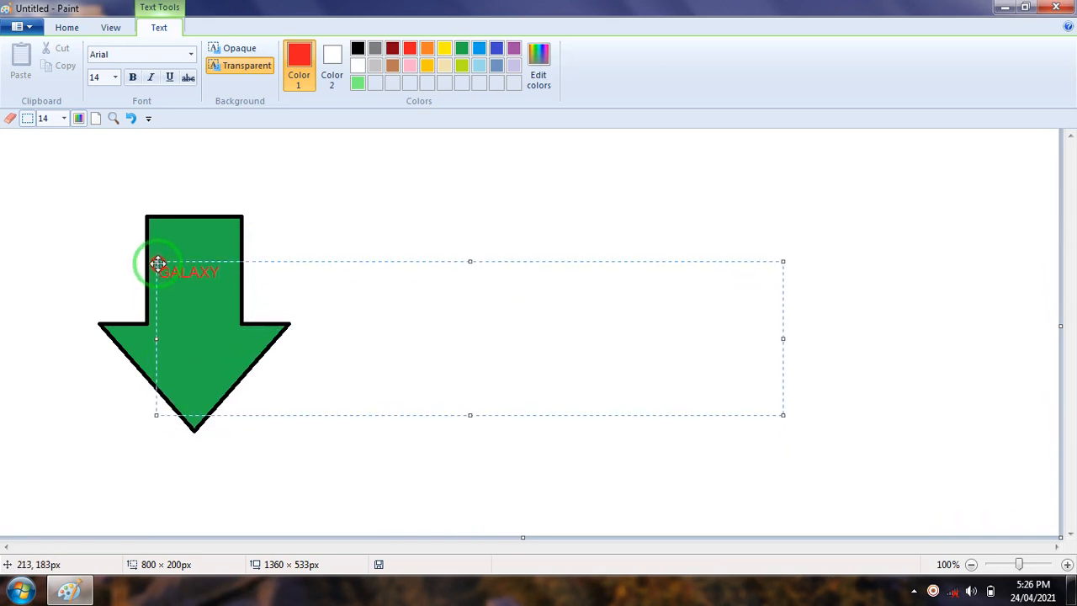
pyautogui.click(243, 51)
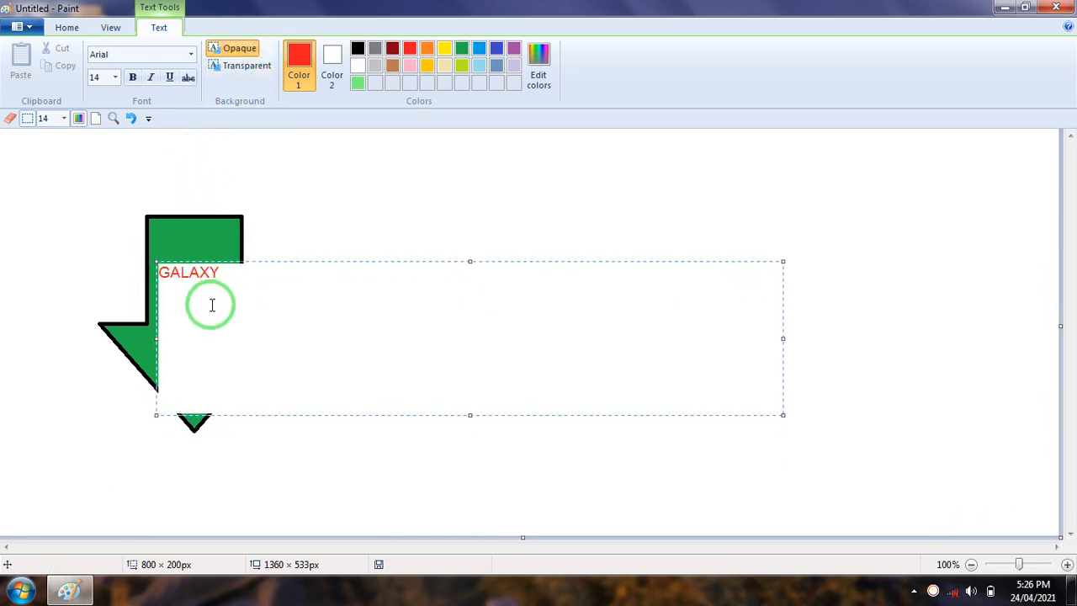
pyautogui.click(247, 67)
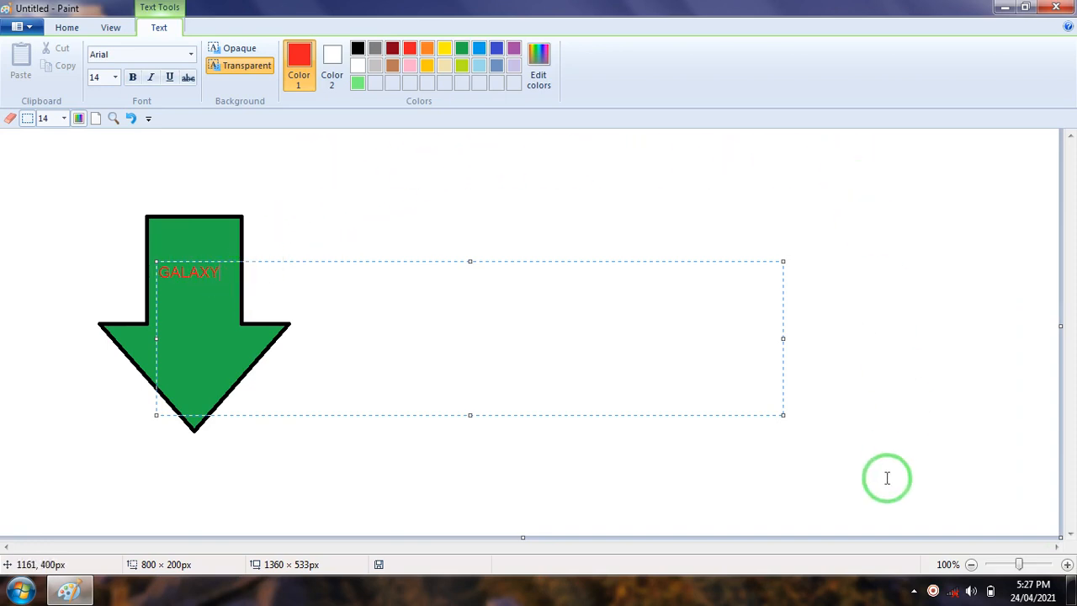
pyautogui.click(681, 186)
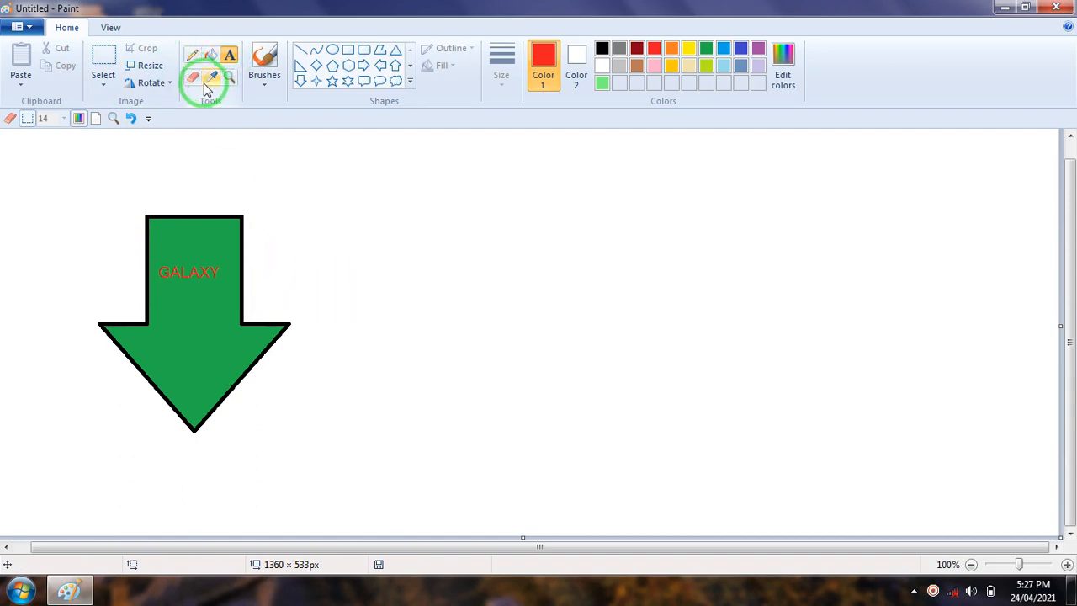
# Paint a thin vertical red stroke beside the arrow with the basic Brush
pyautogui.click(266, 87)
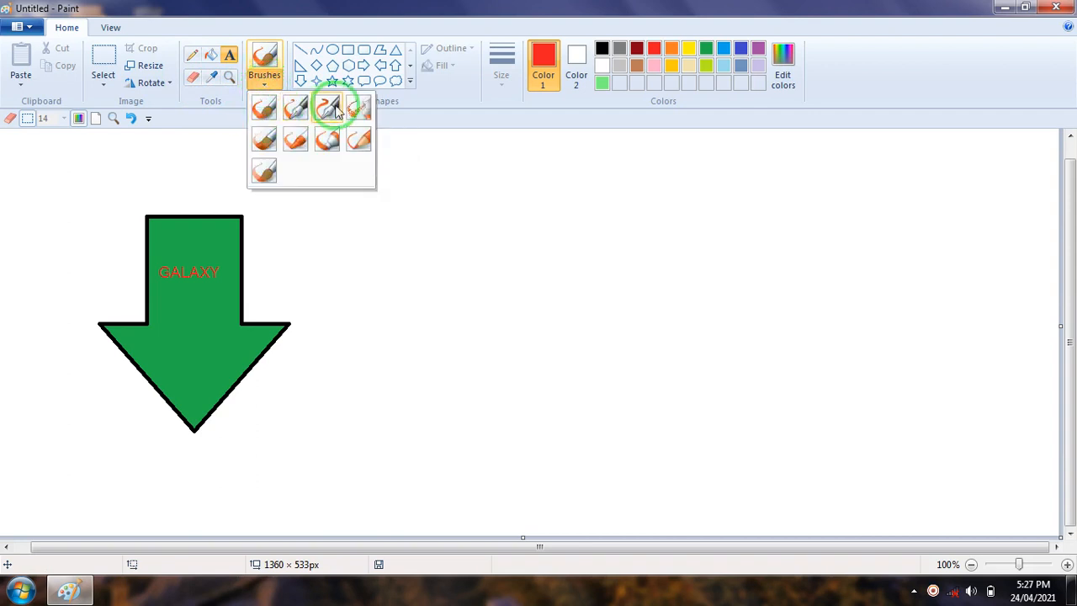
pyautogui.click(262, 118)
pyautogui.moveTo(339, 150); pyautogui.dragTo(344, 305)
# Choose the thickest line size and paint a second vertical red stroke with Calligraphy brush 1
pyautogui.click(505, 84)
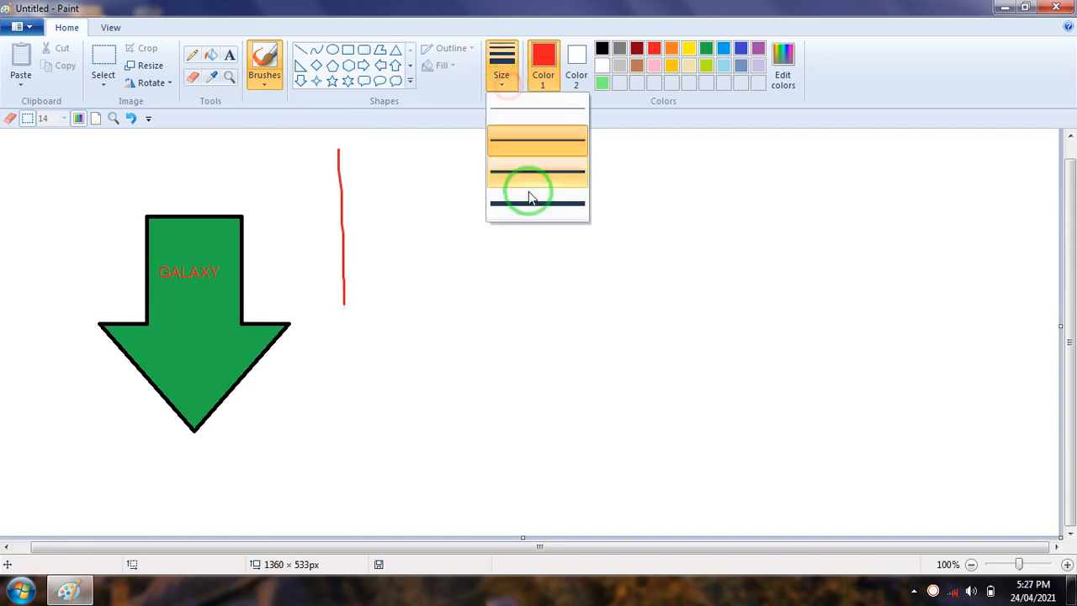
pyautogui.click(532, 205)
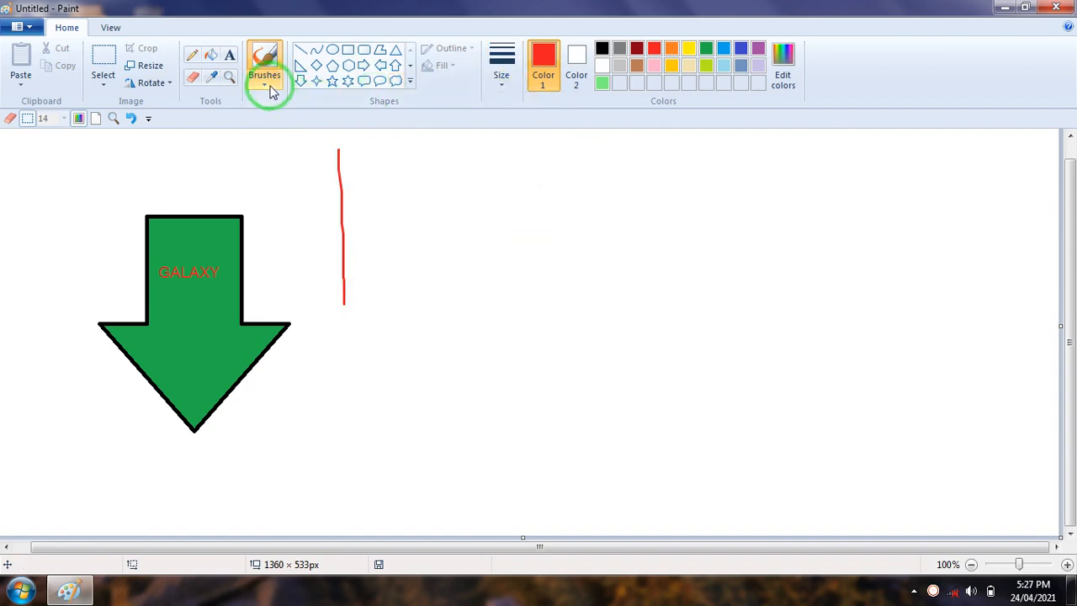
pyautogui.click(266, 87)
pyautogui.click(297, 107)
pyautogui.moveTo(367, 149); pyautogui.dragTo(371, 308)
# Add two more vertical red strokes beside the others, one with Calligraphy brush 2 and one with the Airbrush
pyautogui.click(268, 80)
pyautogui.click(335, 107)
pyautogui.moveTo(409, 147); pyautogui.dragTo(409, 277)
pyautogui.click(278, 91)
pyautogui.click(369, 107)
pyautogui.moveTo(443, 154); pyautogui.dragTo(445, 290)
# Paint a wide vertical red stroke beside the airbrush stroke with the Oil brush
pyautogui.click(254, 79)
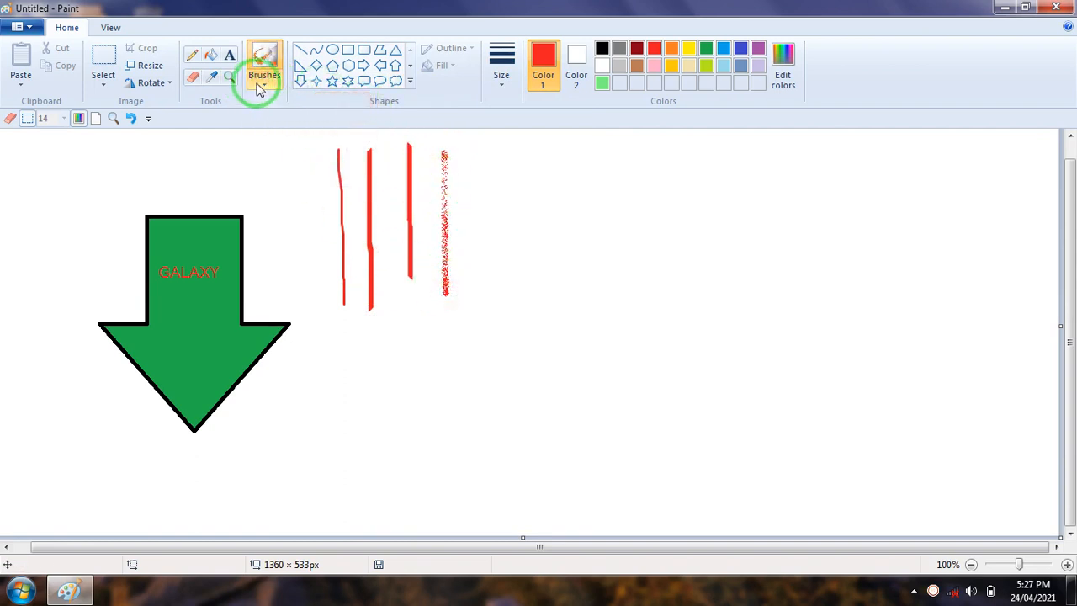
pyautogui.click(261, 140)
pyautogui.click(488, 160)
pyautogui.moveTo(488, 189); pyautogui.dragTo(481, 349)
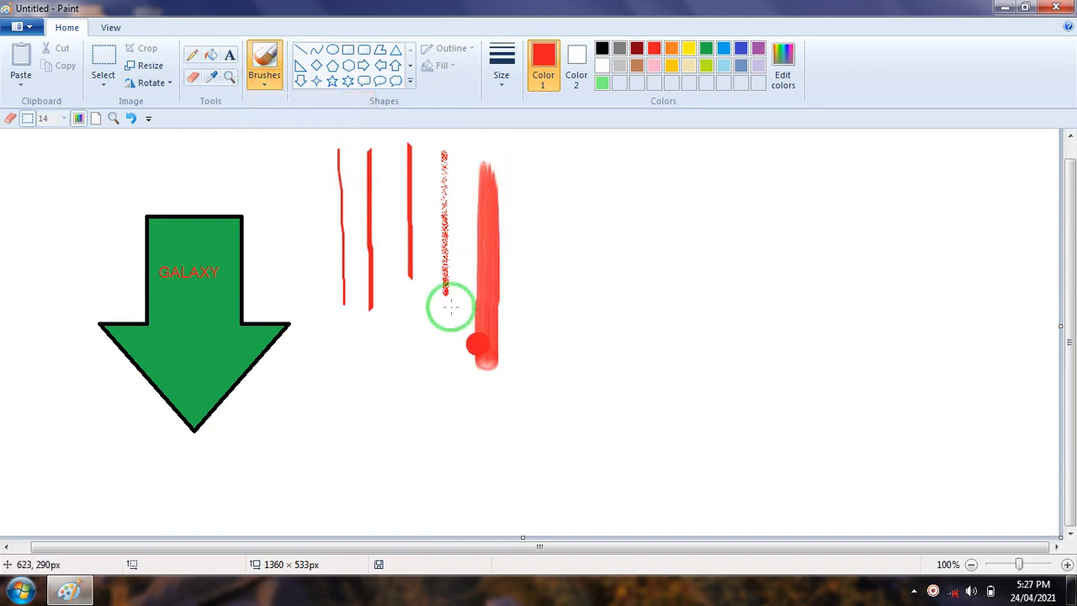
# Paint two wide vertical red strokes beside the oil stroke, one with Crayon and one with Marker
pyautogui.click(272, 90)
pyautogui.click(299, 139)
pyautogui.moveTo(556, 178); pyautogui.dragTo(554, 404)
pyautogui.click(263, 87)
pyautogui.click(329, 139)
pyautogui.moveTo(639, 173); pyautogui.dragTo(627, 396)
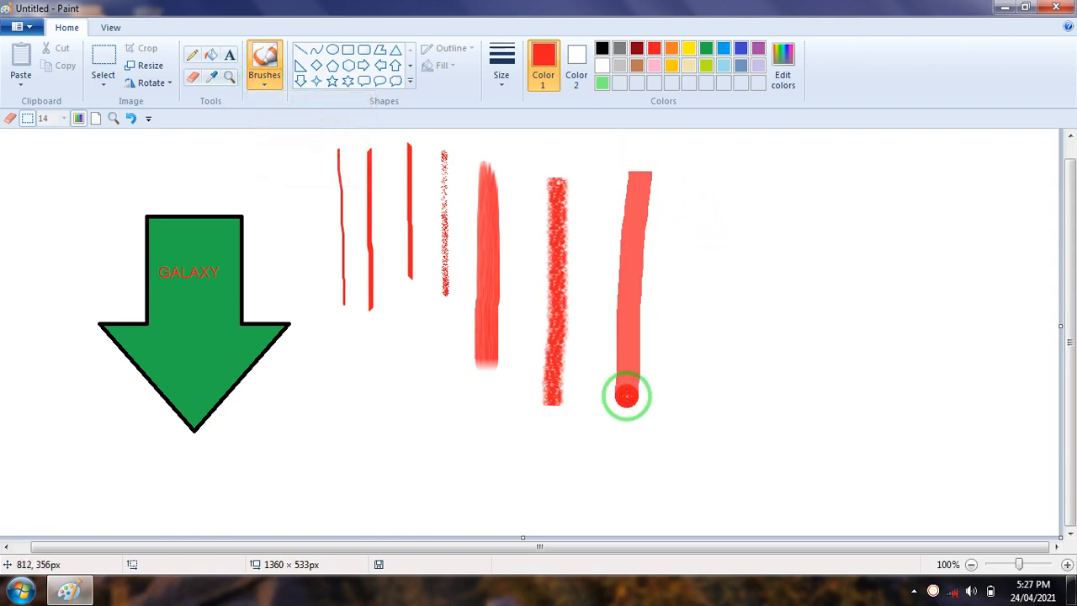
# Add two more vertical red strokes beside the marker stroke, one with Natural pencil and one with the Watercolor brush
pyautogui.click(269, 91)
pyautogui.click(360, 140)
pyautogui.moveTo(705, 191); pyautogui.dragTo(694, 346)
pyautogui.click(271, 91)
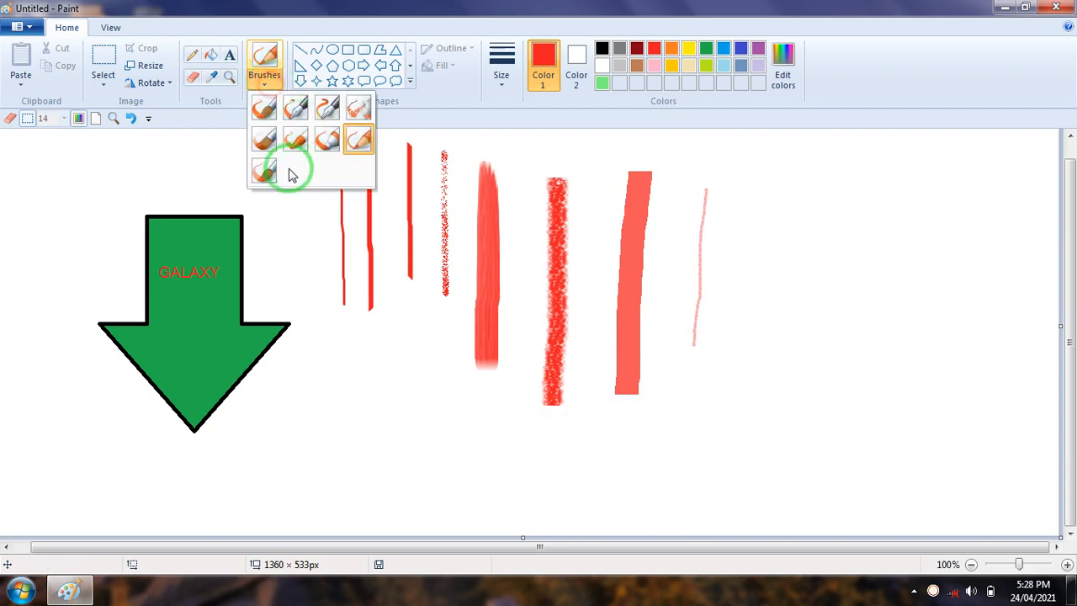
pyautogui.click(250, 175)
pyautogui.moveTo(748, 340); pyautogui.dragTo(744, 427)
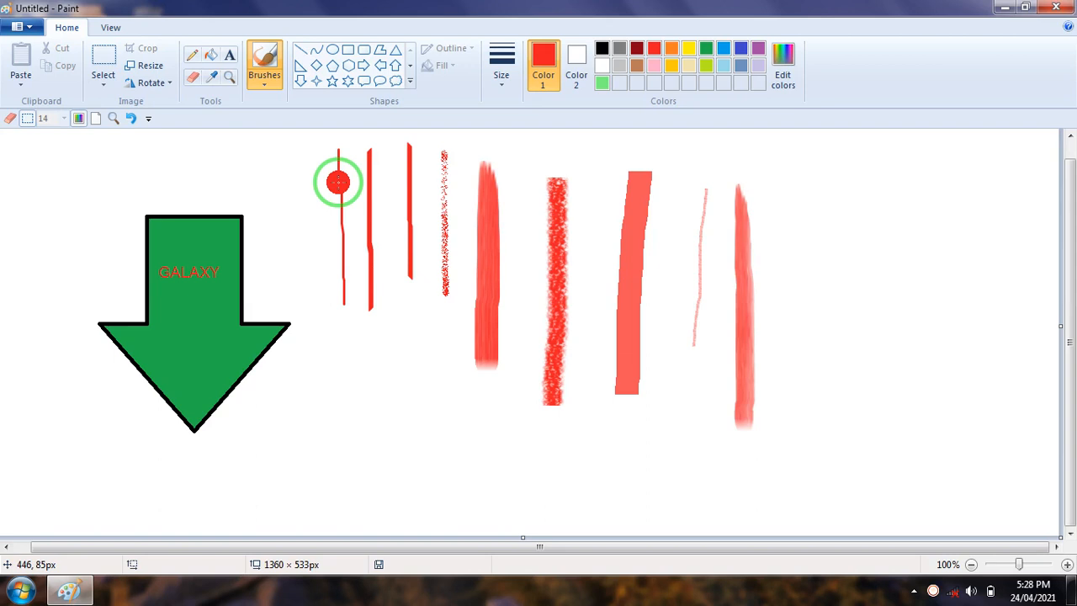
# Spray scattered red dots and a short vertical red streak beside the watercolor stroke with the Airbrush
pyautogui.click(269, 94)
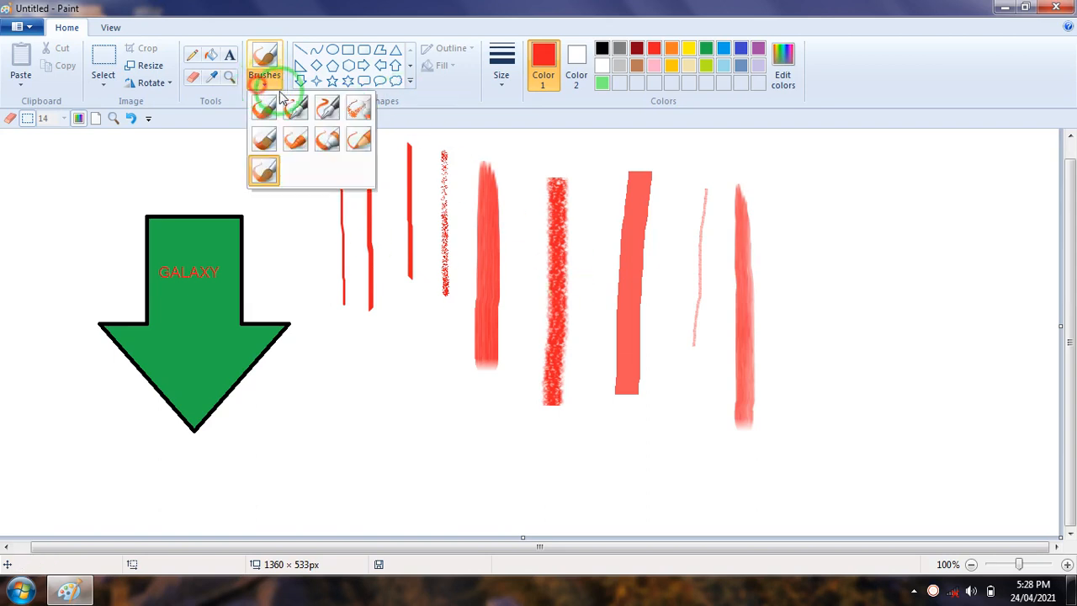
pyautogui.click(358, 111)
pyautogui.click(767, 221)
pyautogui.moveTo(807, 246); pyautogui.dragTo(798, 324)
pyautogui.click(787, 259)
pyautogui.click(804, 218)
pyautogui.click(851, 218)
pyautogui.click(832, 238)
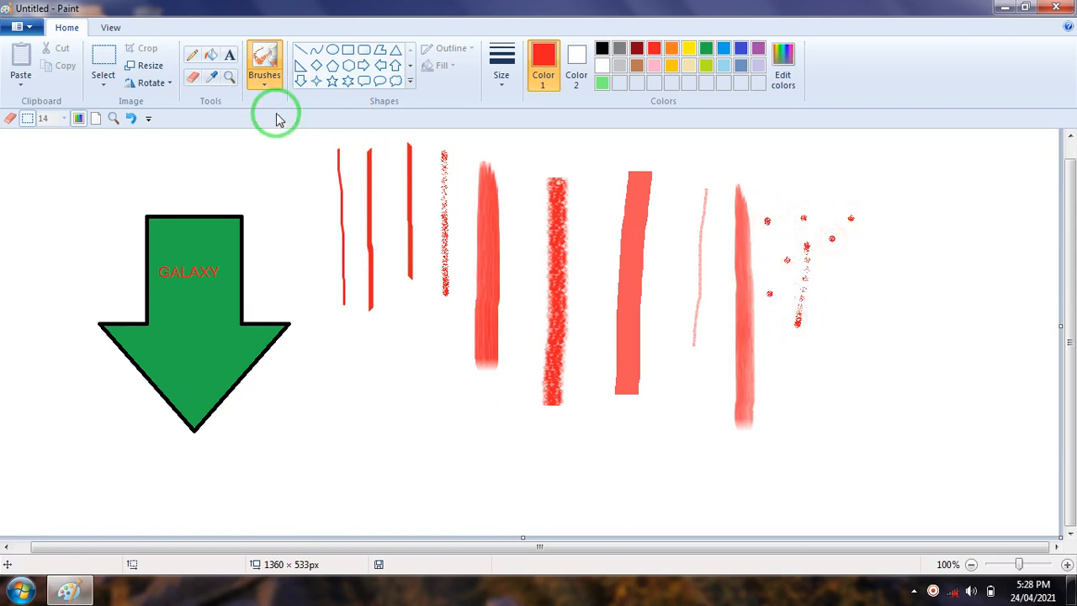
# Set Color 1 to green and spray several green airbrush dots below and beside the red ones
pyautogui.click(872, 320)
pyautogui.click(895, 274)
pyautogui.click(847, 274)
pyautogui.click(828, 322)
pyautogui.click(835, 351)
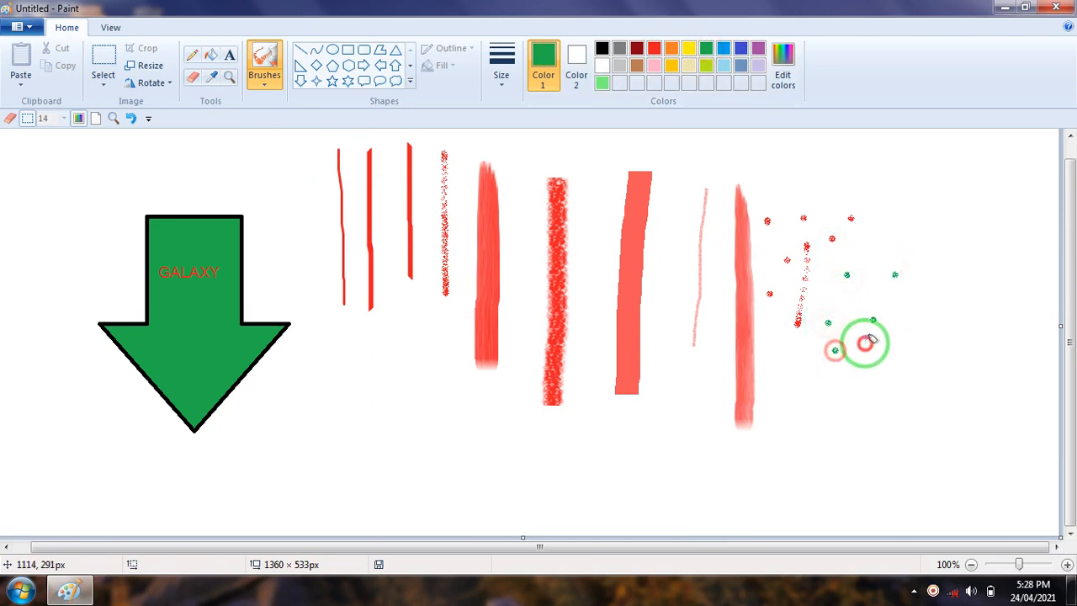
# Paint two vertical green strokes over the thin red lines with the Oil brush
pyautogui.click(265, 74)
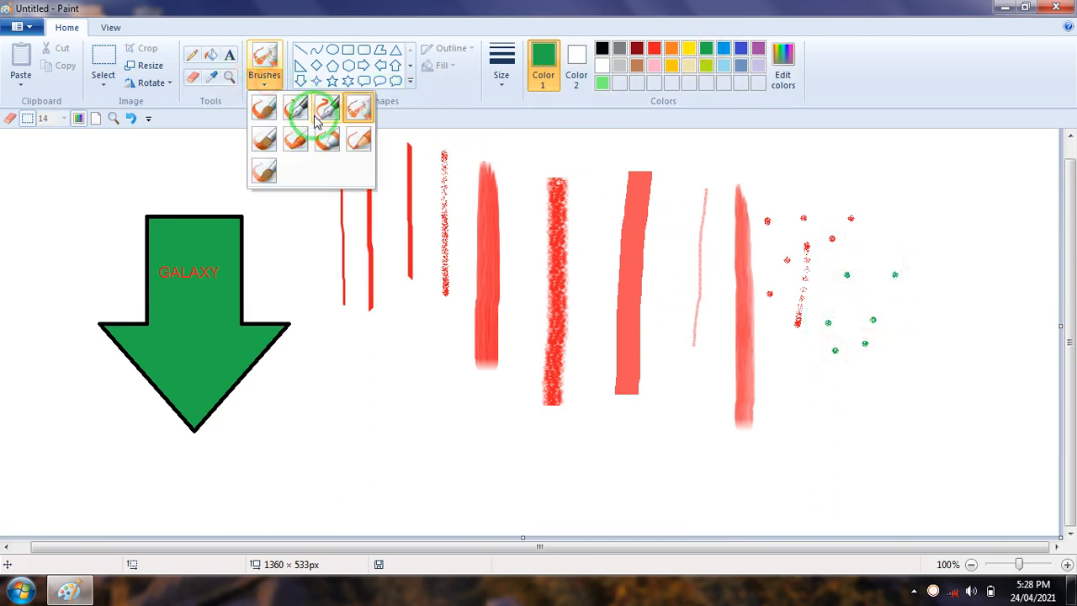
pyautogui.click(264, 139)
pyautogui.moveTo(333, 183)
pyautogui.mouseDown()
pyautogui.moveTo(374, 364)
pyautogui.moveTo(358, 389)
pyautogui.mouseUp()
pyautogui.moveTo(402, 268); pyautogui.dragTo(411, 381)
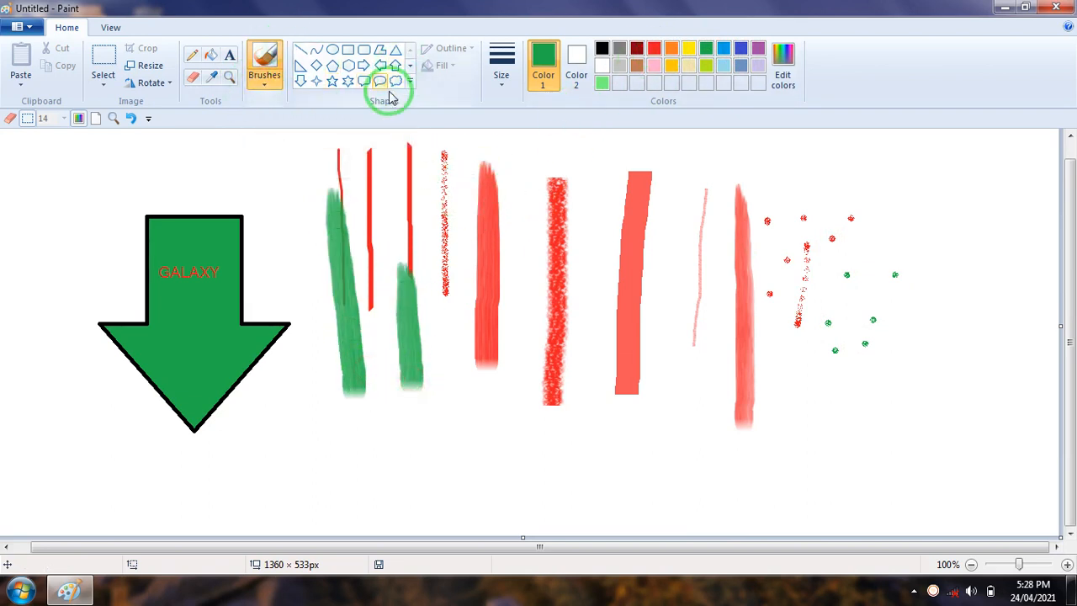
# Choose the thickest size, paint a green oil stroke over the wide red oil stroke, and set the size to the thinnest
pyautogui.click(502, 71)
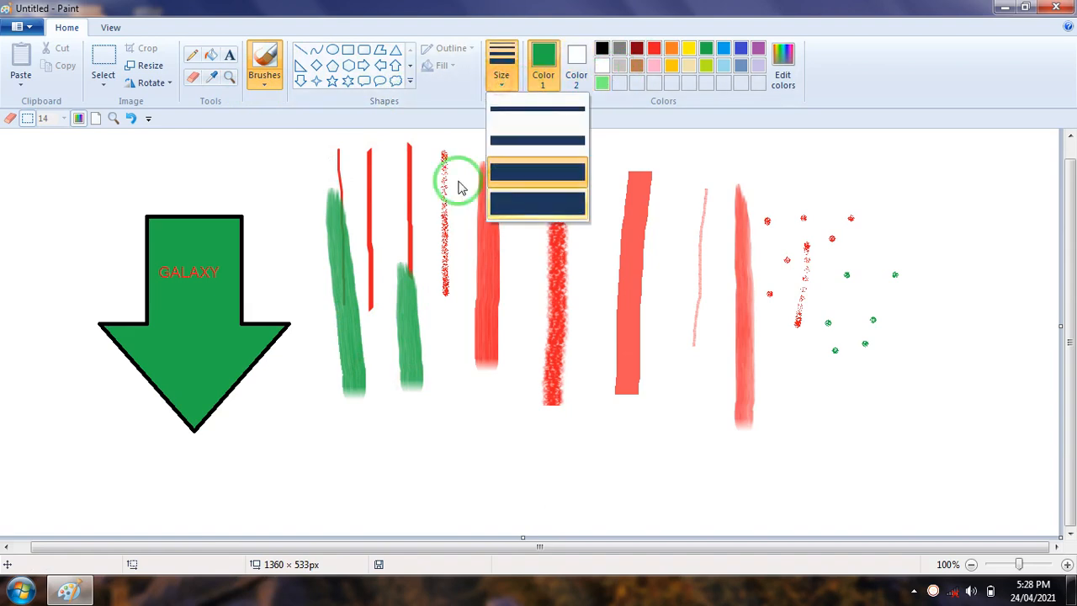
pyautogui.click(509, 206)
pyautogui.moveTo(505, 234); pyautogui.dragTo(496, 420)
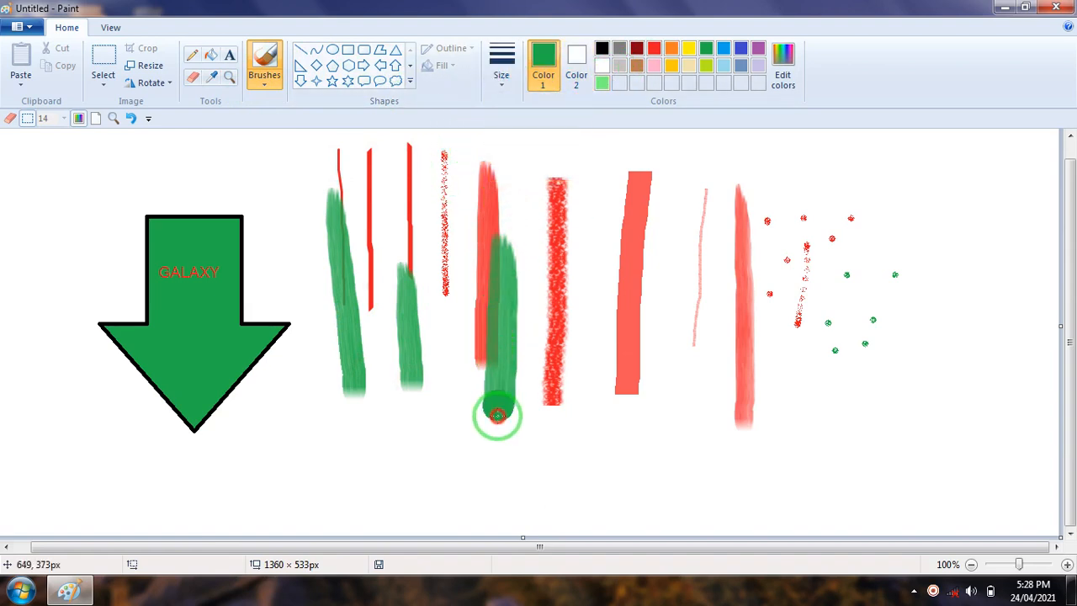
pyautogui.click(501, 88)
pyautogui.click(532, 103)
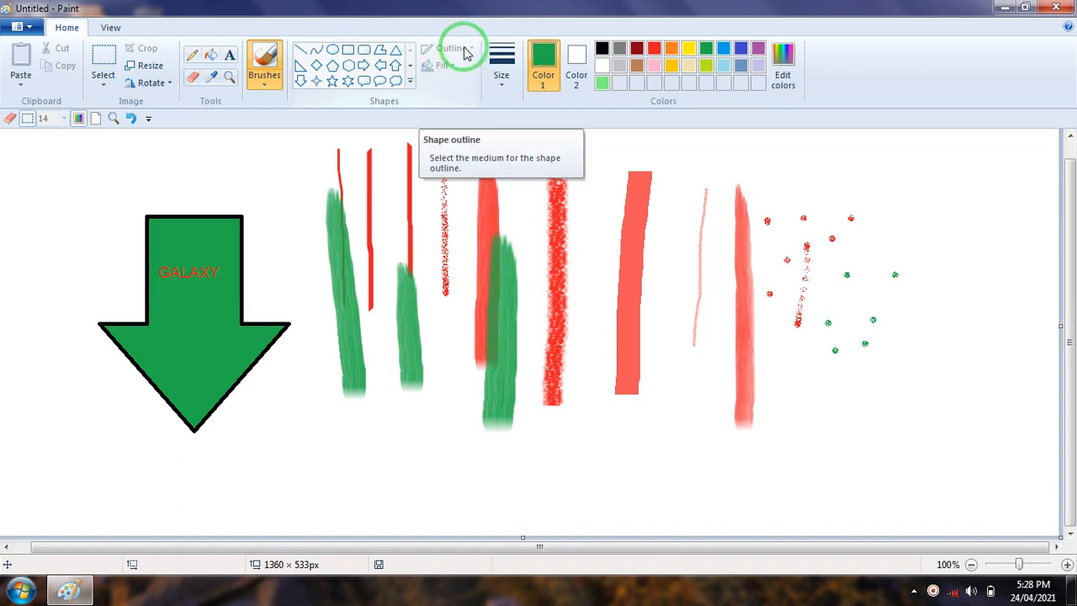
# Select the five-point star shape and look through the available shape fill options
pyautogui.click(438, 65)
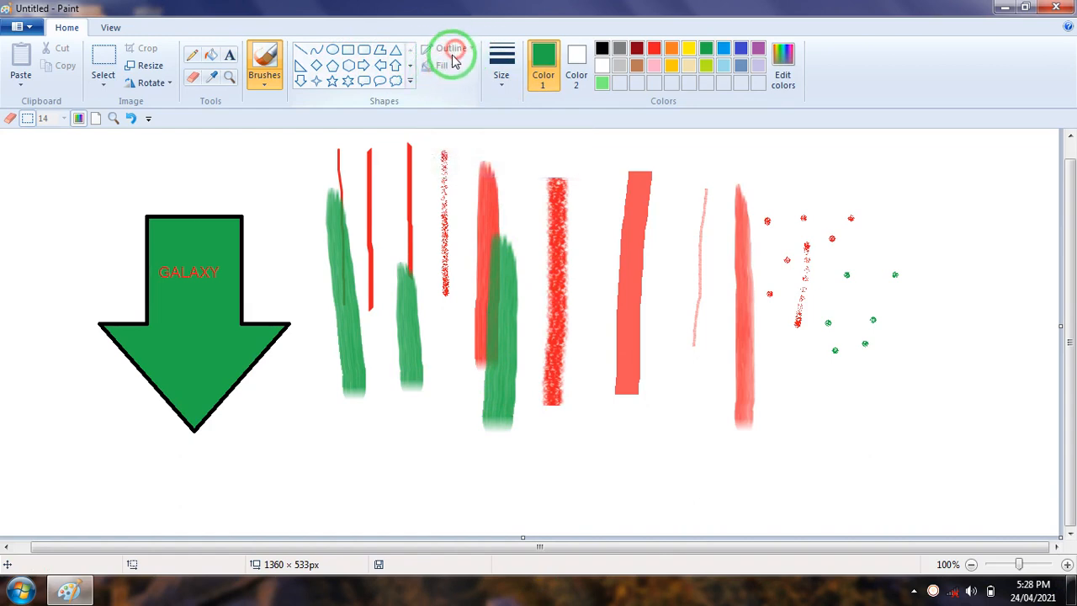
pyautogui.click(438, 66)
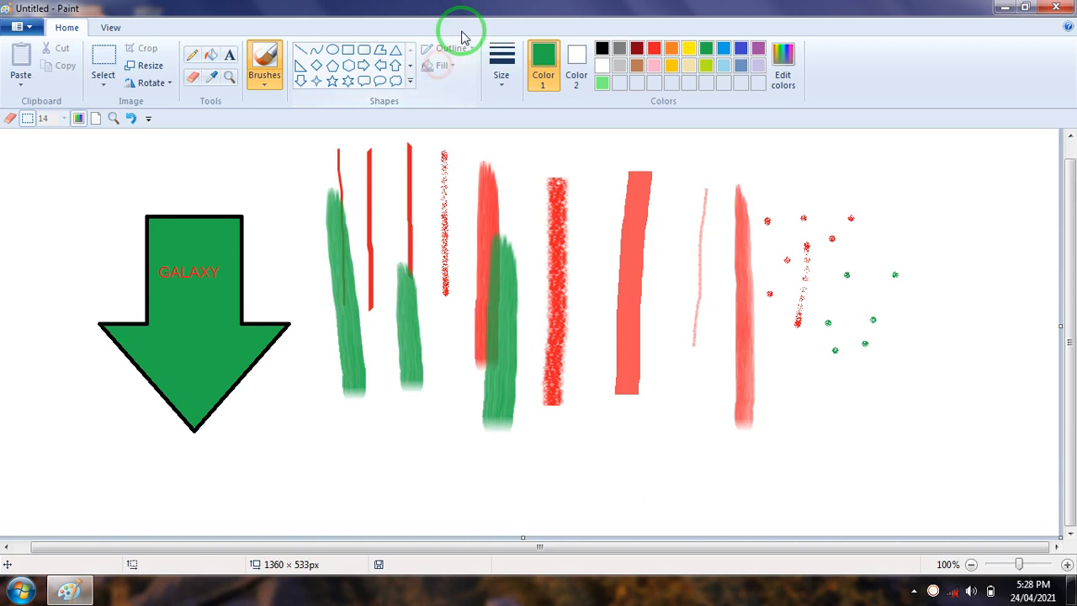
pyautogui.click(333, 82)
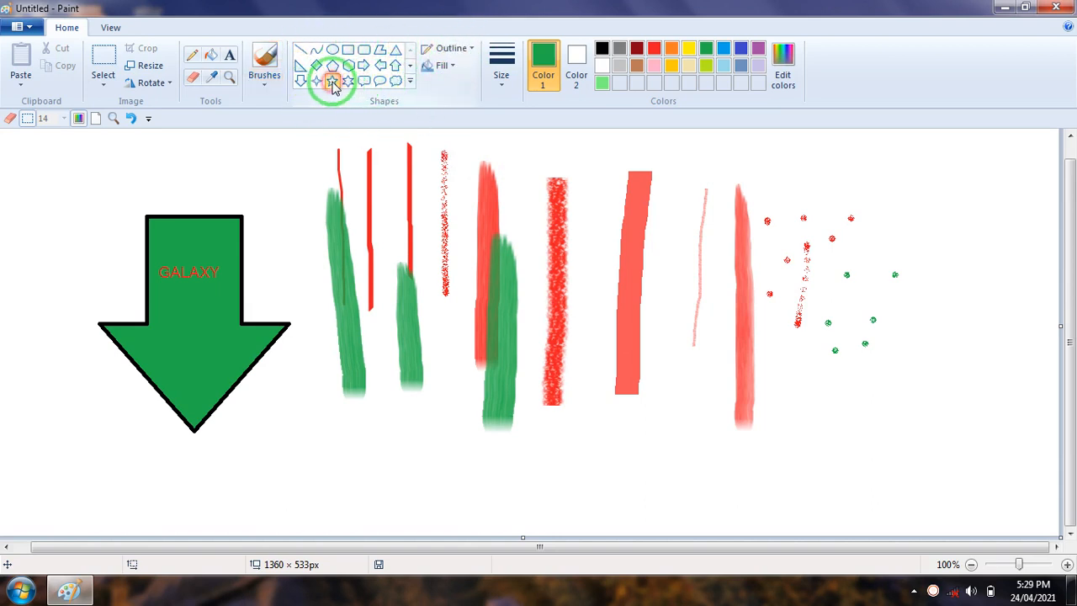
pyautogui.click(455, 69)
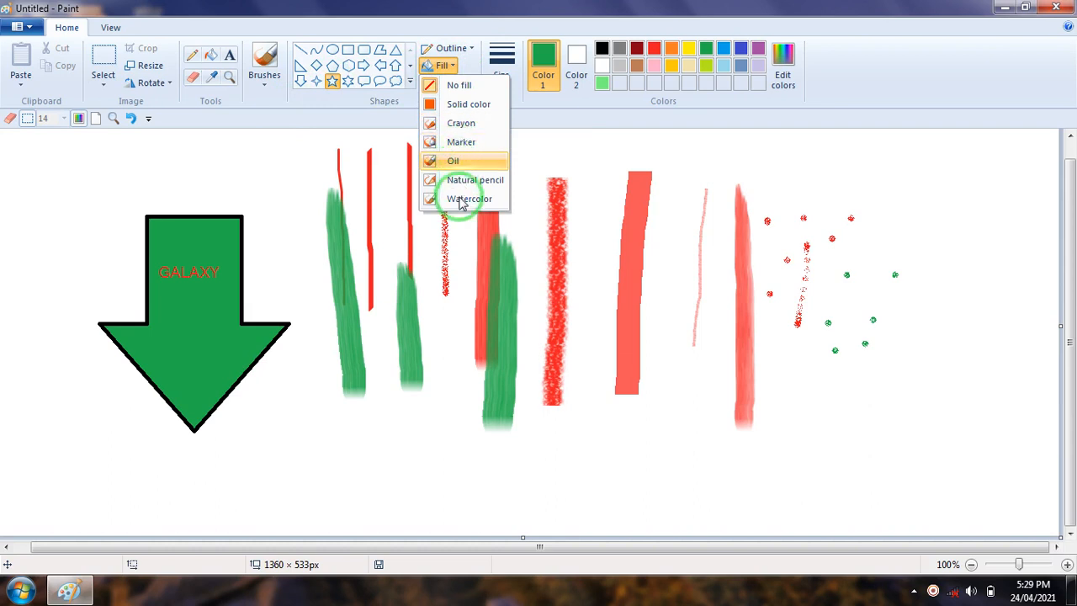
pyautogui.click(279, 161)
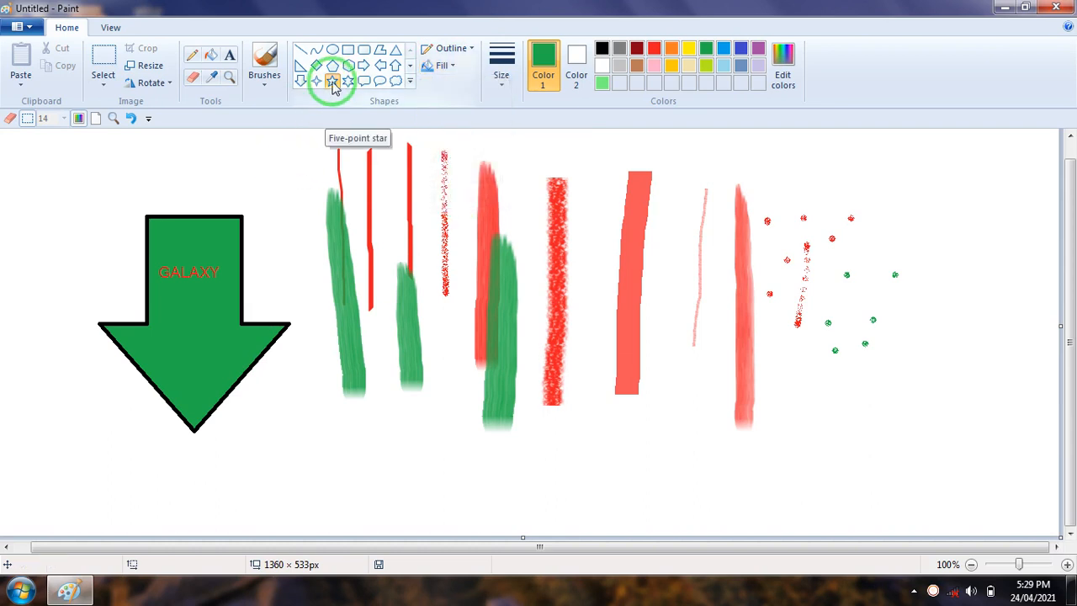
pyautogui.click(333, 84)
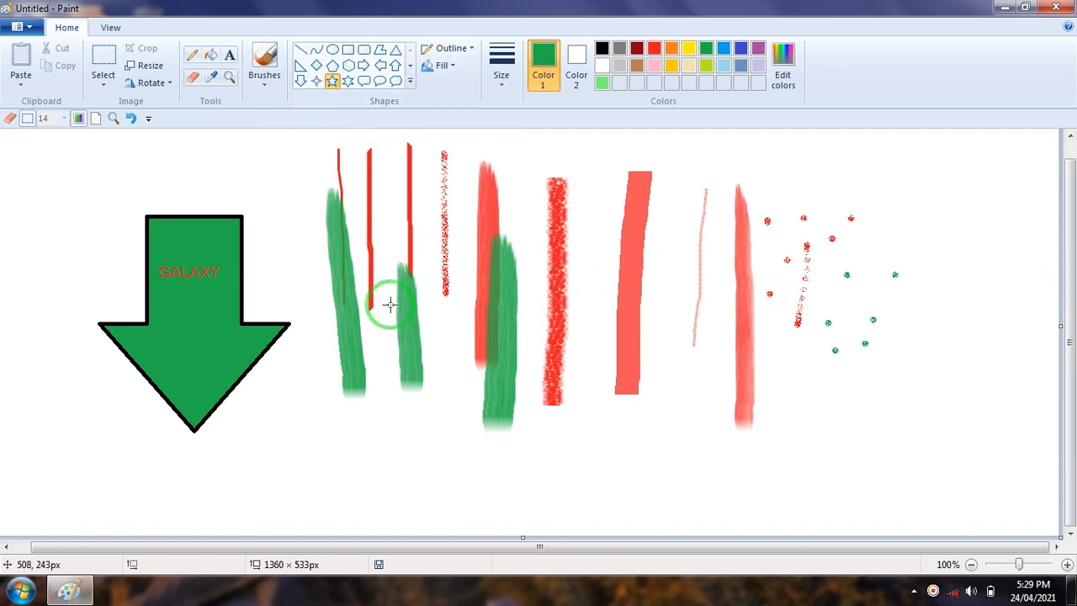
# Clear the whole canvas and draw a six-point star about 173 × 213 px with a black outline
pyautogui.hotkey('ctrl', 'a')
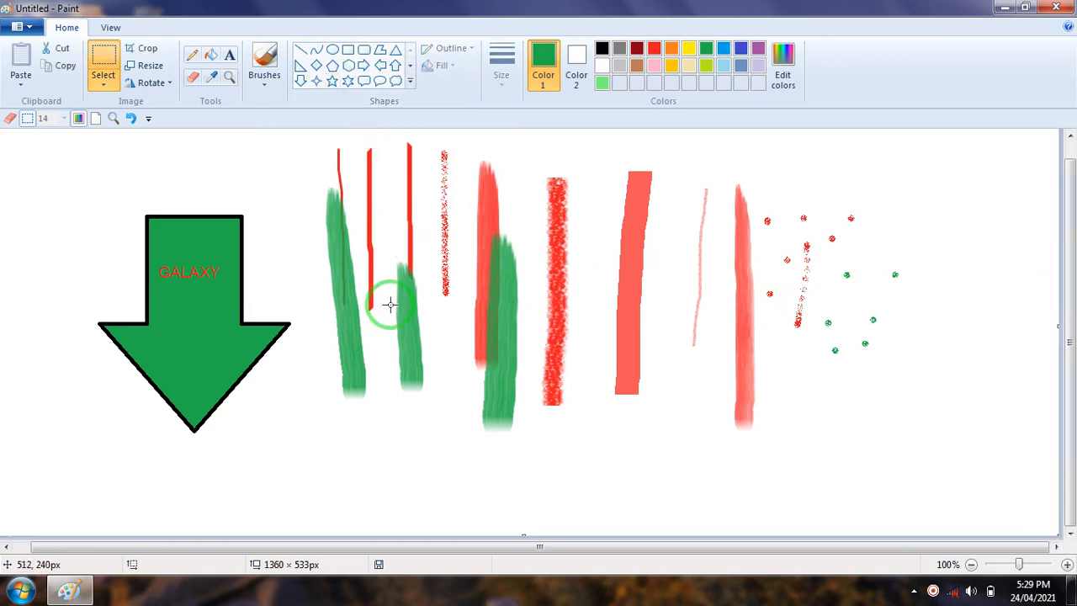
pyautogui.press('Delete')
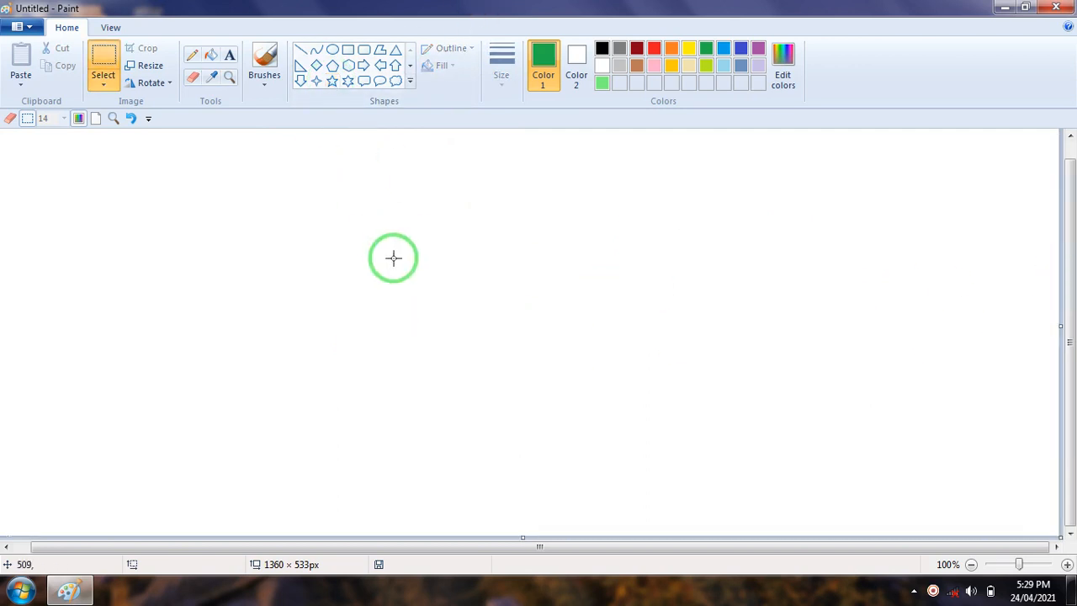
pyautogui.click(348, 81)
pyautogui.click(602, 49)
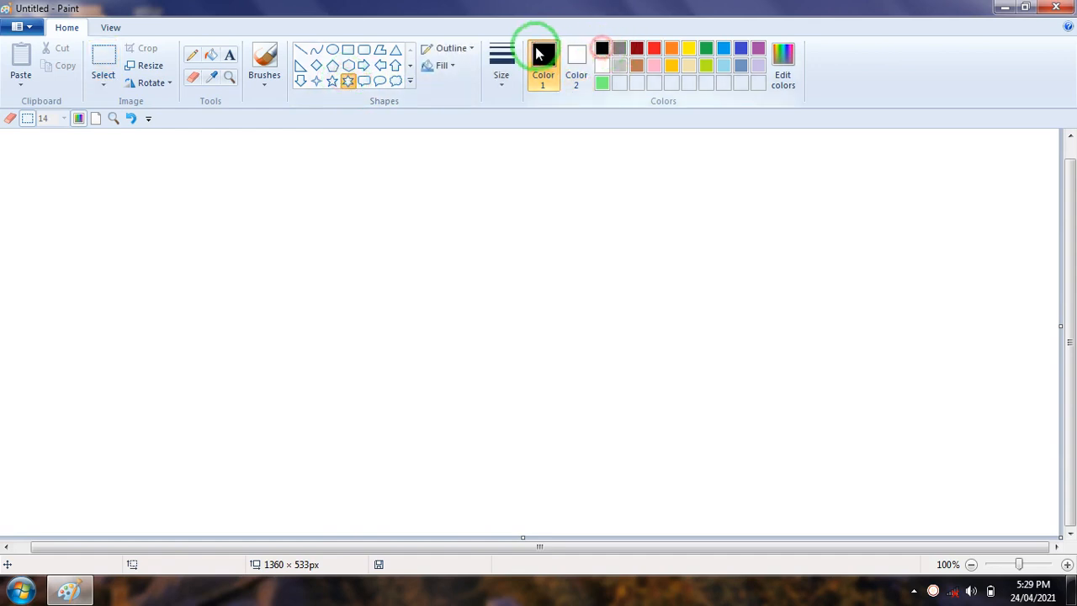
pyautogui.moveTo(358, 161); pyautogui.dragTo(494, 329)
pyautogui.click(602, 83)
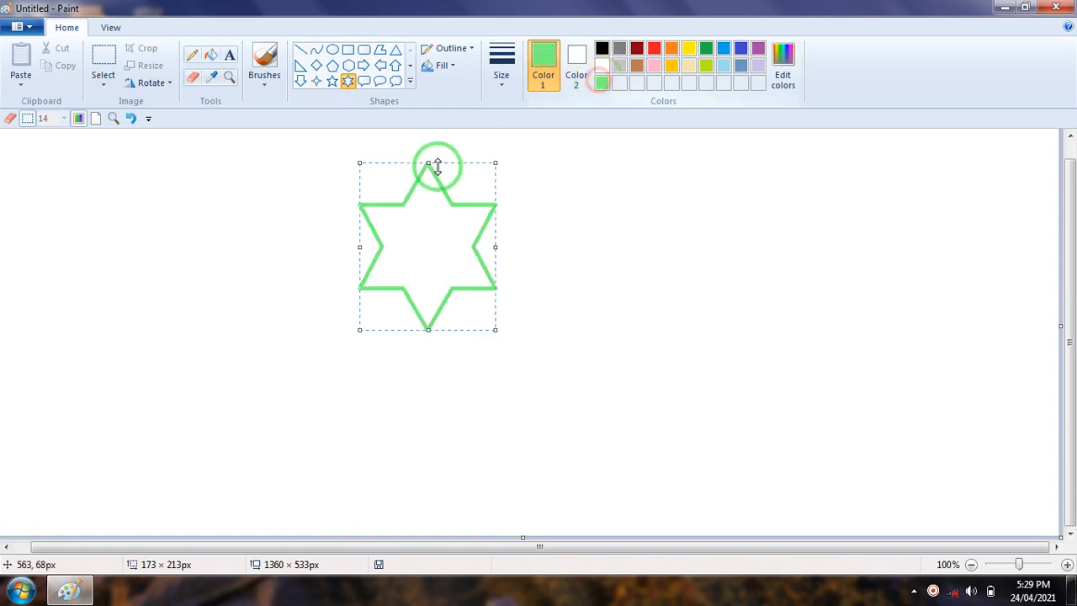
pyautogui.click(602, 49)
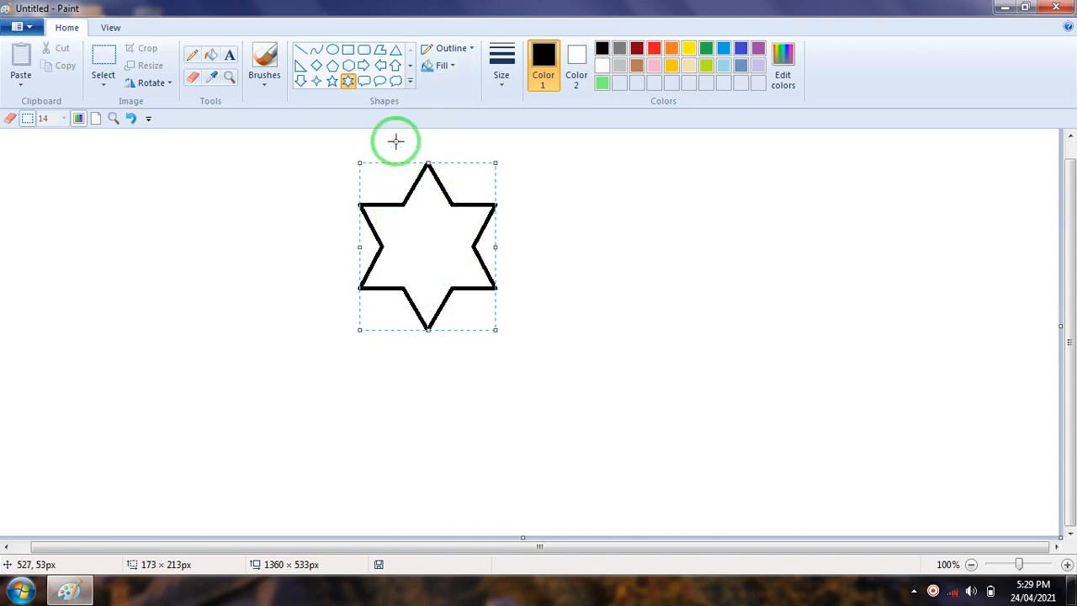
# Apply the Watercolor shape fill to the six-point star and flood its interior with red using the Fill with color tool
pyautogui.click(454, 69)
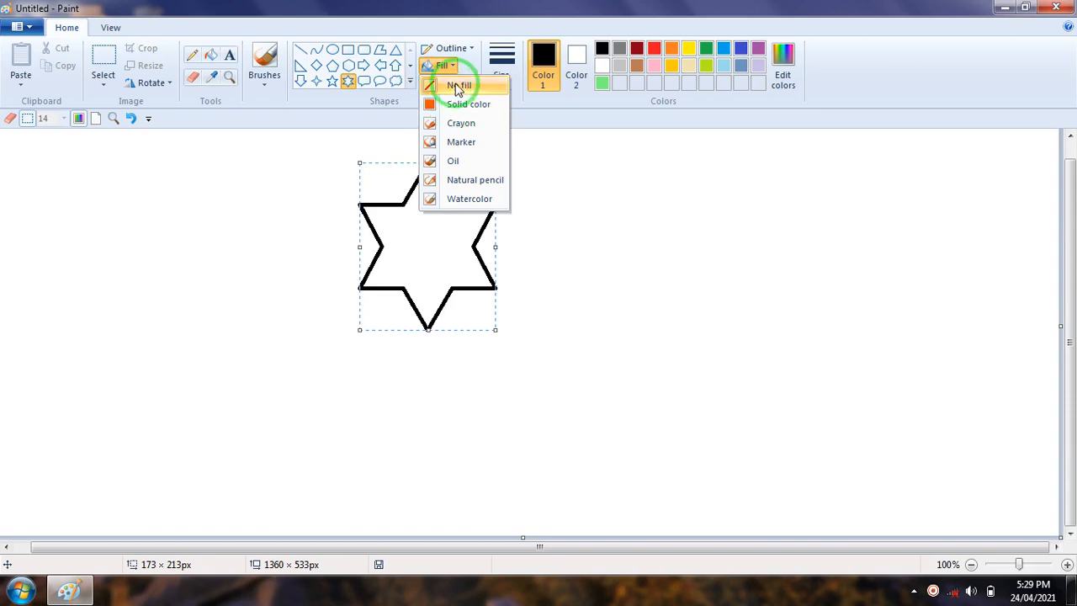
pyautogui.click(469, 200)
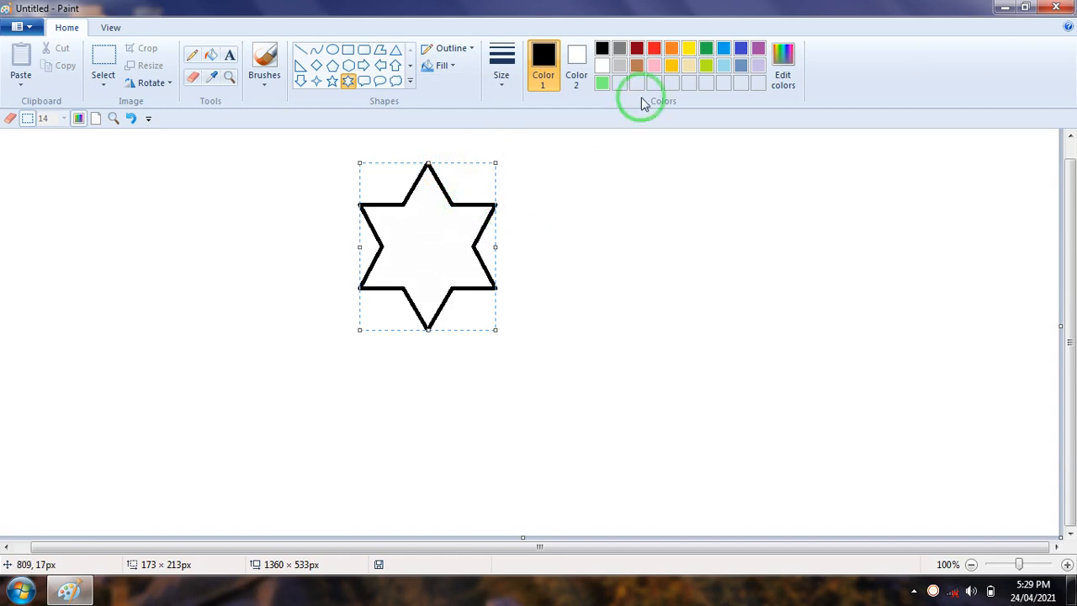
pyautogui.click(284, 182)
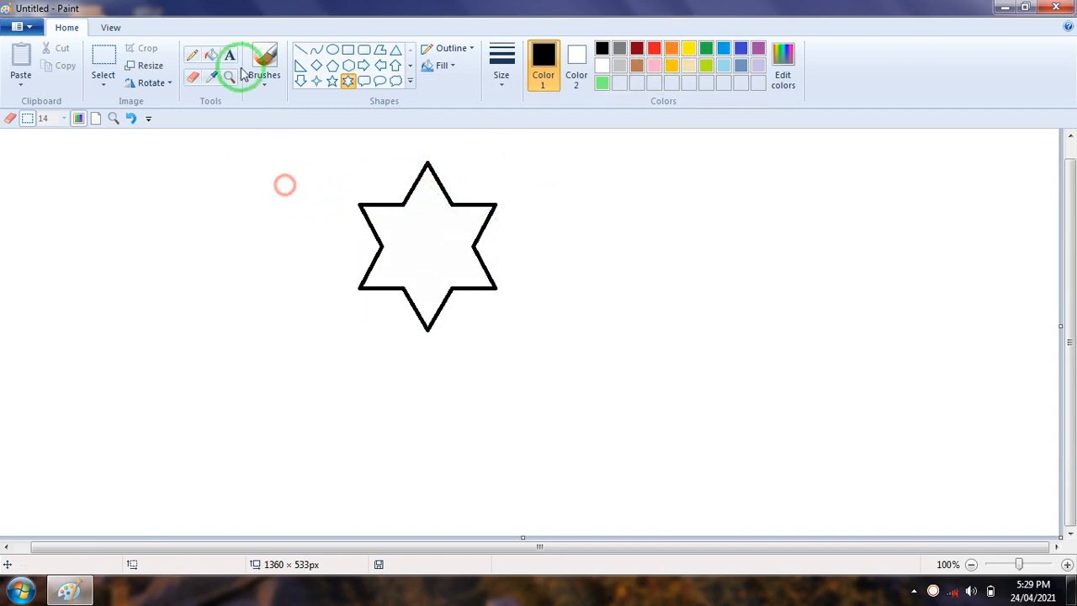
pyautogui.click(441, 224)
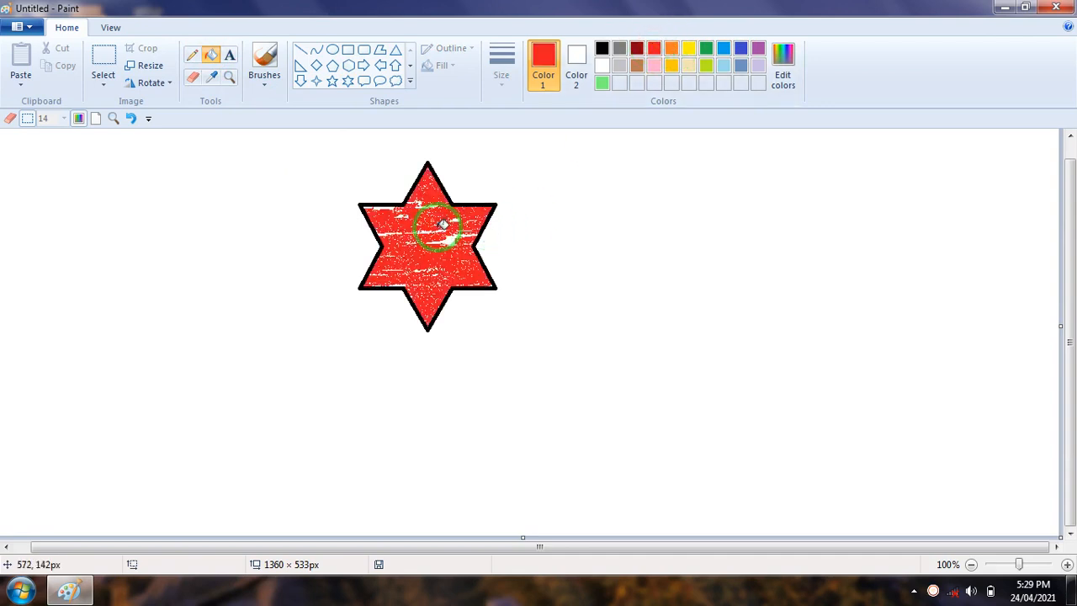
# Draw a second six-point star about 192 × 201 px beside the red one, with a black outline
pyautogui.click(348, 81)
pyautogui.moveTo(544, 198); pyautogui.dragTo(695, 355)
pyautogui.click(601, 50)
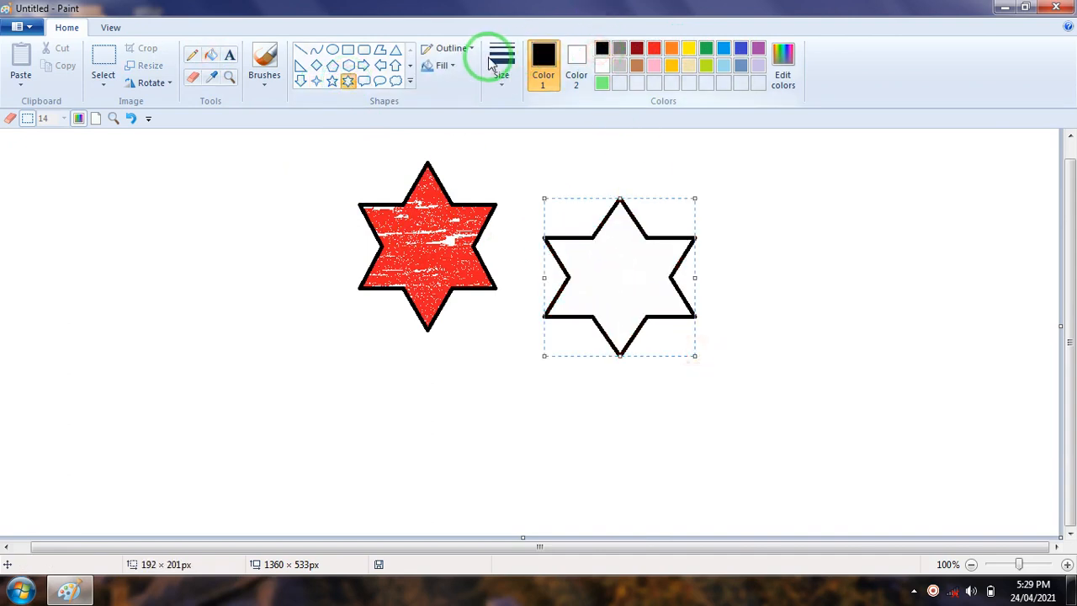
# Fill the interior of the second six-point star with black using the Fill with color tool
pyautogui.click(453, 65)
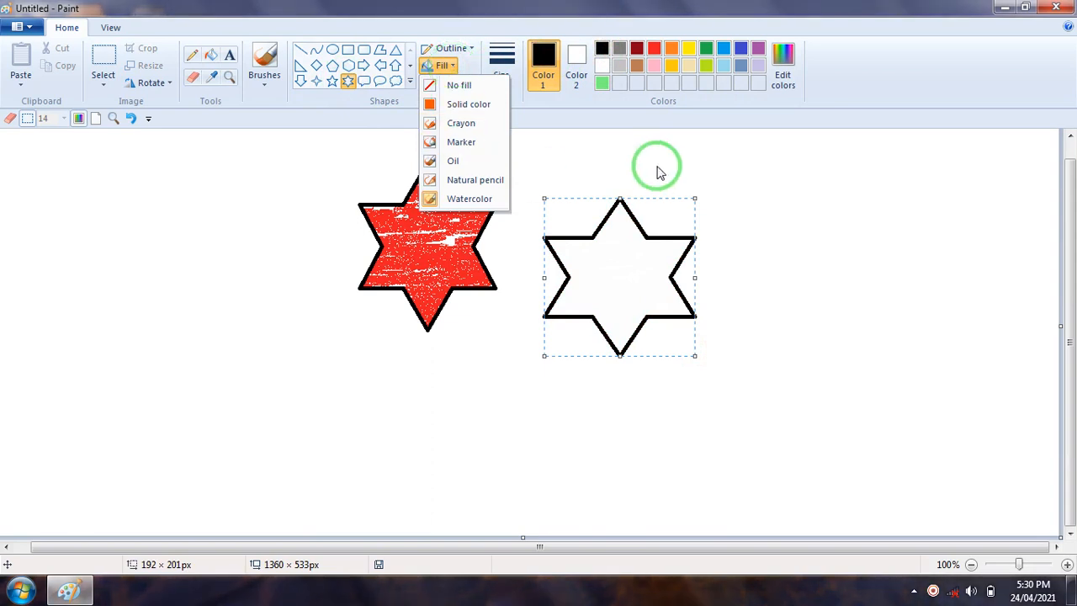
pyautogui.click(462, 104)
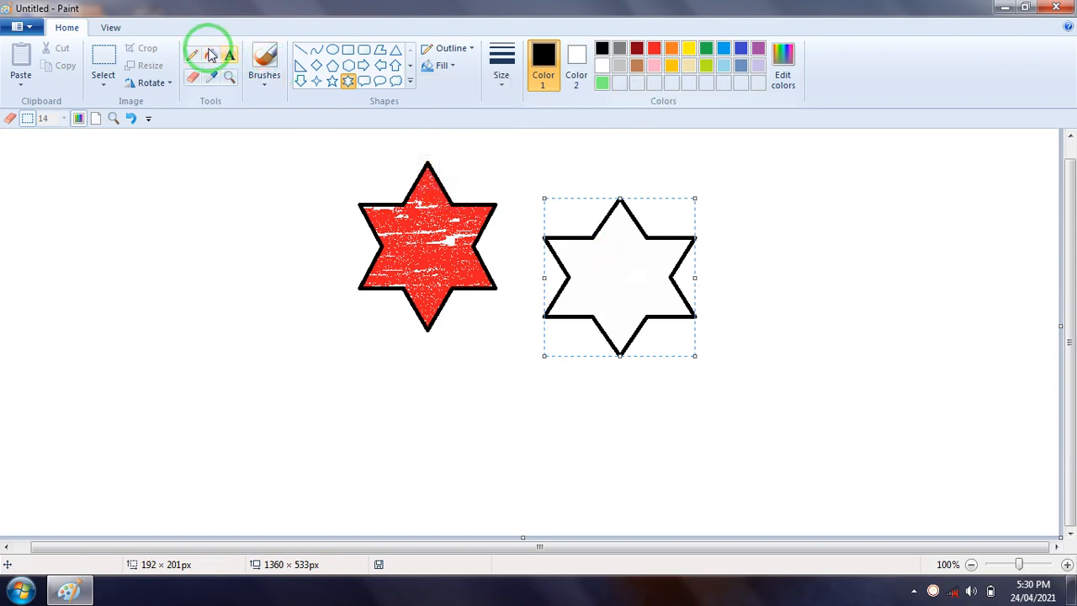
pyautogui.click(211, 54)
pyautogui.click(625, 250)
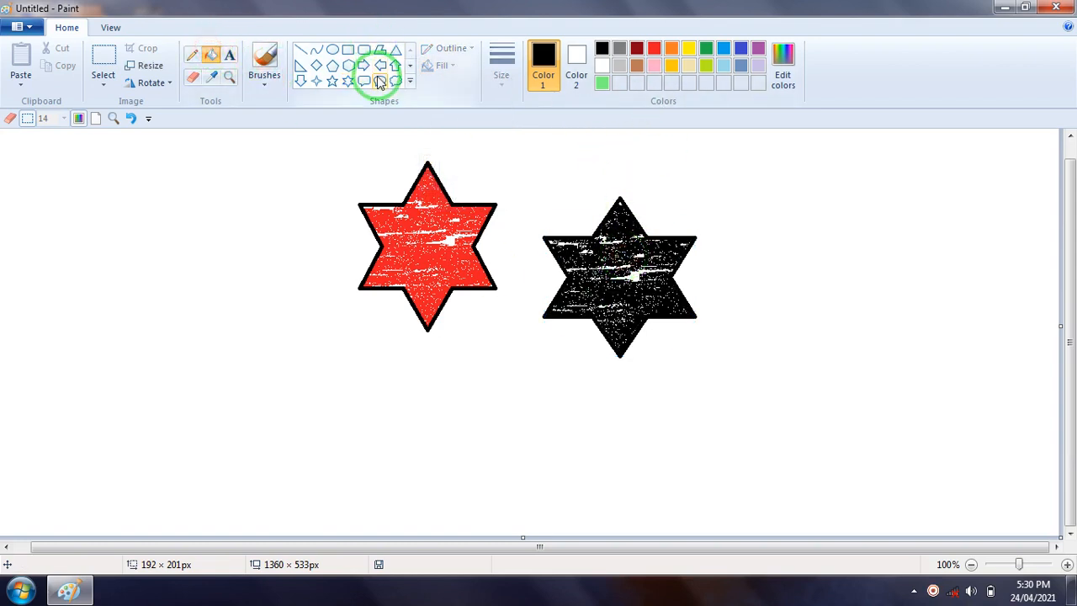
# Draw a five-point star about 299 × 292 px beside the red star, using black as Color 1 for the outline
pyautogui.click(333, 82)
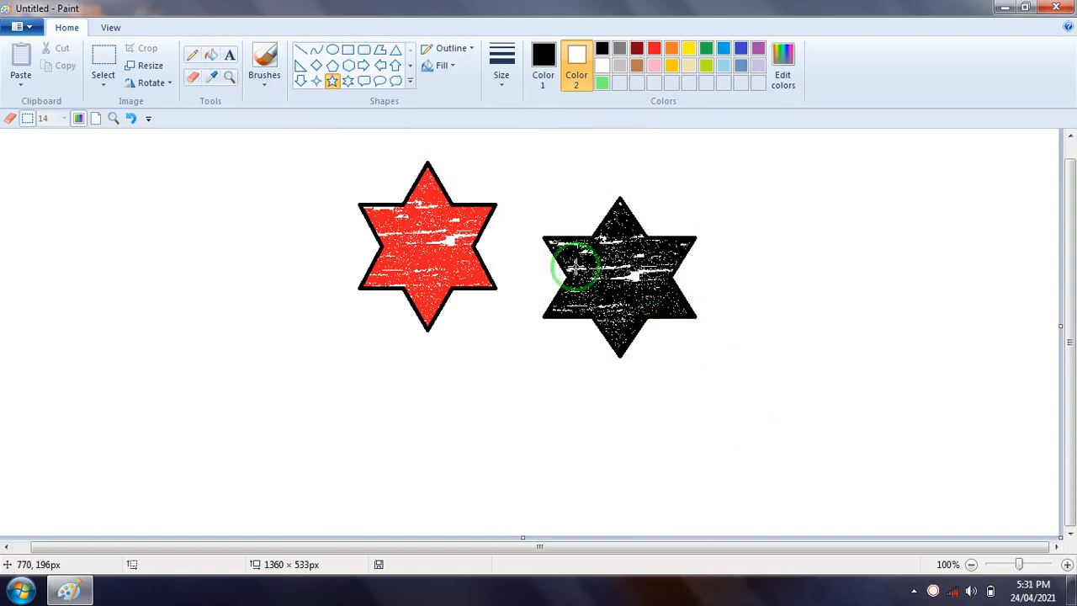
pyautogui.click(316, 82)
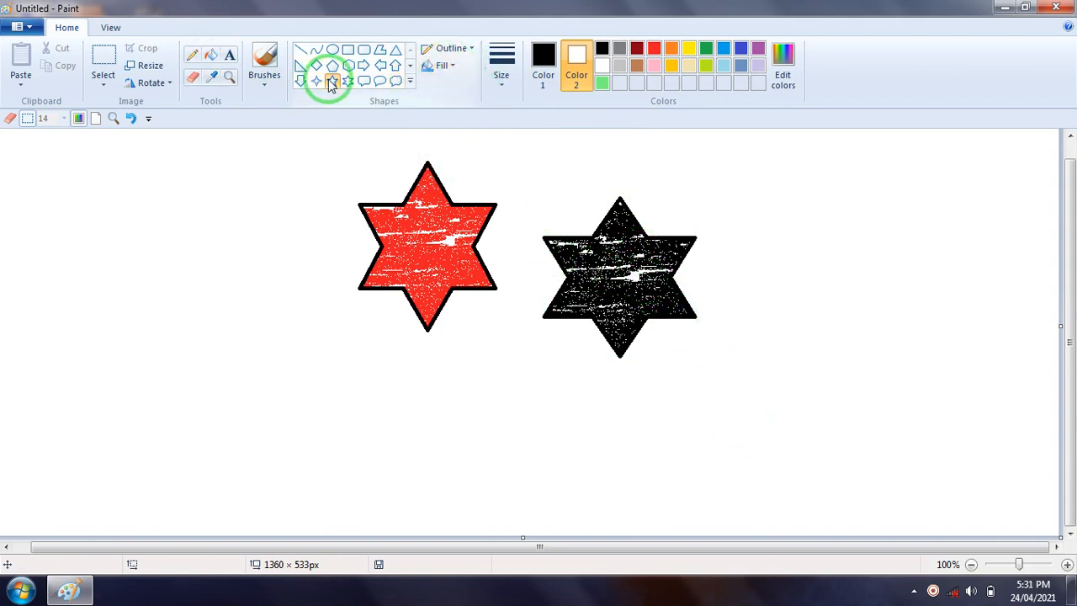
pyautogui.click(545, 59)
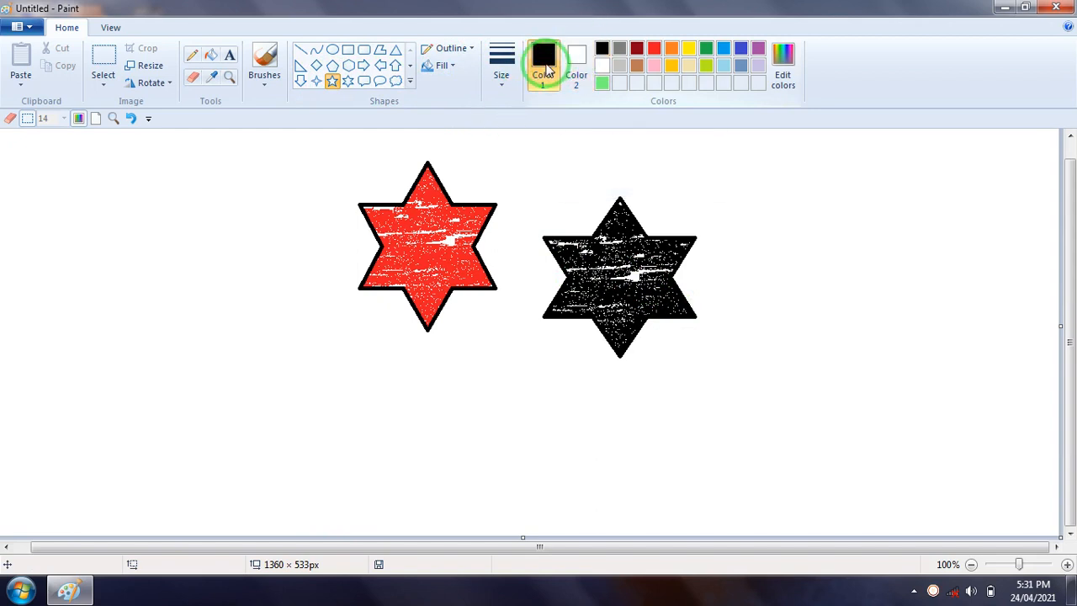
pyautogui.click(332, 79)
pyautogui.moveTo(122, 222)
pyautogui.mouseDown()
pyautogui.moveTo(344, 450)
pyautogui.moveTo(358, 452)
pyautogui.mouseUp()
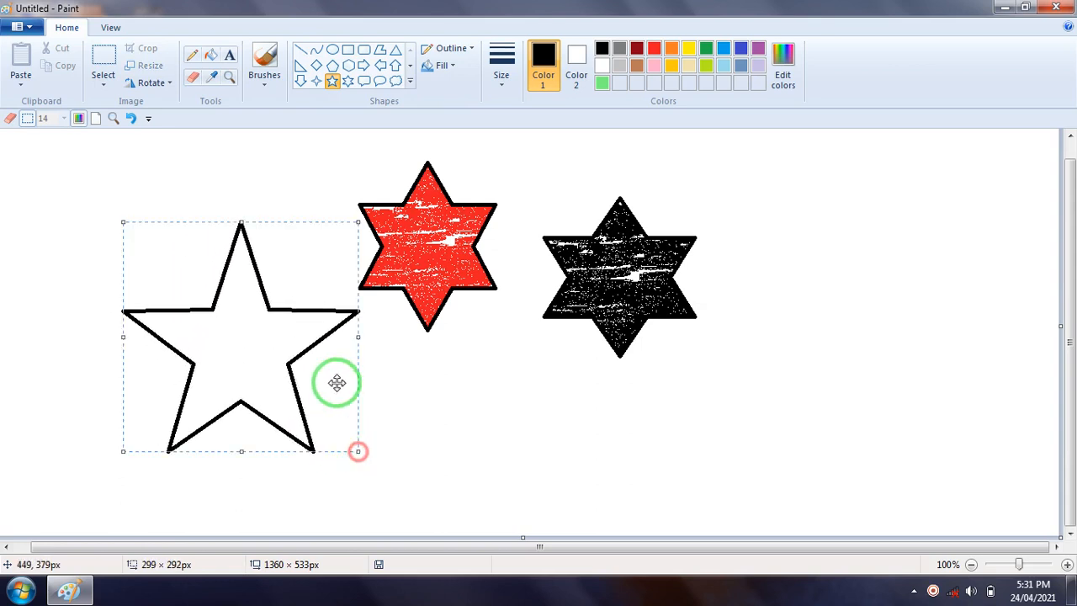
# Set Color 2 to red so the five-point star is filled with red
pyautogui.click(577, 59)
pyautogui.click(637, 48)
pyautogui.click(654, 48)
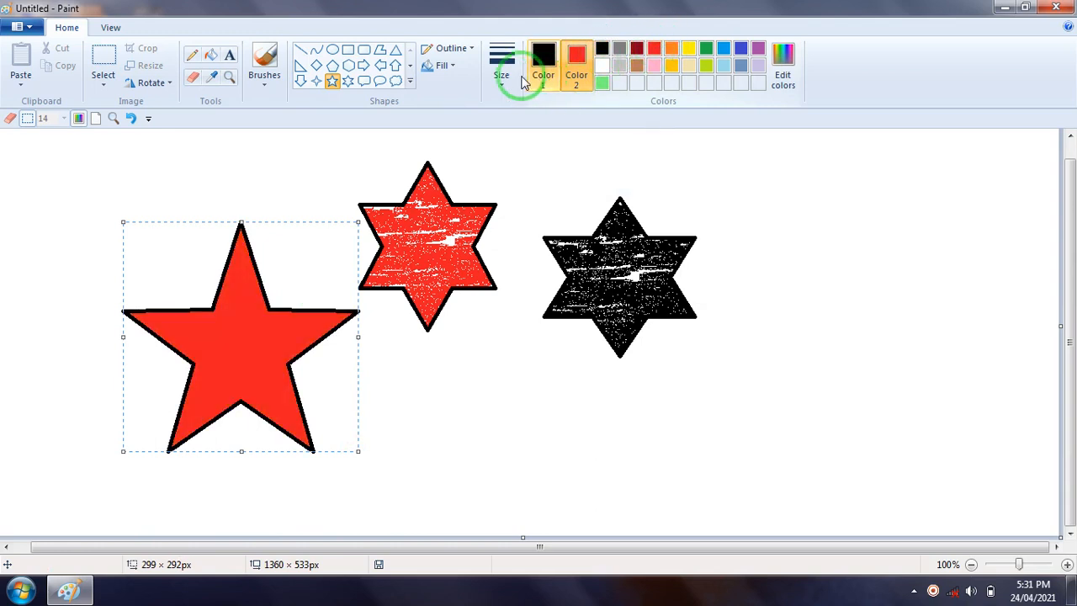
# Change the large five-point star's fill to Natural pencil and deselect the finished shape
pyautogui.click(452, 65)
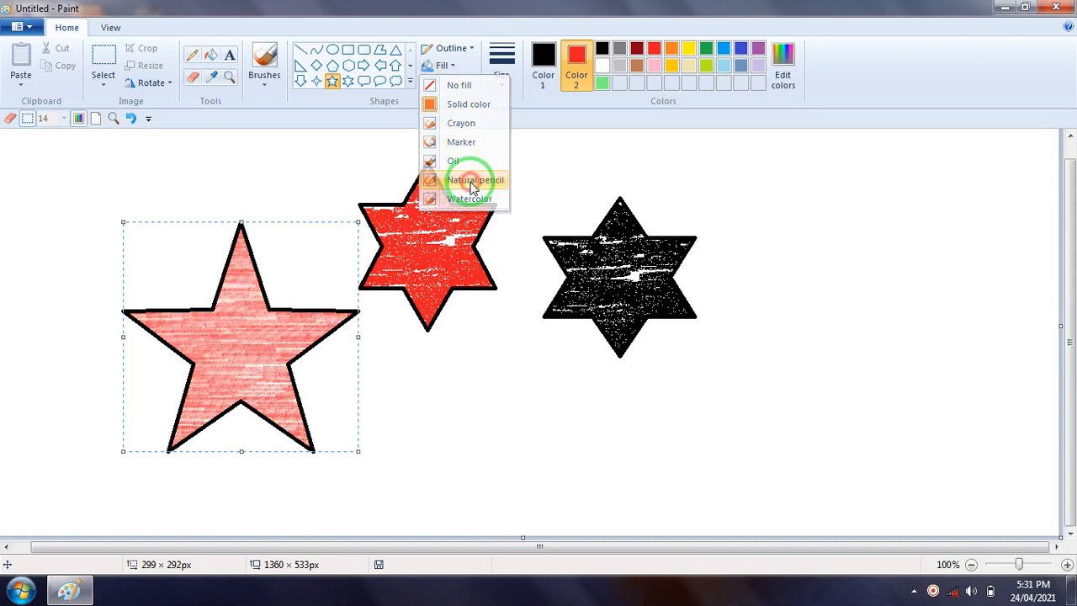
pyautogui.click(473, 180)
pyautogui.click(518, 385)
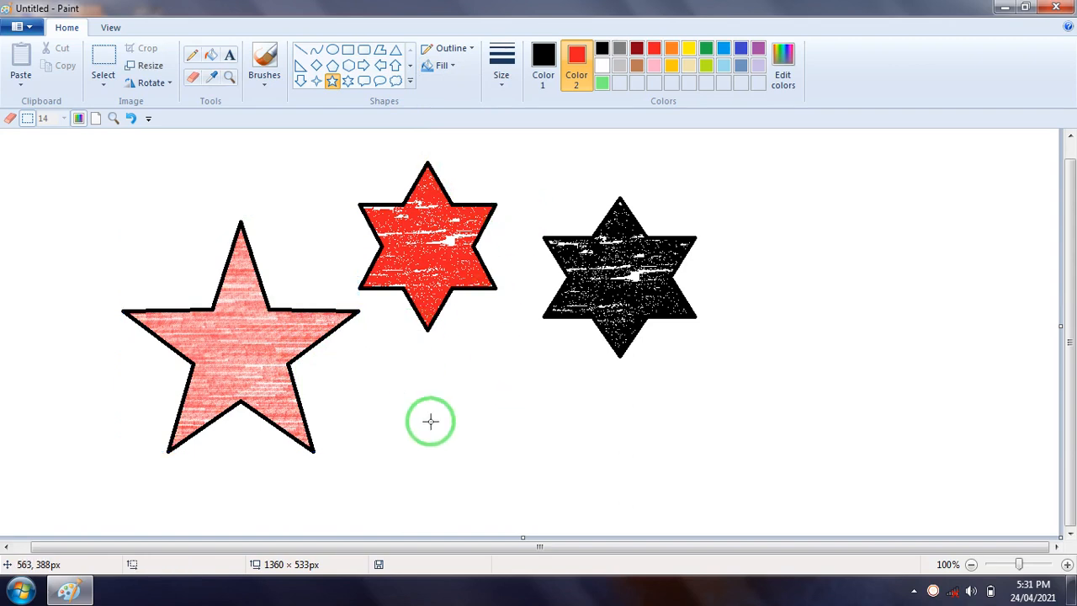
# Draw a black-outlined six-point star about 229 × 258 px beside the black star and give it a solid white fill
pyautogui.click(542, 63)
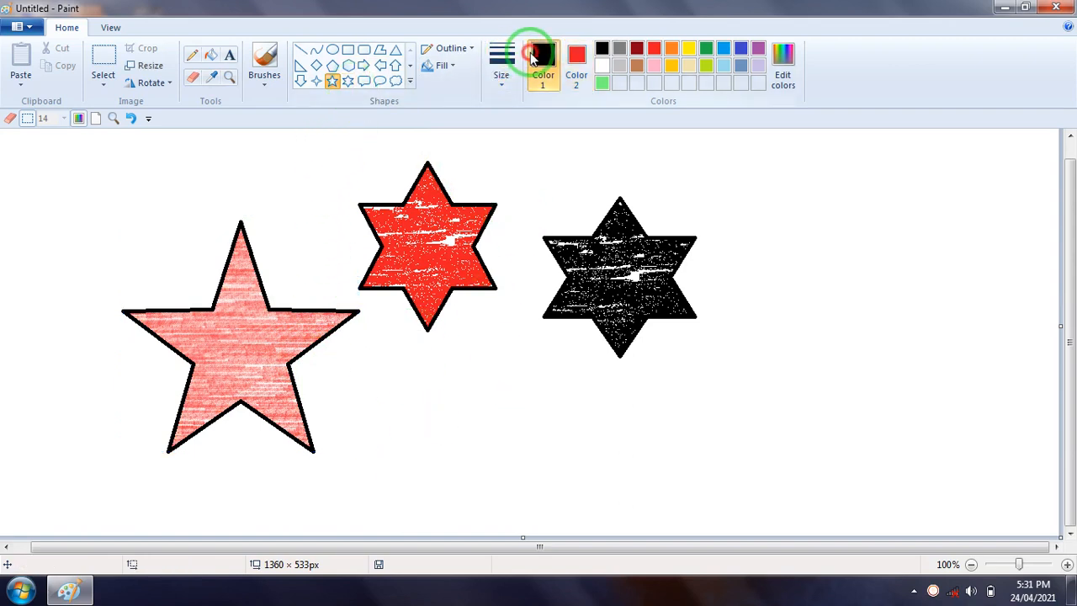
pyautogui.moveTo(721, 211); pyautogui.dragTo(903, 414)
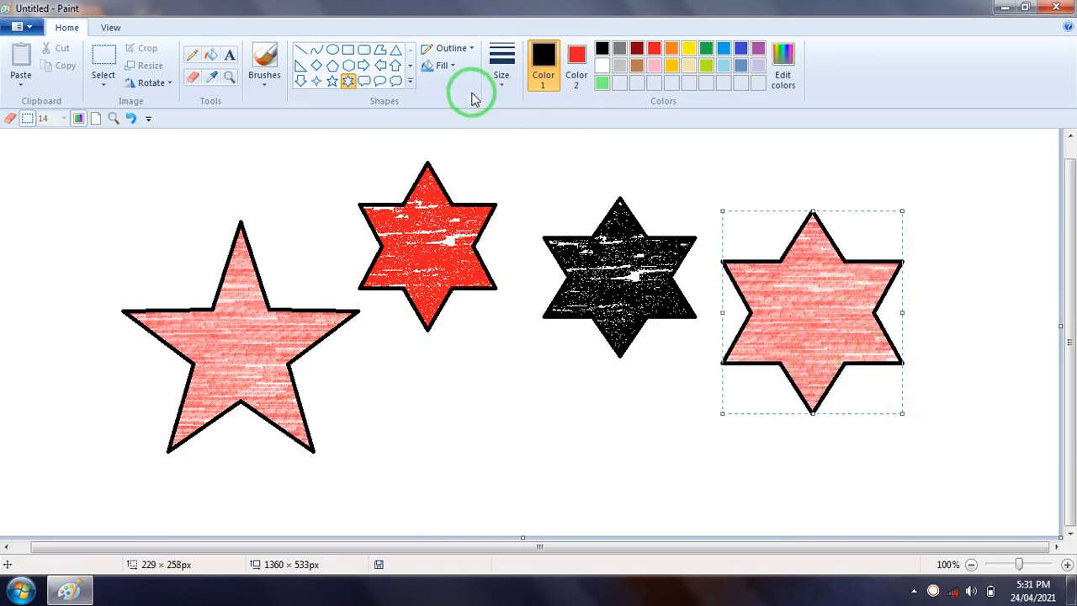
pyautogui.click(444, 66)
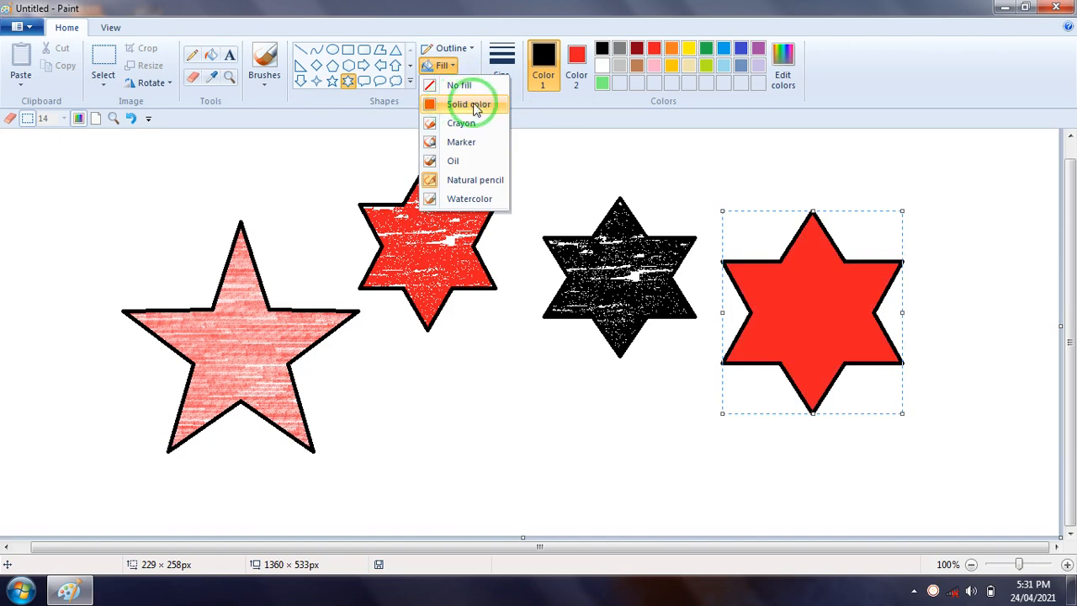
pyautogui.click(469, 104)
pyautogui.click(577, 71)
pyautogui.click(602, 68)
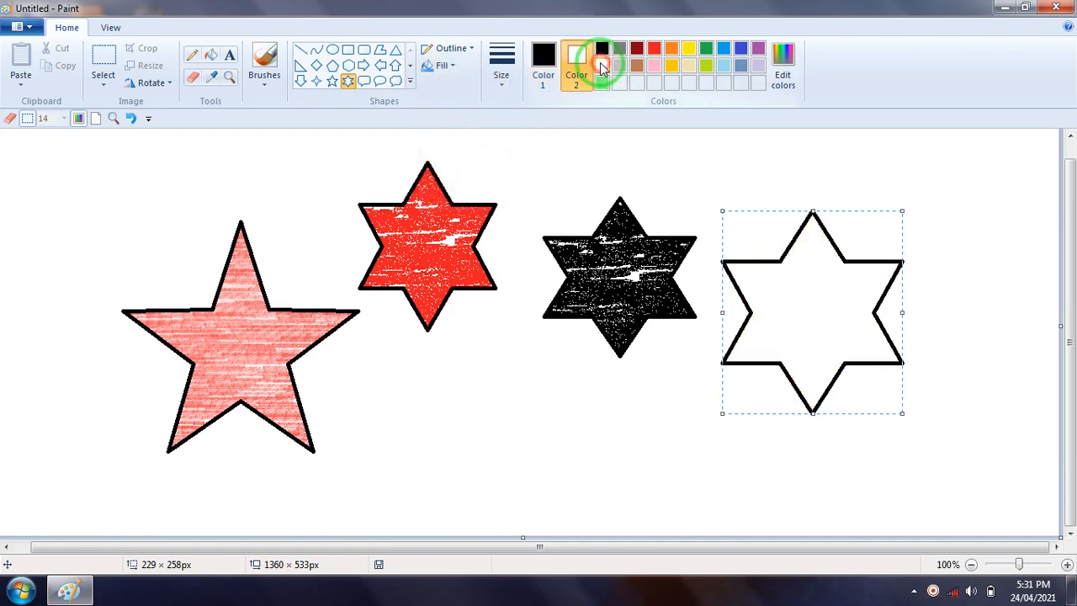
pyautogui.click(490, 376)
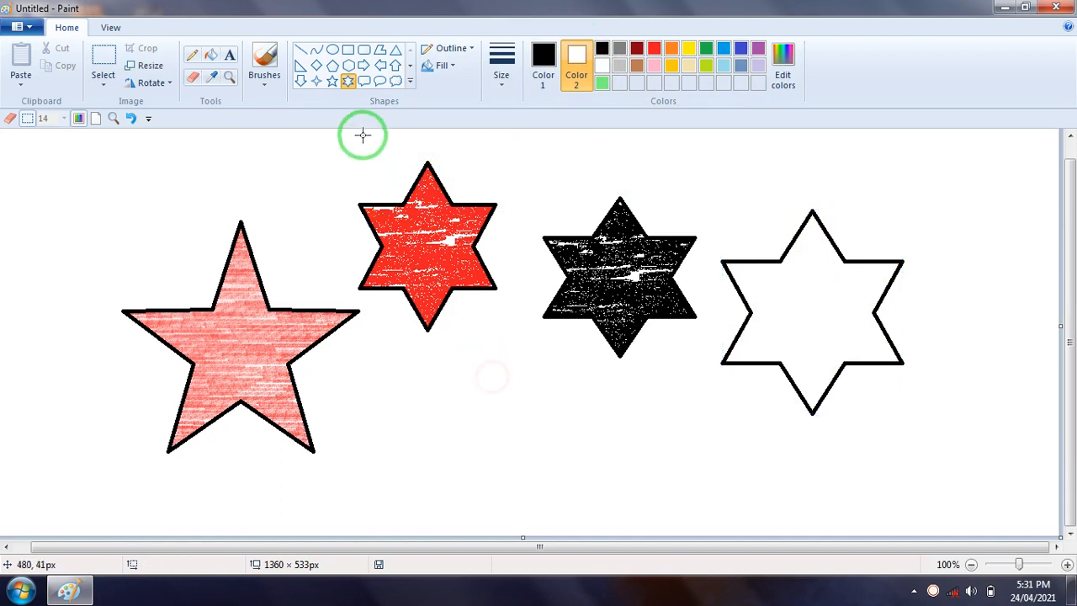
# Draw a white-filled five-point star about 207 × 198 px and position it below the red six-point star
pyautogui.click(334, 81)
pyautogui.moveTo(381, 354); pyautogui.dragTo(543, 507)
pyautogui.moveTo(447, 449)
pyautogui.mouseDown()
pyautogui.moveTo(479, 412)
pyautogui.moveTo(479, 443)
pyautogui.moveTo(591, 284)
pyautogui.moveTo(618, 289)
pyautogui.moveTo(606, 283)
pyautogui.moveTo(474, 411)
pyautogui.moveTo(473, 452)
pyautogui.mouseUp()
pyautogui.click(907, 547)
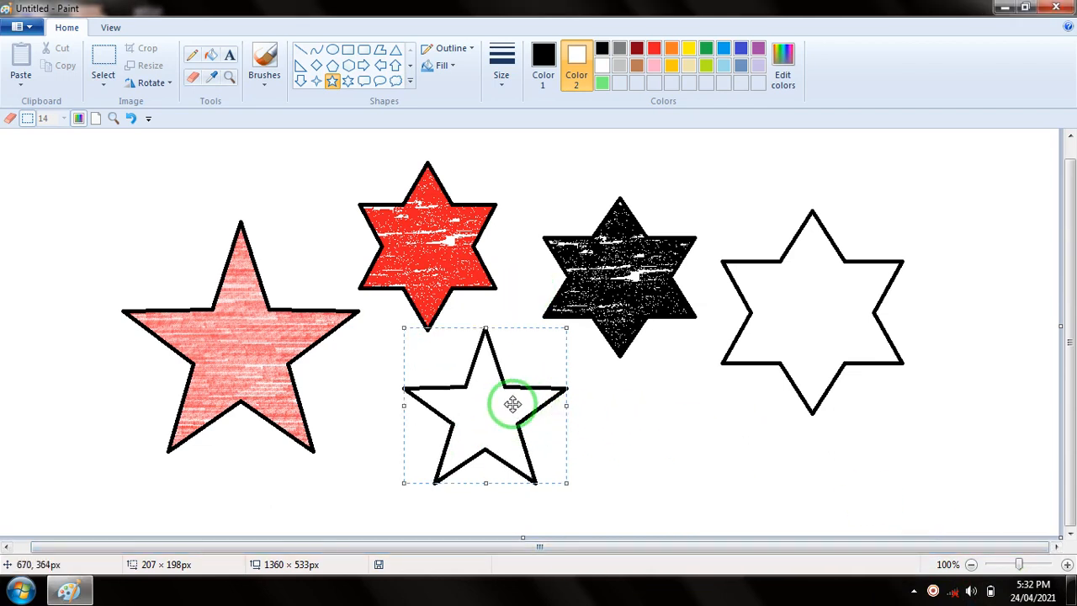
pyautogui.moveTo(512, 405); pyautogui.dragTo(488, 392)
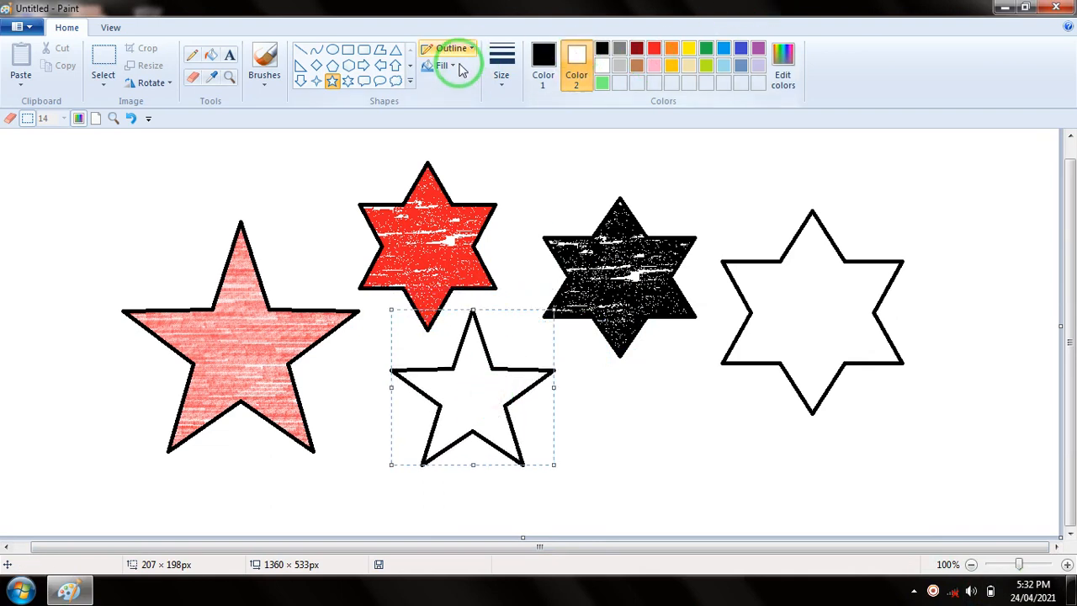
# Move the small white star onto the pencil-filled star, preview it with No fill, and return it below the red star
pyautogui.moveTo(494, 372); pyautogui.dragTo(266, 330)
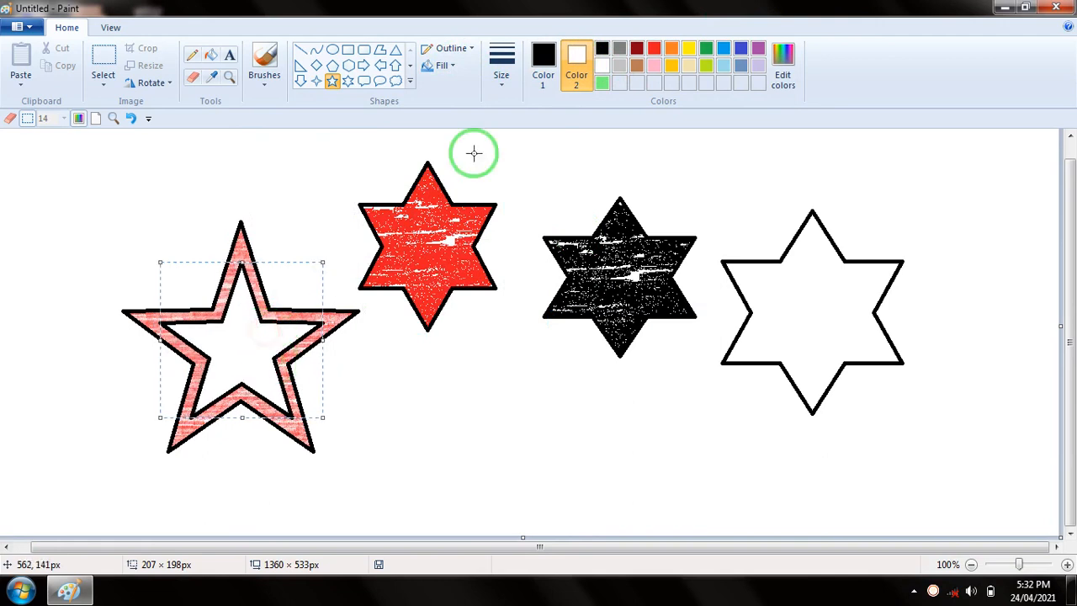
pyautogui.click(446, 66)
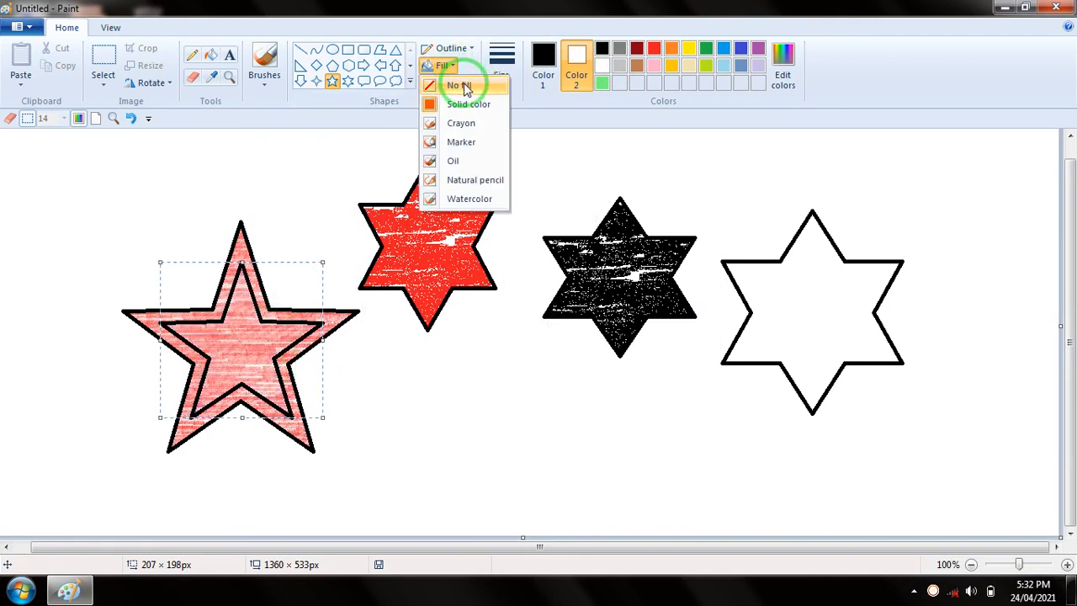
pyautogui.moveTo(248, 341); pyautogui.dragTo(478, 409)
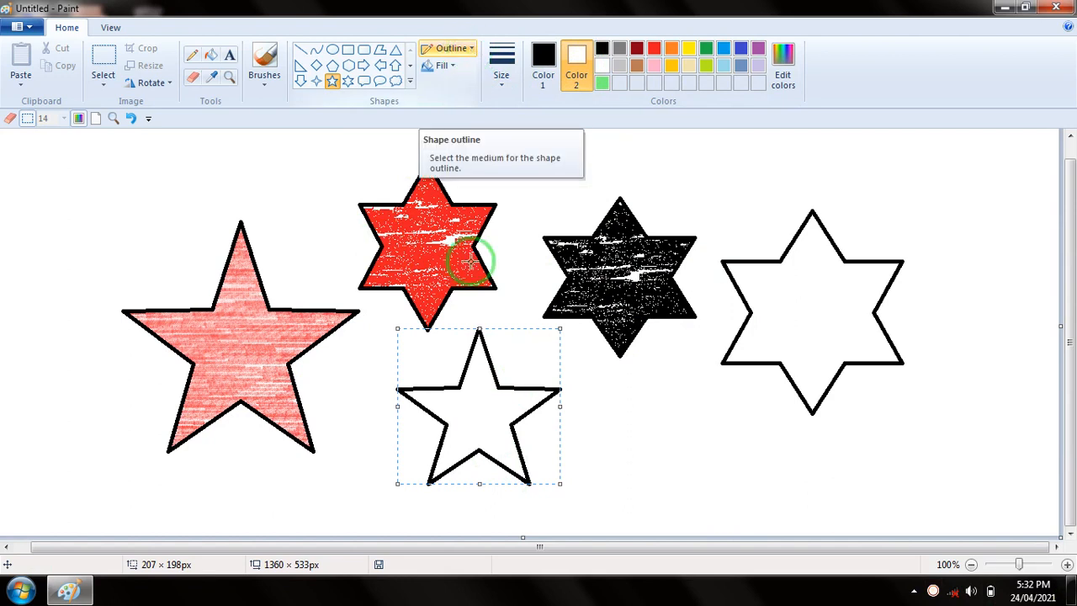
# Try the Oil outline on the small five-point star and restore its Solid color outline
pyautogui.click(473, 49)
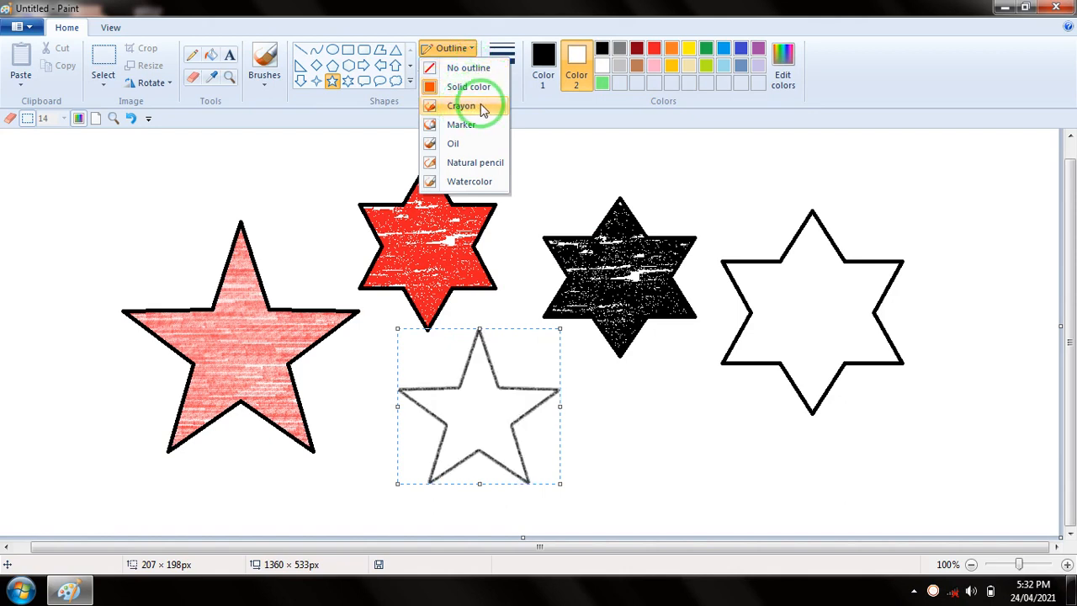
pyautogui.click(466, 145)
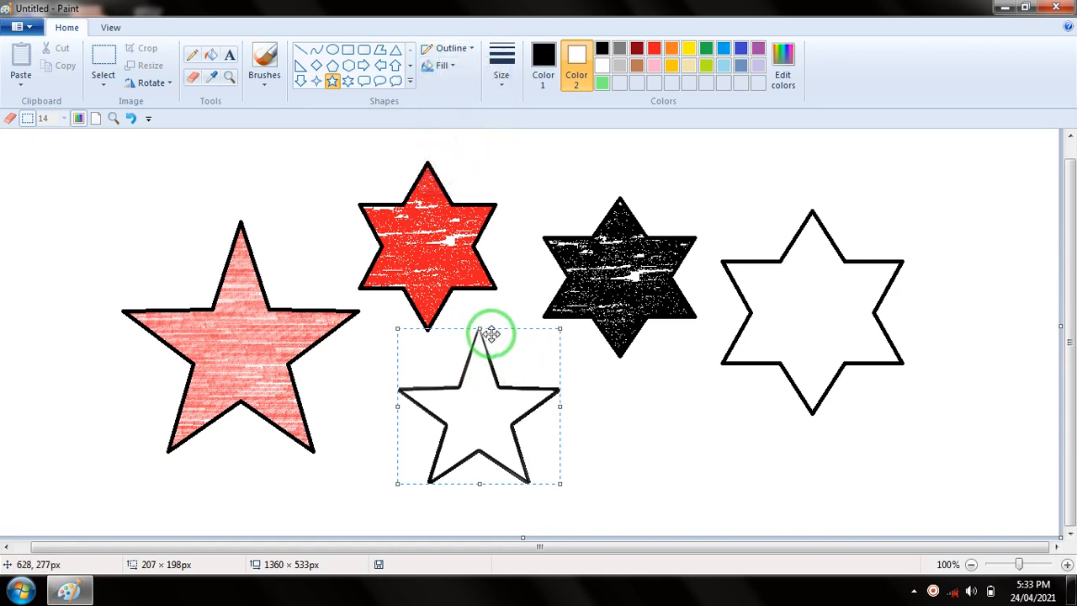
pyautogui.click(461, 48)
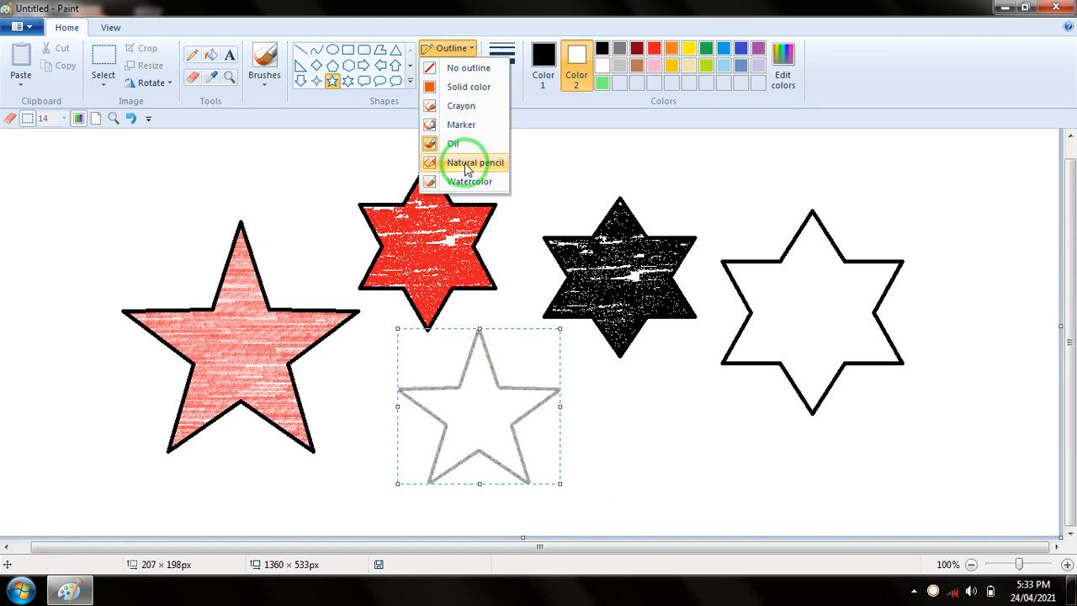
pyautogui.click(470, 89)
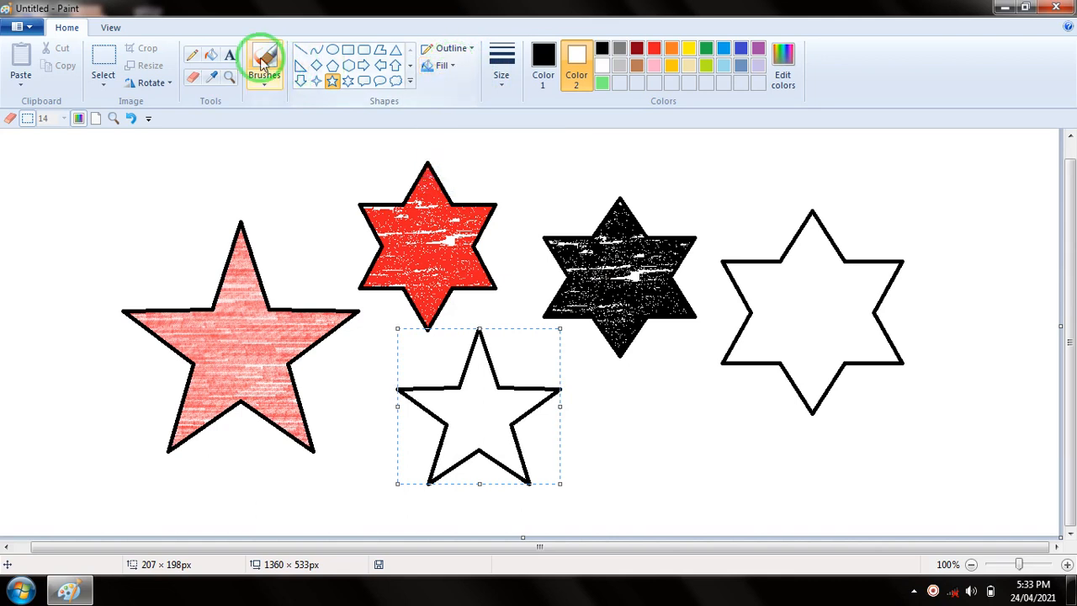
# Open the selection shapes and options of the Select tool
pyautogui.click(104, 89)
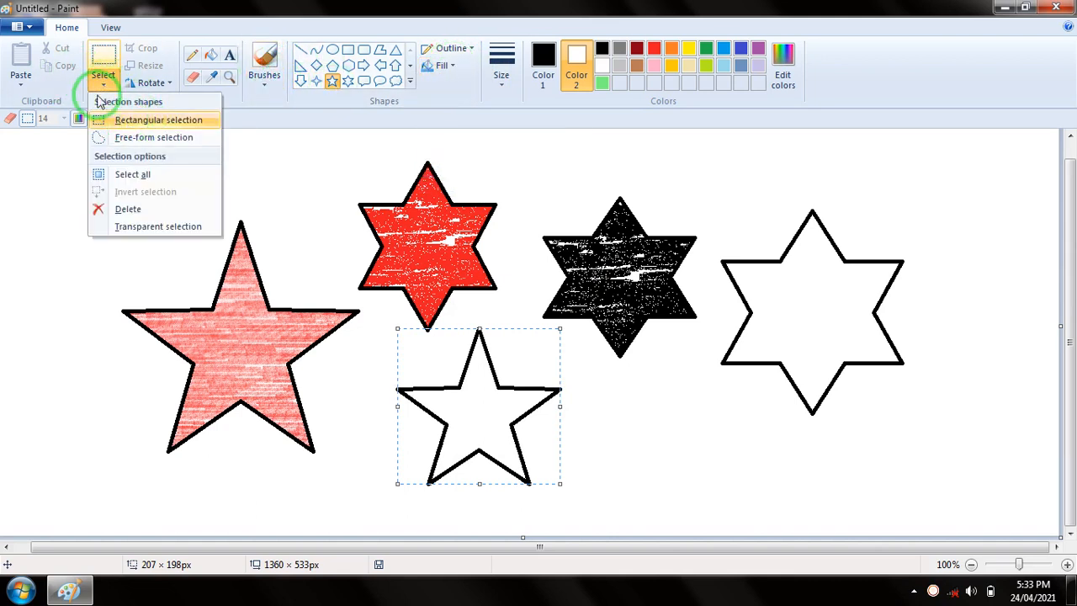
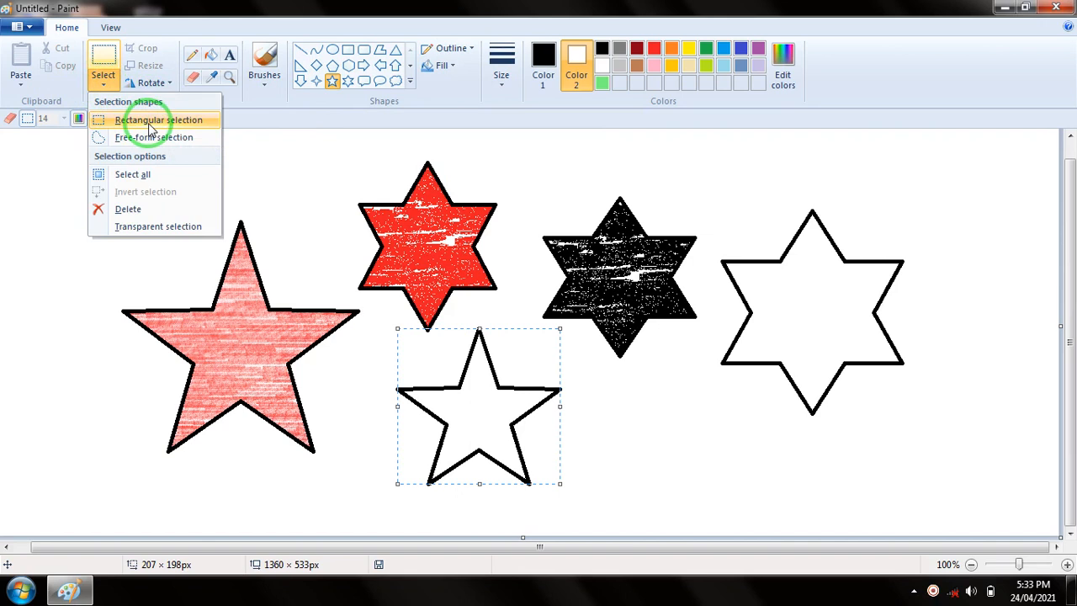
# Select the pencil-filled star with a rectangular selection and move it away from the other stars, toward the canvas edge
pyautogui.click(149, 124)
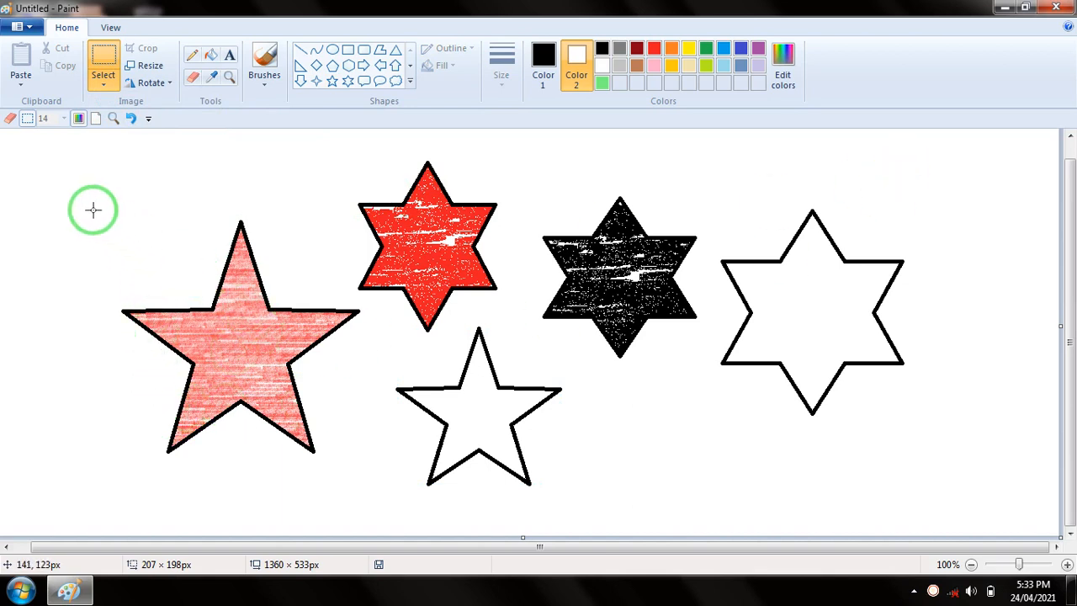
pyautogui.click(103, 77)
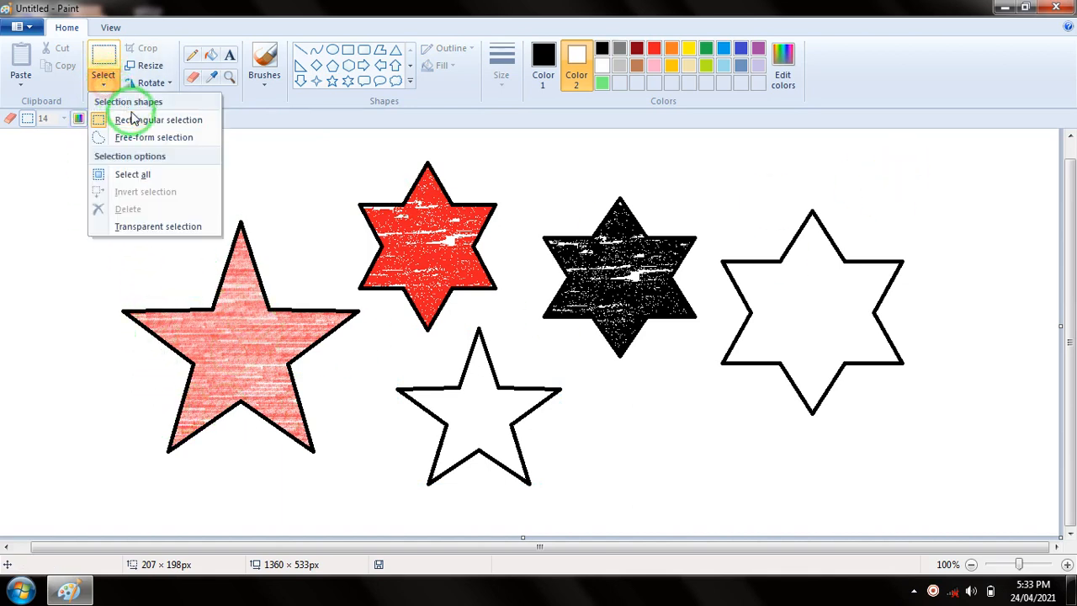
pyautogui.click(137, 120)
pyautogui.moveTo(81, 191); pyautogui.dragTo(212, 341)
pyautogui.moveTo(305, 420); pyautogui.dragTo(357, 466)
pyautogui.moveTo(237, 327); pyautogui.dragTo(173, 317)
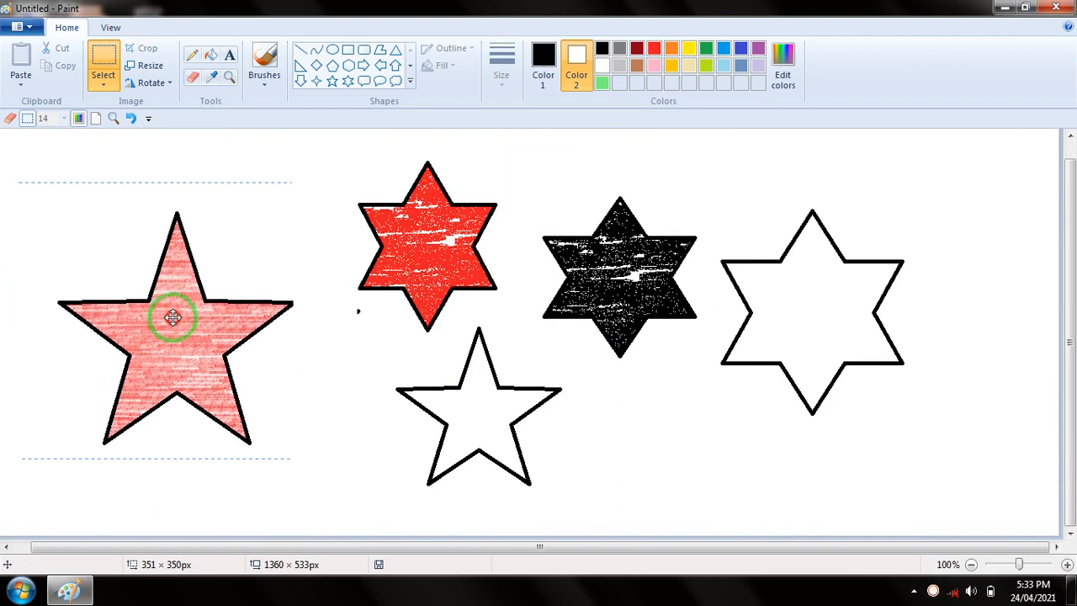
pyautogui.click(718, 390)
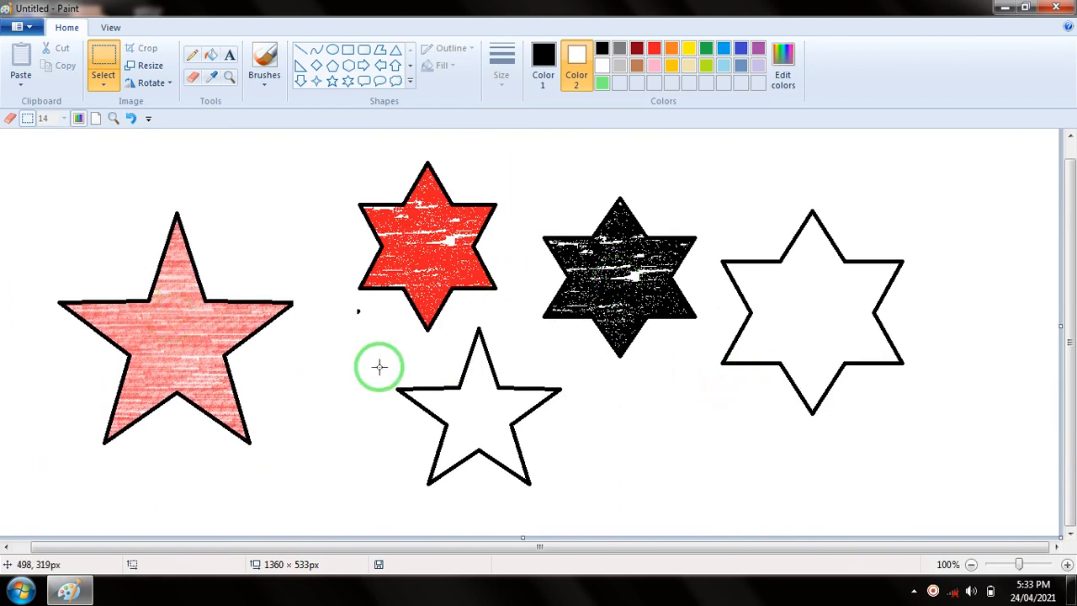
# Select the whole picture and delete all the stars from the canvas
pyautogui.hotkey('ctrl', 'a')
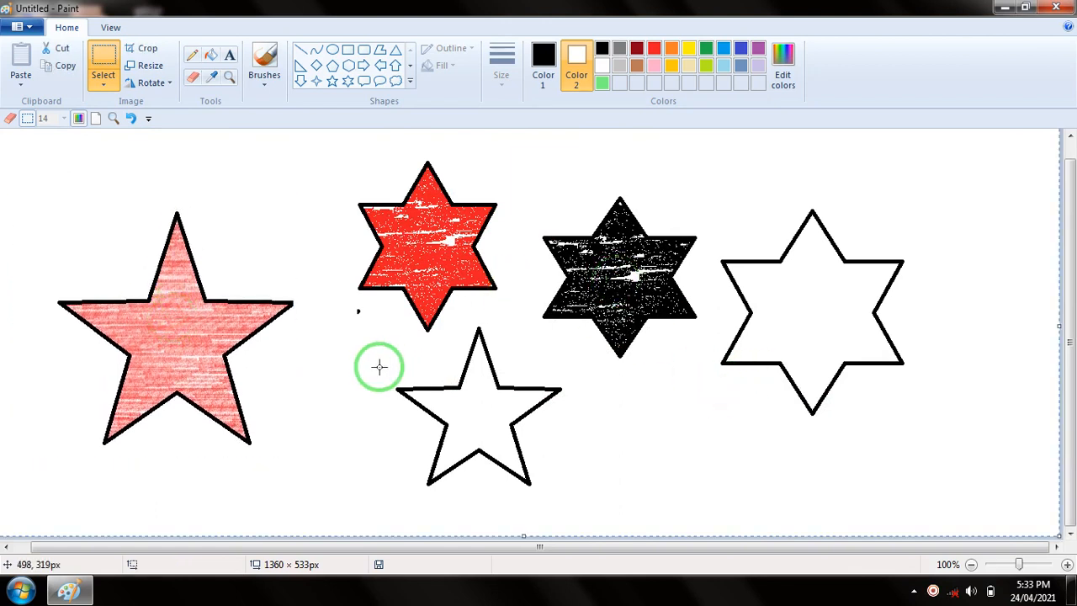
pyautogui.press('Delete')
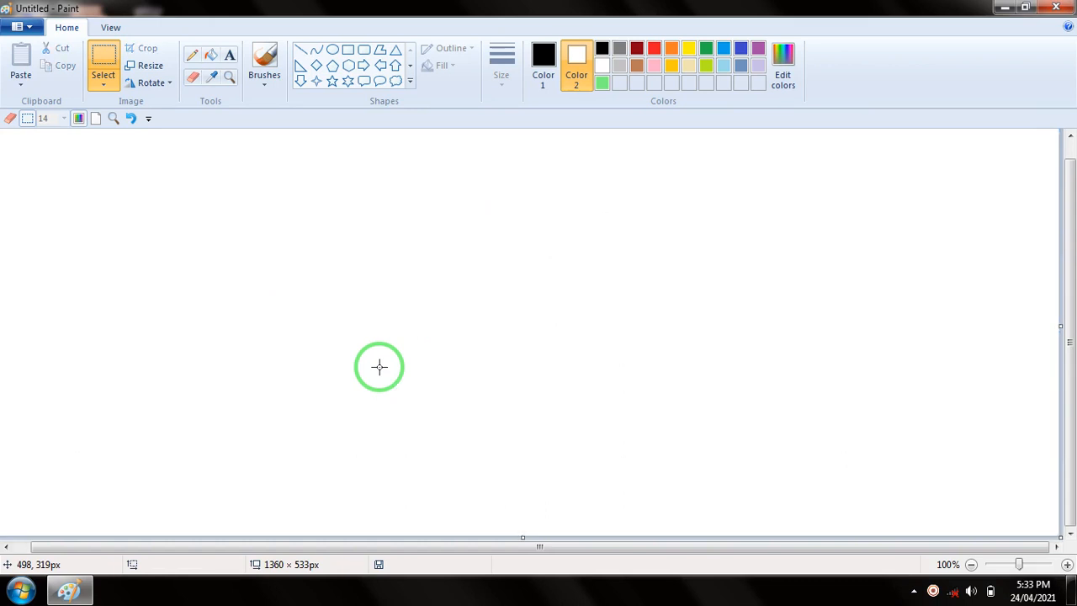
# Draw a black-outlined six-point star and, beside it, a five-point star about 191 × 125 px
pyautogui.click(348, 81)
pyautogui.click(545, 57)
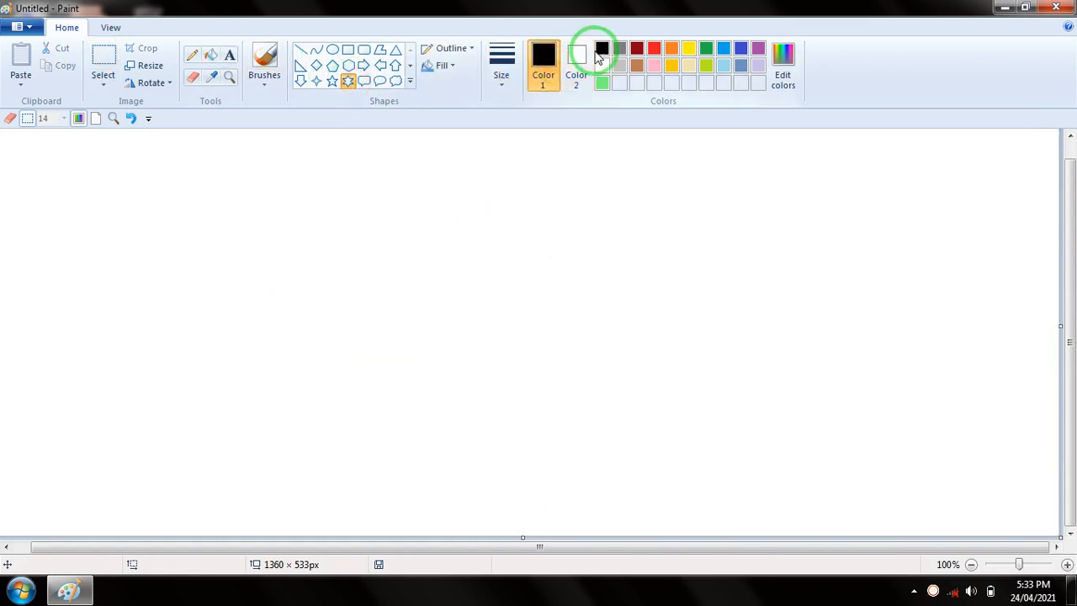
pyautogui.moveTo(260, 188); pyautogui.dragTo(367, 318)
pyautogui.click(333, 81)
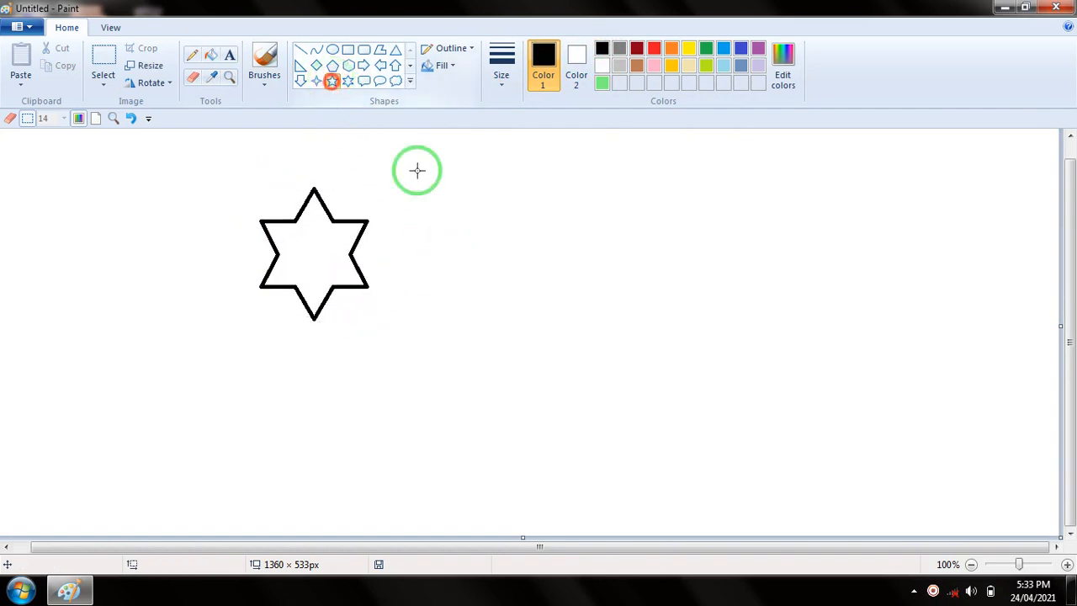
pyautogui.moveTo(378, 202); pyautogui.dragTo(464, 300)
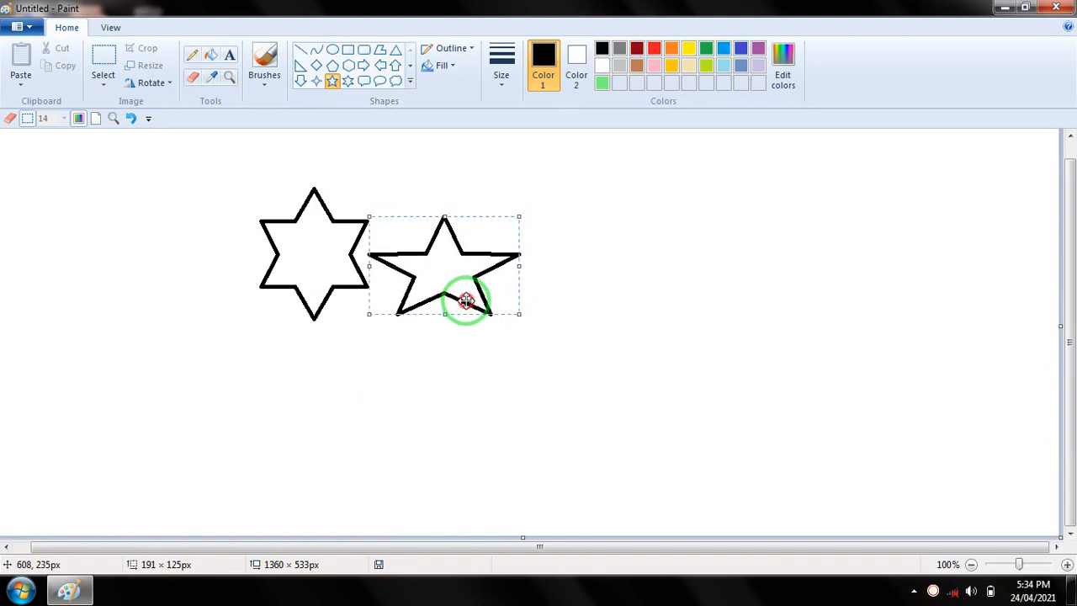
pyautogui.click(587, 223)
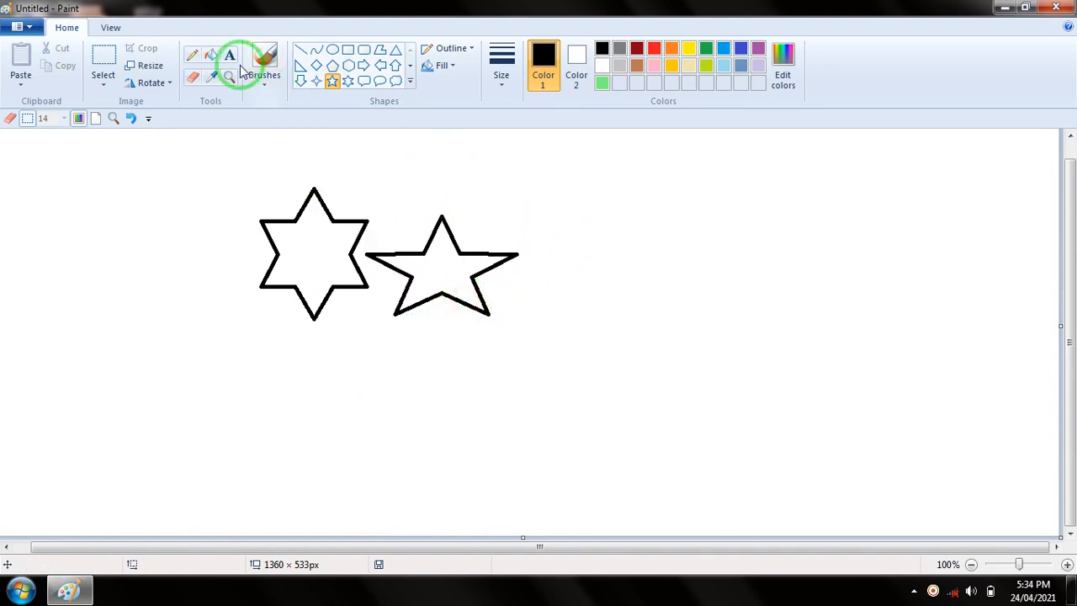
# Fill the six-point star with red and the five-point star with green
pyautogui.click(211, 55)
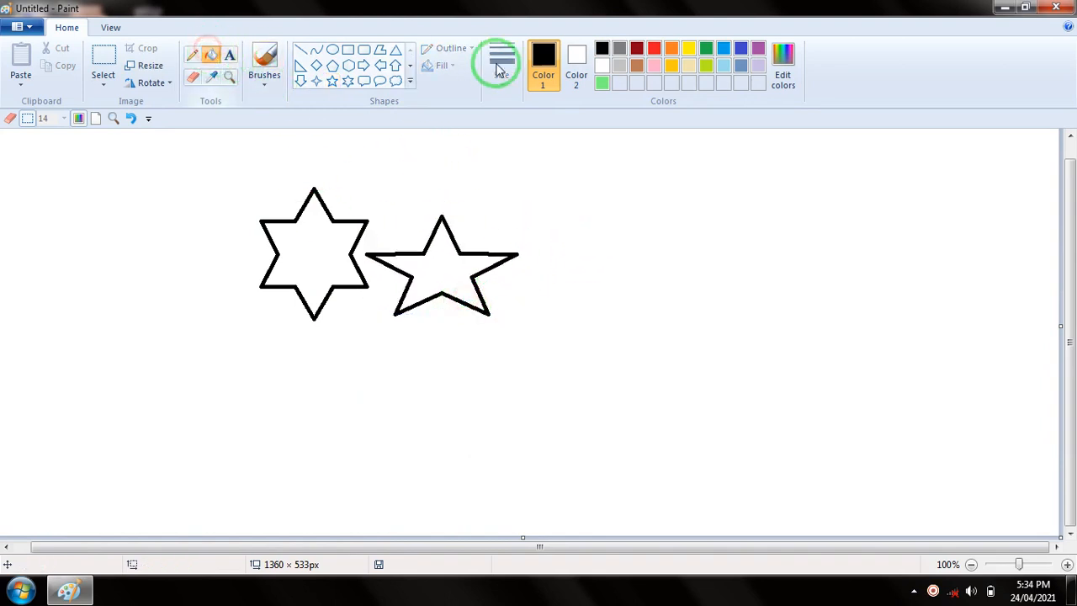
pyautogui.click(654, 47)
pyautogui.click(310, 242)
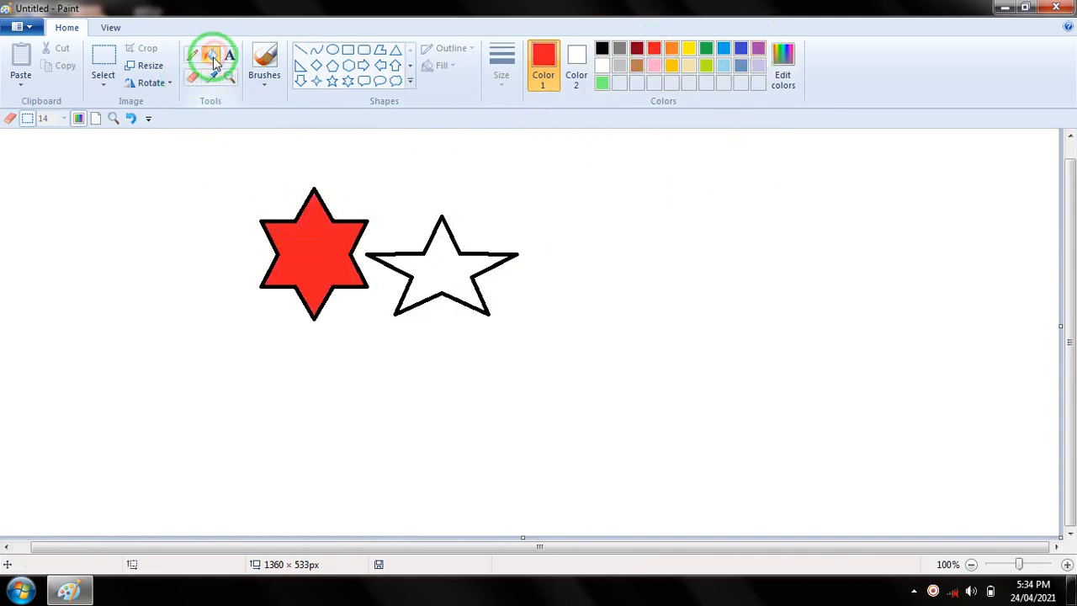
pyautogui.click(711, 52)
pyautogui.click(468, 262)
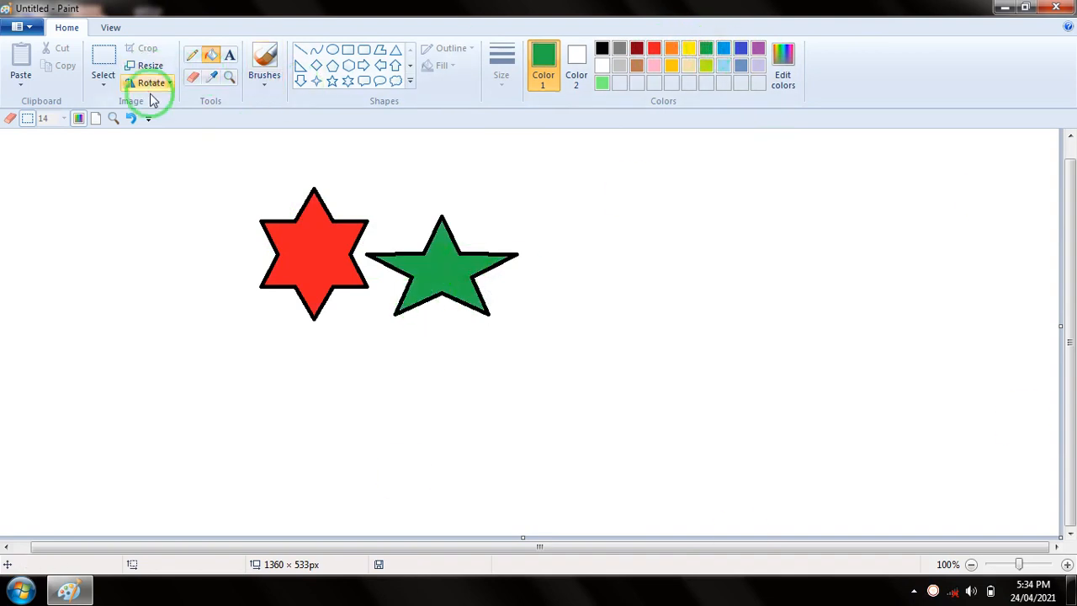
# Draw a second black-outlined five-point star, well apart from the red and green stars
pyautogui.click(96, 88)
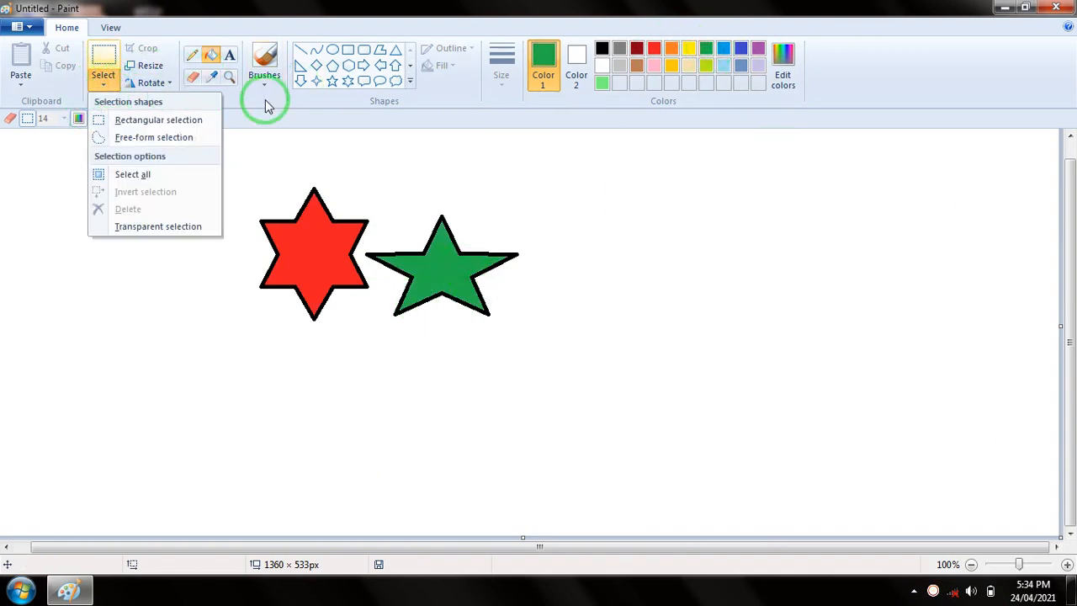
pyautogui.click(344, 164)
pyautogui.click(332, 82)
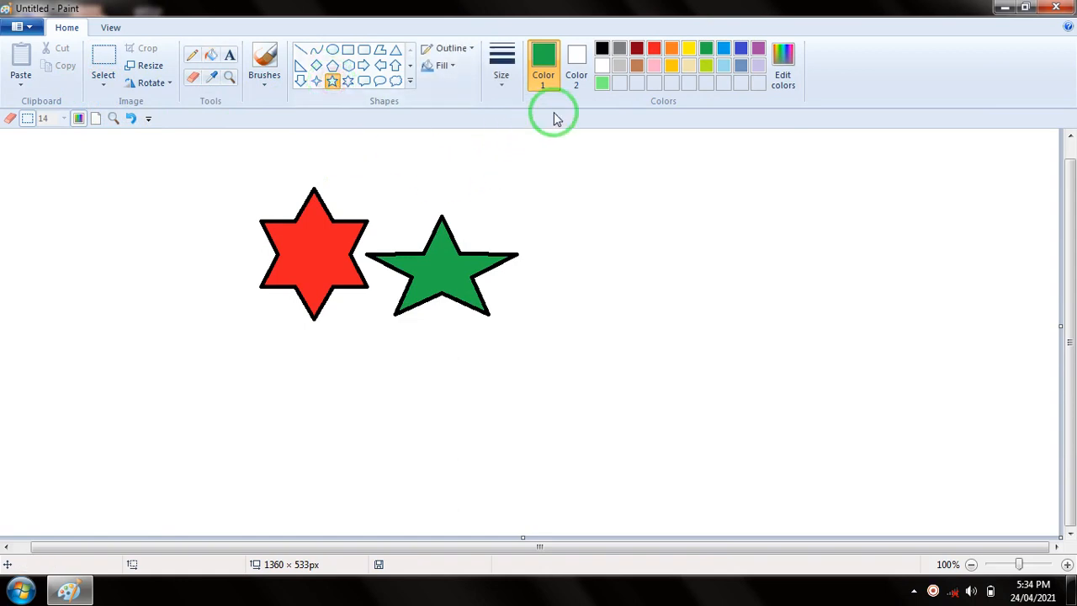
pyautogui.click(604, 49)
pyautogui.moveTo(624, 153); pyautogui.dragTo(761, 278)
pyautogui.click(782, 249)
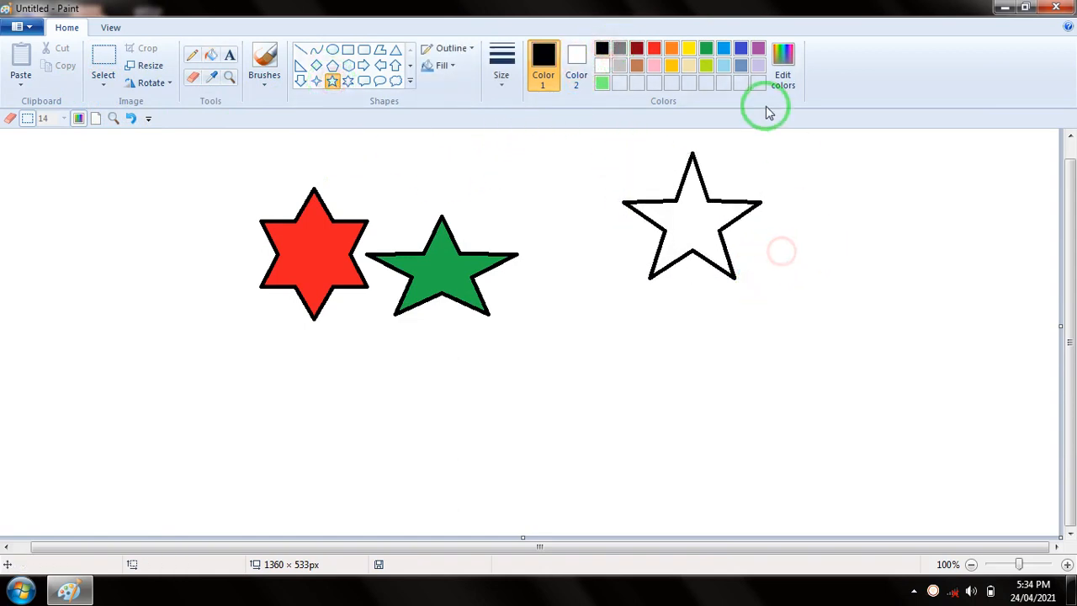
# Fill the new five-point star with light blue
pyautogui.click(724, 48)
pyautogui.click(210, 54)
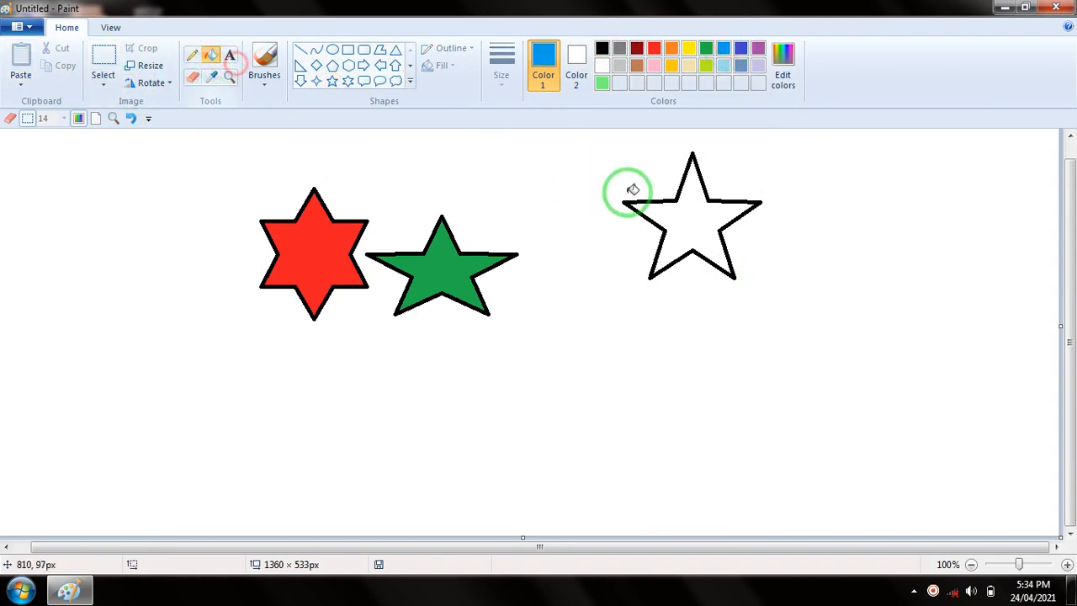
pyautogui.click(701, 228)
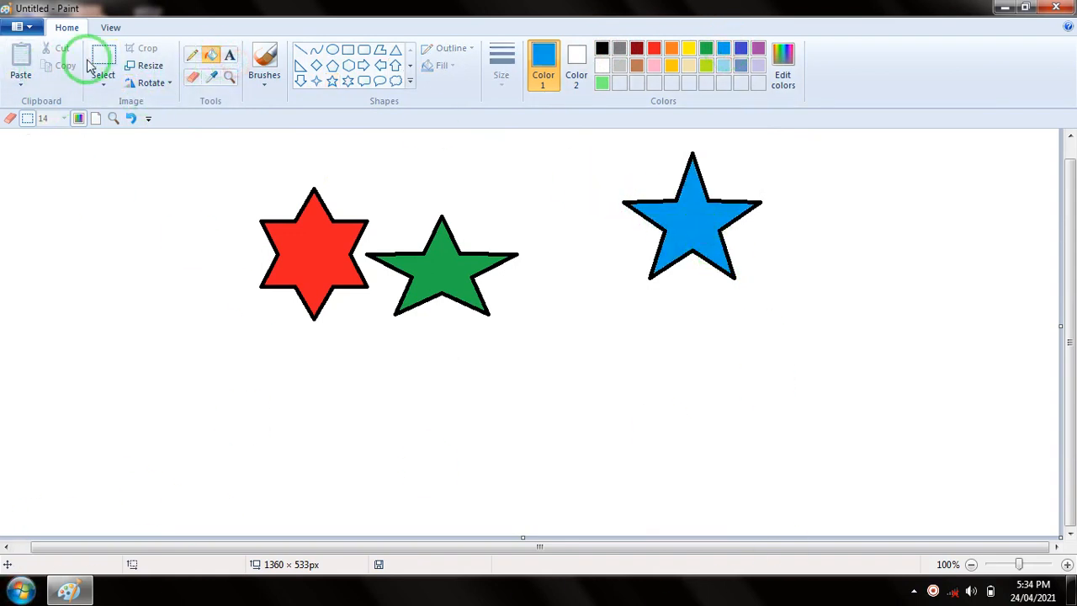
# Enclose the blue star in a rectangular selection of about 275 × 223 px and move it farther from the green star
pyautogui.click(100, 84)
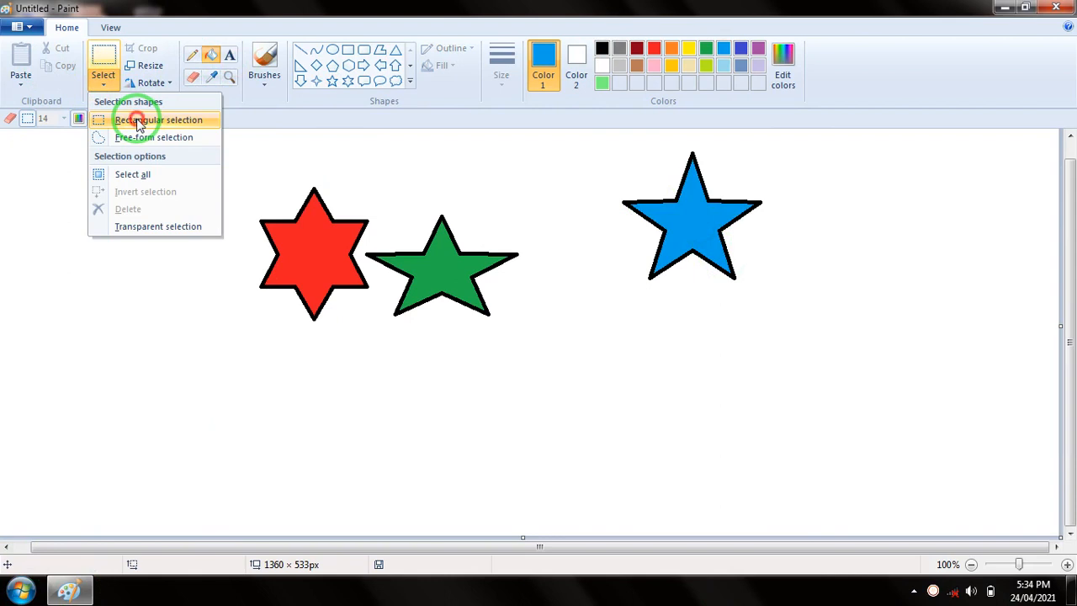
pyautogui.click(140, 124)
pyautogui.moveTo(584, 136); pyautogui.dragTo(802, 313)
pyautogui.moveTo(677, 202); pyautogui.dragTo(818, 198)
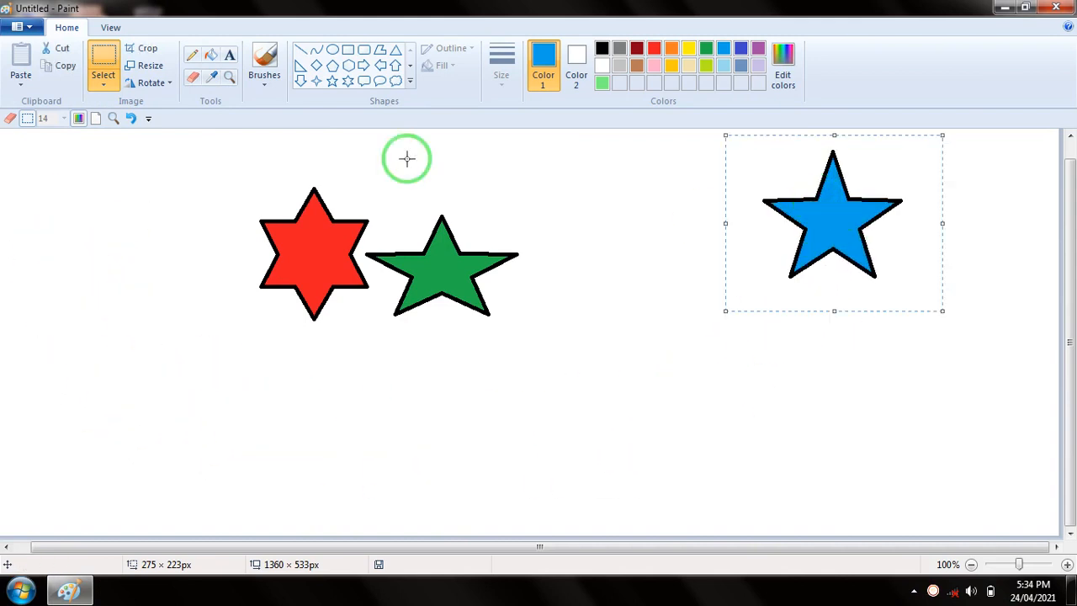
# Trace a free-form selection around the blue star, move the star slightly lower, and deselect it
pyautogui.click(101, 88)
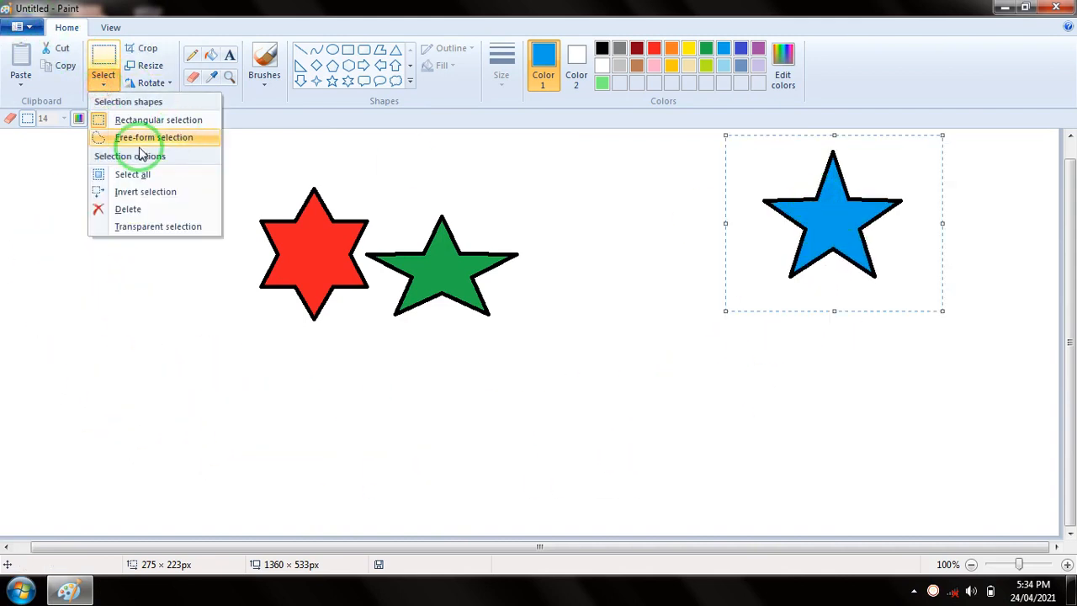
pyautogui.click(133, 142)
pyautogui.moveTo(773, 151)
pyautogui.mouseDown()
pyautogui.moveTo(737, 227)
pyautogui.moveTo(762, 277)
pyautogui.moveTo(791, 297)
pyautogui.moveTo(886, 293)
pyautogui.moveTo(924, 233)
pyautogui.moveTo(923, 176)
pyautogui.moveTo(894, 145)
pyautogui.moveTo(845, 127)
pyautogui.moveTo(792, 127)
pyautogui.moveTo(749, 180)
pyautogui.mouseUp()
pyautogui.moveTo(821, 198); pyautogui.dragTo(831, 280)
pyautogui.click(950, 292)
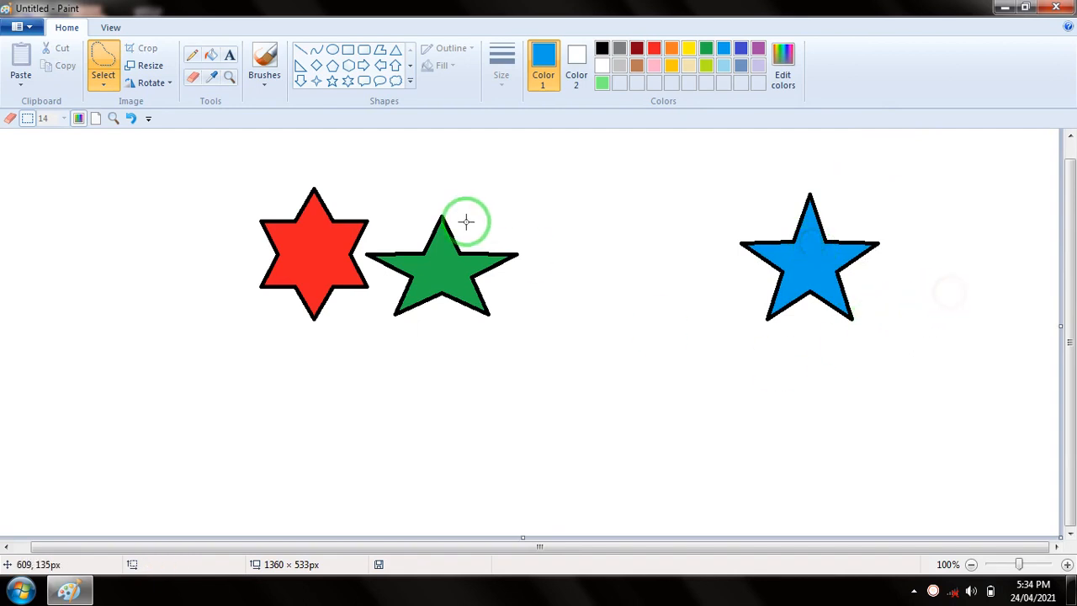
pyautogui.click(102, 81)
pyautogui.click(148, 140)
pyautogui.click(459, 251)
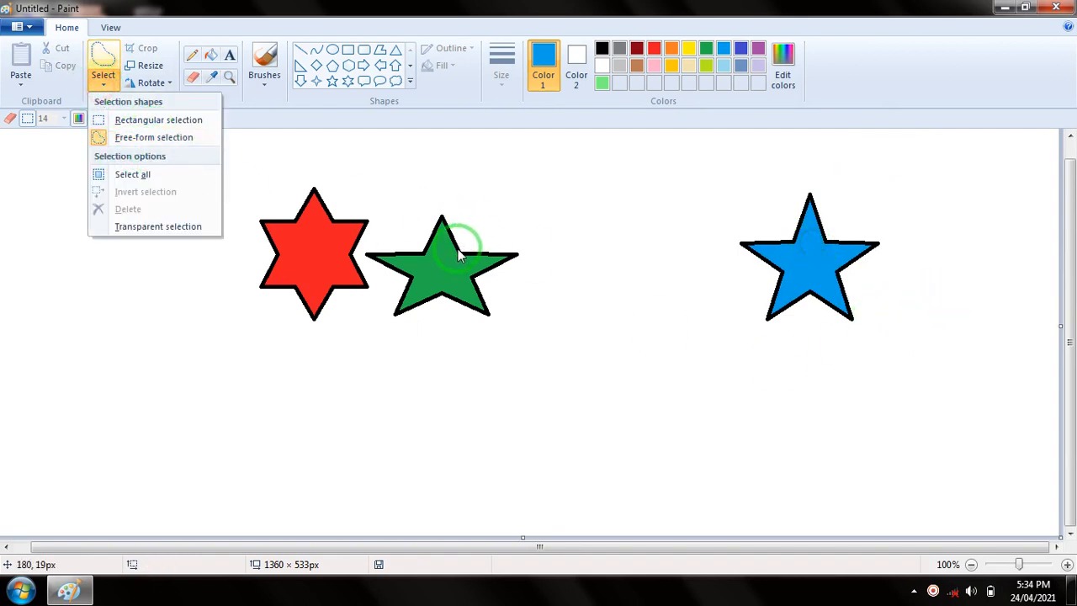
pyautogui.click(370, 173)
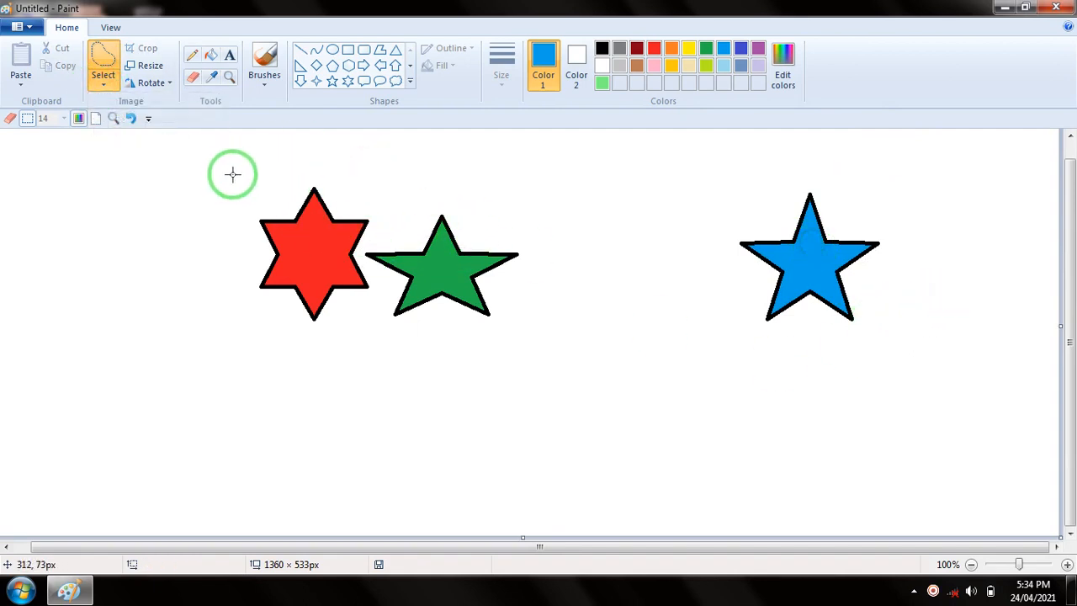
# Try moving the red six-point star with a rectangular selection, and undo the move
pyautogui.click(103, 84)
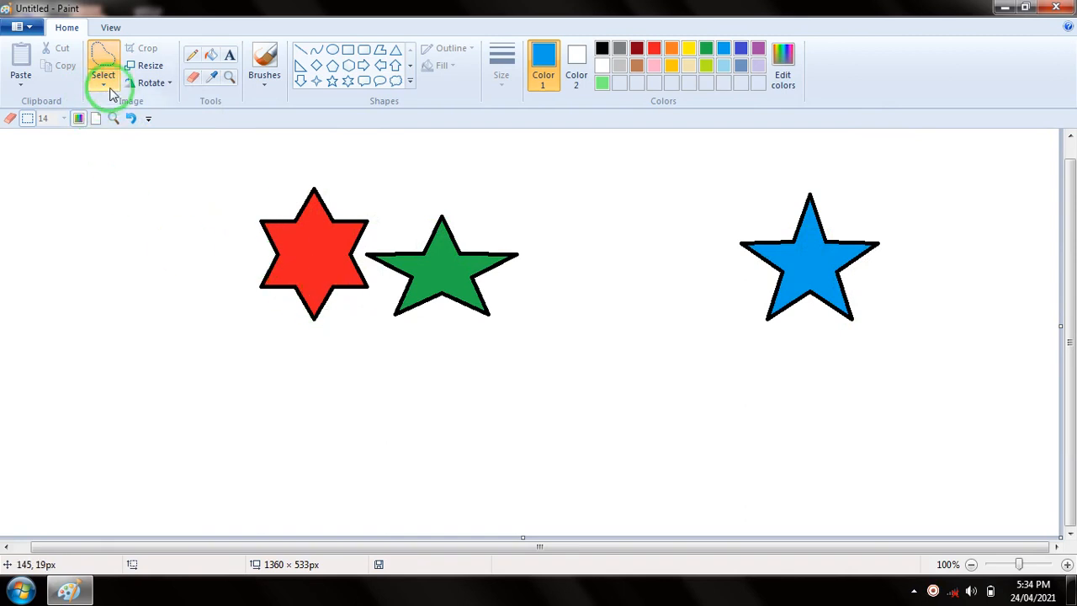
pyautogui.click(146, 126)
pyautogui.moveTo(217, 168); pyautogui.dragTo(376, 333)
pyautogui.moveTo(329, 249)
pyautogui.mouseDown()
pyautogui.moveTo(204, 308)
pyautogui.moveTo(322, 257)
pyautogui.mouseUp()
pyautogui.hotkey('ctrl', 'z')
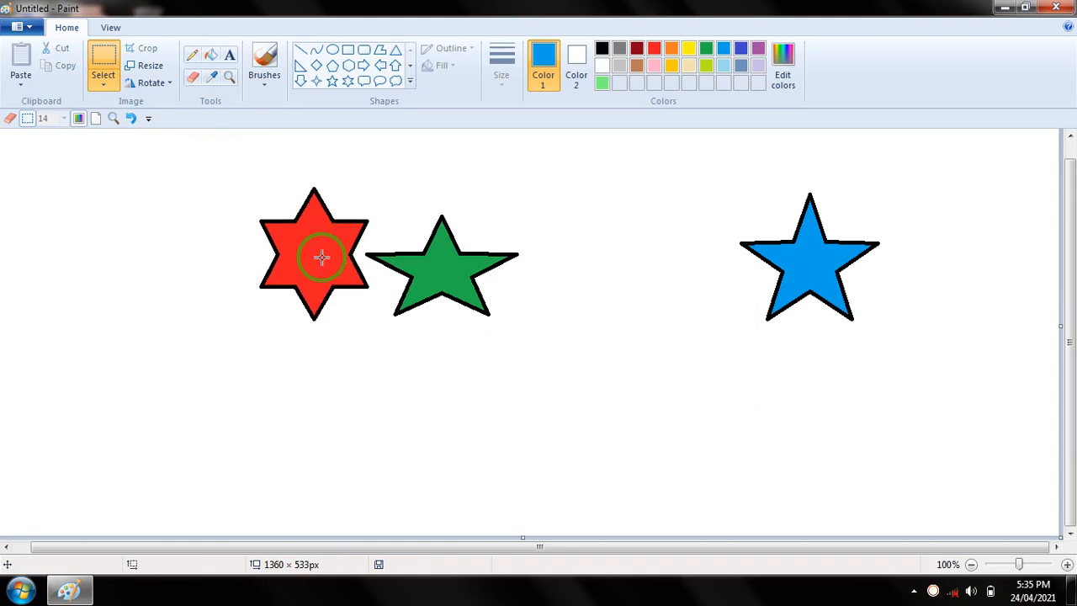
# Trace a free-form selection around only the red star, move it away from the green star, and deselect it
pyautogui.click(100, 88)
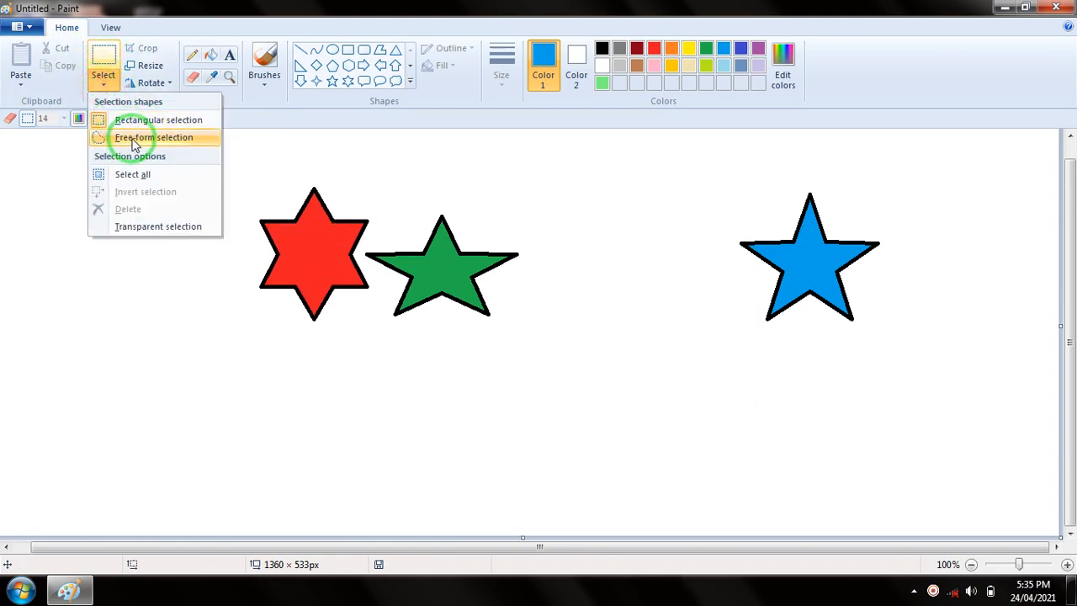
pyautogui.click(132, 139)
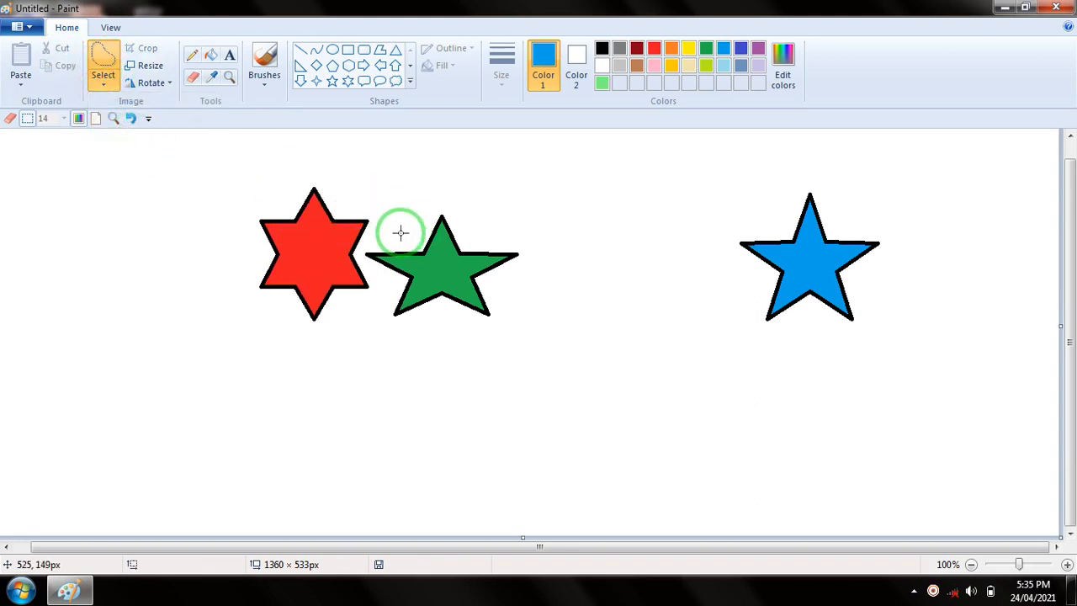
pyautogui.moveTo(278, 179)
pyautogui.mouseDown()
pyautogui.moveTo(238, 212)
pyautogui.moveTo(232, 281)
pyautogui.moveTo(269, 334)
pyautogui.moveTo(339, 347)
pyautogui.moveTo(363, 333)
pyautogui.moveTo(377, 279)
pyautogui.moveTo(361, 255)
pyautogui.moveTo(384, 217)
pyautogui.moveTo(360, 187)
pyautogui.moveTo(323, 174)
pyautogui.moveTo(245, 194)
pyautogui.mouseUp()
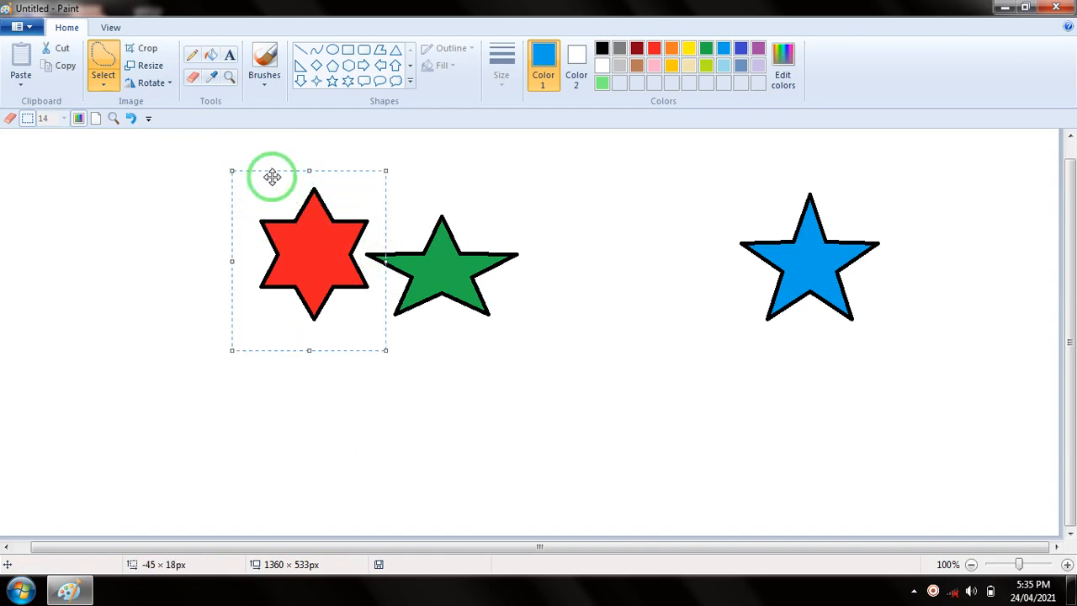
pyautogui.moveTo(318, 229)
pyautogui.mouseDown()
pyautogui.moveTo(152, 228)
pyautogui.moveTo(187, 365)
pyautogui.moveTo(286, 277)
pyautogui.moveTo(295, 239)
pyautogui.moveTo(315, 226)
pyautogui.moveTo(305, 221)
pyautogui.mouseUp()
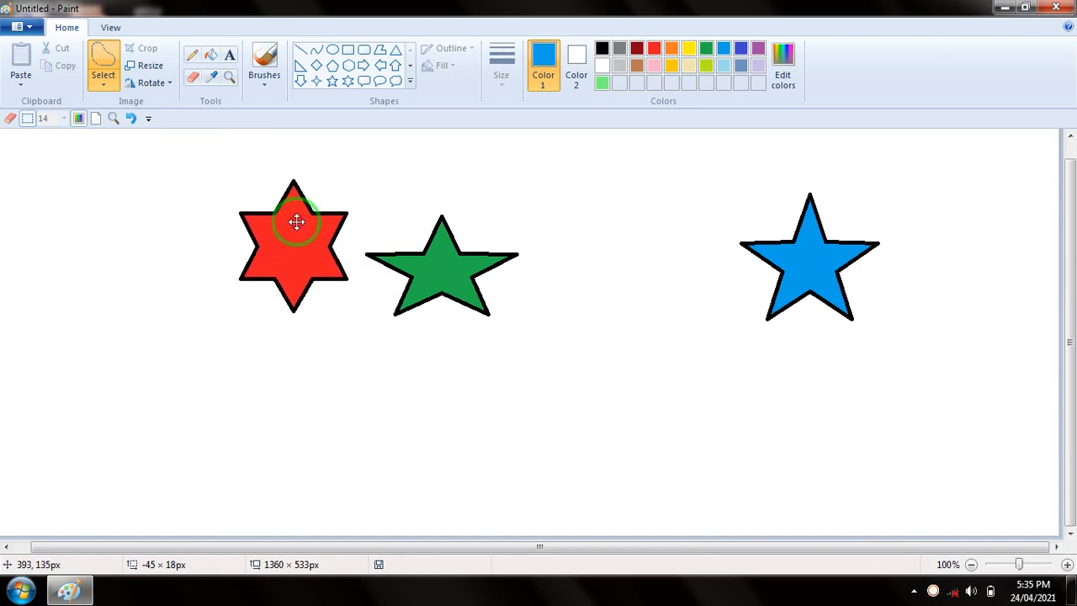
pyautogui.click(101, 81)
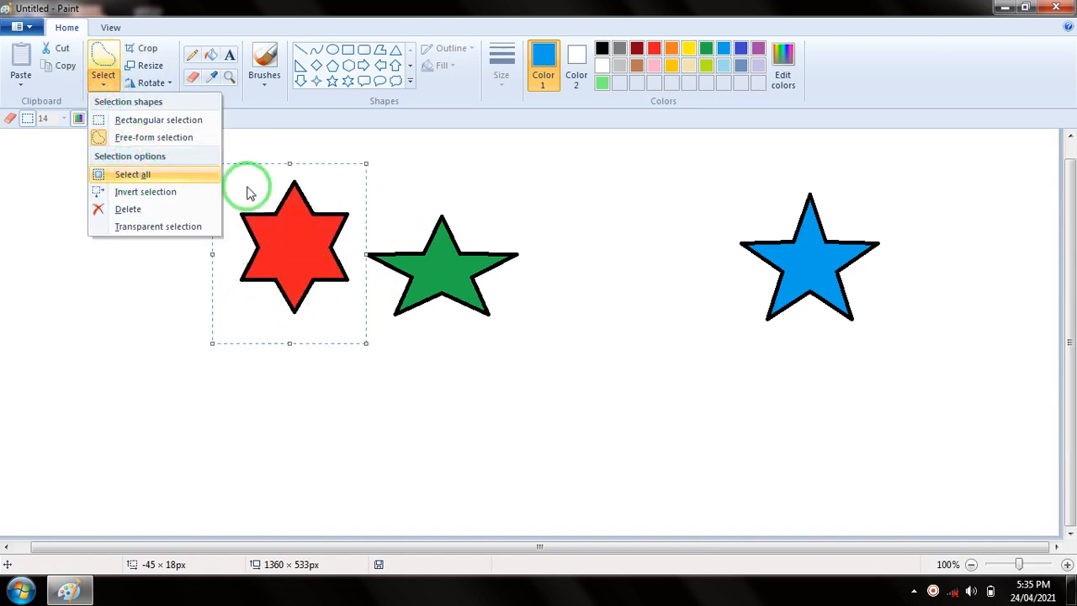
pyautogui.click(474, 190)
pyautogui.click(529, 185)
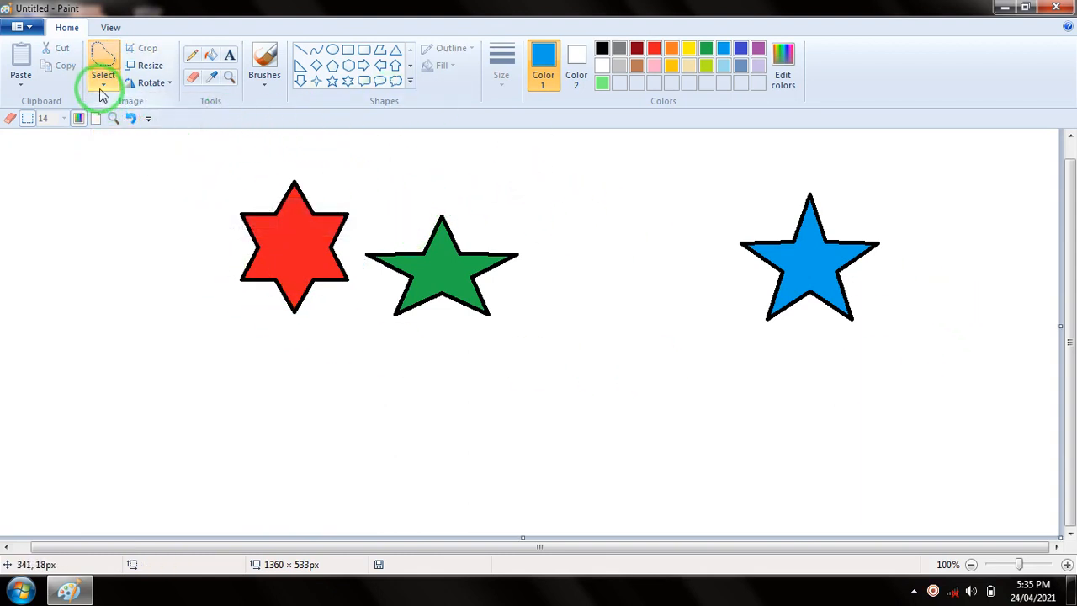
# Select the entire picture with the Select all option
pyautogui.click(100, 92)
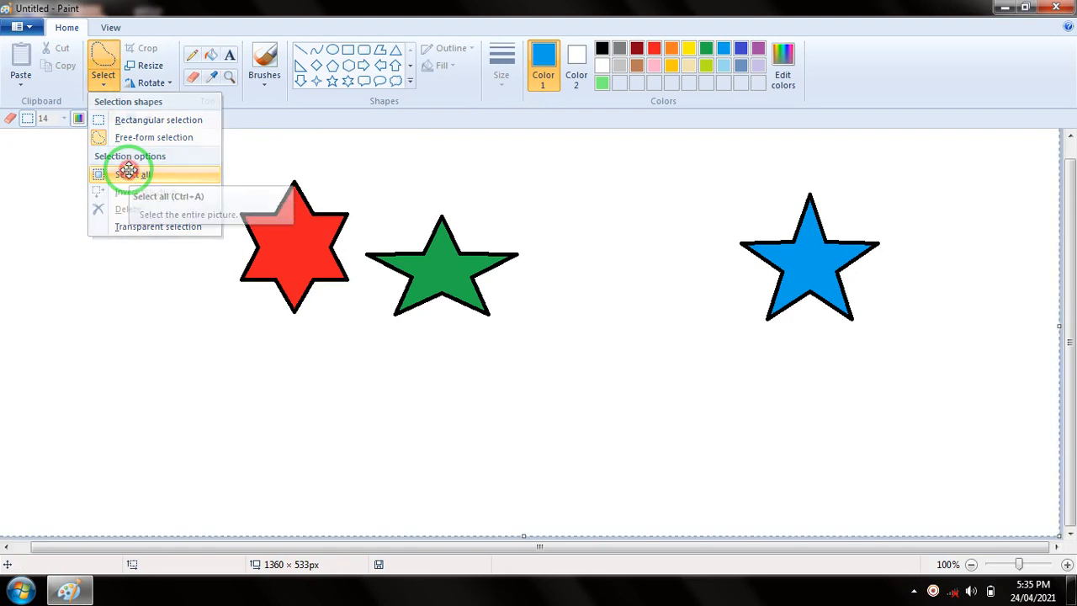
pyautogui.click(132, 175)
pyautogui.click(104, 84)
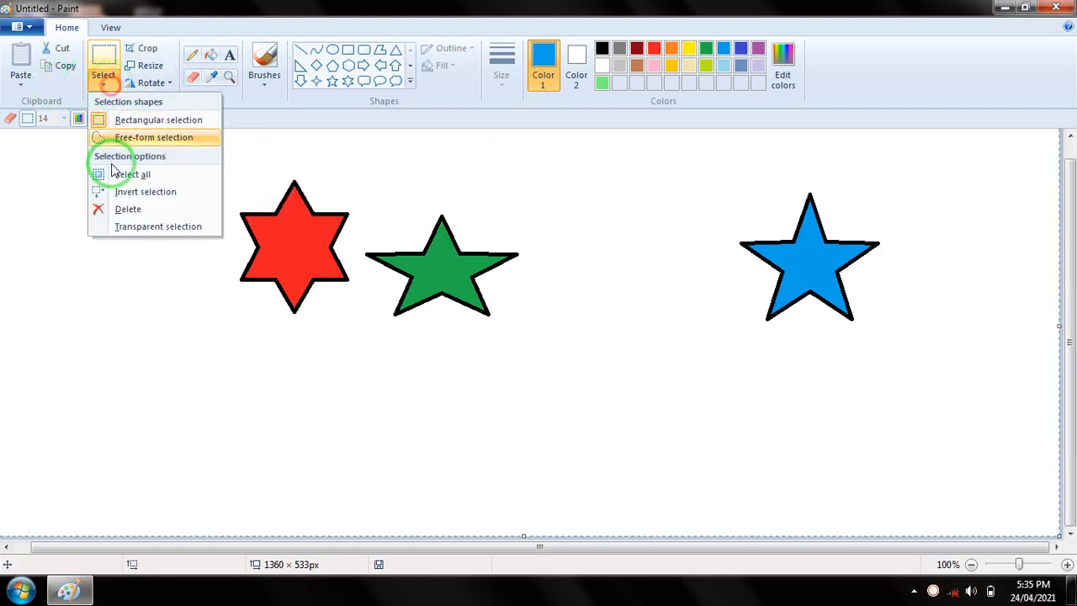
pyautogui.click(131, 174)
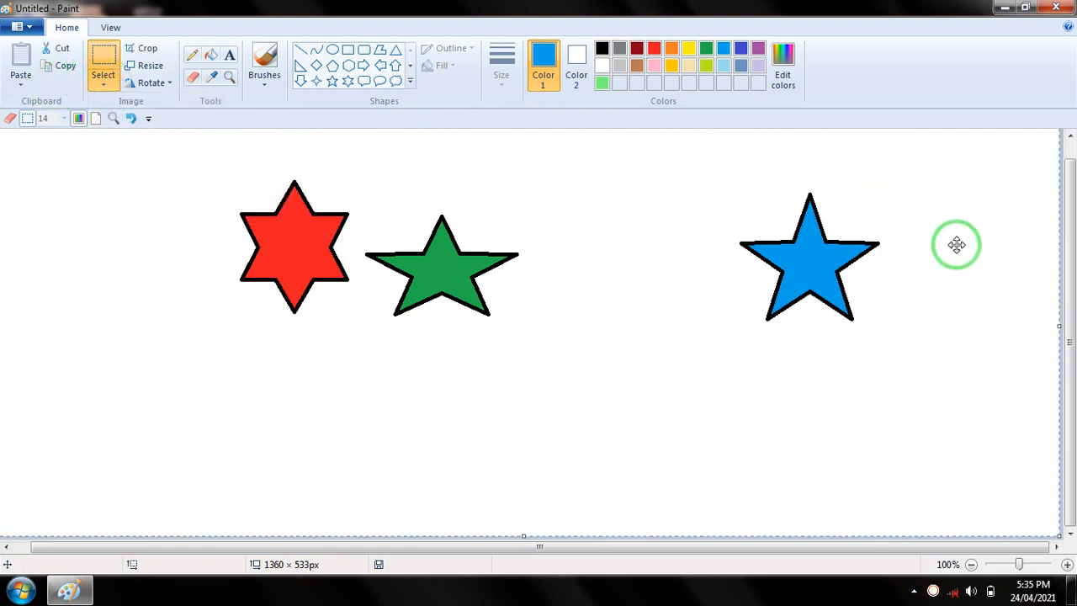
# Switch to free-form selection, and select the entire picture again with the Select all option
pyautogui.moveTo(1072, 365); pyautogui.dragTo(1072, 298)
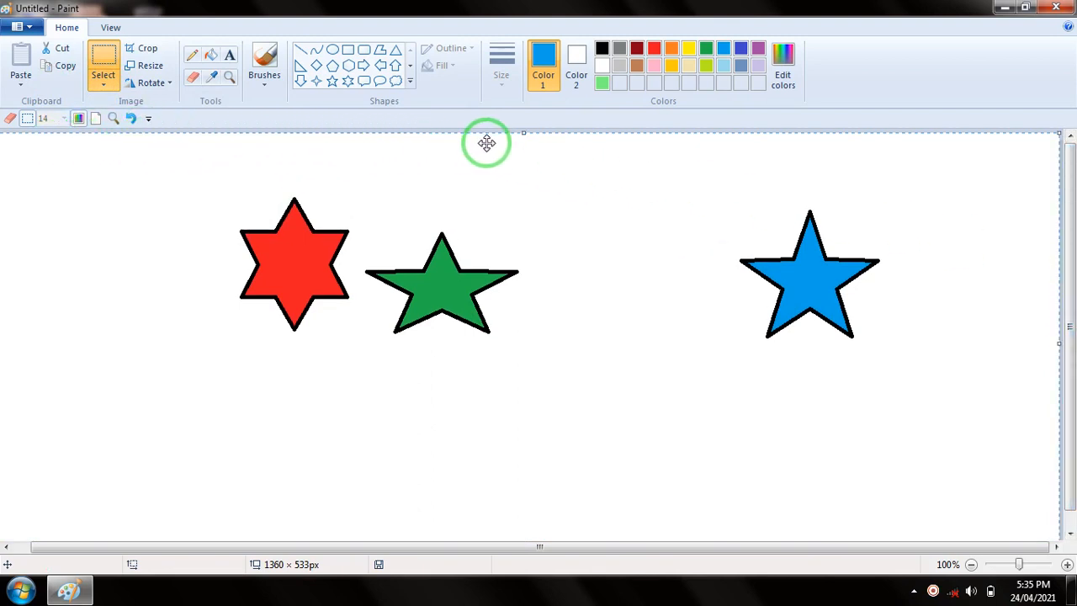
pyautogui.click(112, 89)
pyautogui.click(143, 136)
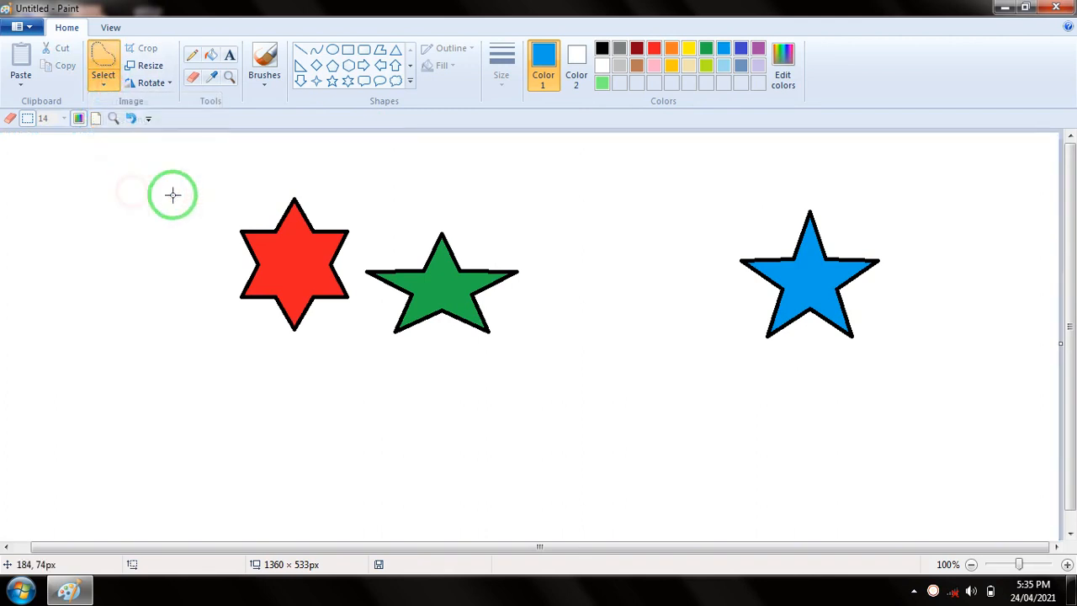
pyautogui.click(103, 82)
pyautogui.click(137, 175)
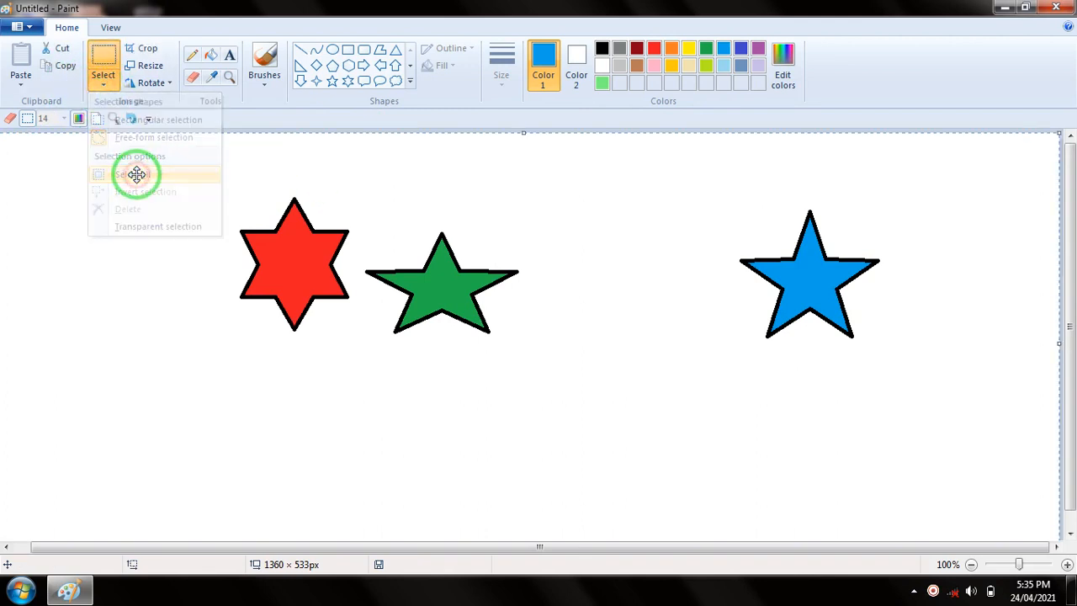
# Review the Invert selection option in the selection choices, and switch to free-form selection
pyautogui.click(104, 83)
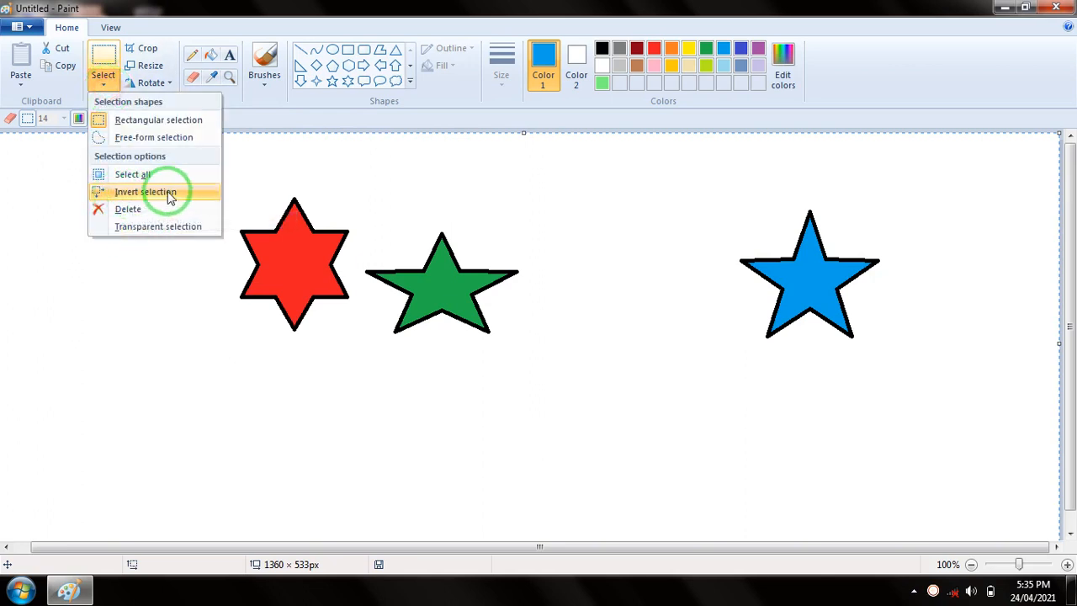
pyautogui.click(441, 163)
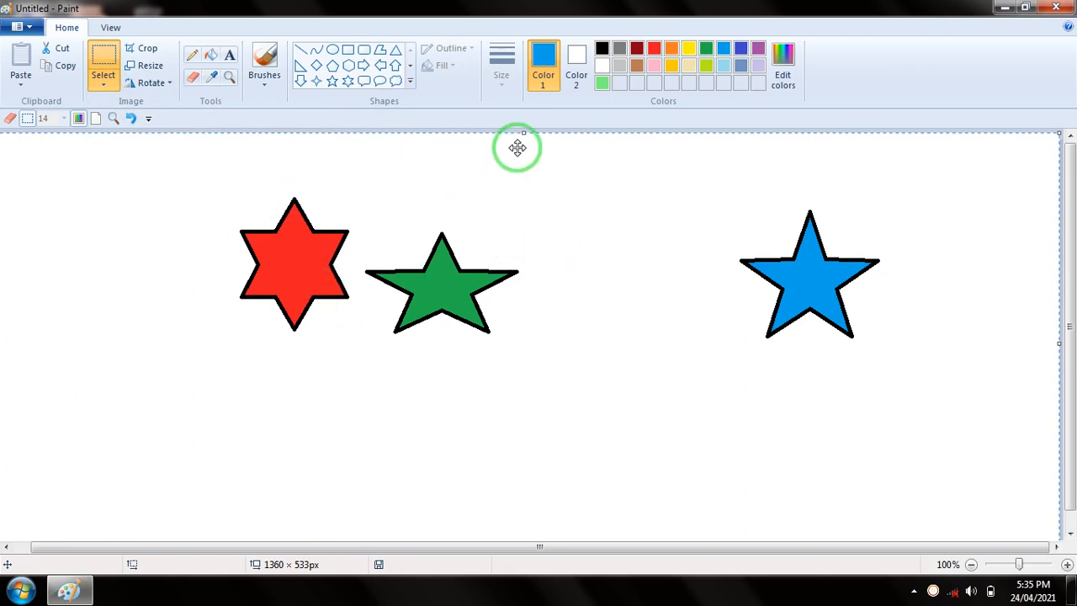
pyautogui.click(100, 91)
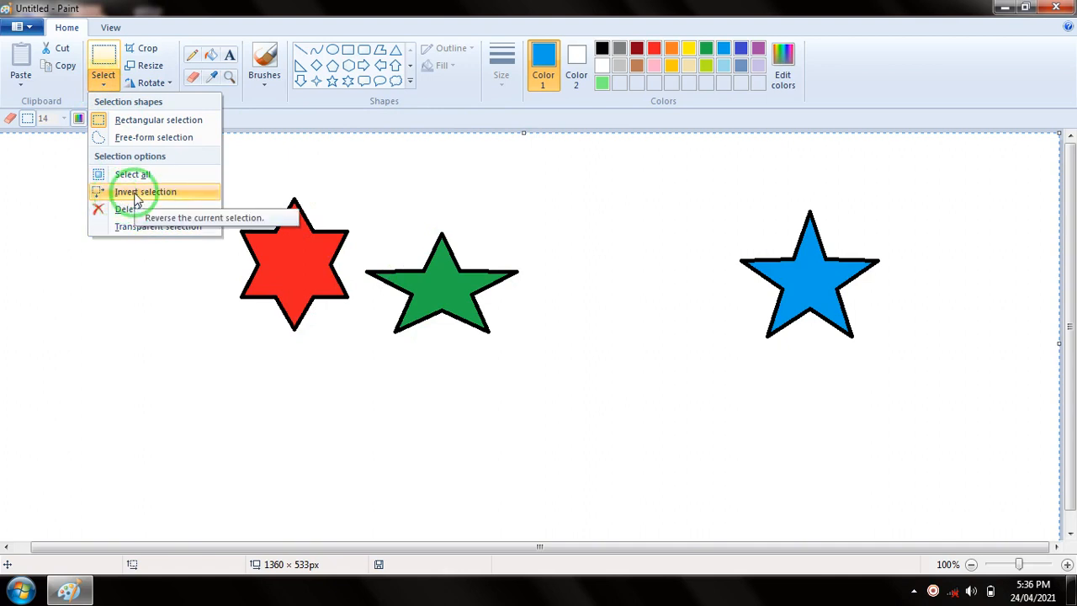
pyautogui.click(155, 138)
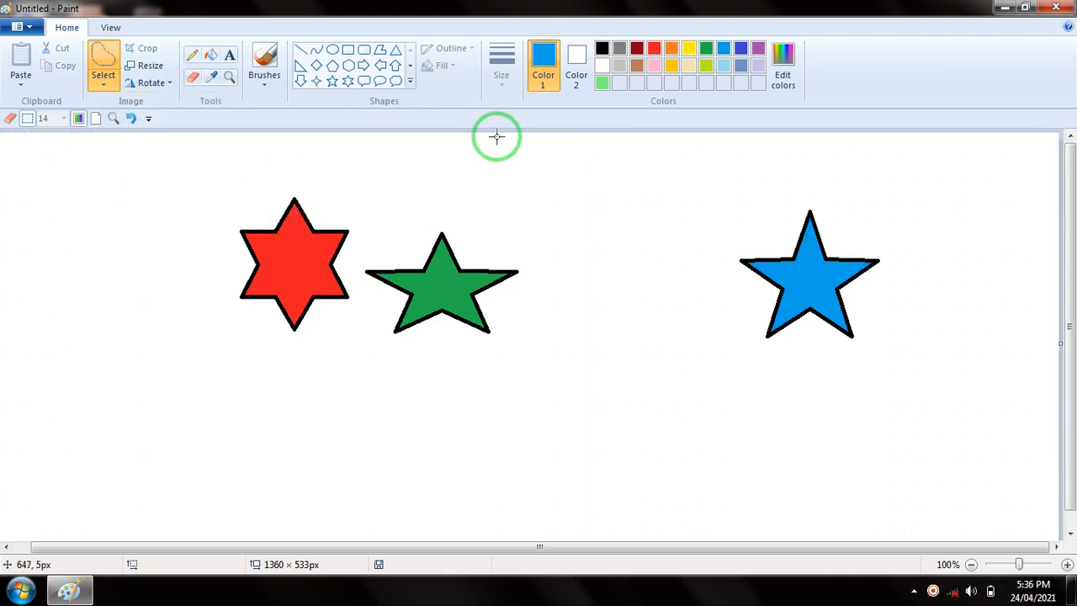
# Try deleting the entire picture with Select all and Delete, and undo the deletion
pyautogui.click(99, 85)
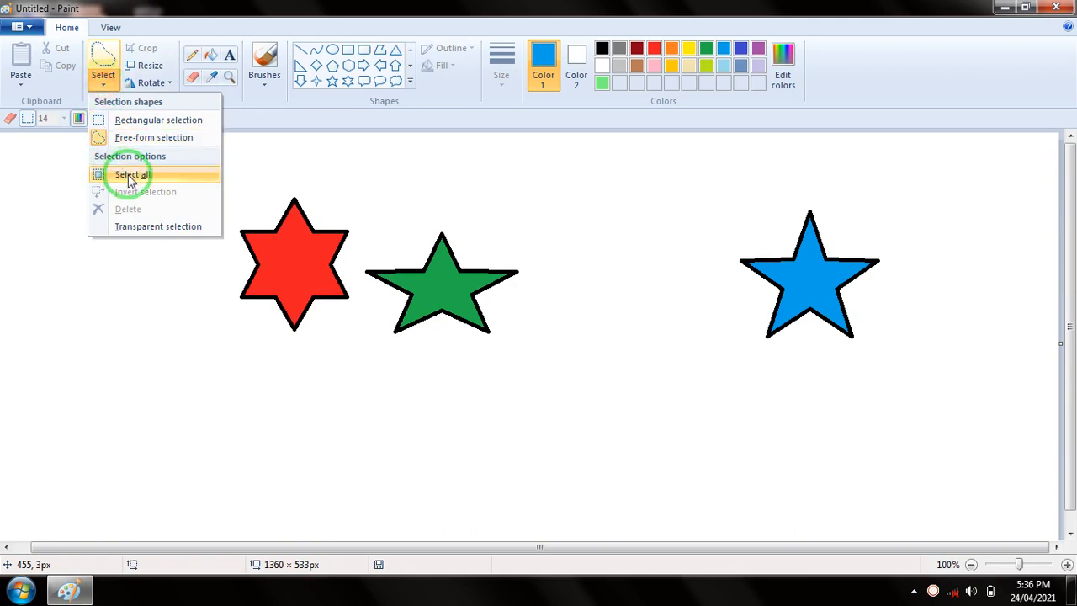
pyautogui.click(131, 176)
pyautogui.click(101, 87)
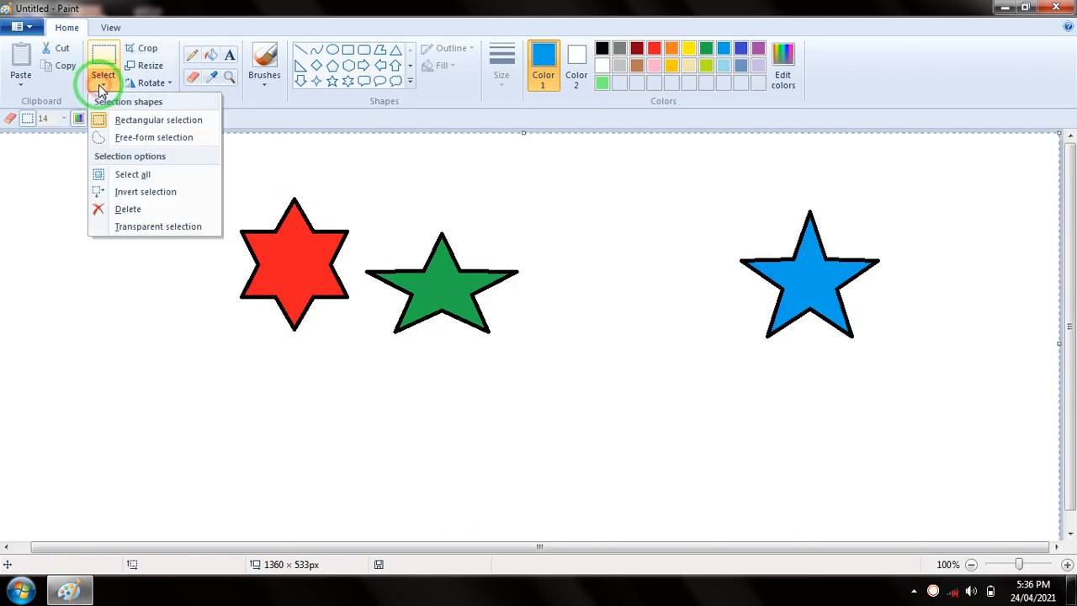
pyautogui.click(135, 216)
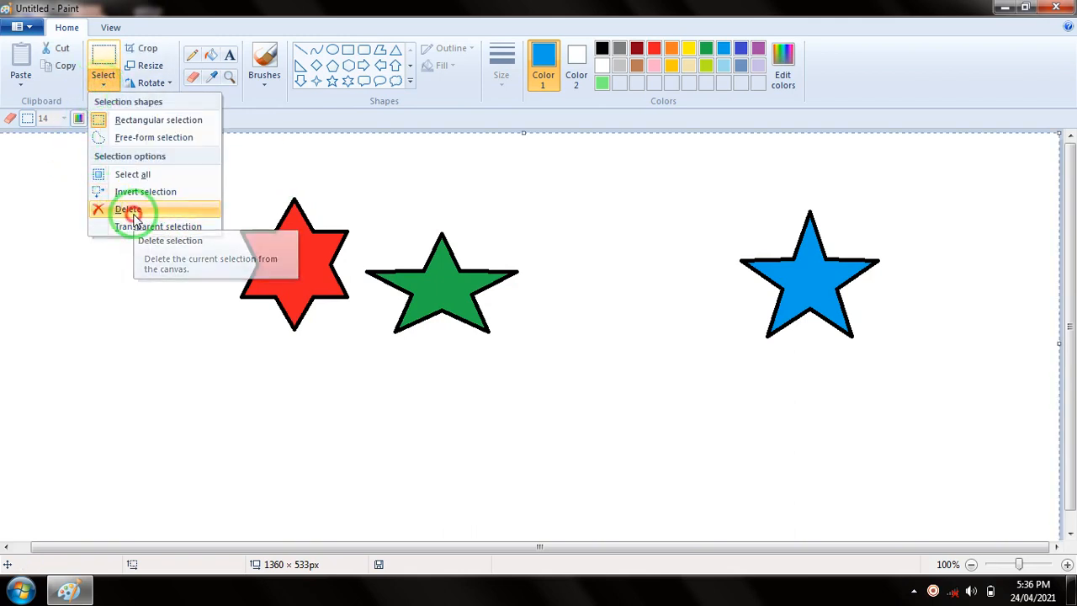
pyautogui.click(104, 84)
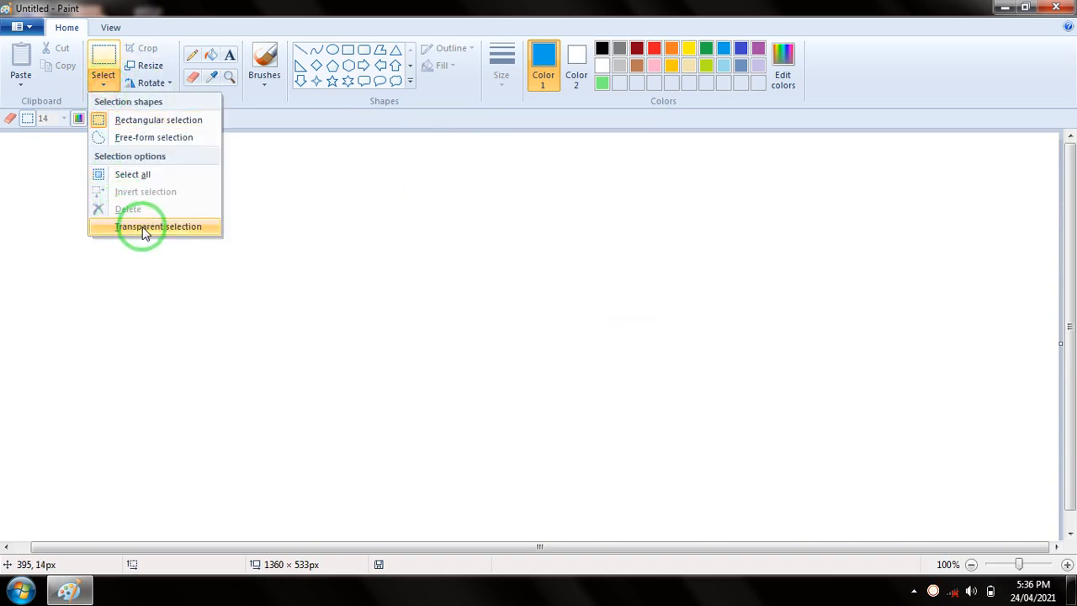
pyautogui.click(307, 210)
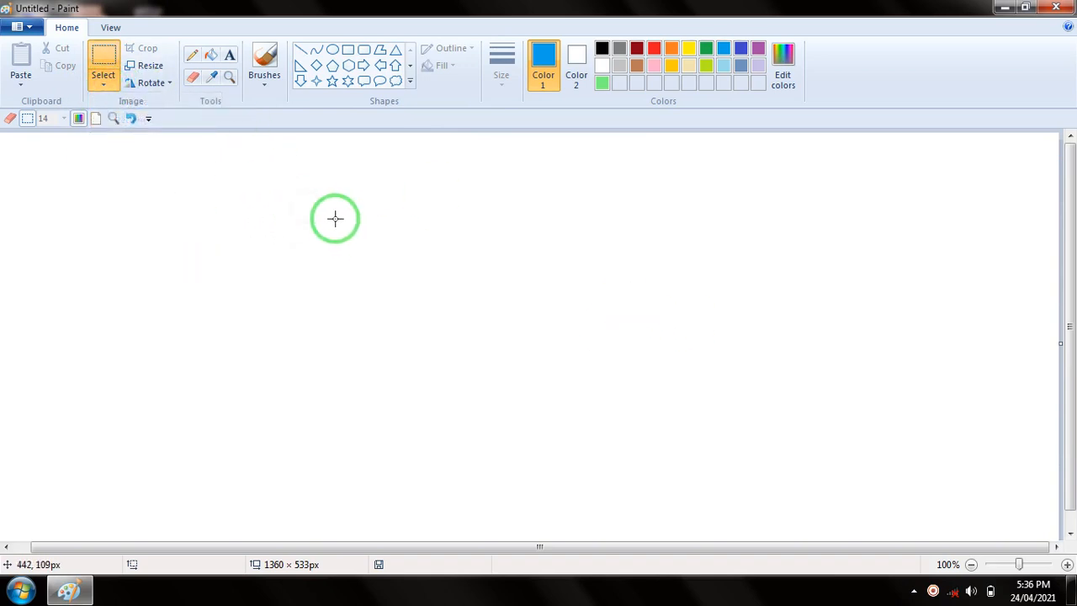
pyautogui.hotkey('ctrl', 'z')
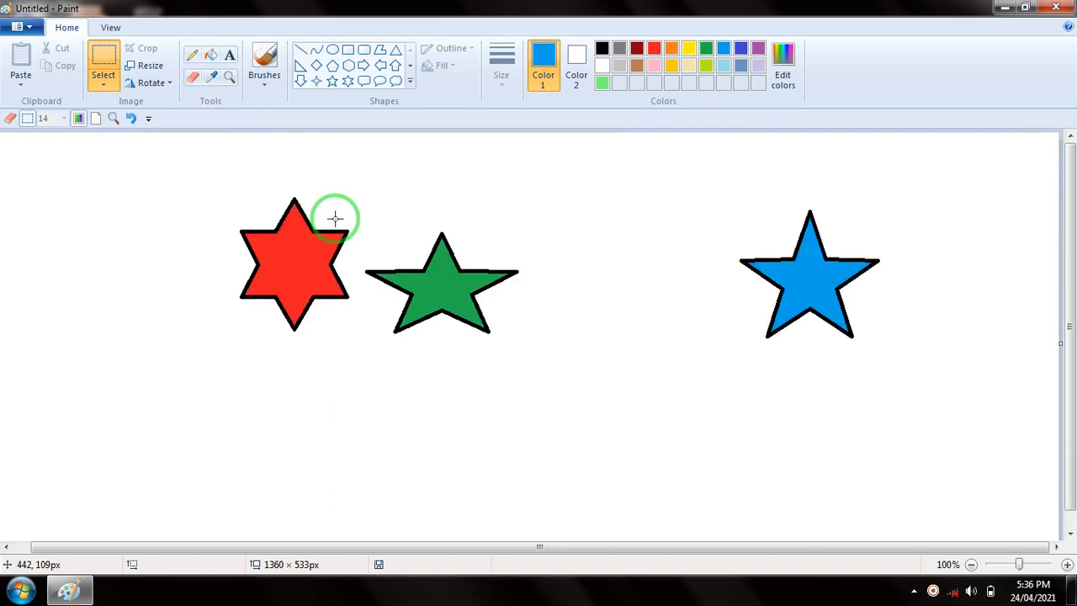
# Draw a black-outlined five-point star about 83 × 86 px between the green and blue stars, and fill it orange
pyautogui.click(333, 81)
pyautogui.moveTo(560, 223); pyautogui.dragTo(628, 292)
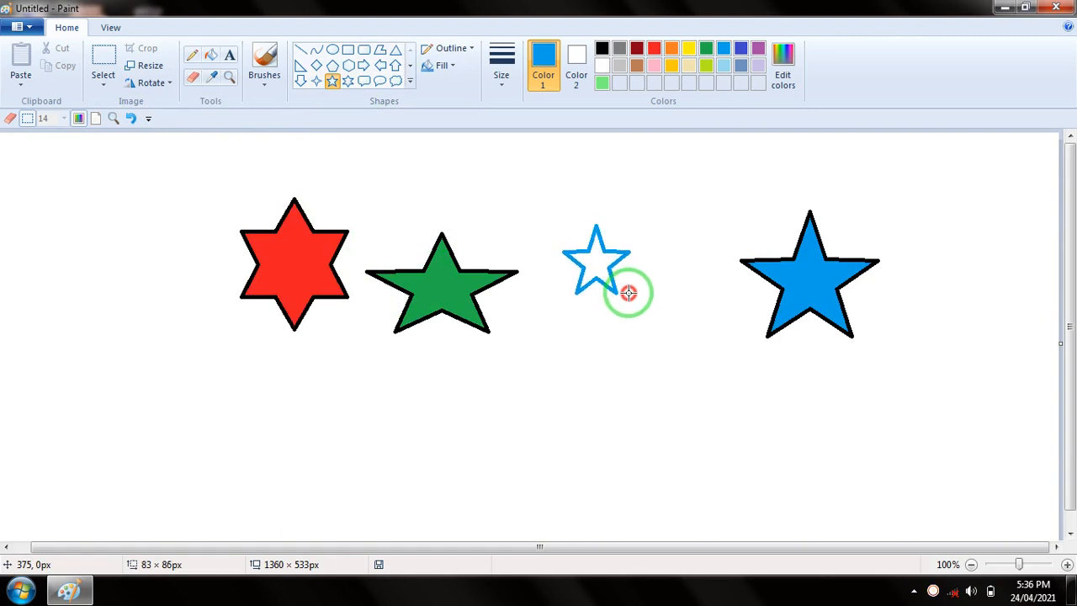
pyautogui.click(602, 48)
pyautogui.click(672, 172)
pyautogui.click(671, 48)
pyautogui.click(210, 55)
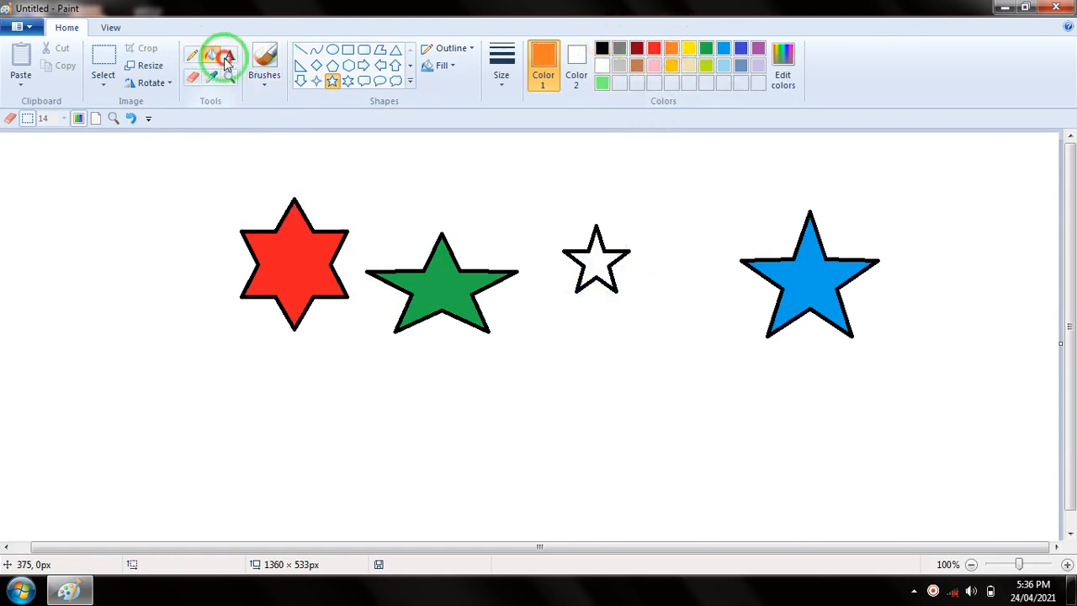
pyautogui.click(605, 259)
pyautogui.click(98, 81)
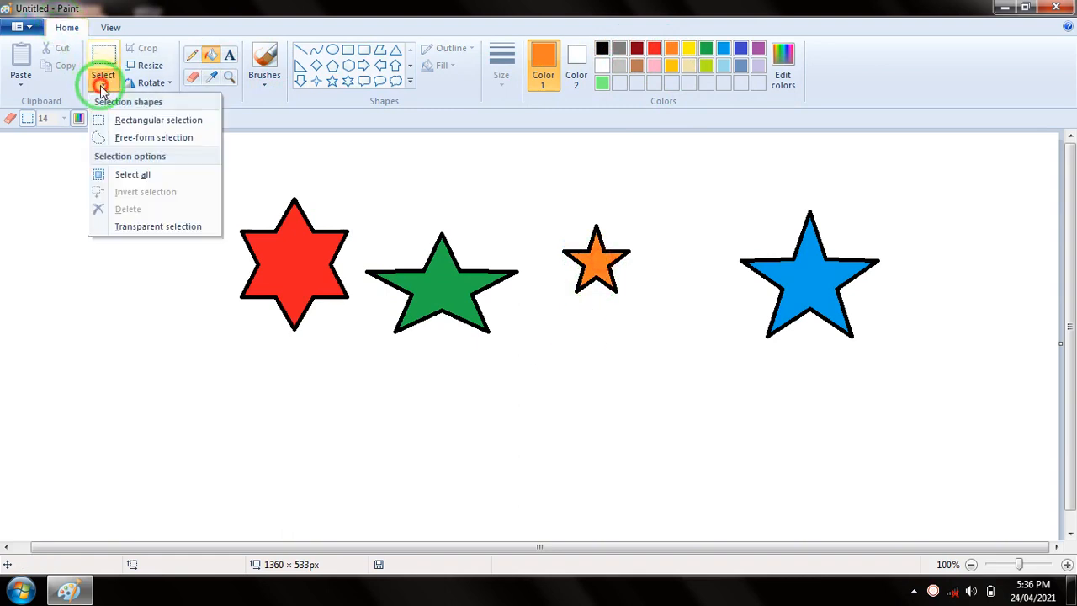
pyautogui.click(295, 177)
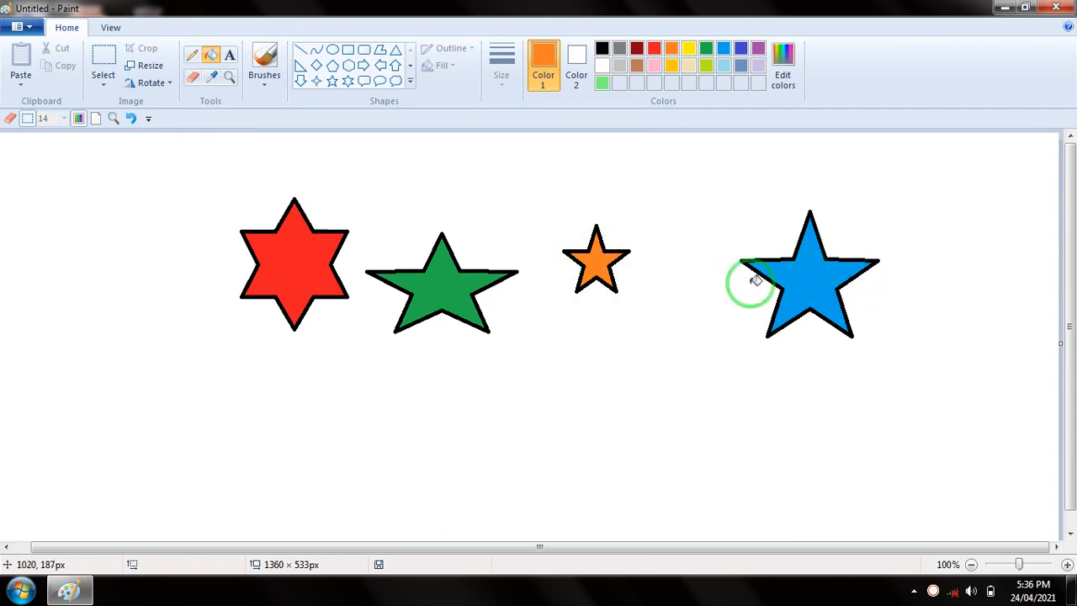
pyautogui.click(104, 84)
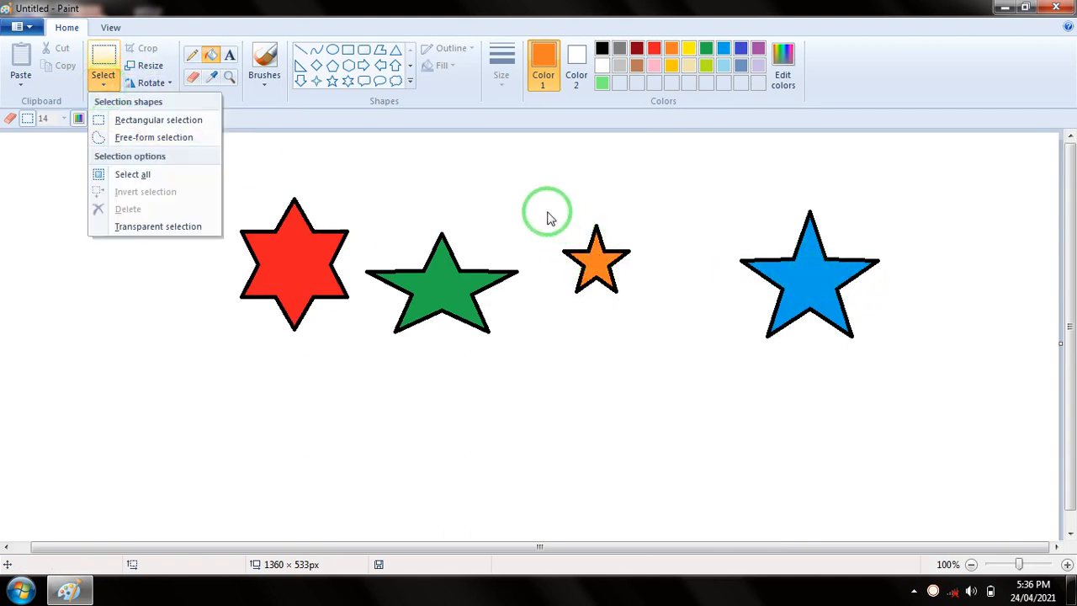
pyautogui.click(551, 217)
# Enclose the orange star in a rectangular selection, and move it onto the blue star and back off to the empty space beside it
pyautogui.click(103, 84)
pyautogui.click(135, 120)
pyautogui.moveTo(543, 212); pyautogui.dragTo(640, 303)
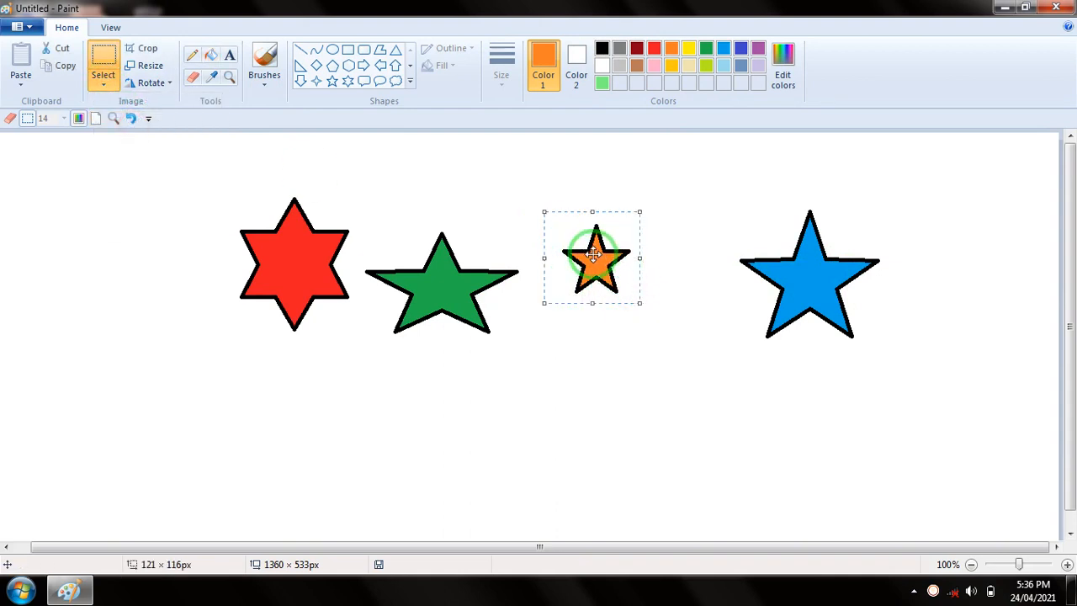
pyautogui.moveTo(595, 254); pyautogui.dragTo(812, 272)
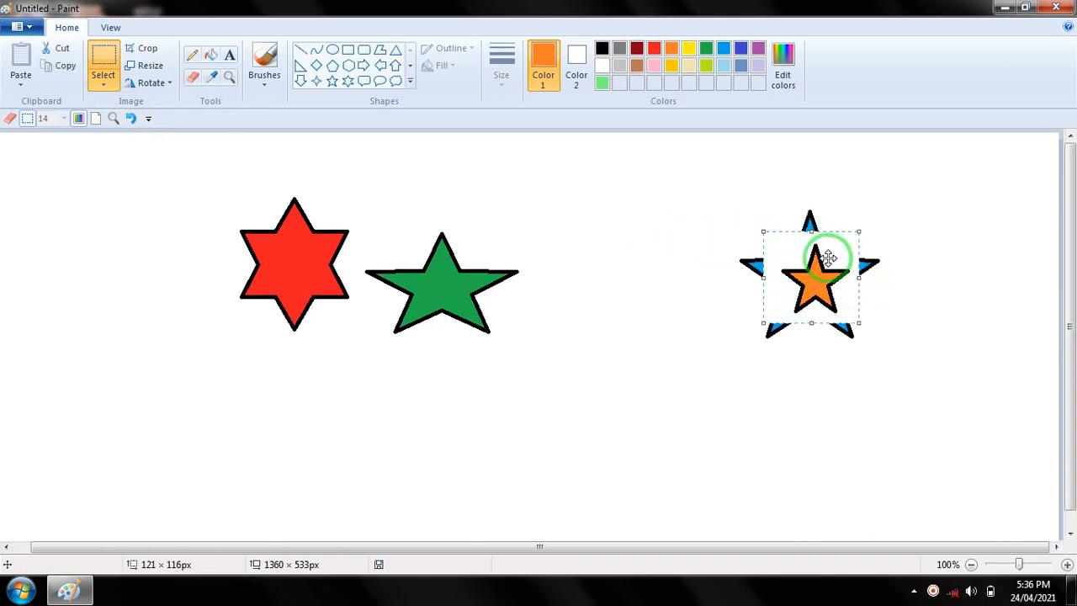
pyautogui.moveTo(814, 279); pyautogui.dragTo(642, 292)
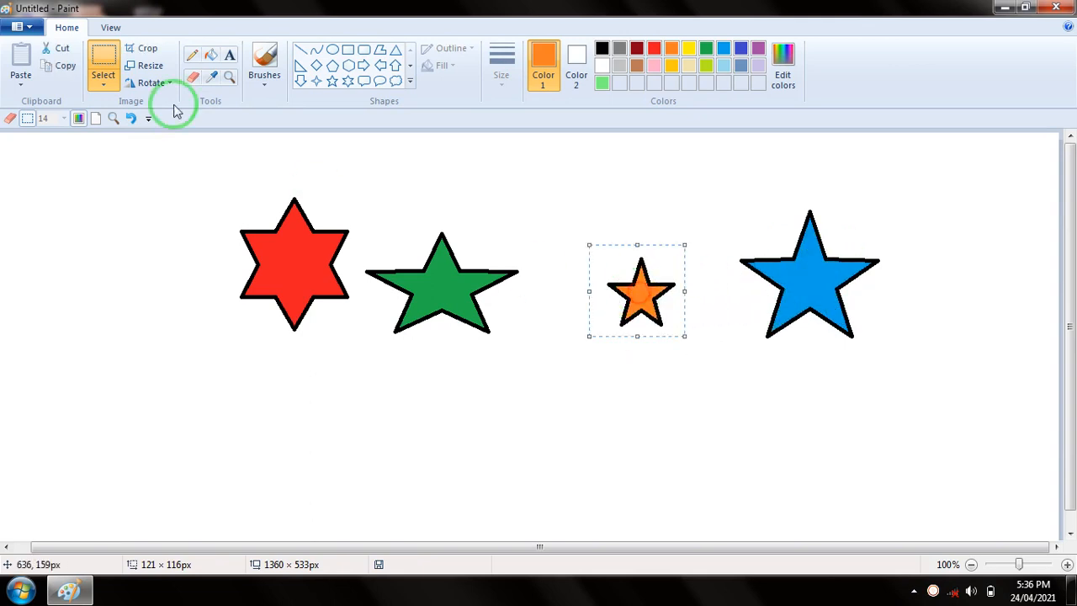
# Turn on Transparent selection, and move the selected orange star onto the centre of the blue star
pyautogui.click(112, 93)
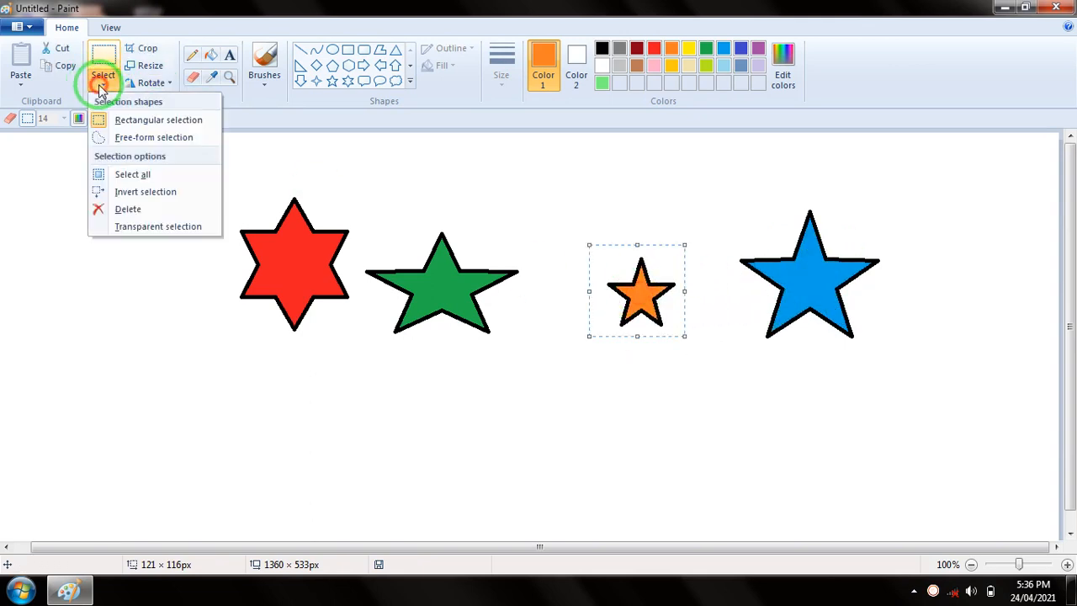
pyautogui.click(123, 229)
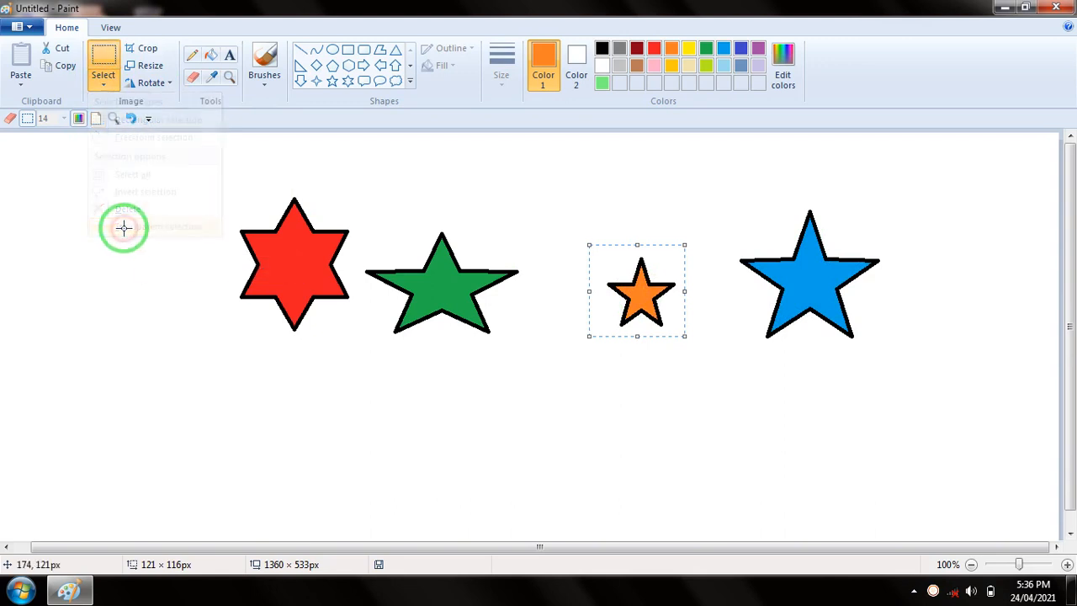
pyautogui.click(102, 85)
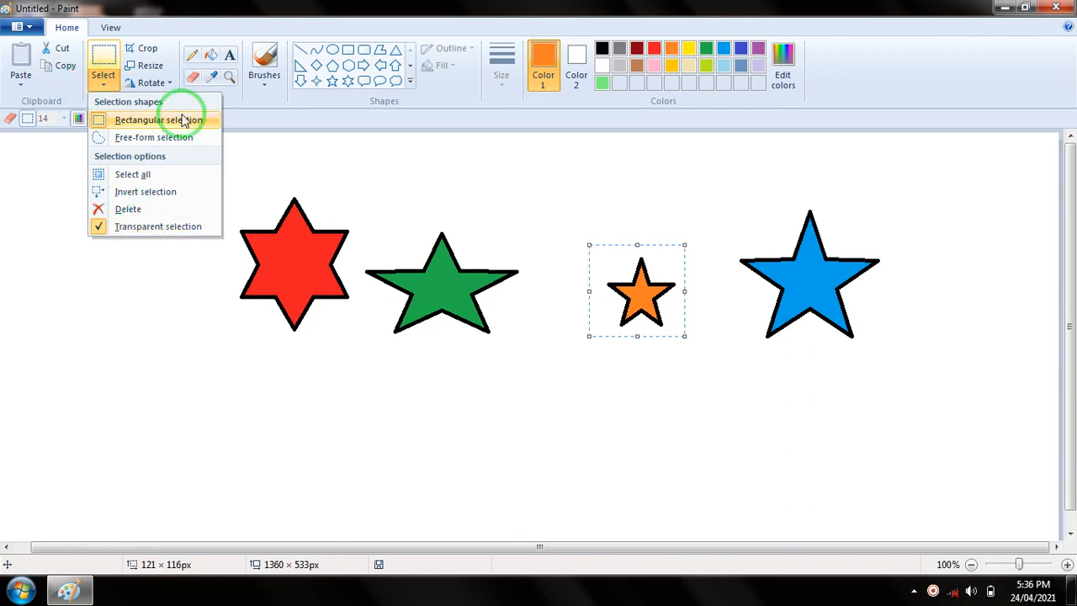
pyautogui.click(640, 290)
pyautogui.moveTo(640, 291); pyautogui.dragTo(808, 272)
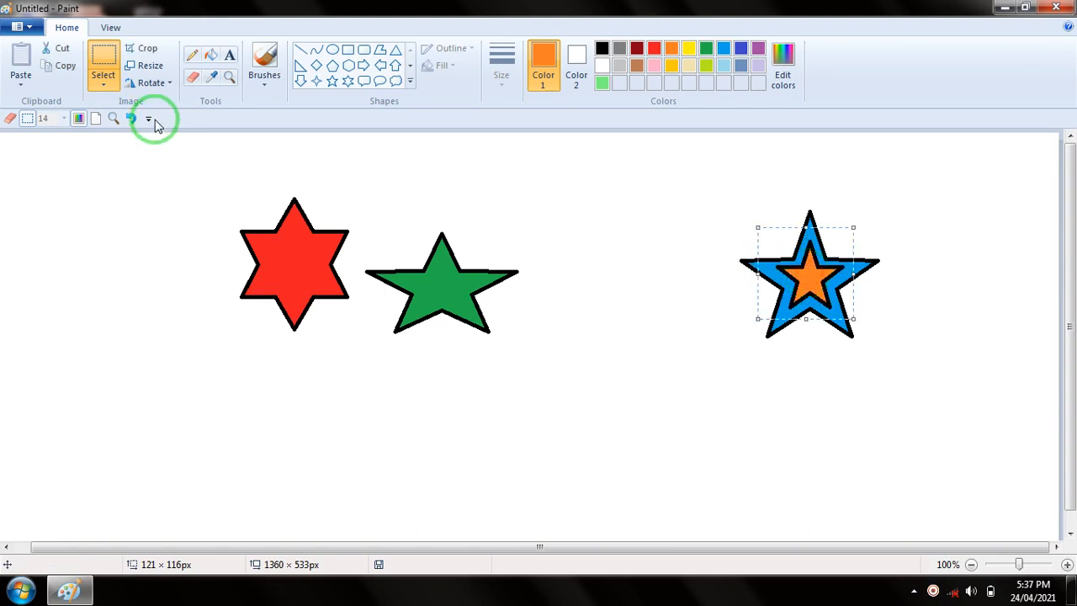
pyautogui.click(110, 91)
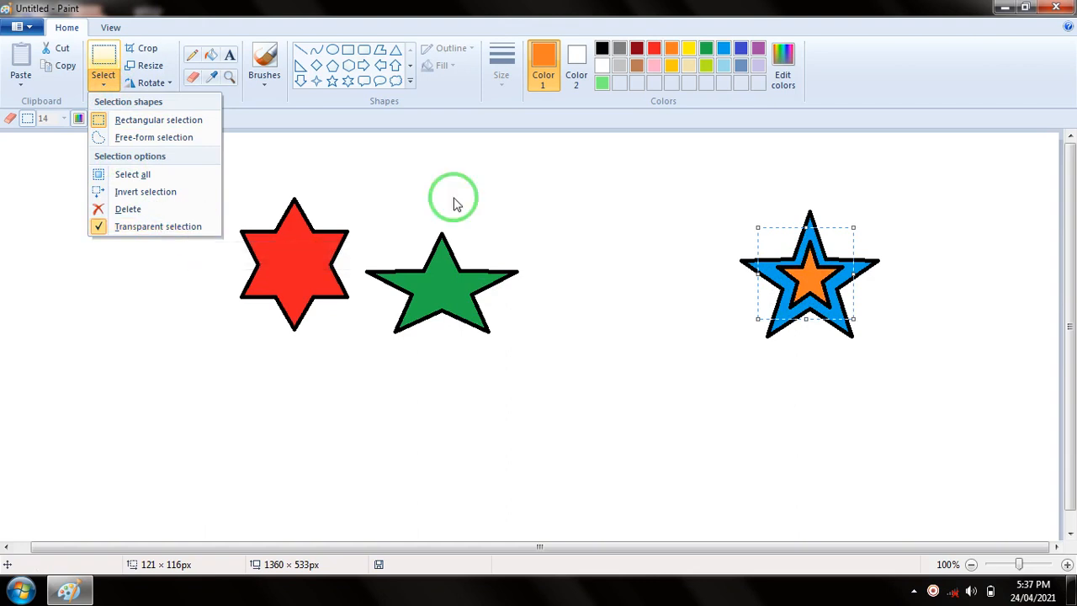
pyautogui.click(279, 154)
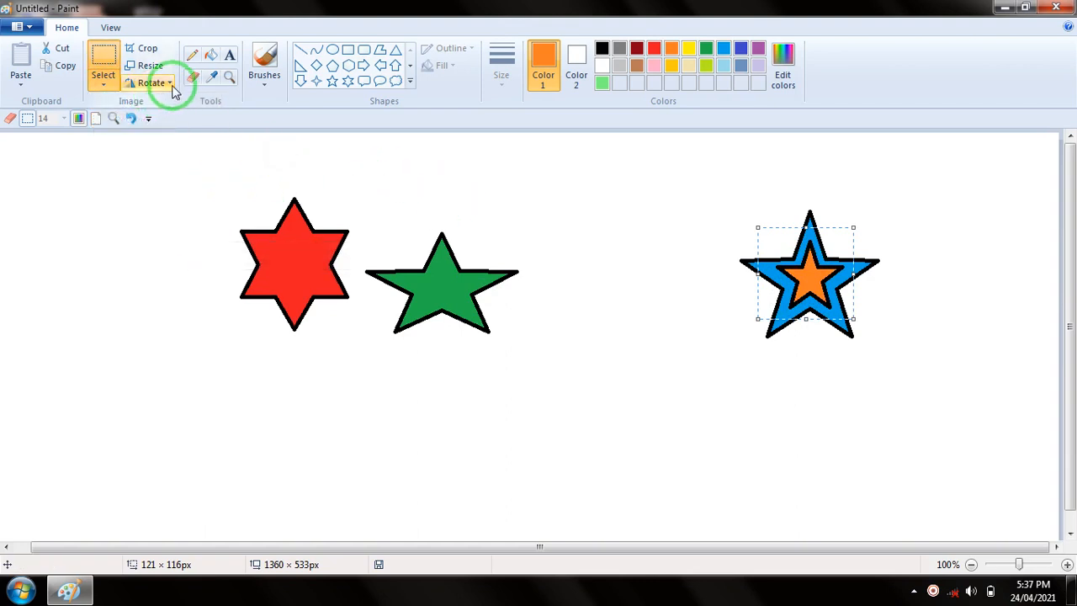
# Draw a heart shape with a black outline in the empty area below and between the green and blue stars
pyautogui.click(410, 81)
pyautogui.click(303, 98)
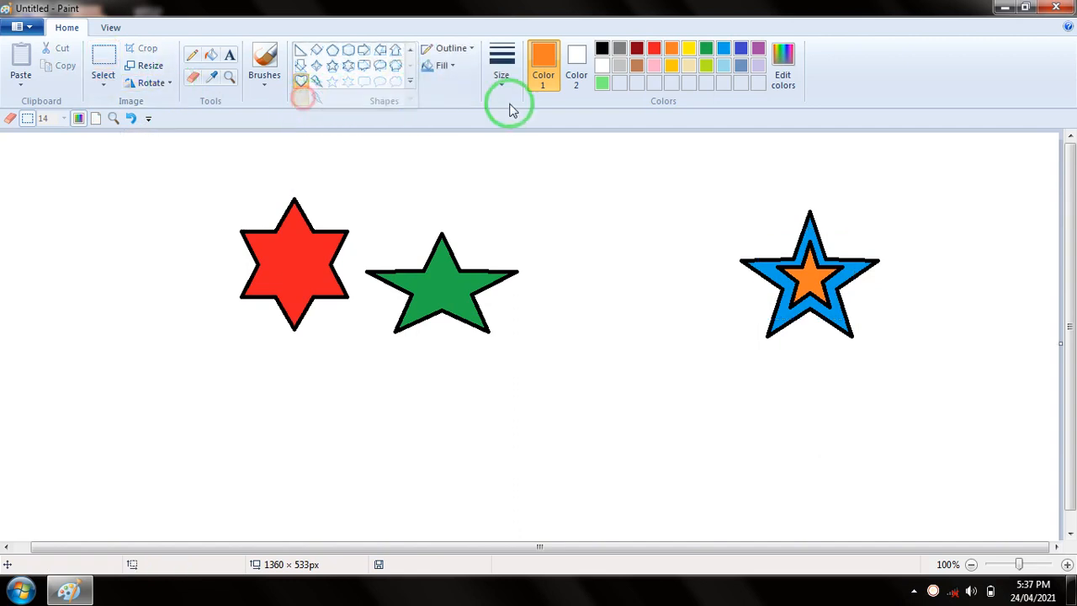
pyautogui.click(602, 48)
pyautogui.moveTo(550, 356); pyautogui.dragTo(650, 456)
pyautogui.click(651, 305)
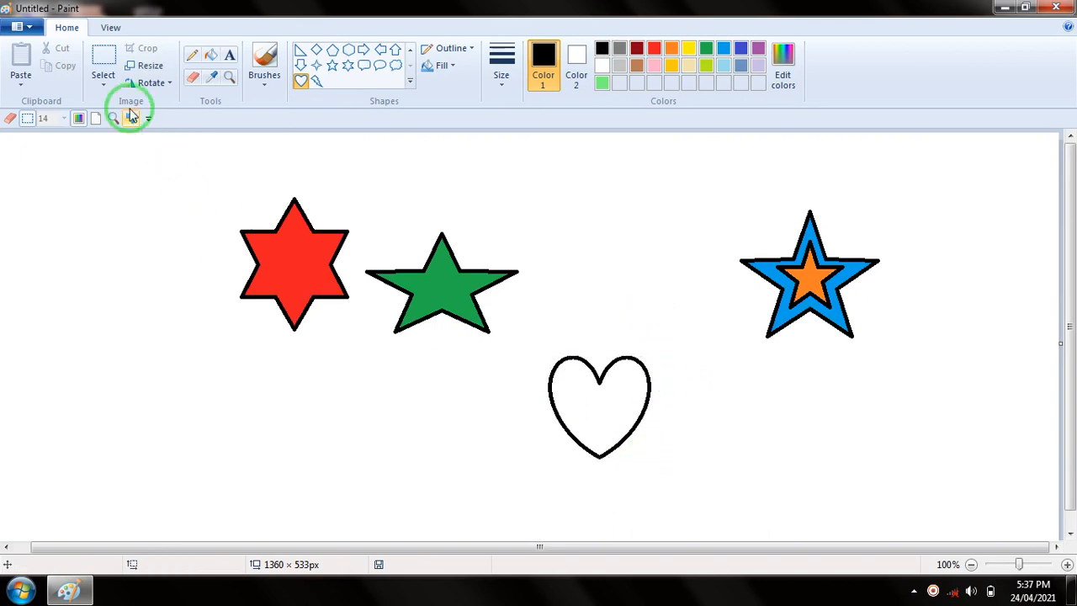
# Move the heart slightly down and to the right using a rectangular selection, and deselect it
pyautogui.click(102, 76)
pyautogui.click(121, 122)
pyautogui.moveTo(507, 328); pyautogui.dragTo(721, 514)
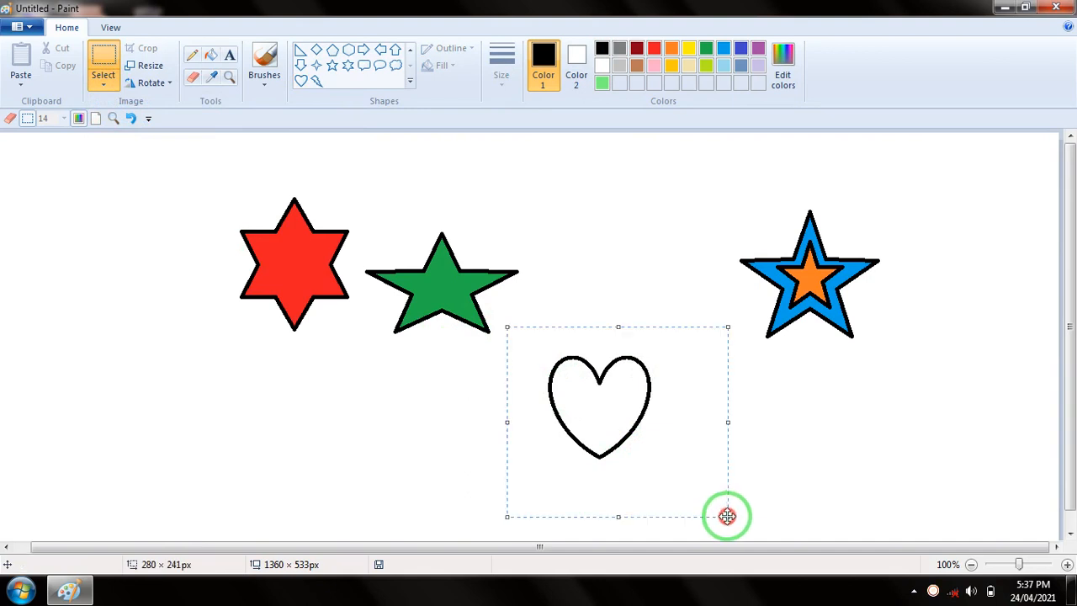
pyautogui.moveTo(611, 413); pyautogui.dragTo(645, 428)
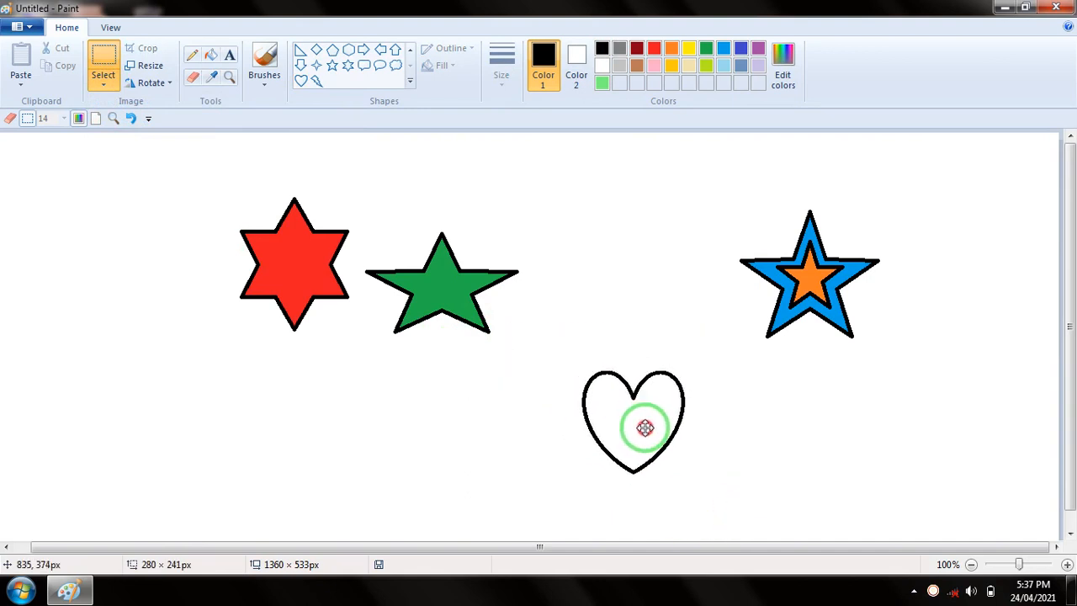
pyautogui.click(571, 294)
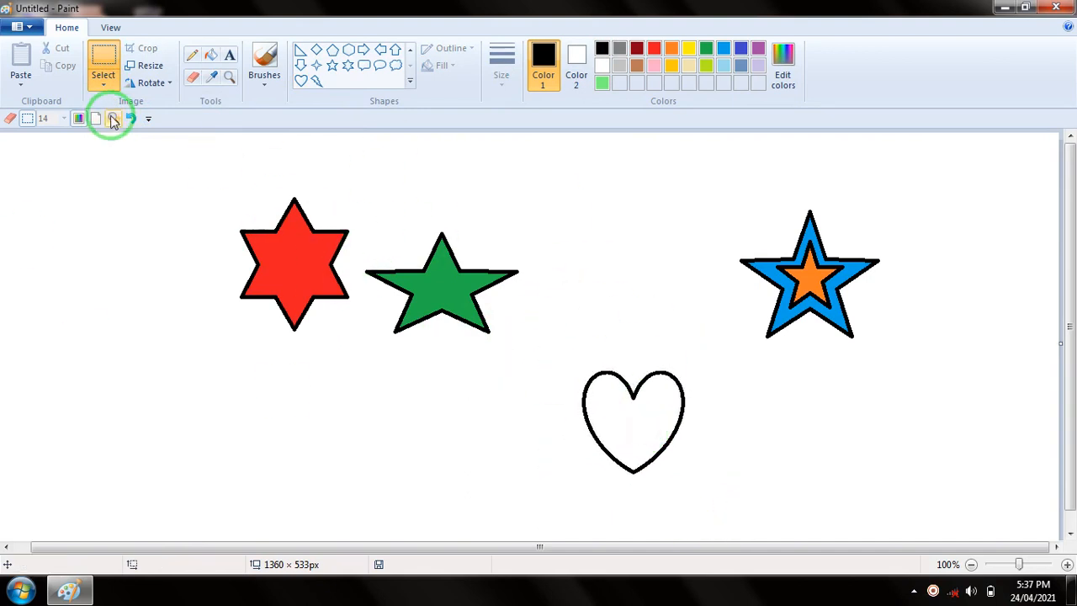
# Rotate the whole picture left 90°, and rotate it back right 90°
pyautogui.click(155, 84)
pyautogui.click(179, 118)
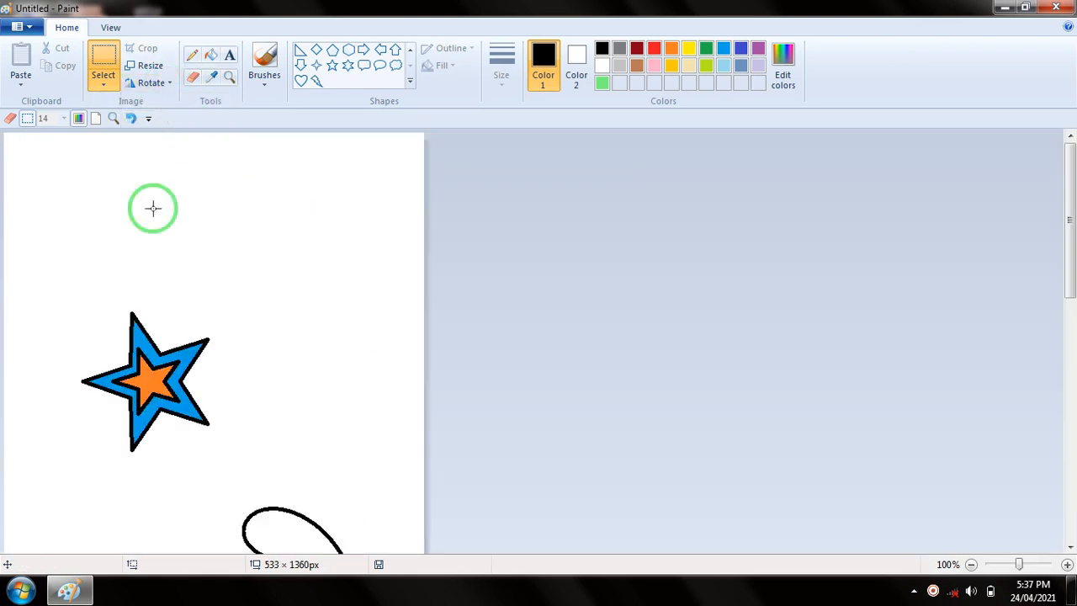
pyautogui.click(170, 84)
pyautogui.click(173, 101)
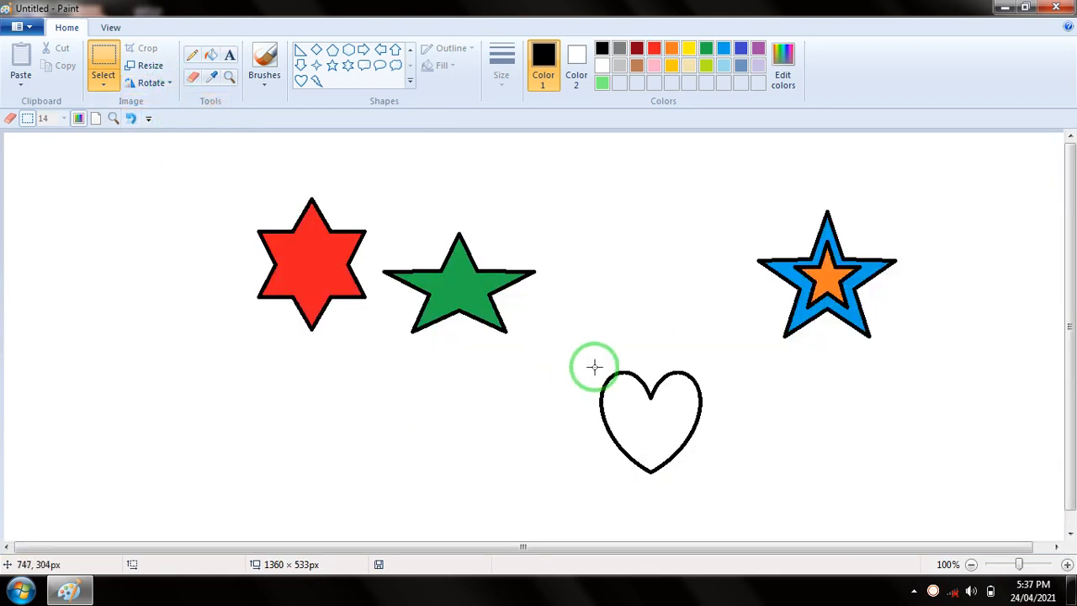
# Fill the heart with yellow
pyautogui.click(207, 59)
pyautogui.click(688, 48)
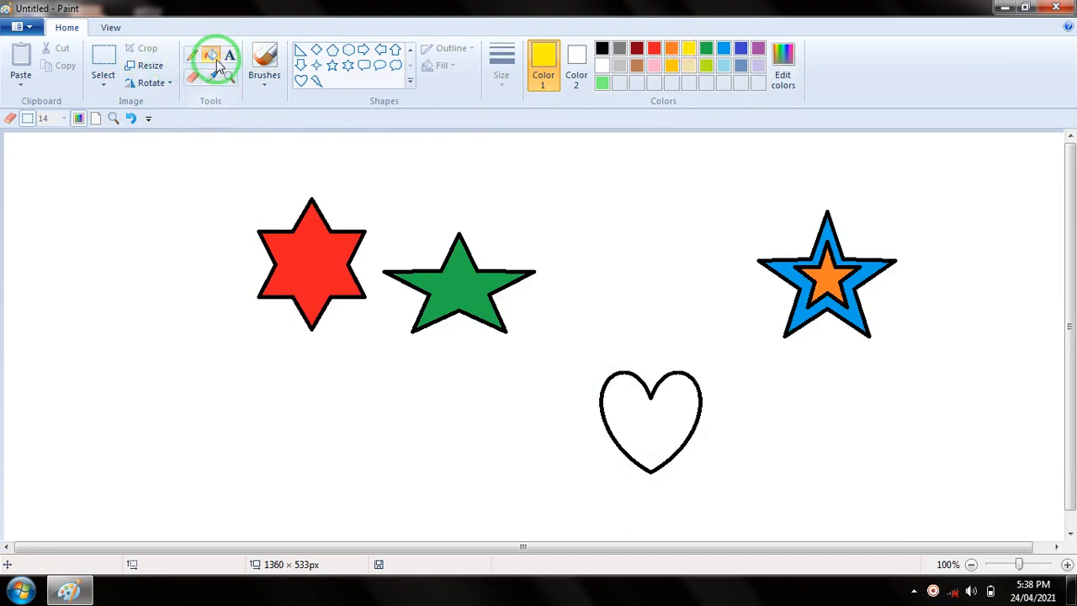
pyautogui.click(640, 412)
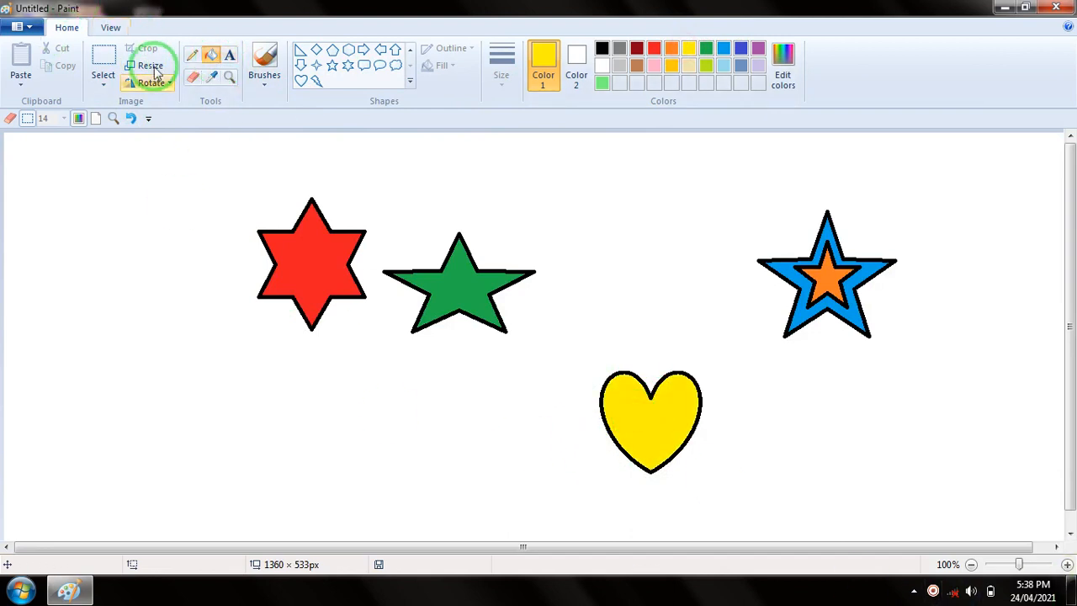
# Select the yellow heart with a rectangular selection of about 281 × 263 px, and rotate it right 90°
pyautogui.click(101, 85)
pyautogui.click(102, 114)
pyautogui.moveTo(544, 324); pyautogui.dragTo(766, 532)
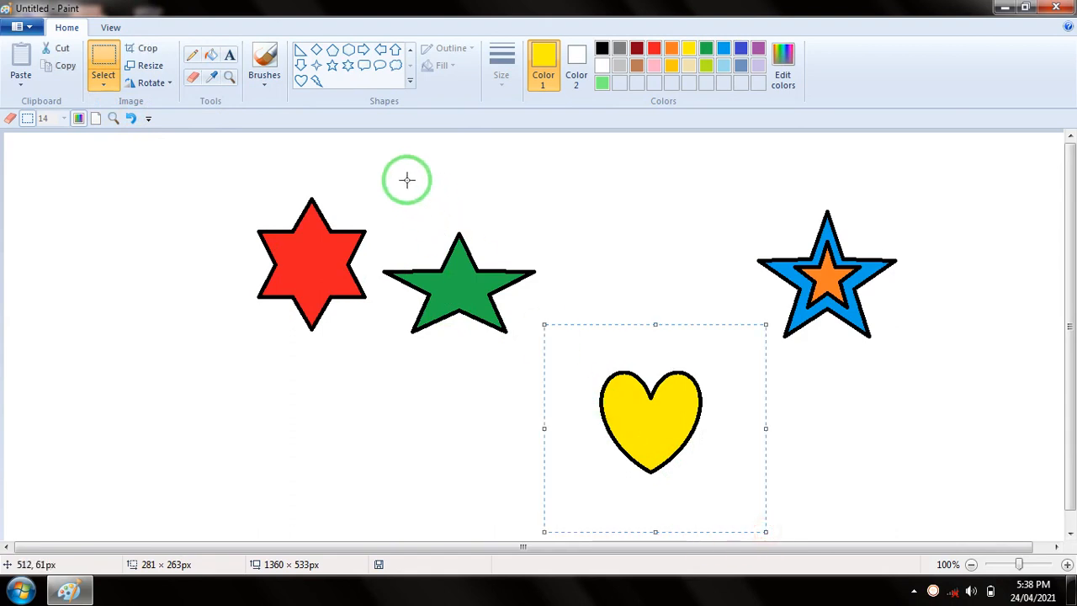
pyautogui.click(171, 84)
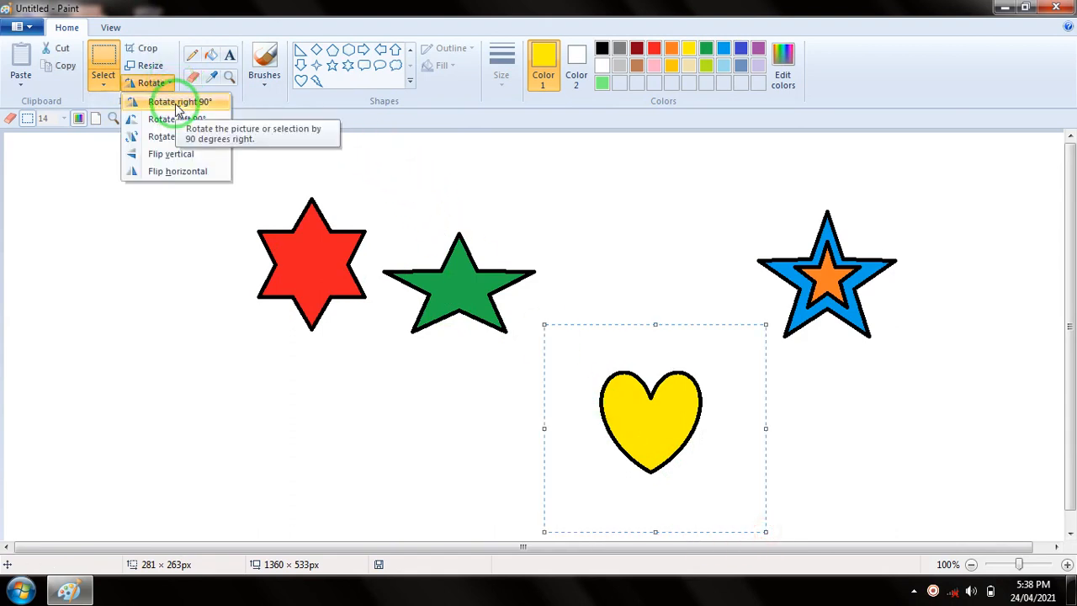
pyautogui.click(177, 103)
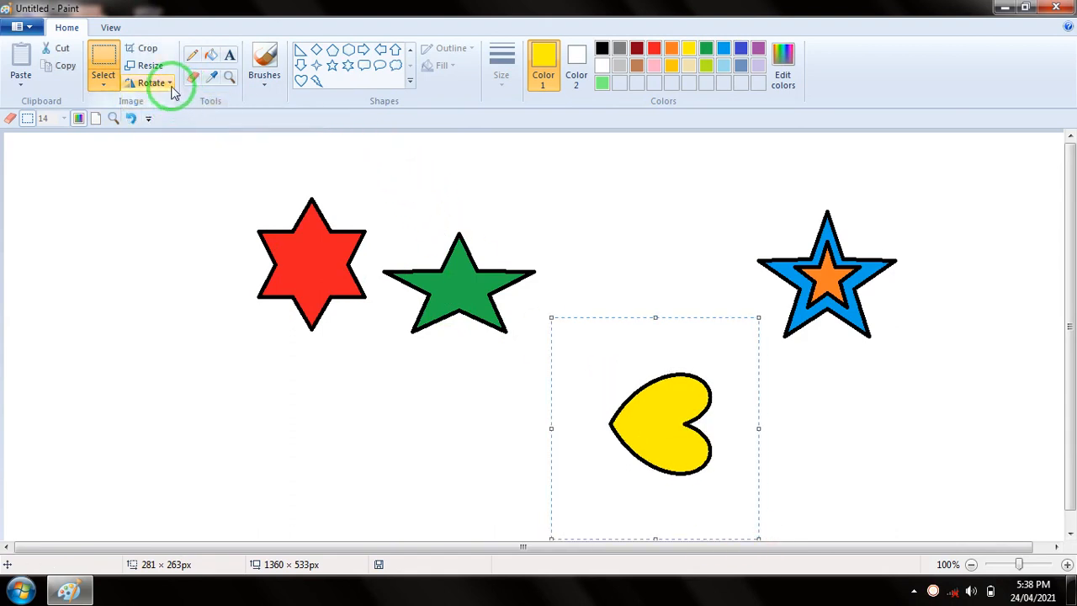
# Rotate the selected heart right 90° once more, and rotate it back left 90°
pyautogui.click(171, 84)
pyautogui.click(163, 102)
pyautogui.click(168, 85)
pyautogui.click(177, 119)
# Flip the selected heart vertically and horizontally, and rotate it right 90° so it stands upright
pyautogui.click(168, 82)
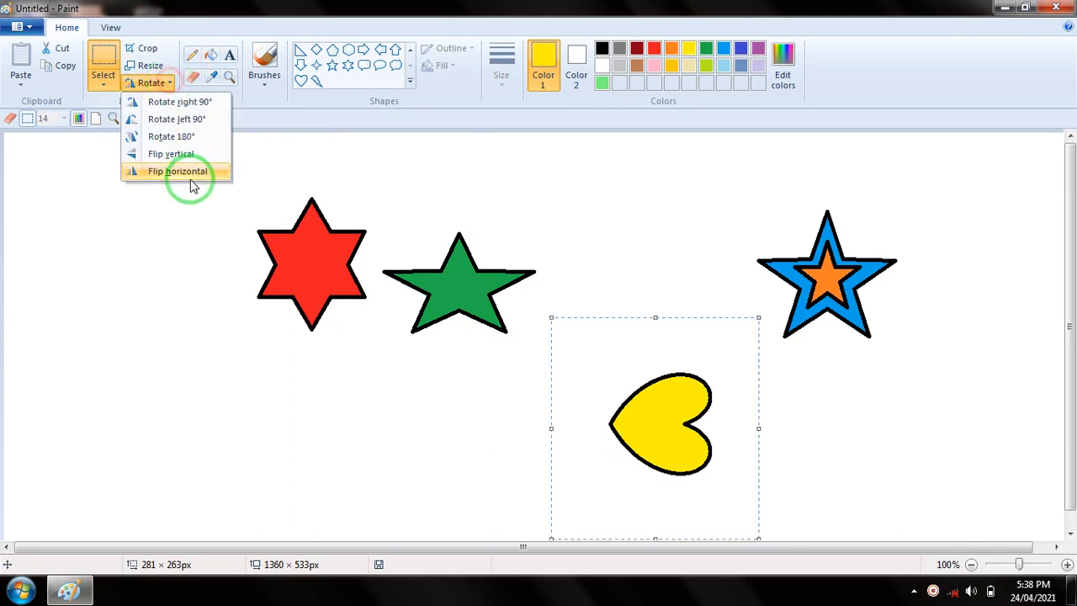
pyautogui.click(173, 153)
pyautogui.click(168, 83)
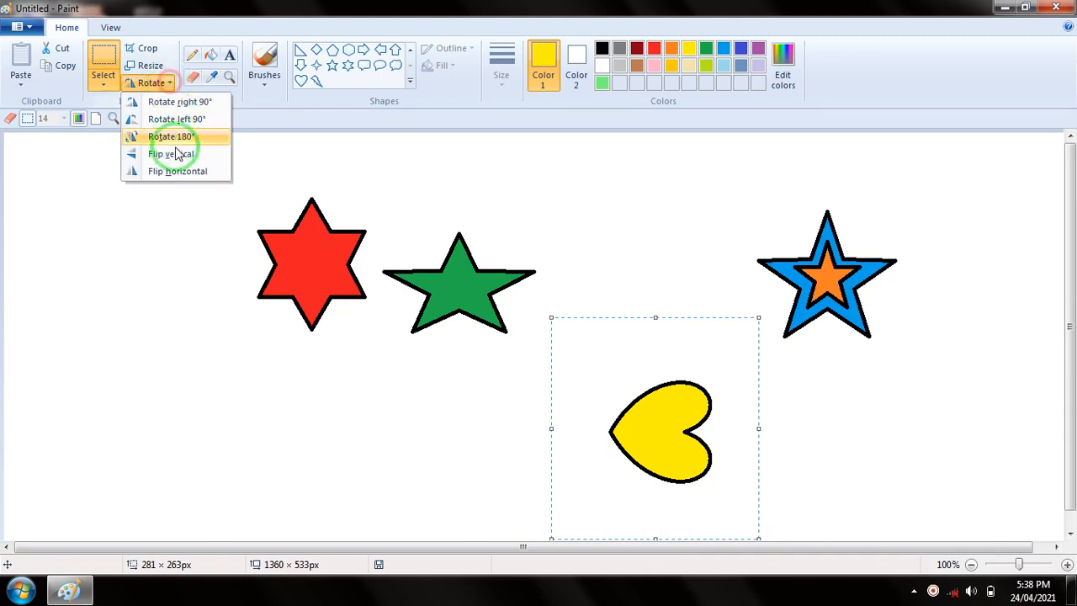
pyautogui.click(175, 167)
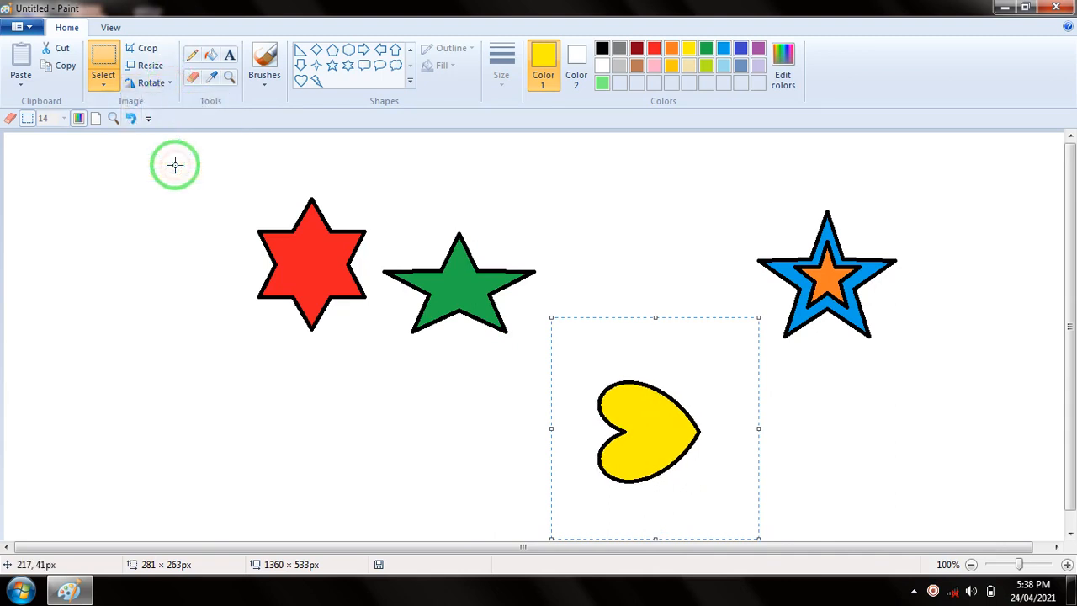
pyautogui.click(169, 83)
pyautogui.click(193, 103)
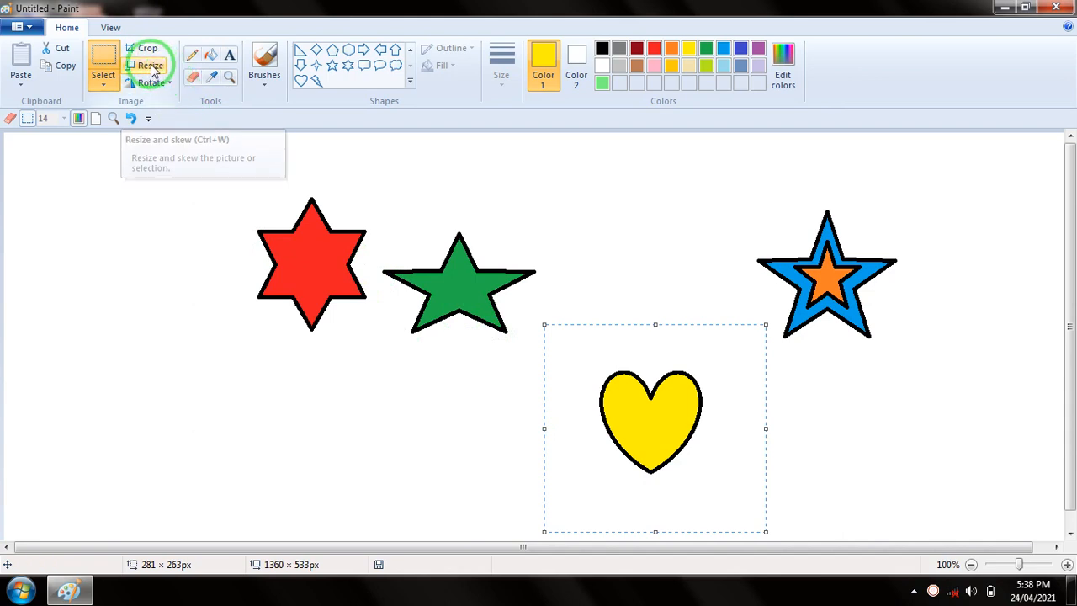
# Move the selected heart up between the green and blue stars, and stretch it slightly to about 292 × 265 px
pyautogui.moveTo(647, 402); pyautogui.dragTo(617, 283)
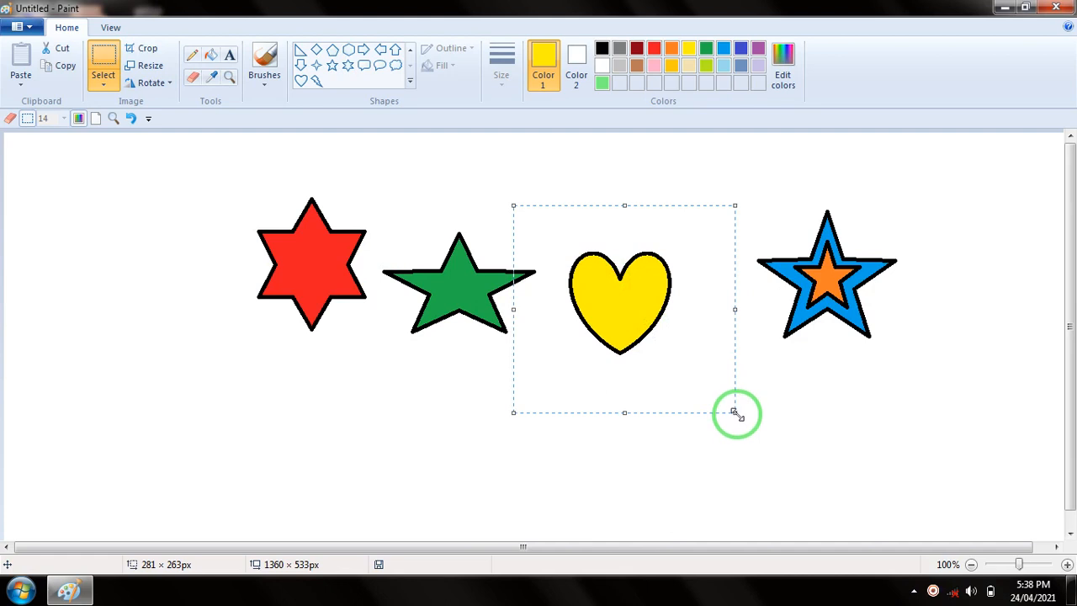
pyautogui.moveTo(735, 412)
pyautogui.mouseDown()
pyautogui.moveTo(806, 480)
pyautogui.moveTo(745, 413)
pyautogui.mouseUp()
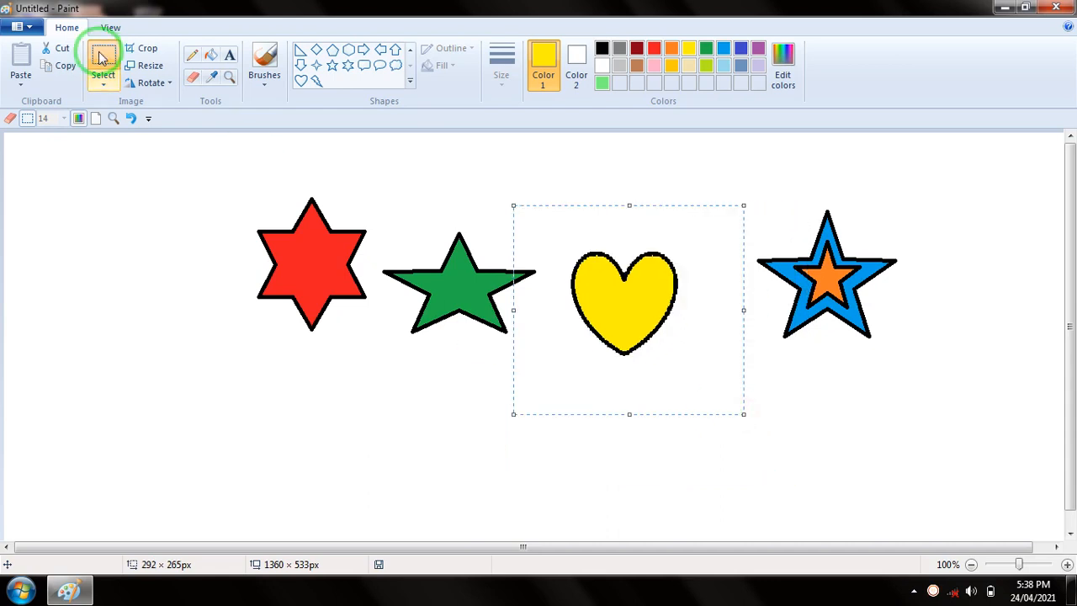
# Resize the selected heart to 150% horizontally and vertically, and place it between the green and blue stars, deselecting it
pyautogui.click(151, 68)
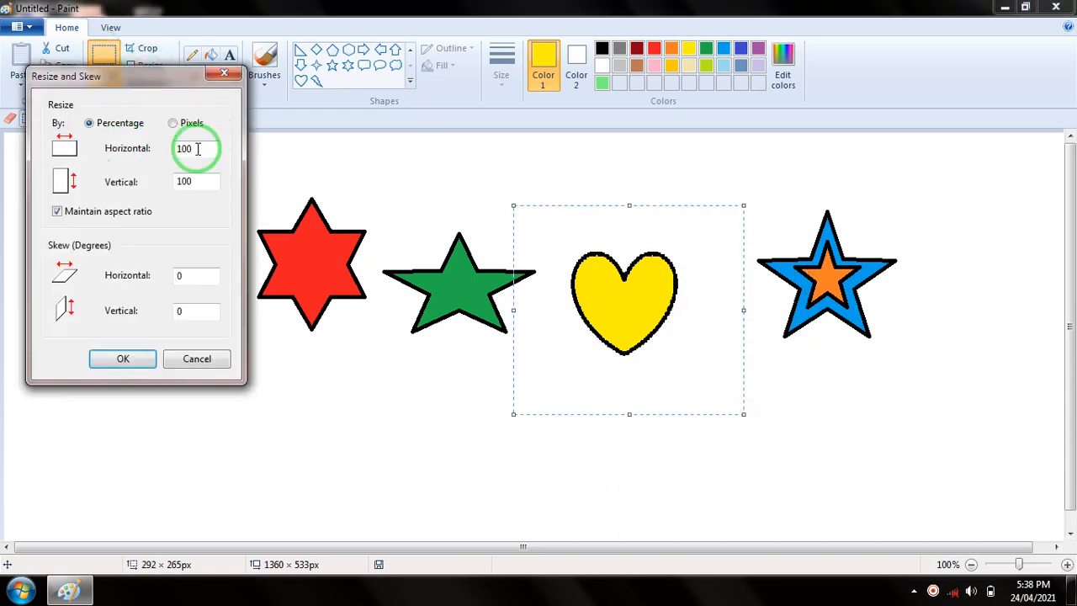
pyautogui.moveTo(203, 149); pyautogui.dragTo(129, 148)
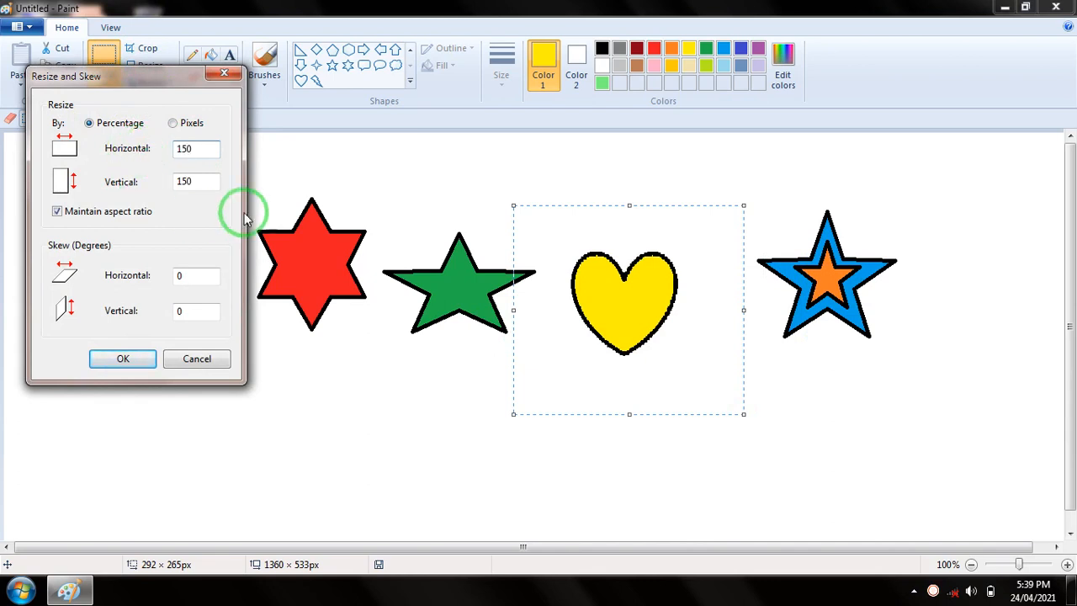
pyautogui.click(124, 359)
pyautogui.moveTo(695, 349); pyautogui.dragTo(633, 289)
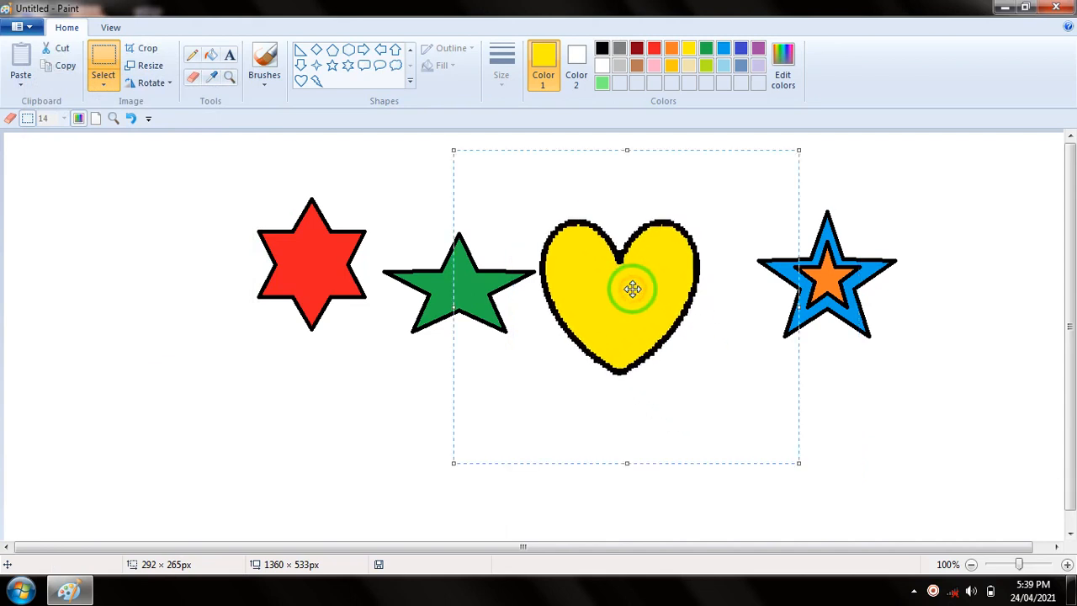
pyautogui.click(343, 392)
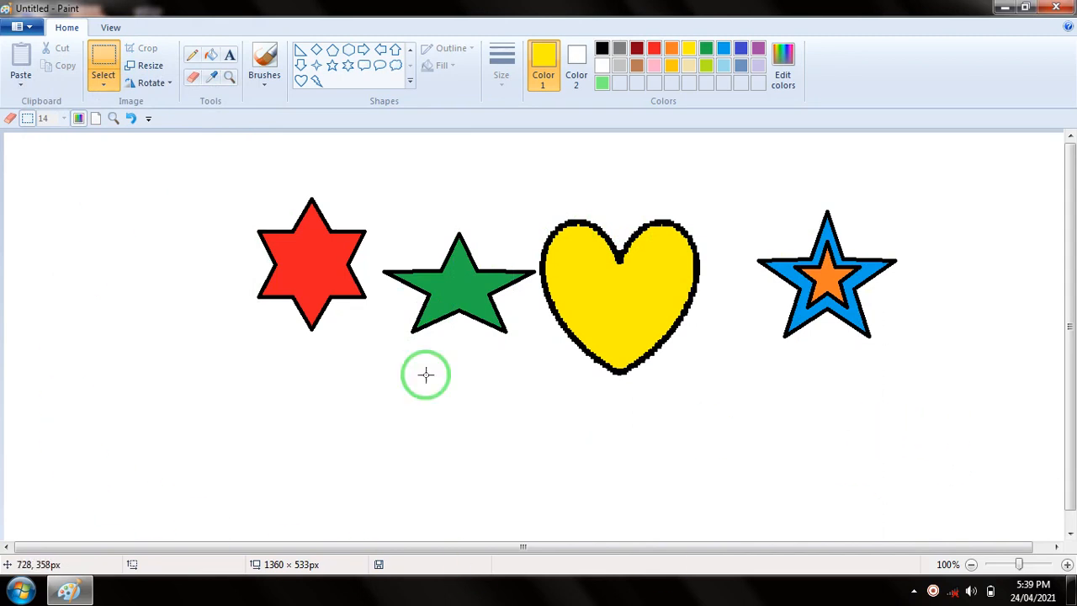
# Resize the whole picture to 50% horizontally and vertically with the aspect ratio maintained
pyautogui.click(150, 65)
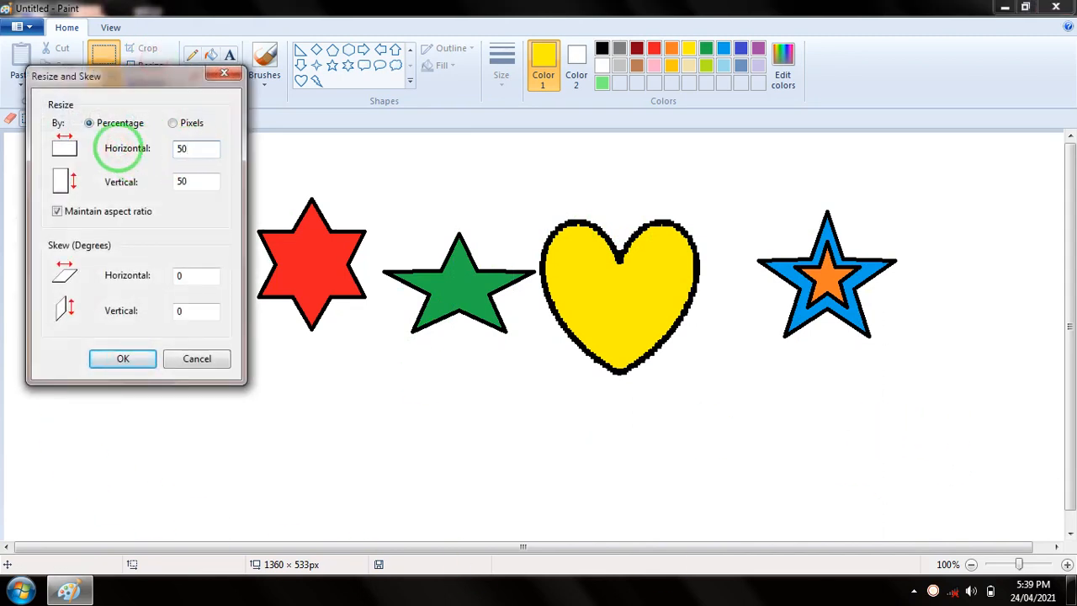
pyautogui.click(122, 357)
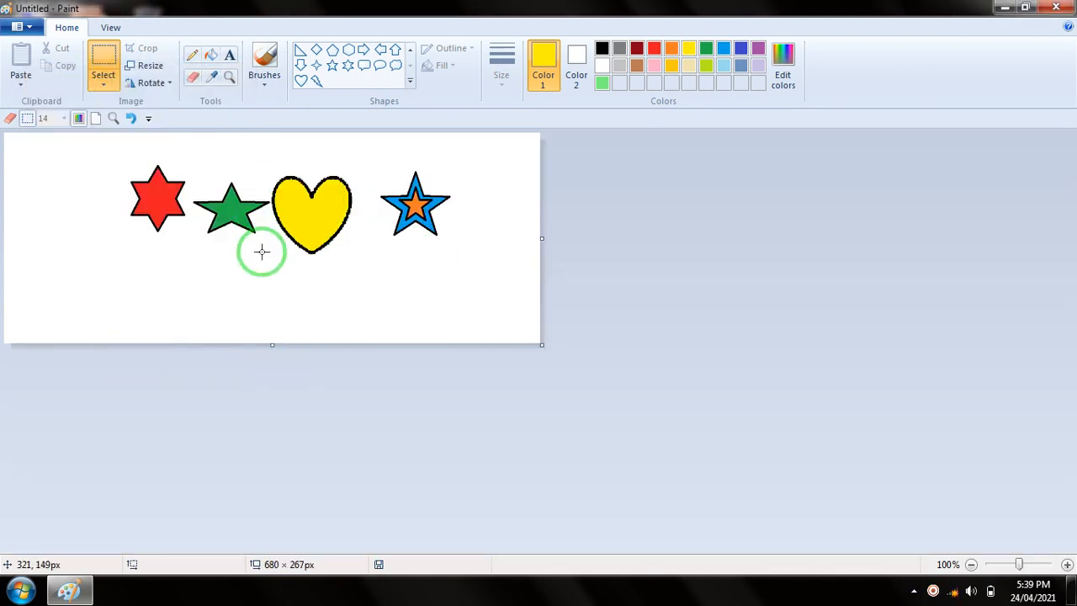
# Try to resize the whole picture again by percentage with the aspect ratio maintained
pyautogui.click(156, 67)
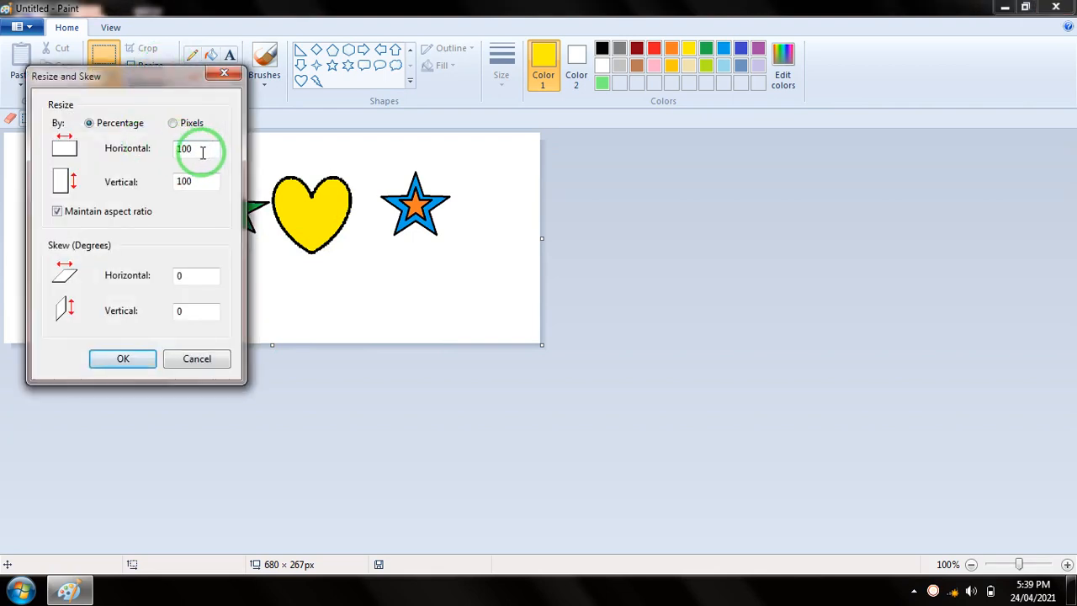
pyautogui.moveTo(203, 150); pyautogui.dragTo(78, 148)
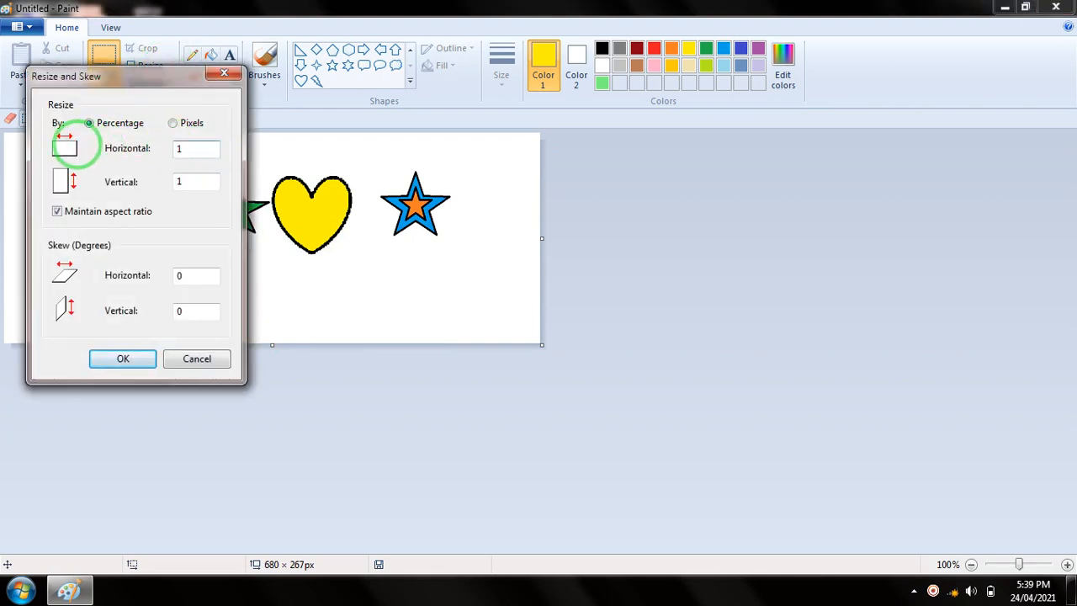
pyautogui.click(123, 361)
# Enlarge the canvas to about 1360 × 535 px by extending its lower-right corner, leaving the shapes at their size
pyautogui.moveTo(542, 348); pyautogui.dragTo(1070, 555)
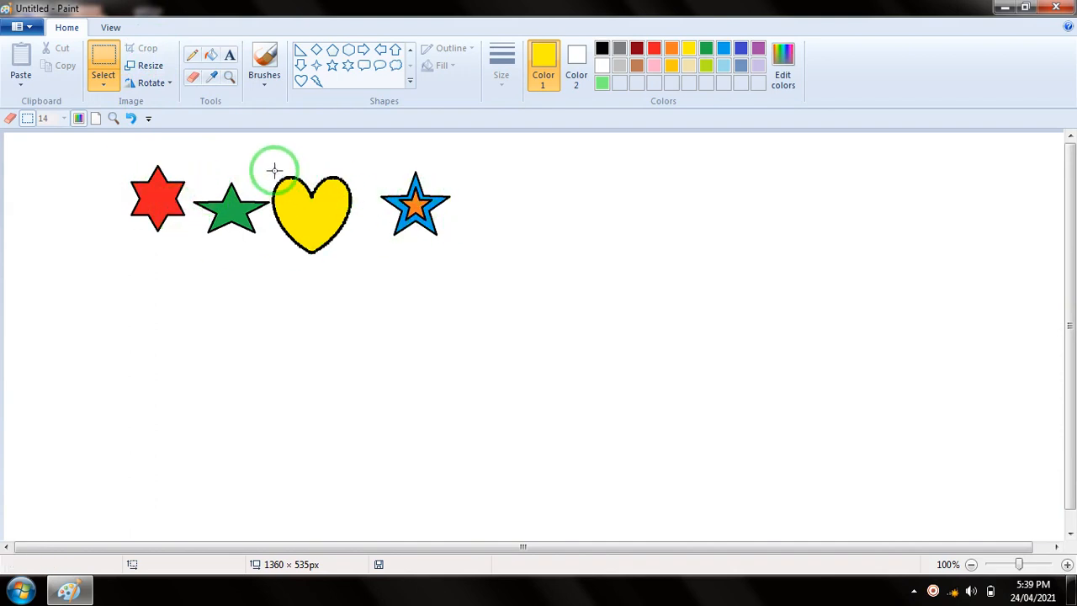
pyautogui.click(103, 74)
pyautogui.click(312, 164)
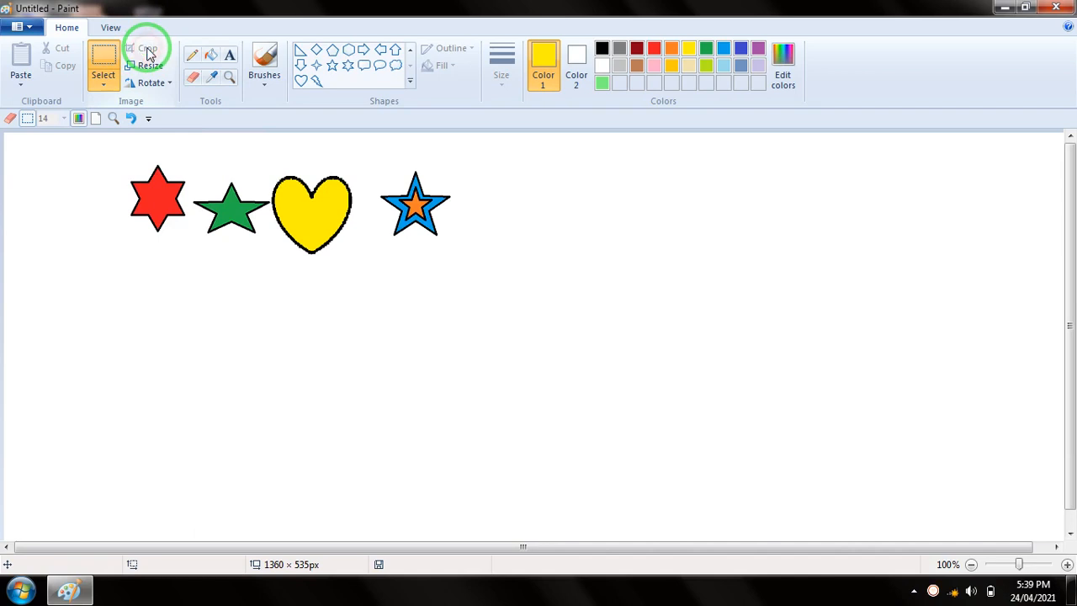
# Crop the picture to a rectangular selection around the red star, and enlarge the canvas to about 1360 × 526 px
pyautogui.click(102, 84)
pyautogui.click(131, 119)
pyautogui.moveTo(114, 159); pyautogui.dragTo(191, 245)
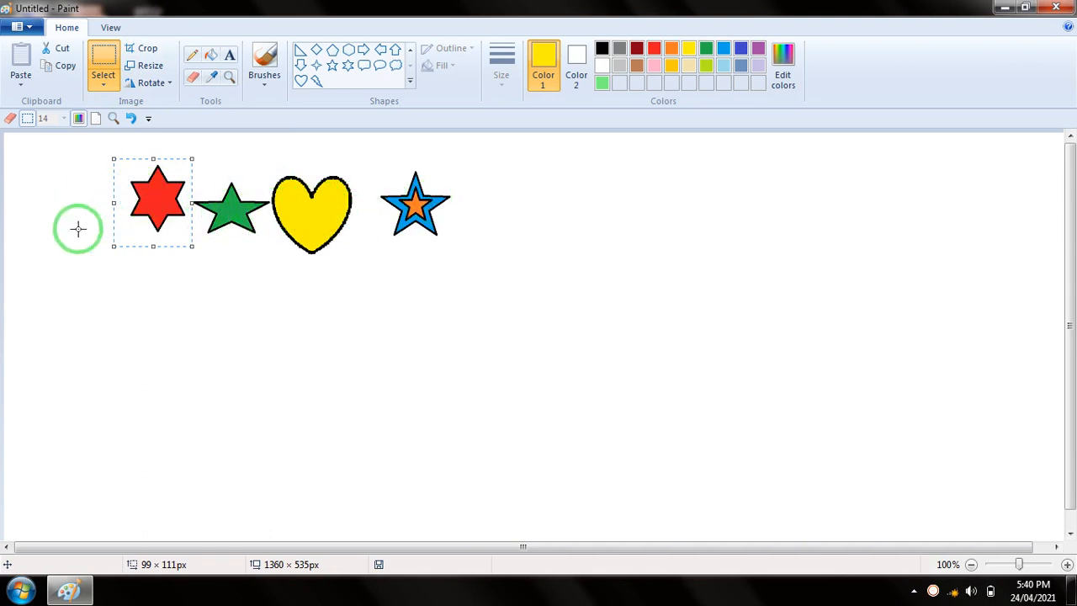
pyautogui.click(148, 50)
pyautogui.moveTo(81, 222); pyautogui.dragTo(1067, 550)
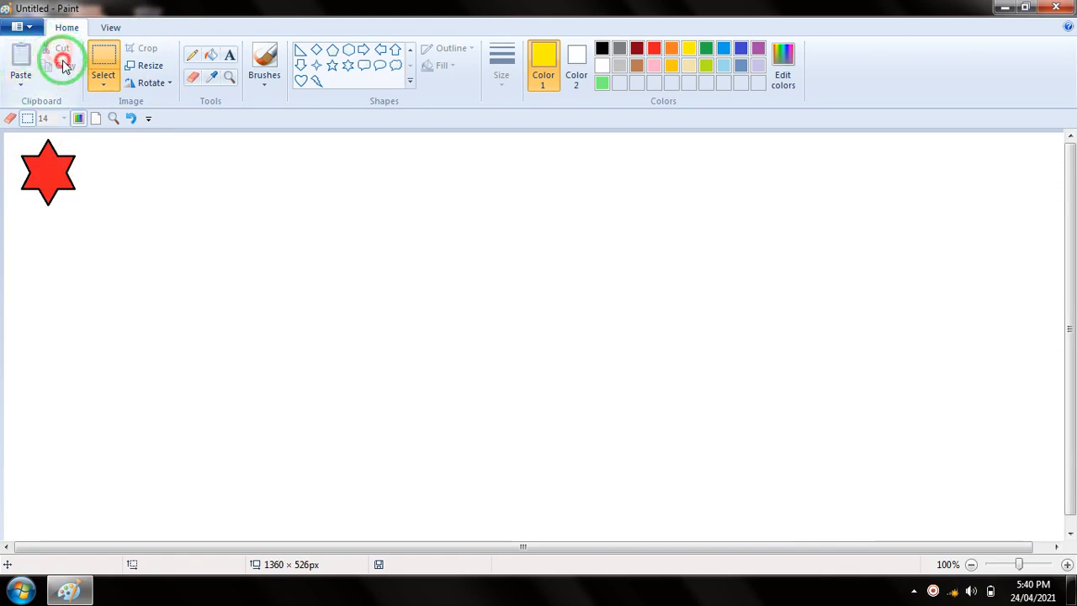
# Copy the red star using a rectangular selection of about 101 × 101 px, and cut it from the canvas
pyautogui.click(101, 84)
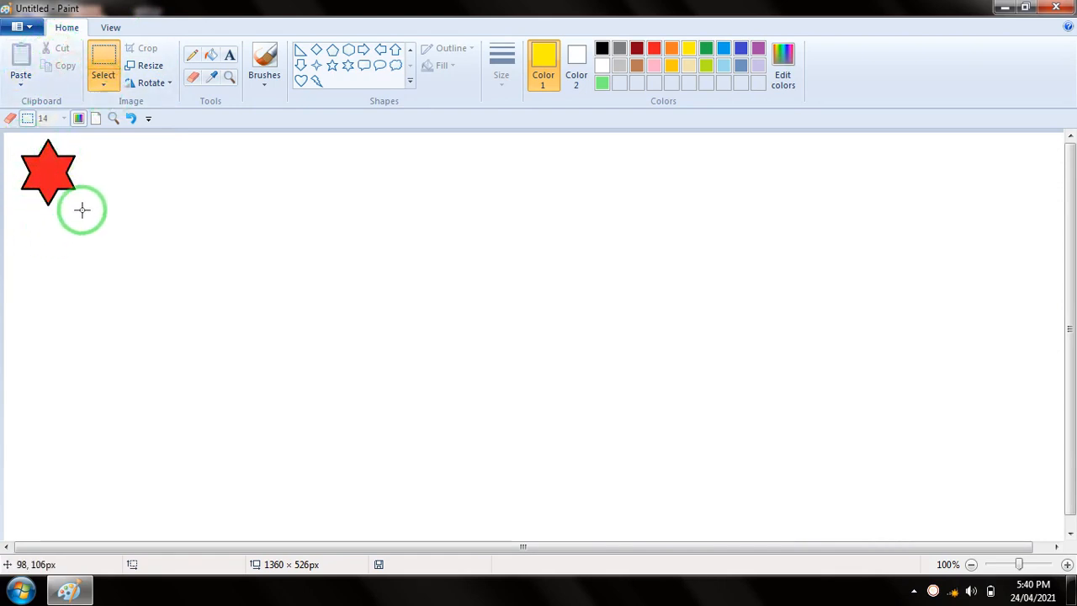
pyautogui.click(104, 84)
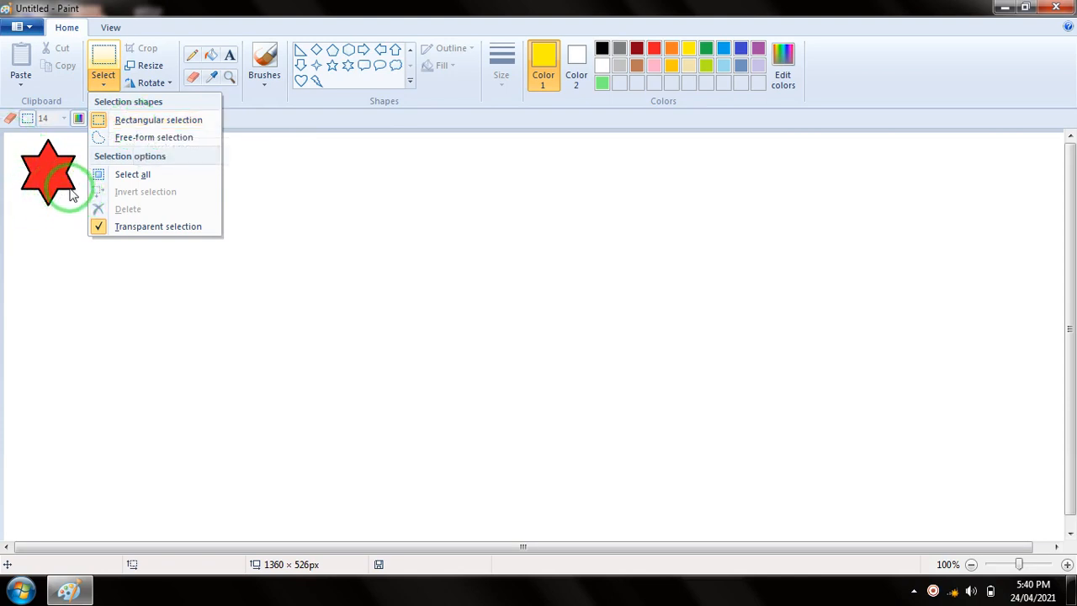
pyautogui.click(137, 121)
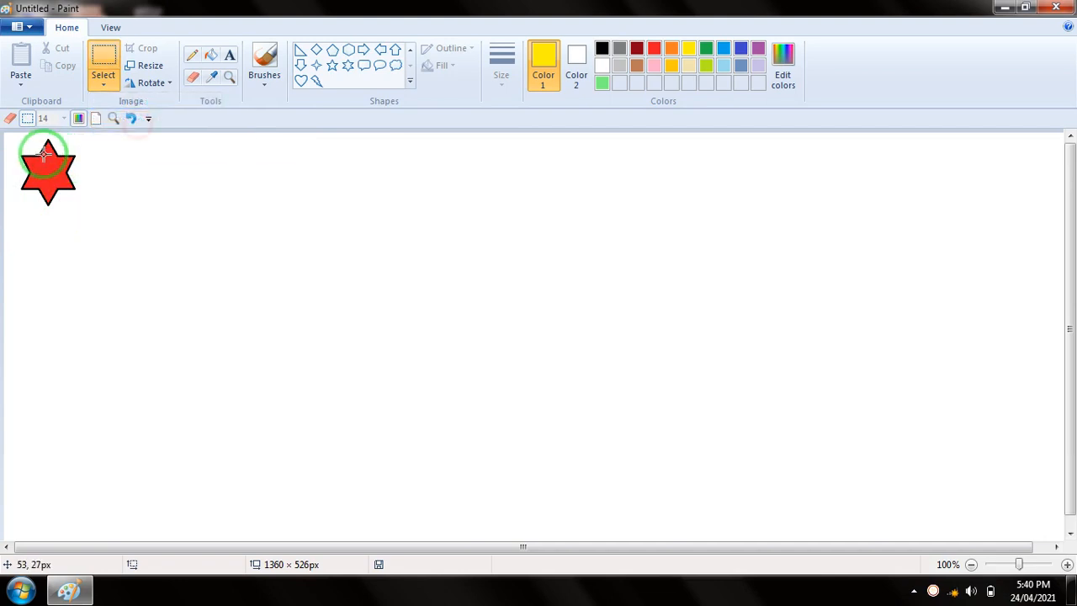
pyautogui.moveTo(10, 137); pyautogui.dragTo(89, 215)
pyautogui.click(67, 66)
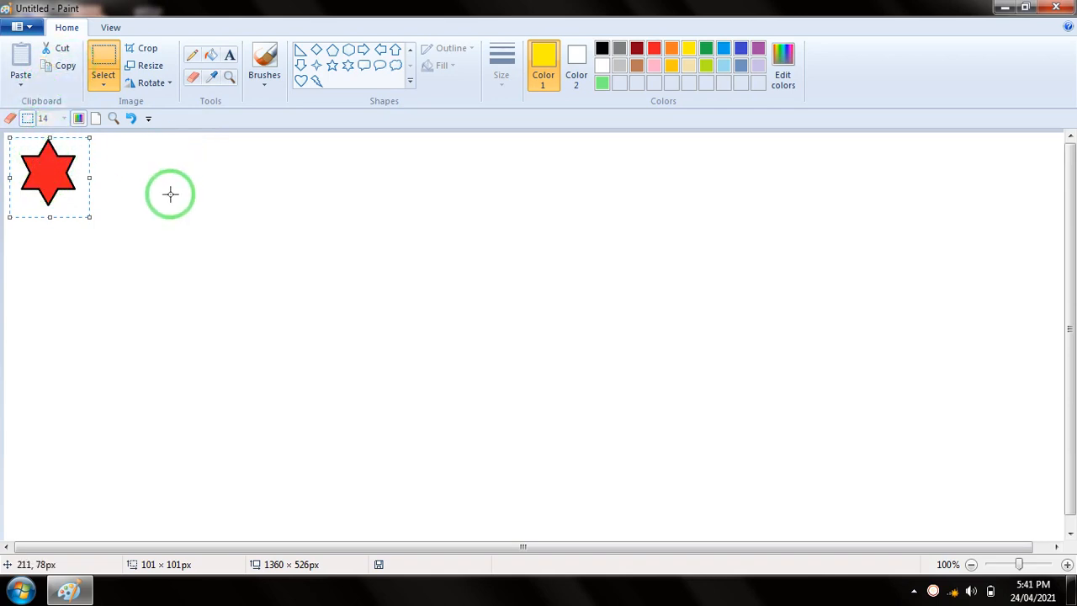
pyautogui.click(62, 50)
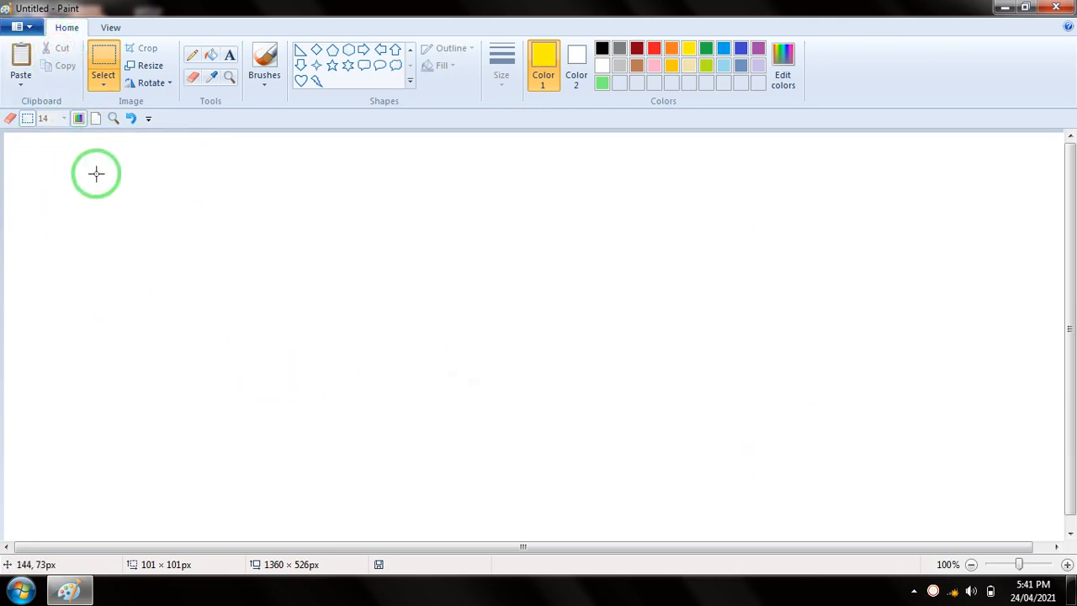
# Paste the red star, and move it to the upper middle of the canvas
pyautogui.click(21, 87)
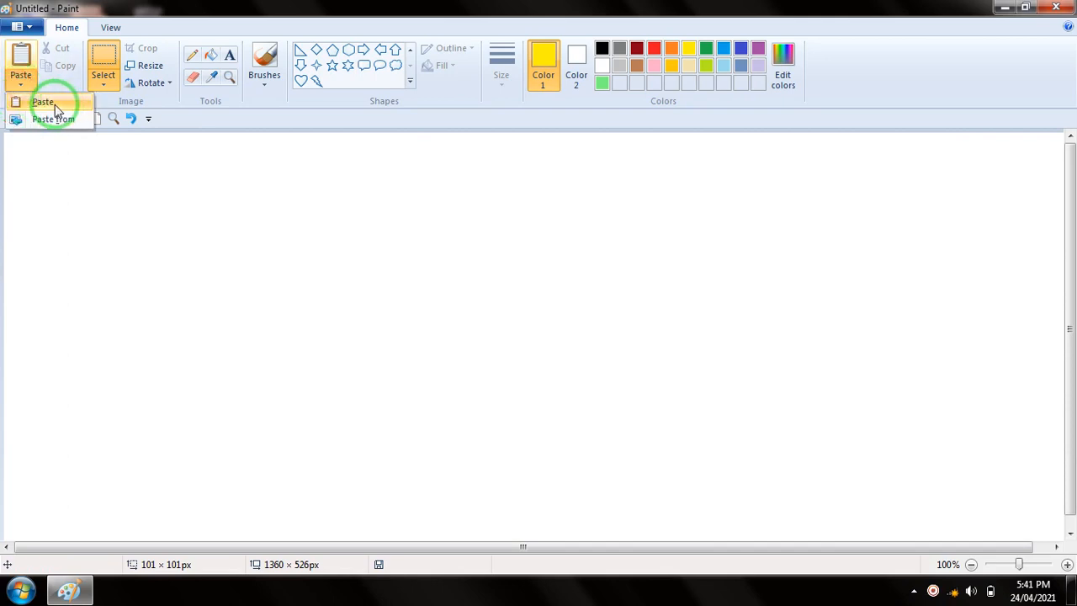
pyautogui.click(52, 104)
pyautogui.moveTo(40, 180); pyautogui.dragTo(546, 250)
# Paste a second red star, move it to the left of the first one, and delete it
pyautogui.click(24, 88)
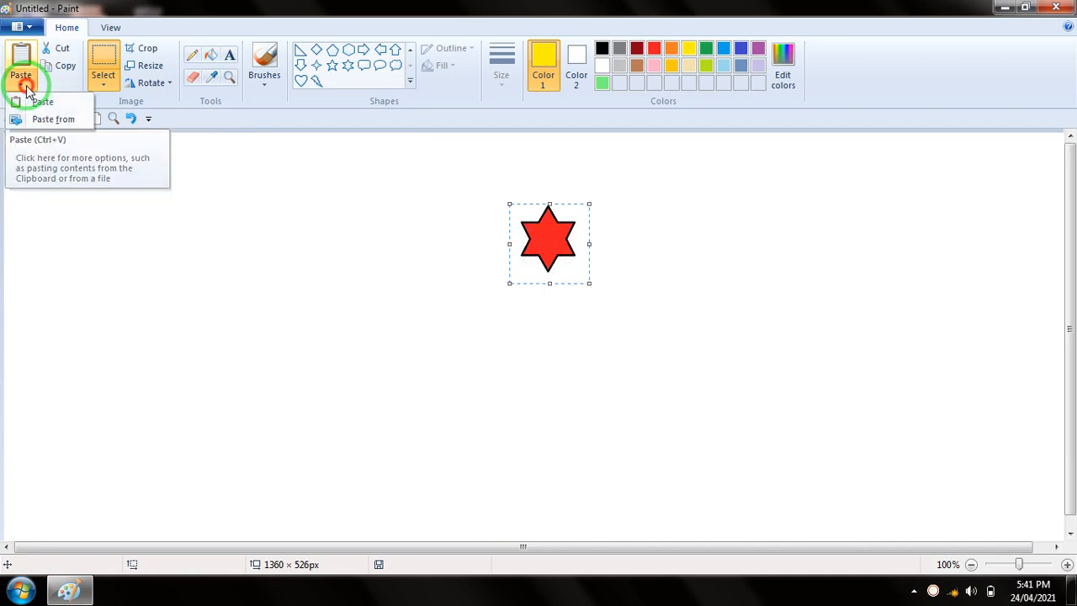
pyautogui.click(42, 101)
pyautogui.moveTo(62, 157); pyautogui.dragTo(411, 252)
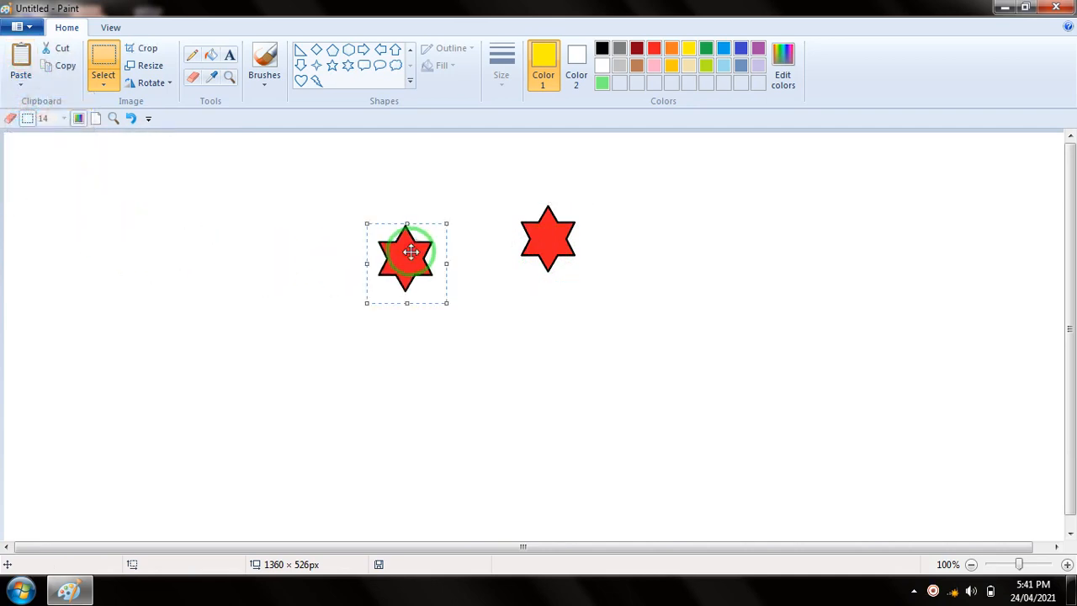
pyautogui.press('Delete')
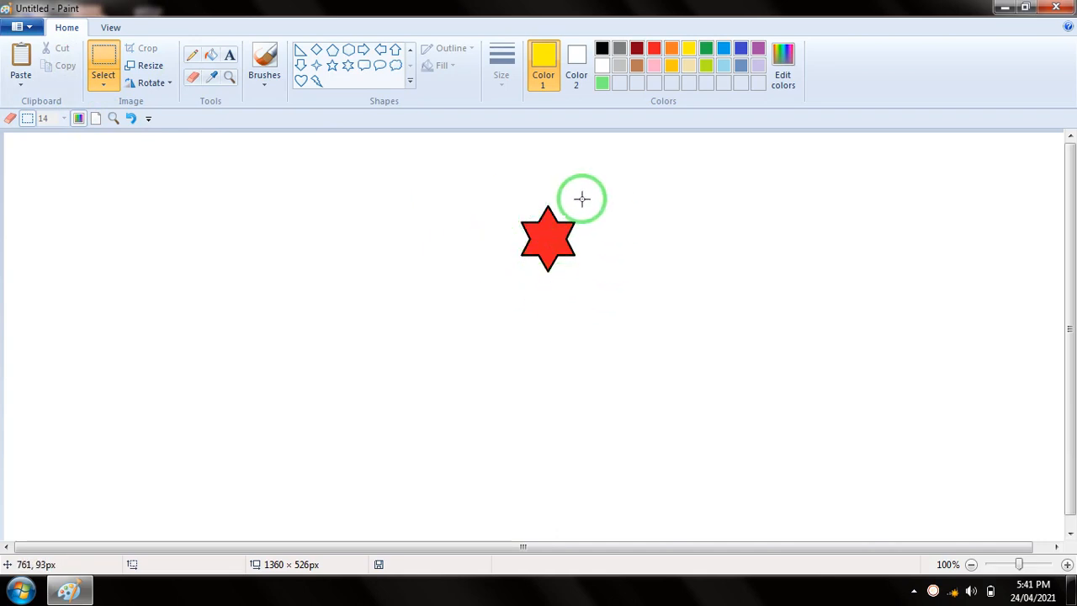
# Copy the red star using a rectangular selection of about 141 × 110 px, and paste a duplicate just left of it
pyautogui.click(103, 84)
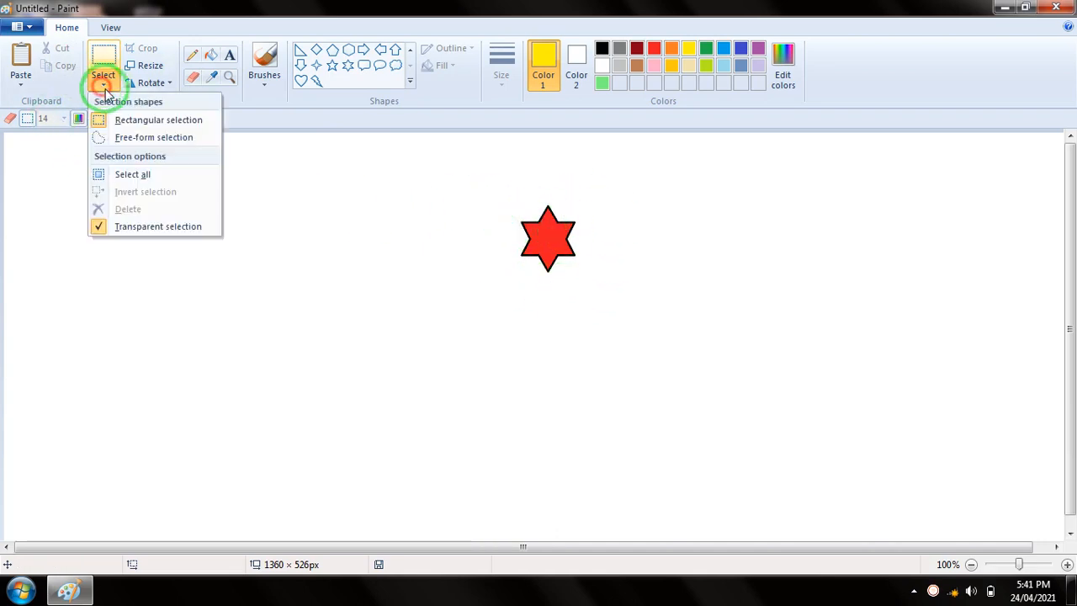
pyautogui.click(149, 115)
pyautogui.moveTo(494, 193); pyautogui.dragTo(604, 279)
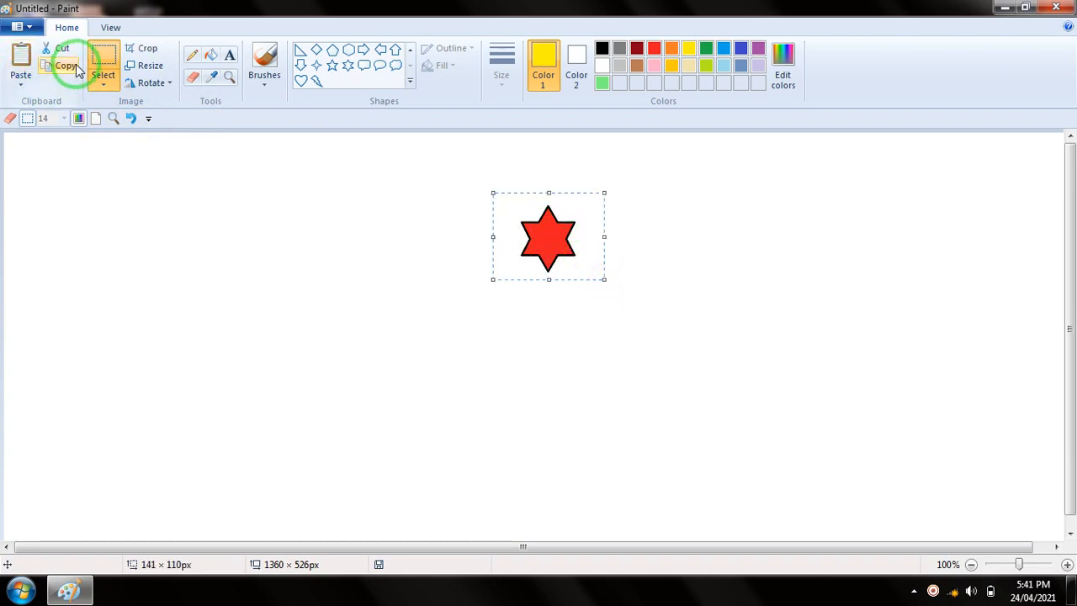
pyautogui.click(22, 80)
pyautogui.click(34, 101)
pyautogui.moveTo(60, 160); pyautogui.dragTo(471, 209)
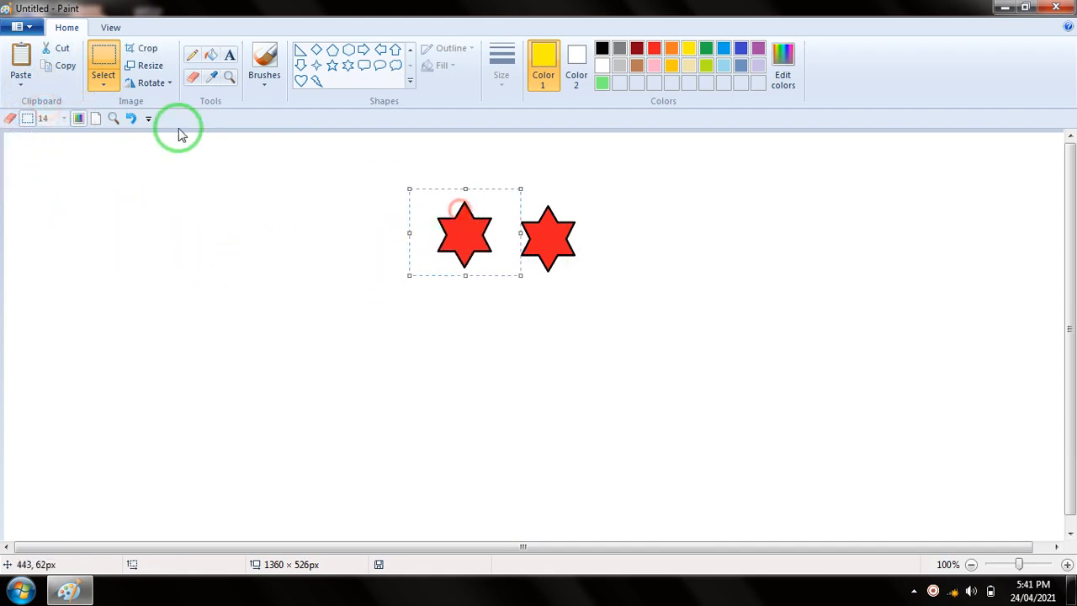
# Paste two more copies of the red star, and place one at each end of the row
pyautogui.click(22, 78)
pyautogui.click(42, 101)
pyautogui.moveTo(81, 176); pyautogui.dragTo(393, 230)
pyautogui.click(21, 79)
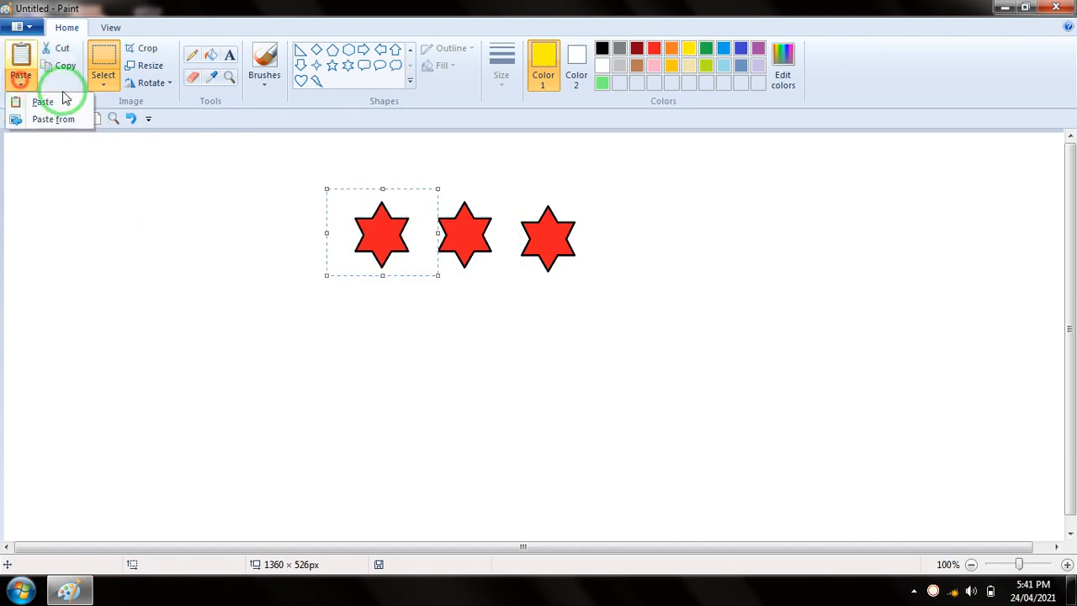
pyautogui.click(43, 101)
pyautogui.moveTo(53, 171); pyautogui.dragTo(608, 243)
pyautogui.click(48, 68)
pyautogui.click(28, 81)
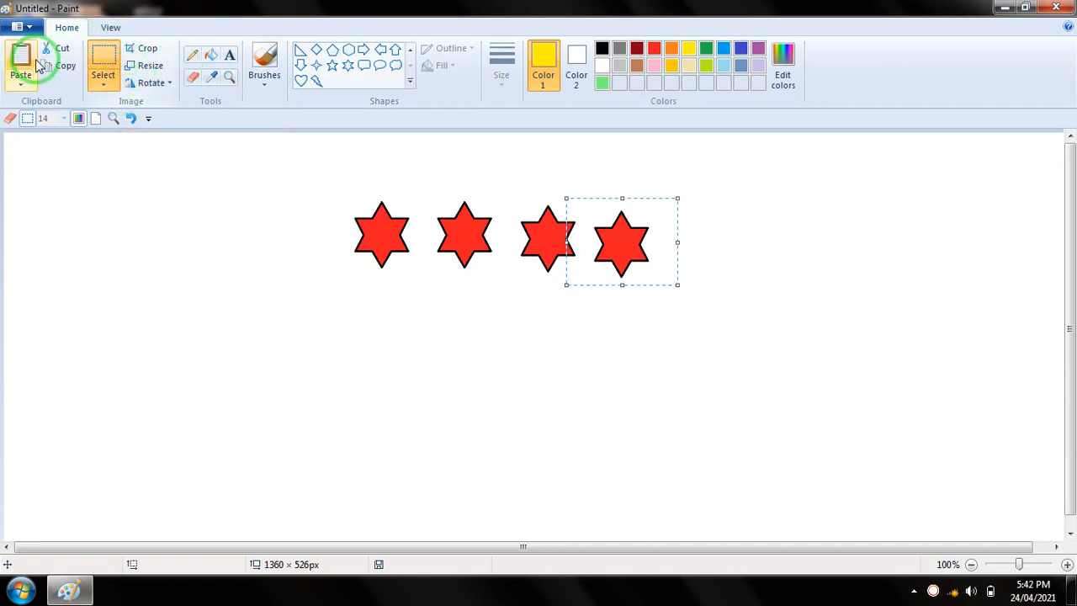
# Deselect the pasted star, and zoom in step by step on the row of stars
pyautogui.click(111, 29)
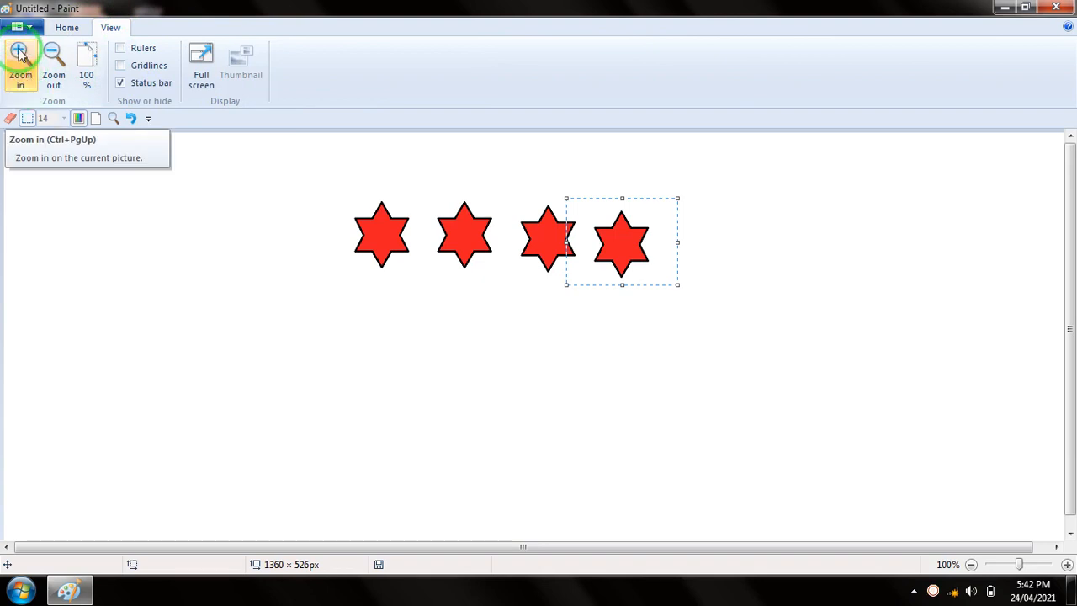
pyautogui.click(371, 294)
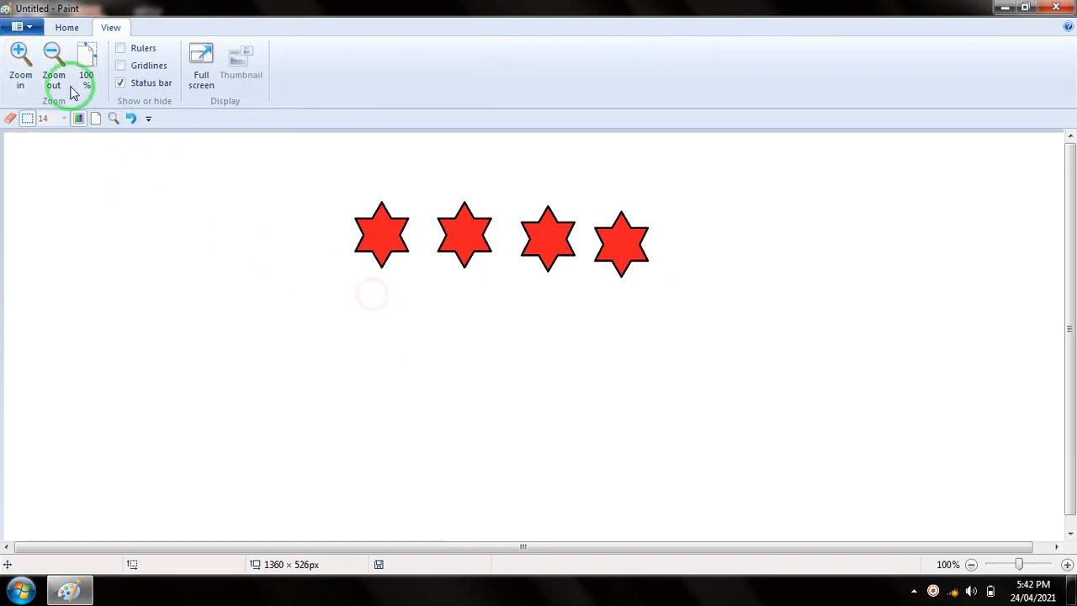
pyautogui.click(20, 59)
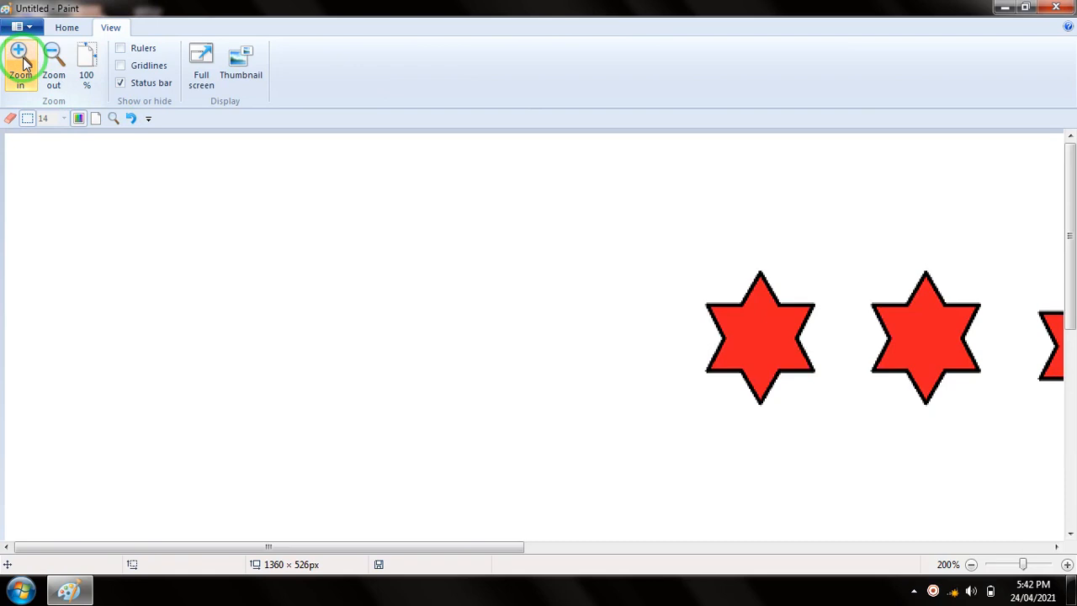
pyautogui.click(20, 59)
pyautogui.moveTo(319, 556); pyautogui.dragTo(654, 572)
pyautogui.click(17, 59)
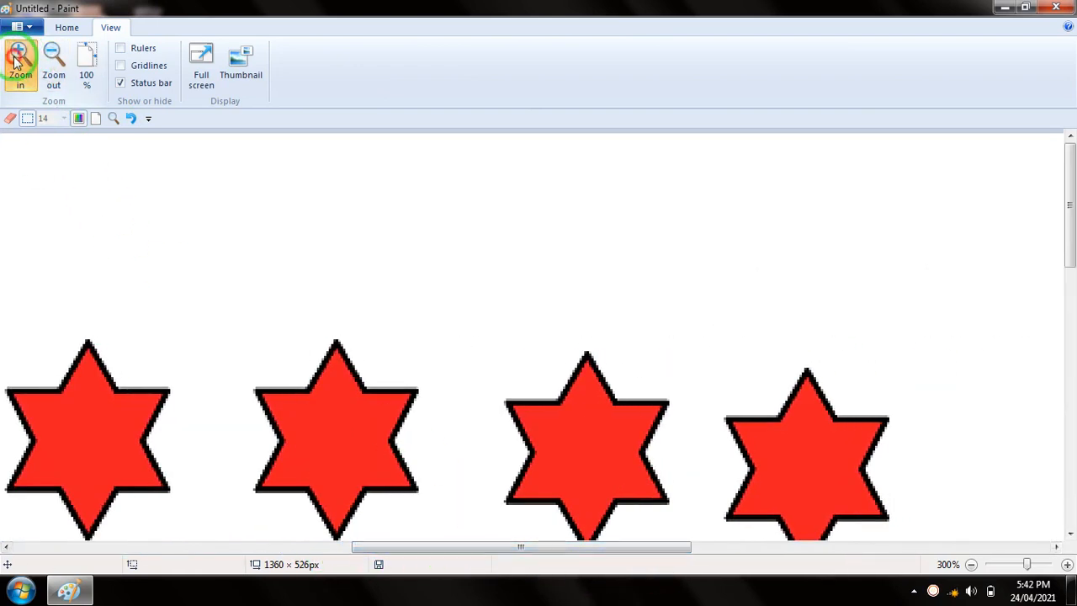
pyautogui.click(18, 59)
# Zoom the picture back out step by step to 25%
pyautogui.click(54, 58)
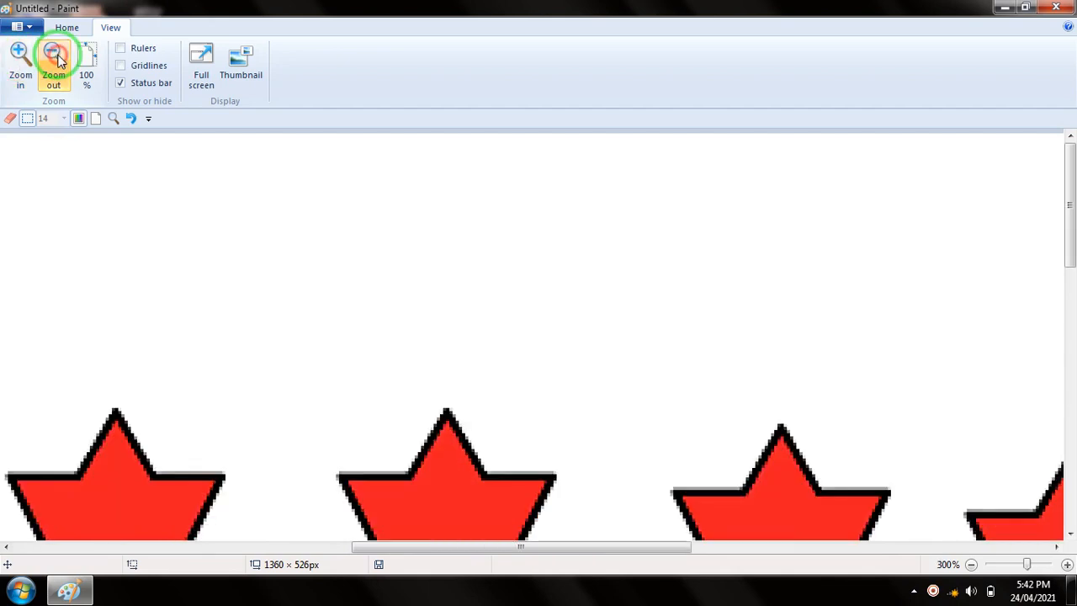
pyautogui.click(58, 59)
pyautogui.click(58, 59)
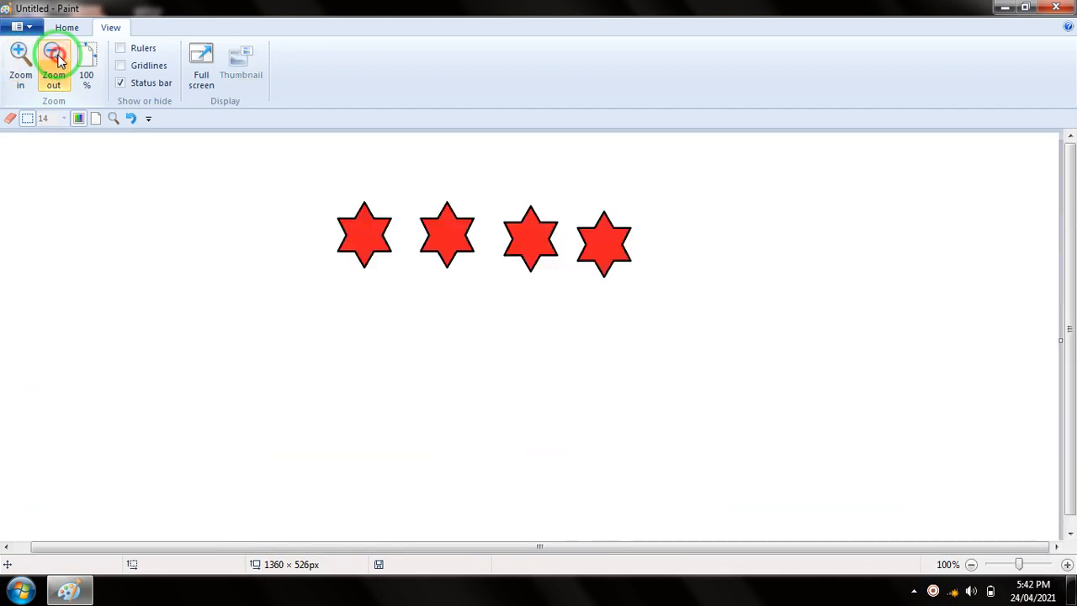
pyautogui.click(57, 59)
pyautogui.click(58, 59)
# Zoom in on the picture up to 700%, and reset the zoom to 100%
pyautogui.click(21, 60)
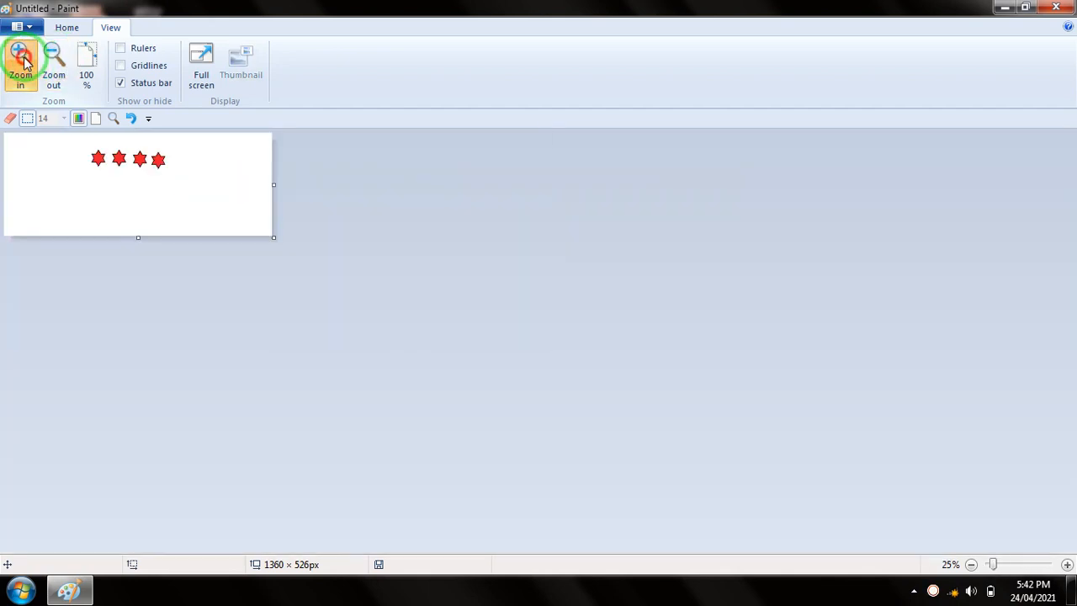
pyautogui.click(21, 60)
pyautogui.click(22, 61)
pyautogui.click(22, 60)
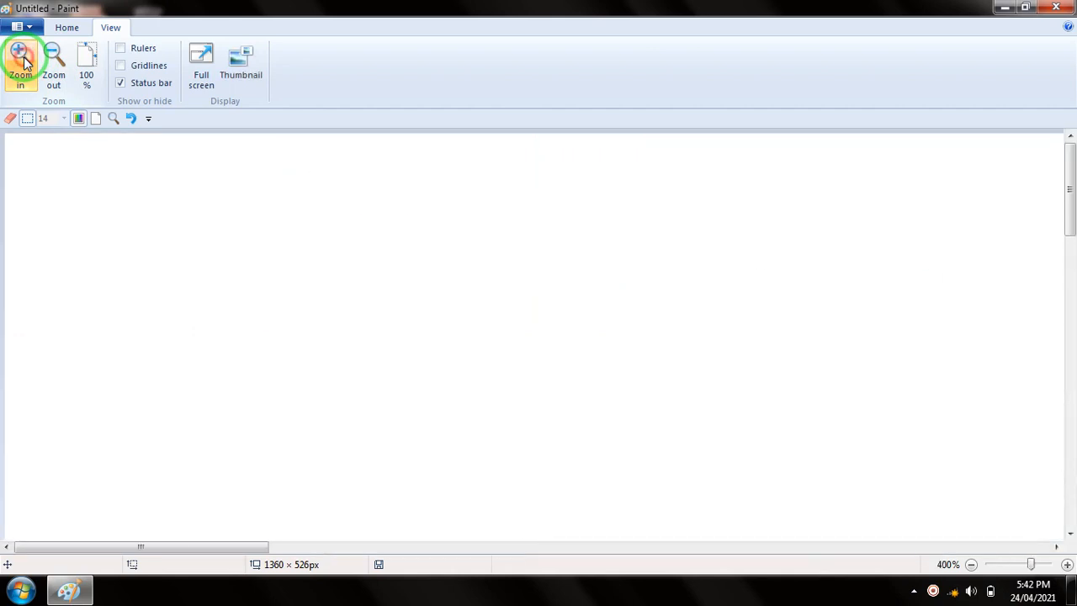
pyautogui.click(21, 61)
pyautogui.click(21, 61)
pyautogui.click(21, 61)
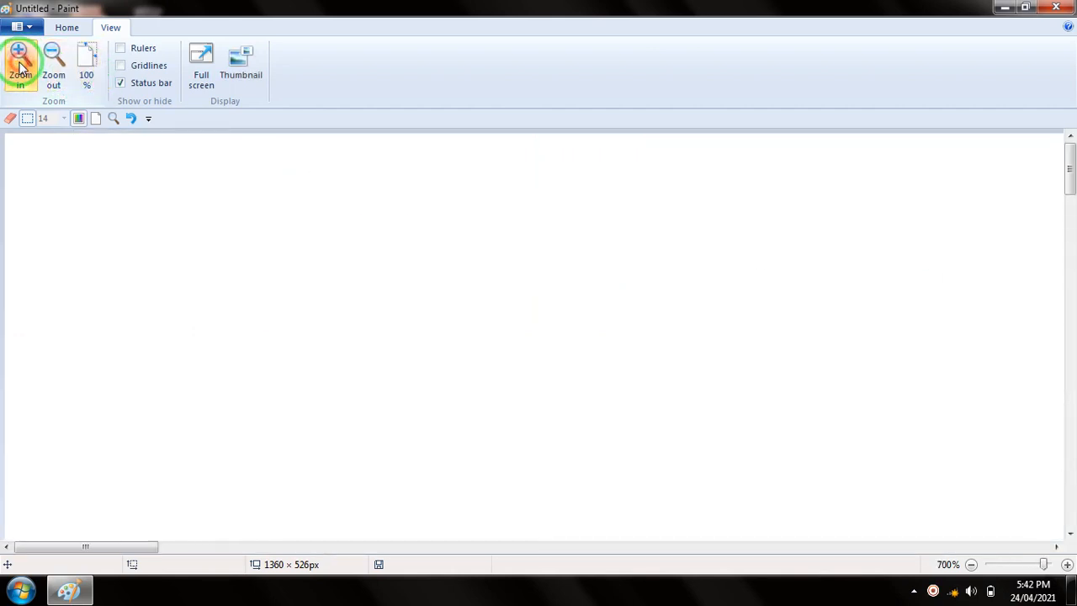
pyautogui.click(88, 63)
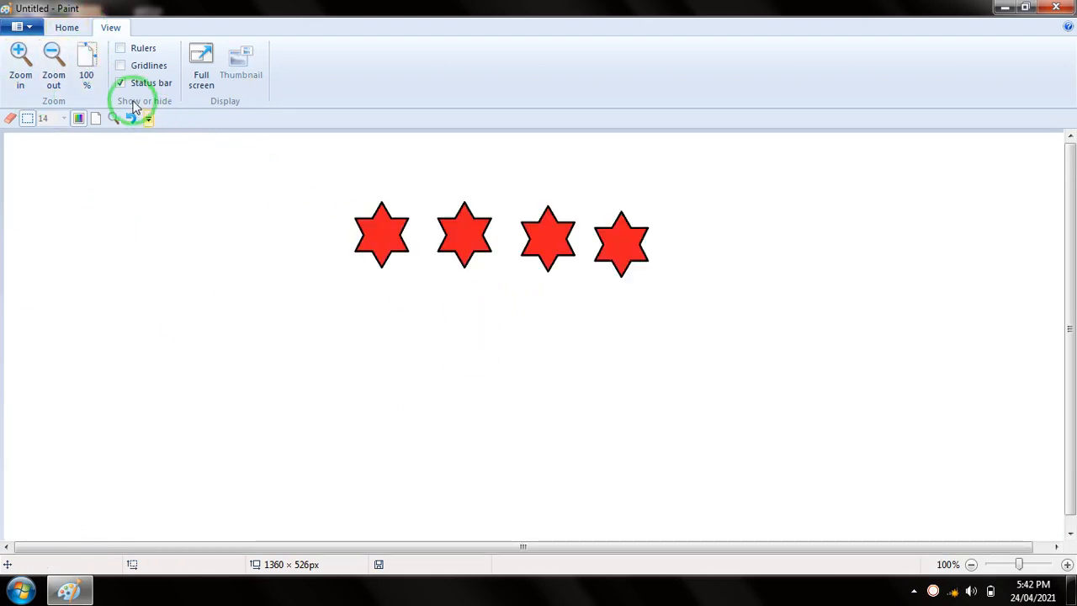
# Zoom the picture out to 12.5%, and return it to its actual size
pyautogui.click(55, 63)
pyautogui.click(54, 63)
pyautogui.click(54, 63)
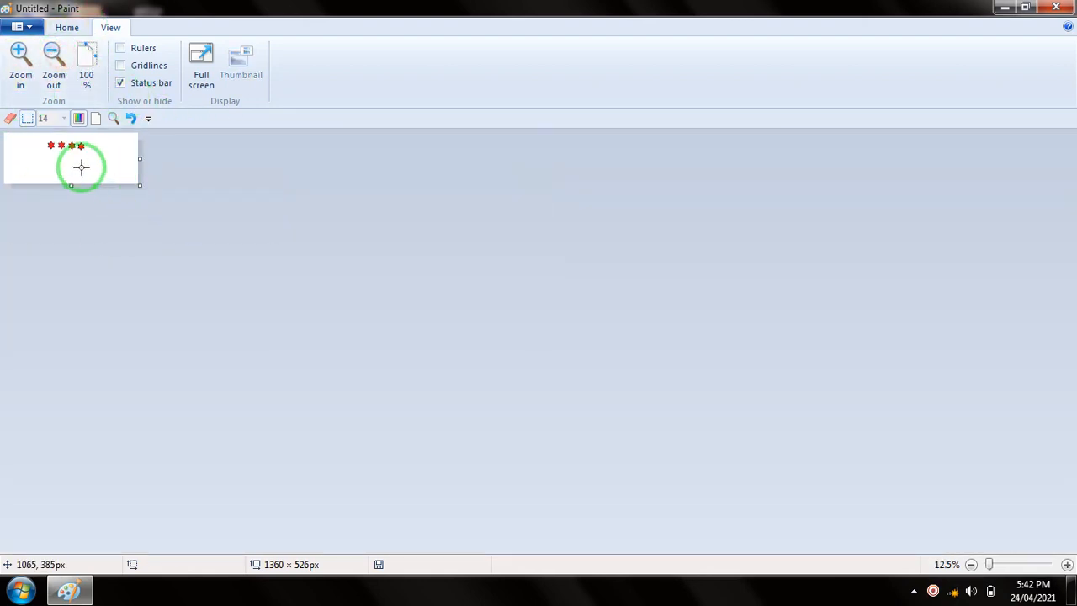
pyautogui.click(87, 67)
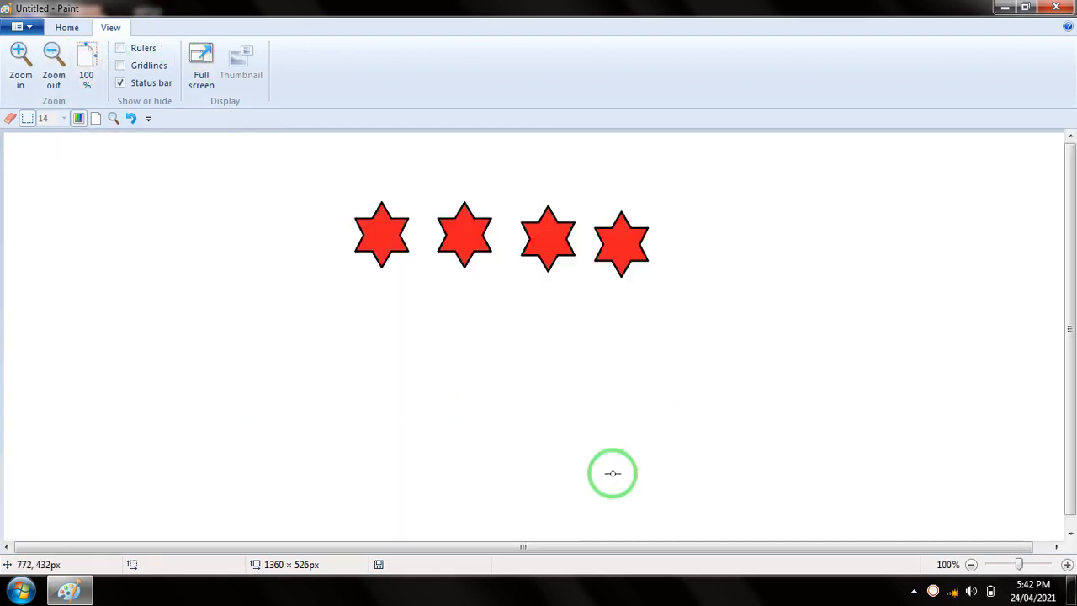
# Use the status bar's zoom controls to view the picture at 25%, 200% and 100%
pyautogui.click(971, 565)
pyautogui.click(971, 565)
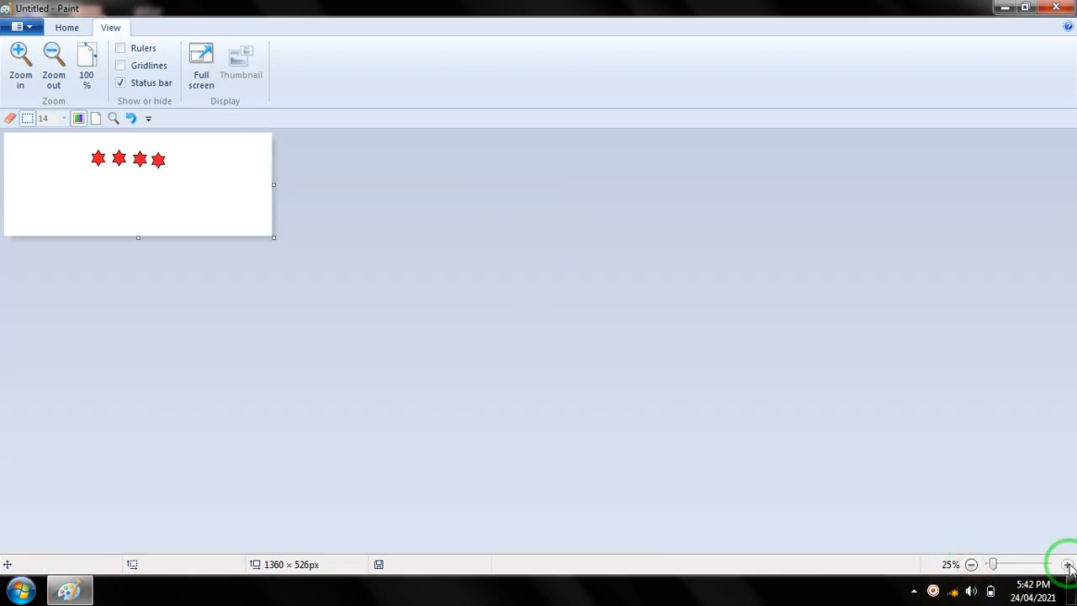
pyautogui.click(1067, 565)
pyautogui.click(1067, 565)
pyautogui.click(1067, 564)
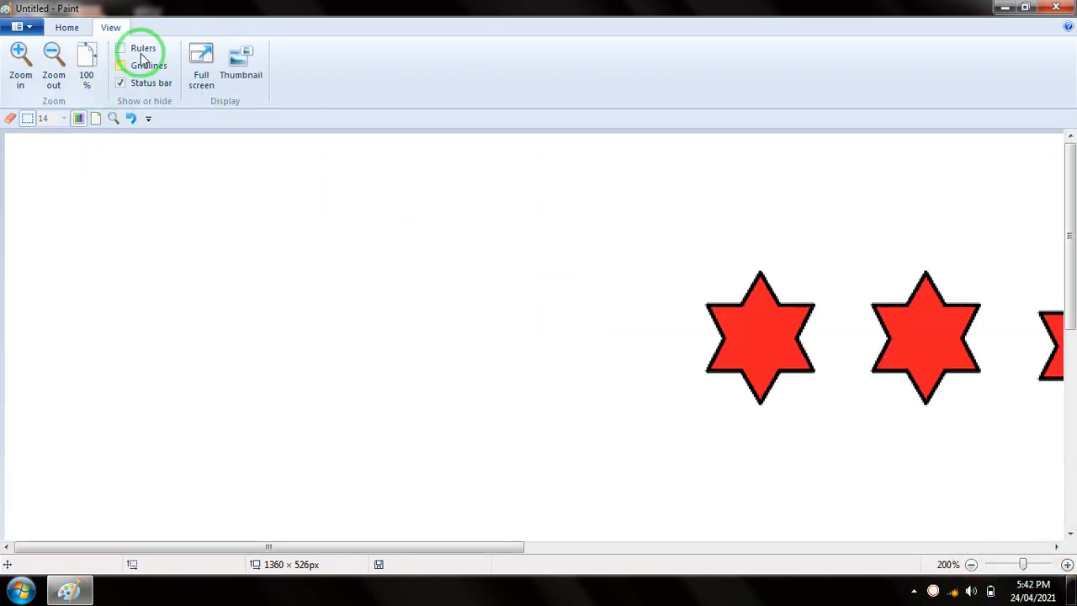
pyautogui.click(971, 565)
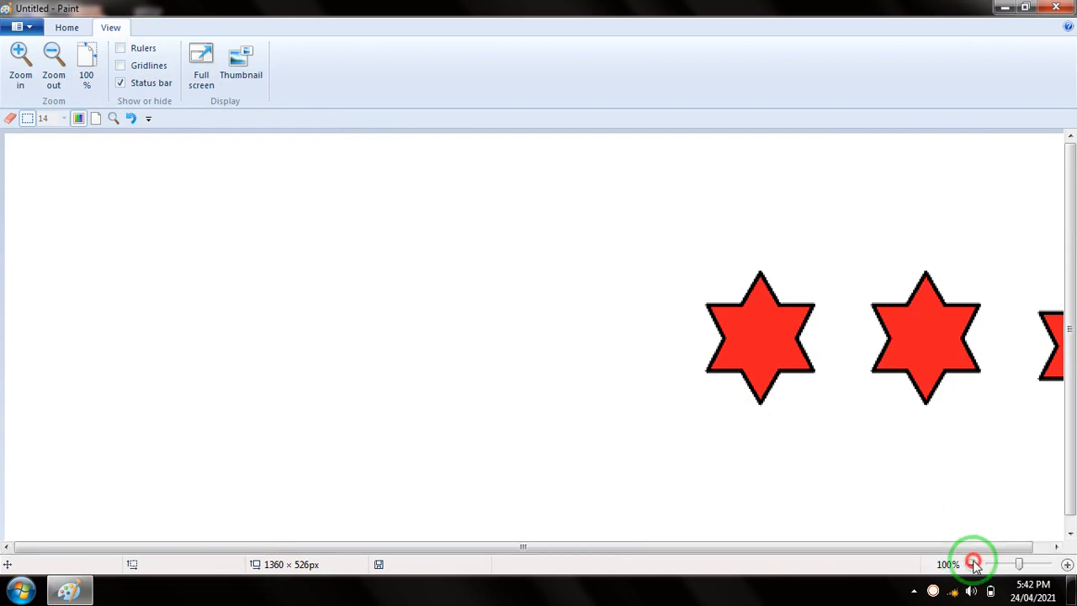
# Show and hide the rulers, and do the same with the gridlines
pyautogui.click(143, 50)
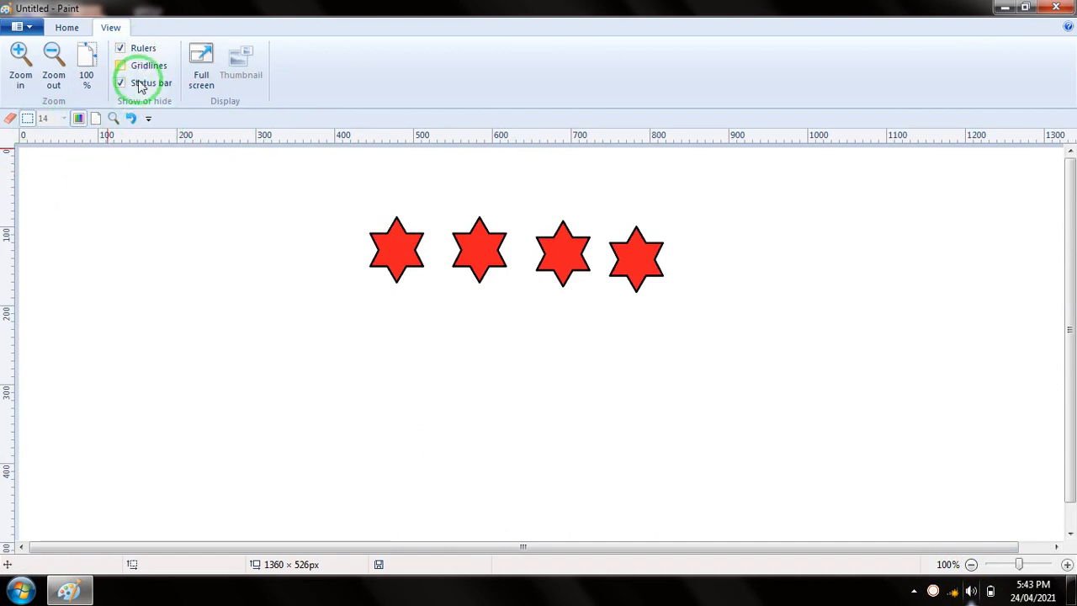
pyautogui.click(132, 52)
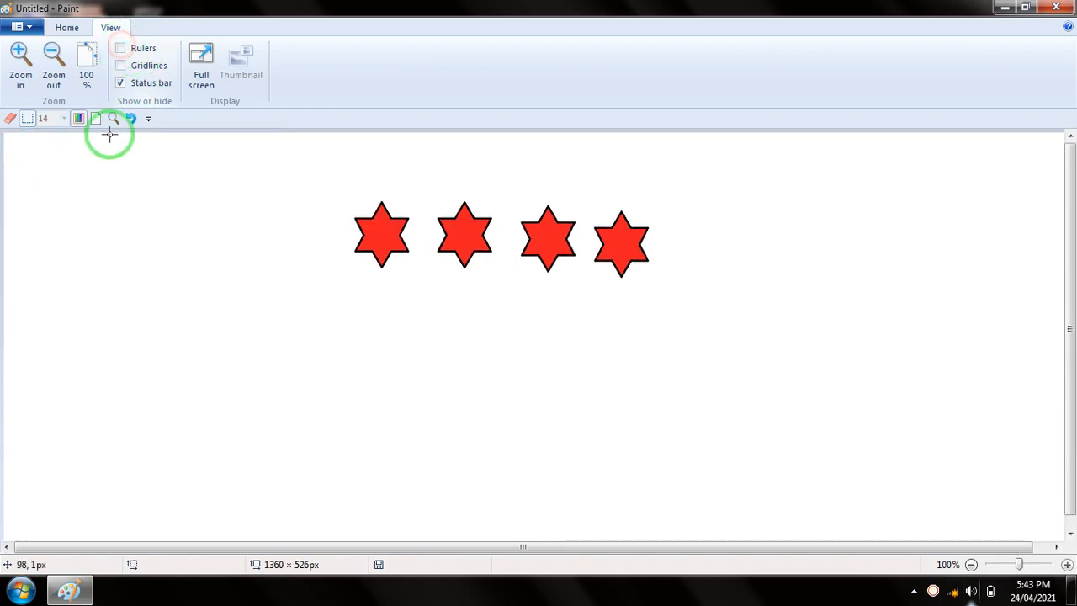
pyautogui.click(148, 67)
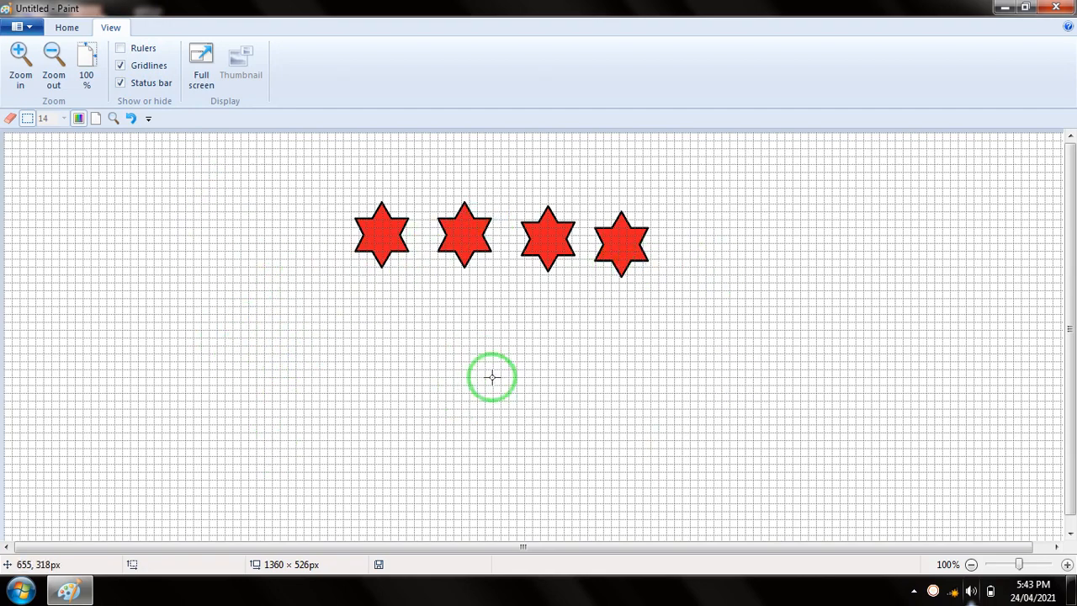
pyautogui.click(141, 71)
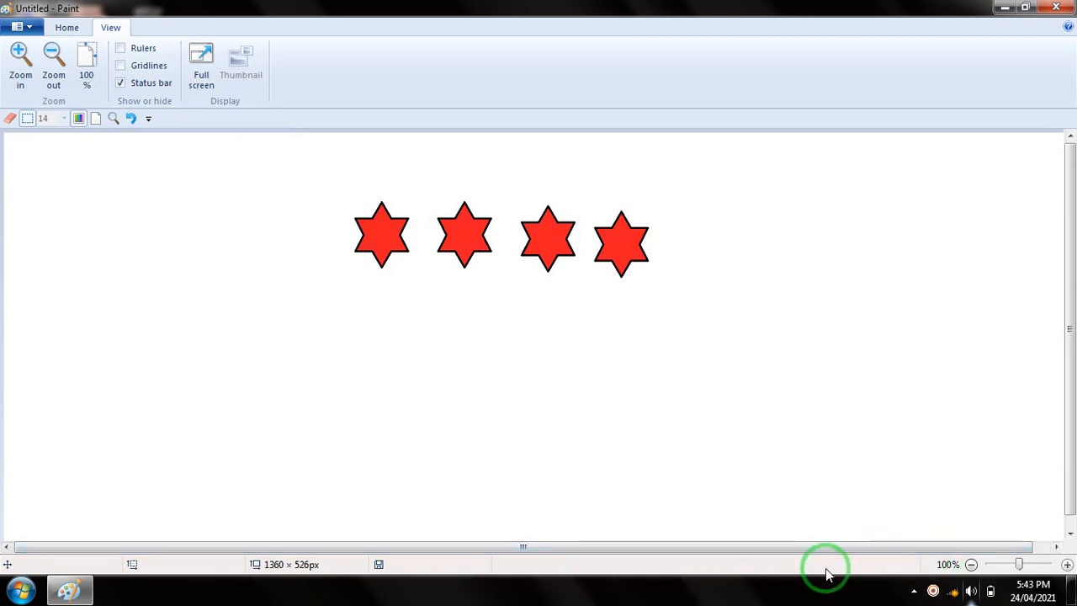
# Hide and restore the status bar, and view the picture in full screen before returning to the normal window
pyautogui.click(139, 87)
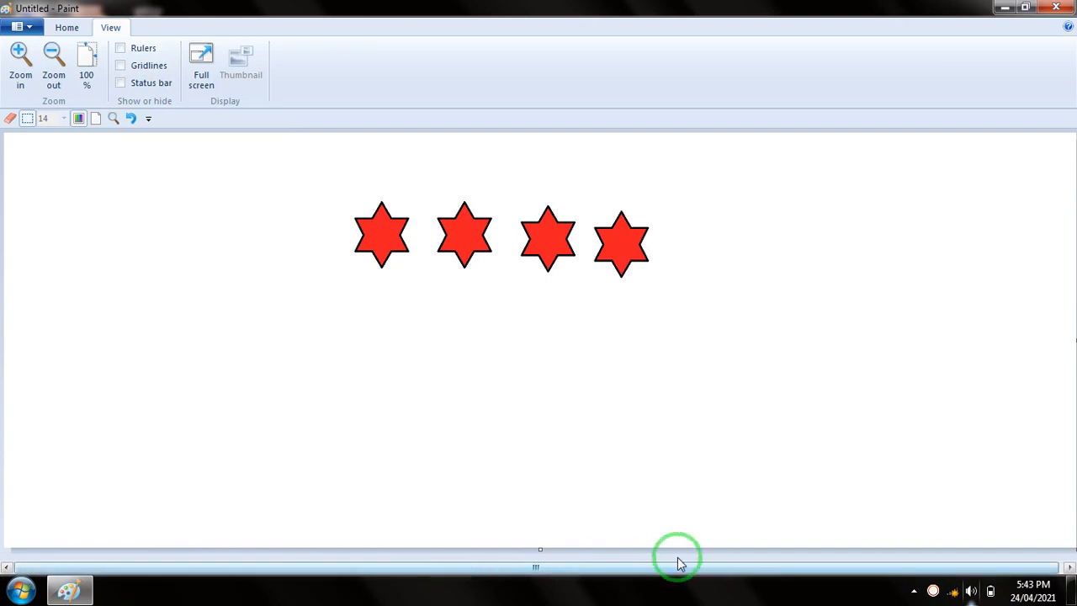
pyautogui.click(141, 84)
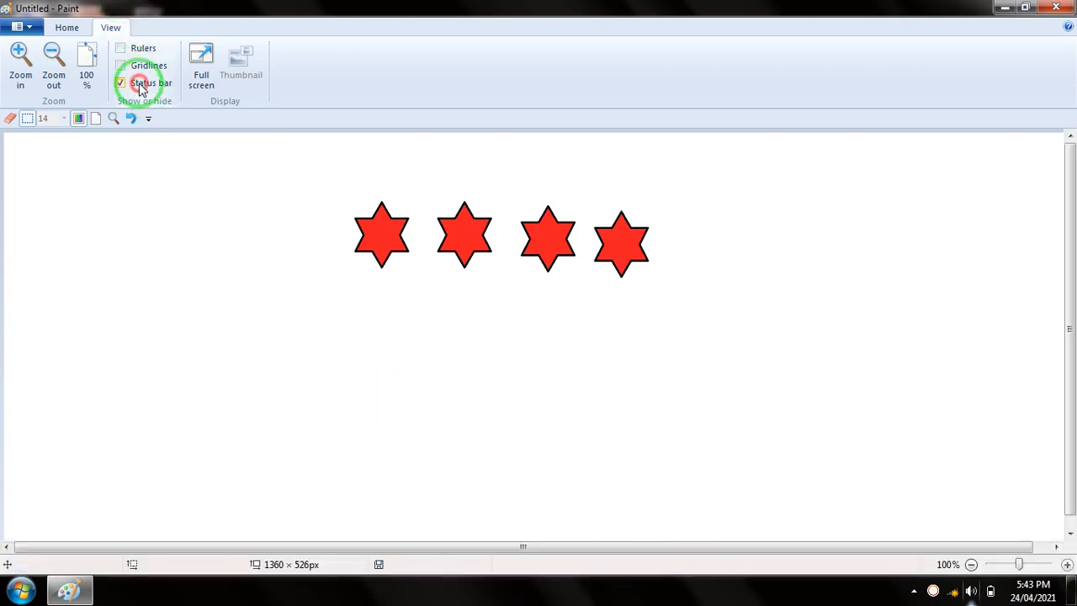
pyautogui.click(200, 56)
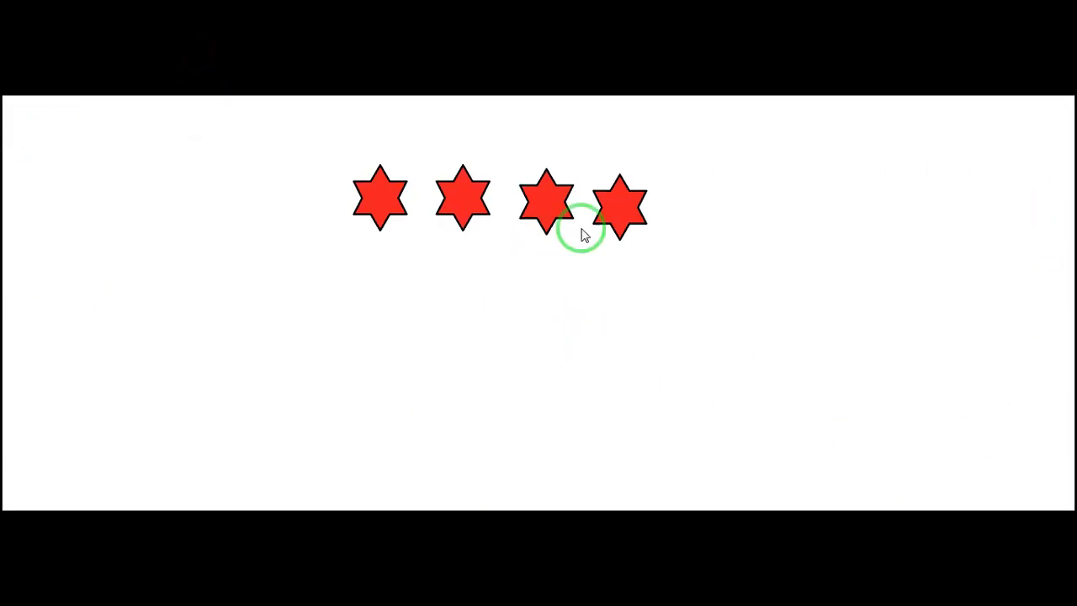
pyautogui.click(525, 282)
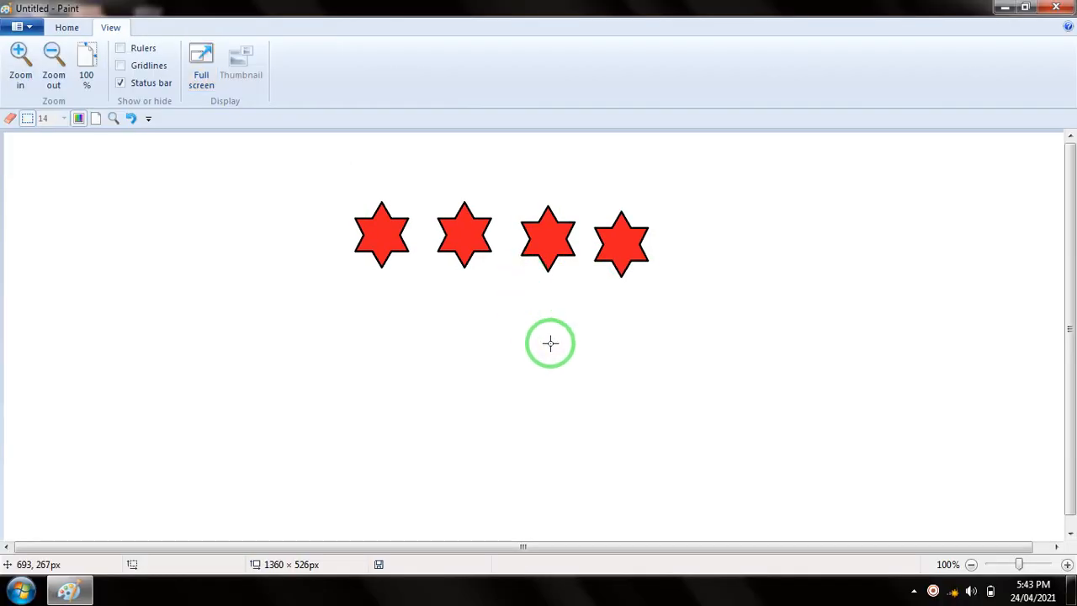
pyautogui.click(67, 27)
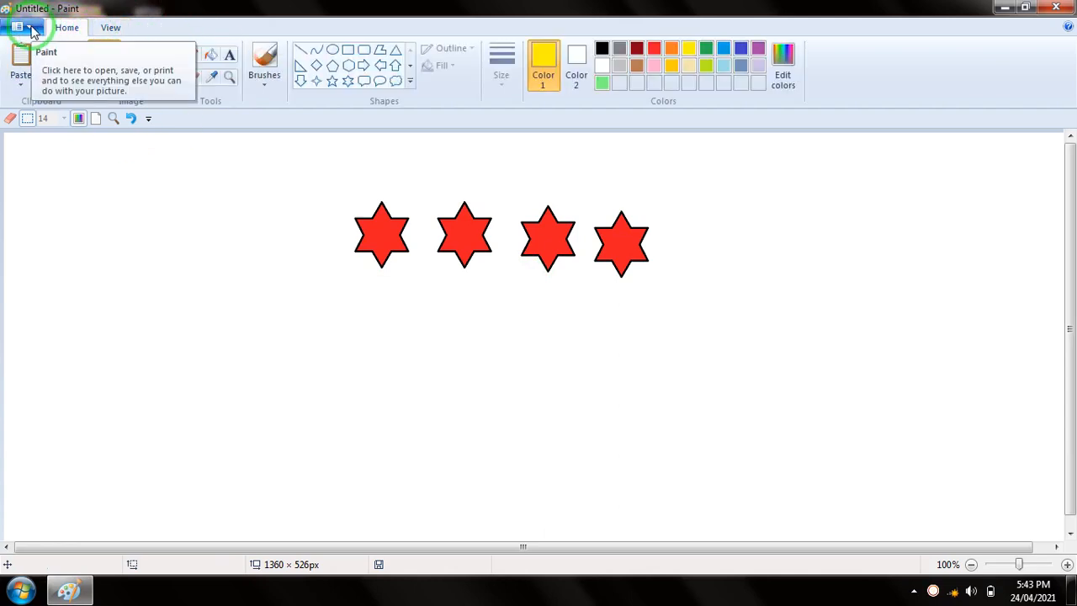
pyautogui.click(31, 27)
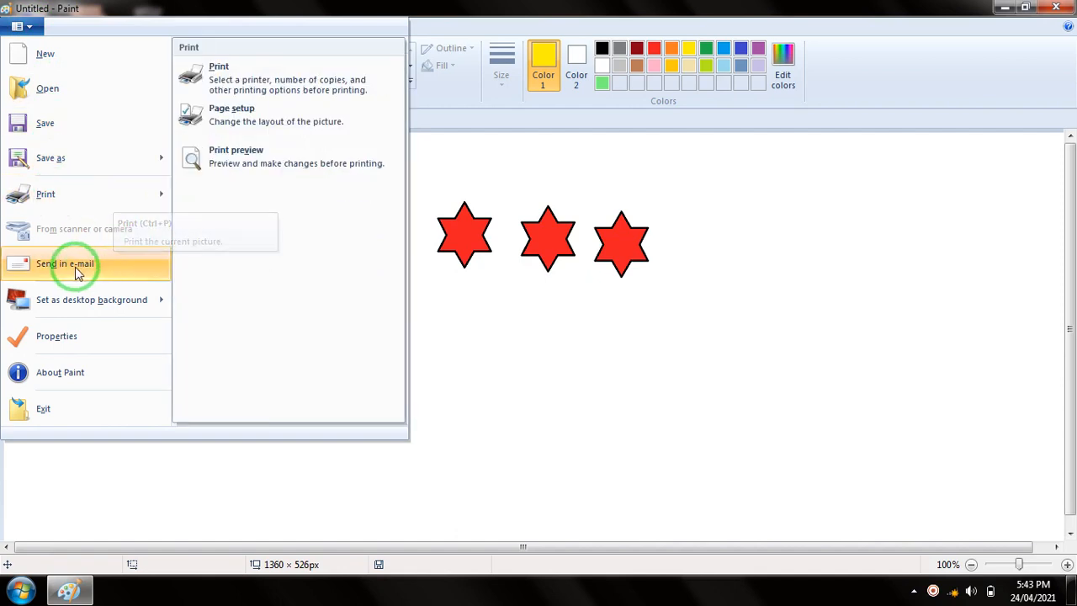
pyautogui.moveTo(63, 310)
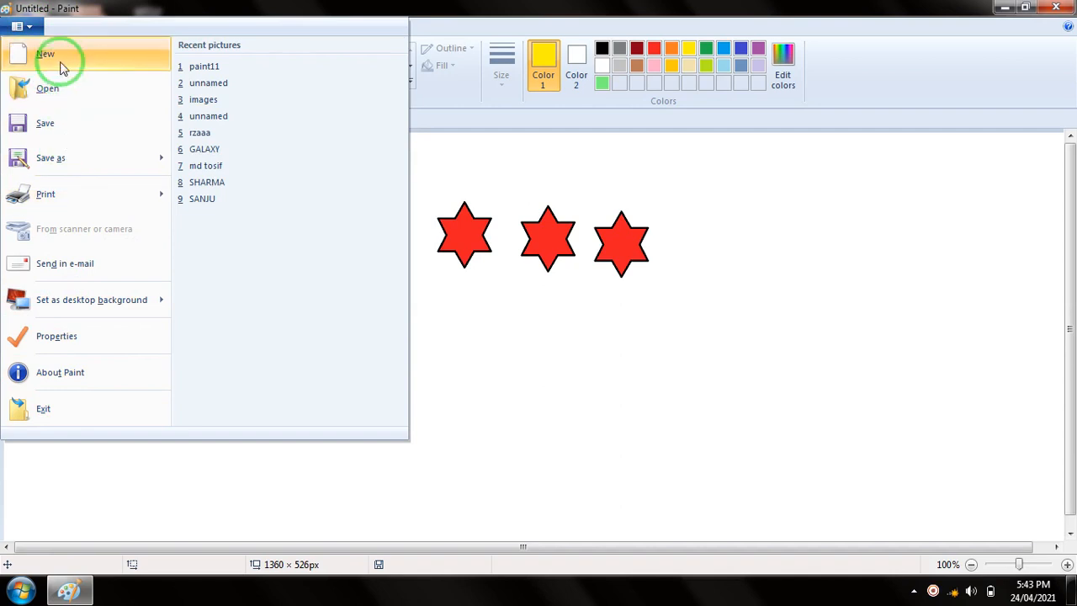
pyautogui.click(635, 321)
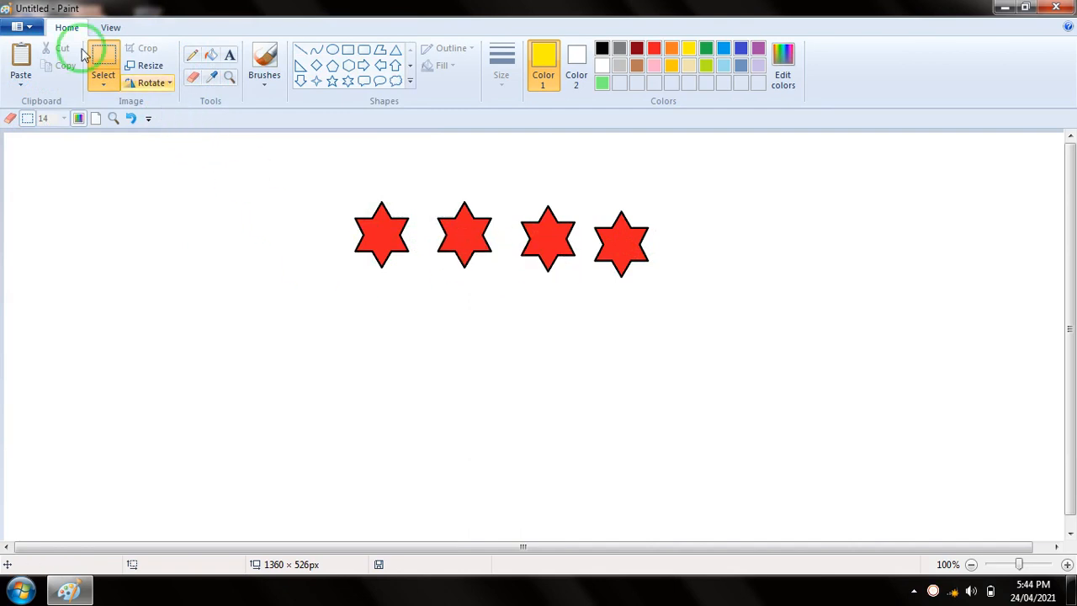
# Start a new picture without saving the changes to the stars drawing
pyautogui.click(25, 27)
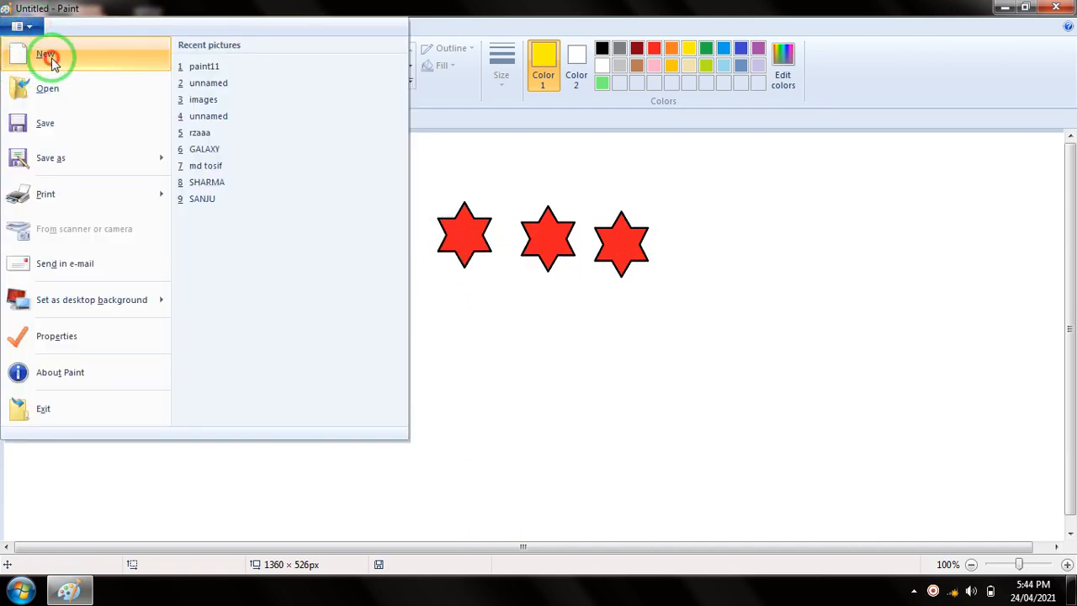
pyautogui.click(46, 55)
pyautogui.moveTo(534, 223); pyautogui.dragTo(825, 193)
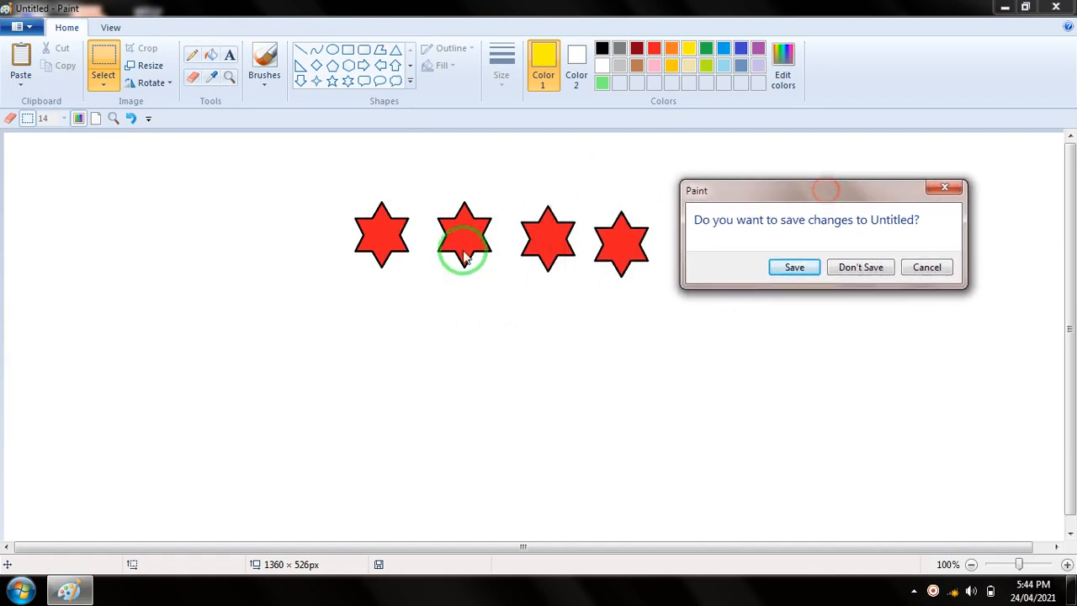
pyautogui.click(873, 269)
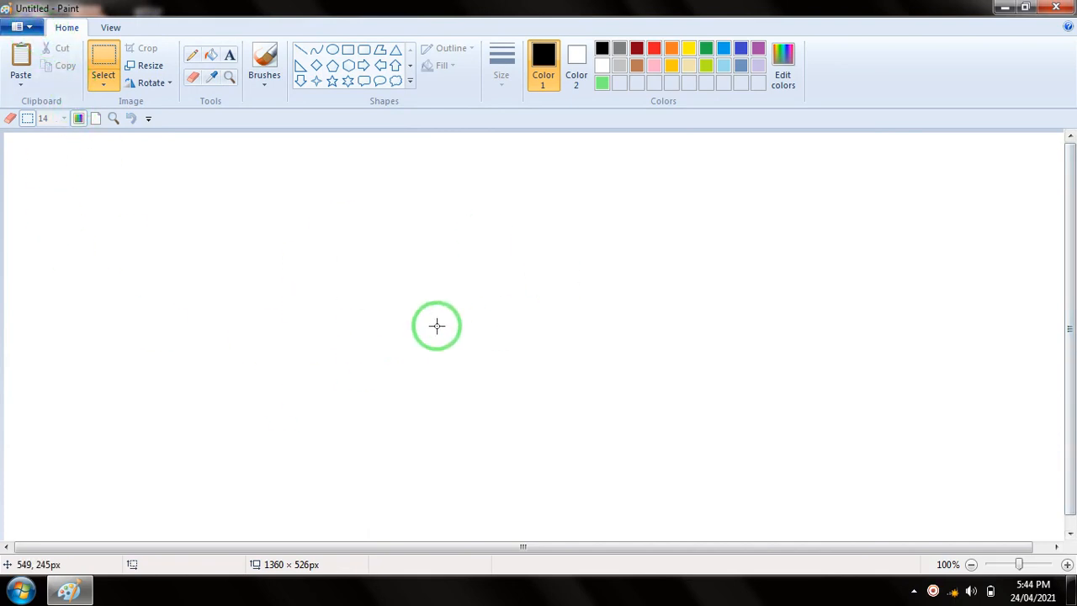
pyautogui.click(20, 27)
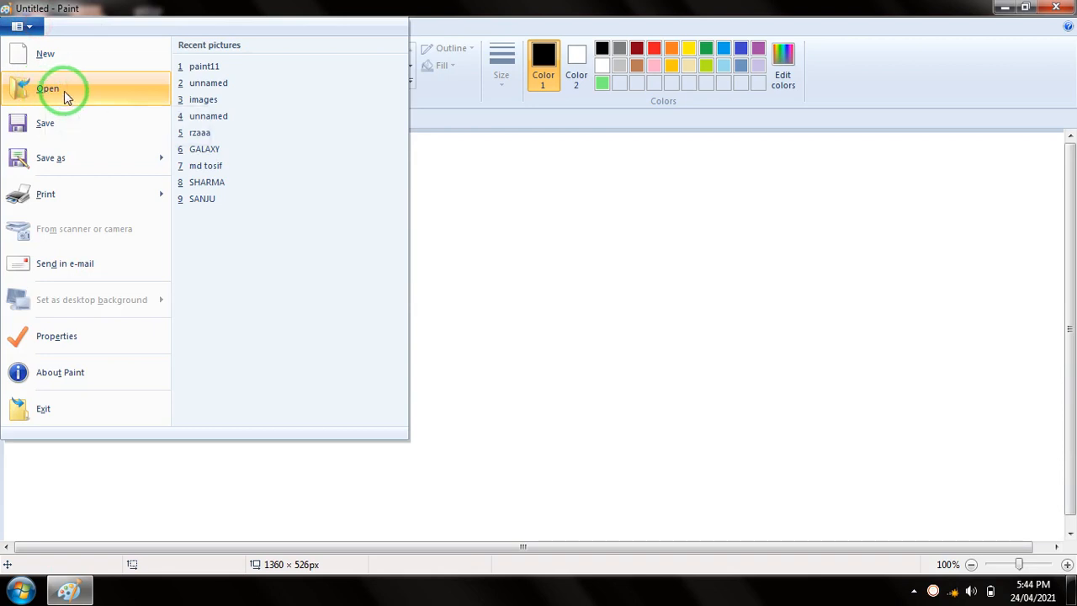
pyautogui.click(505, 237)
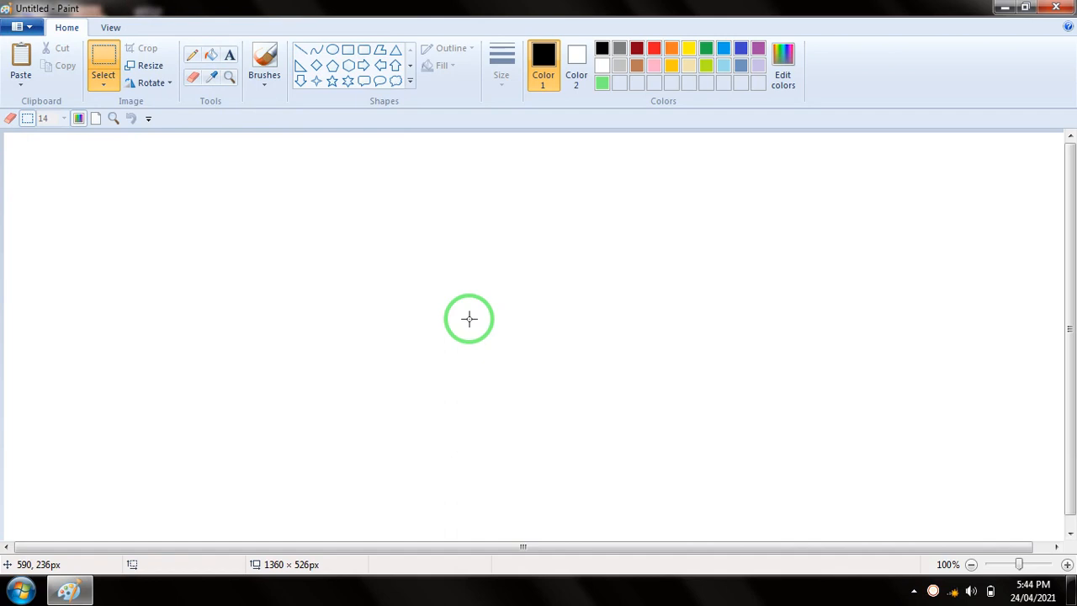
# Draw a large black cloud callout on the left half of the canvas, and set Color 1 to green
pyautogui.click(395, 81)
pyautogui.moveTo(143, 182); pyautogui.dragTo(438, 392)
pyautogui.click(557, 301)
pyautogui.click(711, 52)
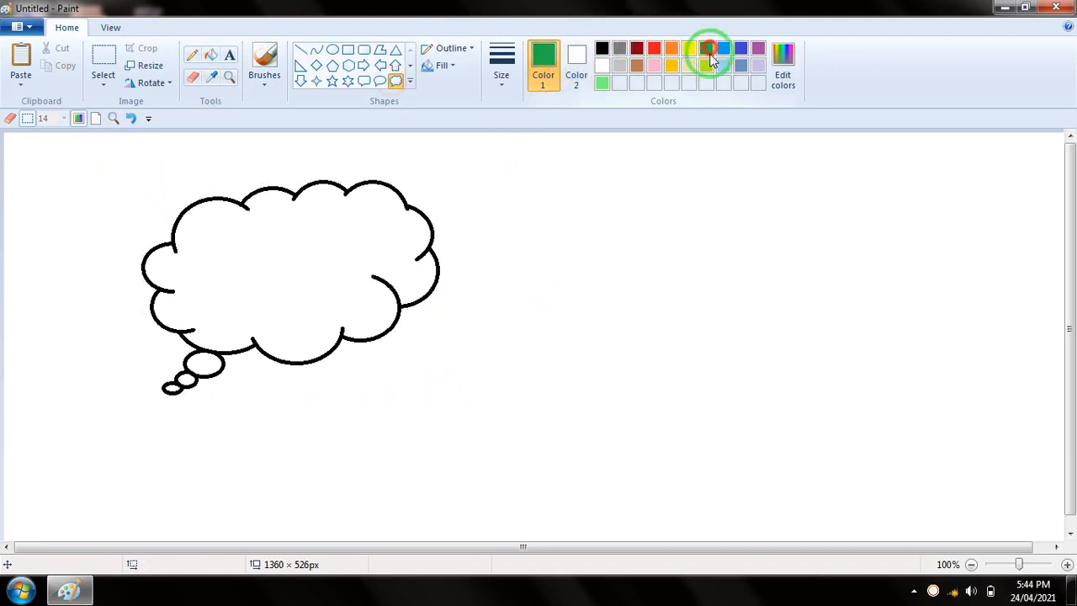
# Fill the body of the cloud callout with light blue
pyautogui.click(724, 49)
pyautogui.click(210, 54)
pyautogui.click(281, 221)
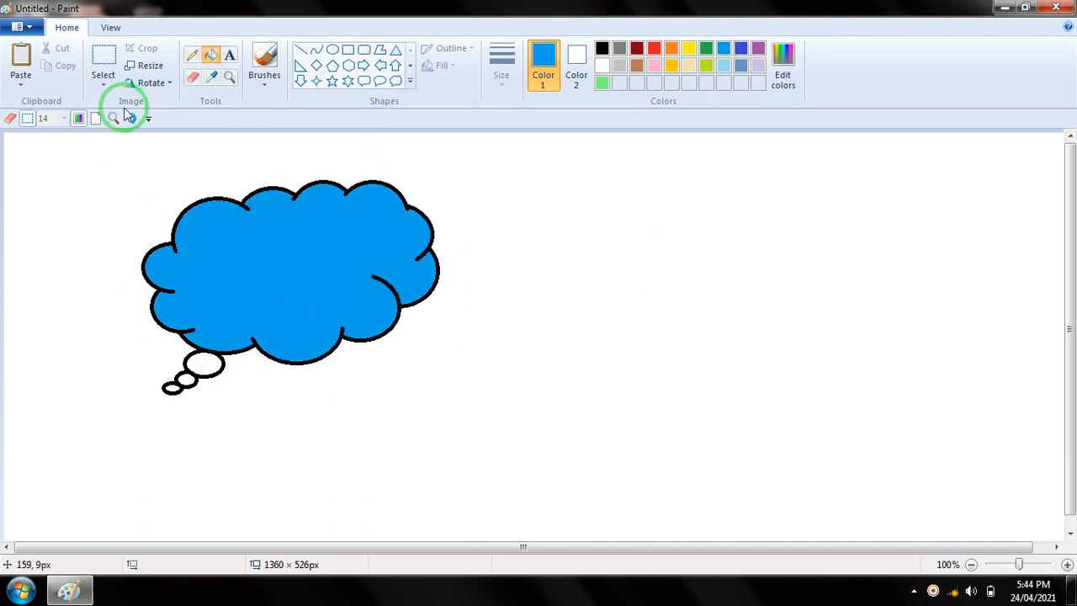
pyautogui.click(17, 27)
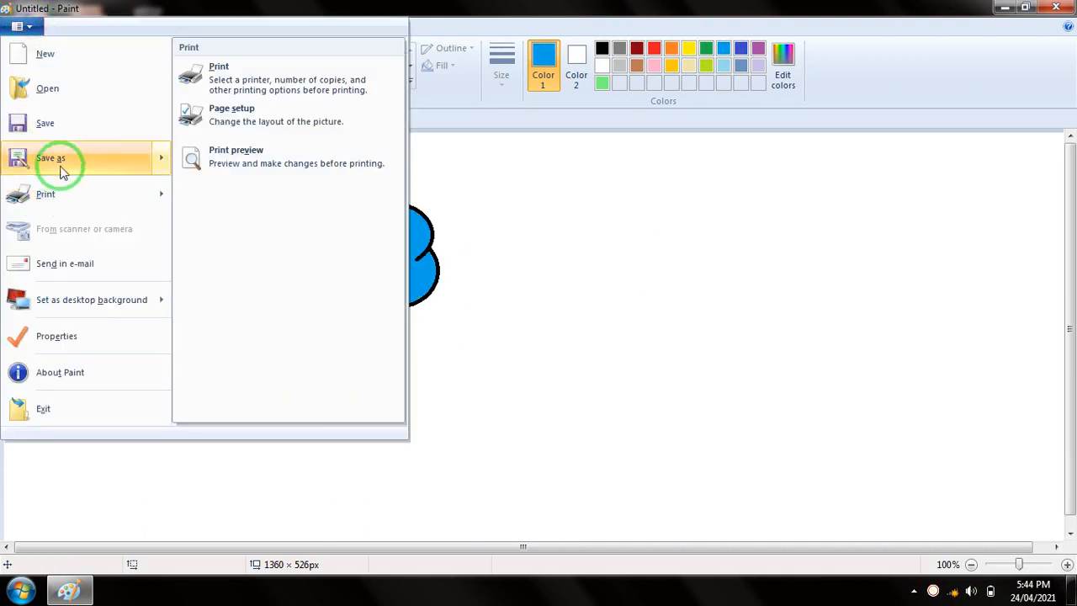
pyautogui.moveTo(48, 160)
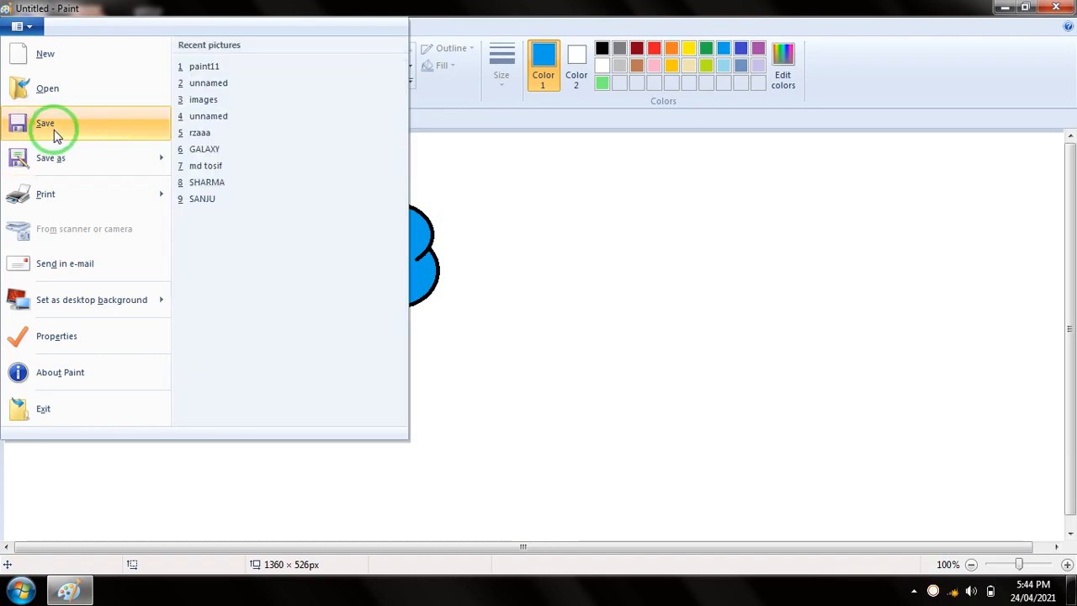
pyautogui.click(54, 130)
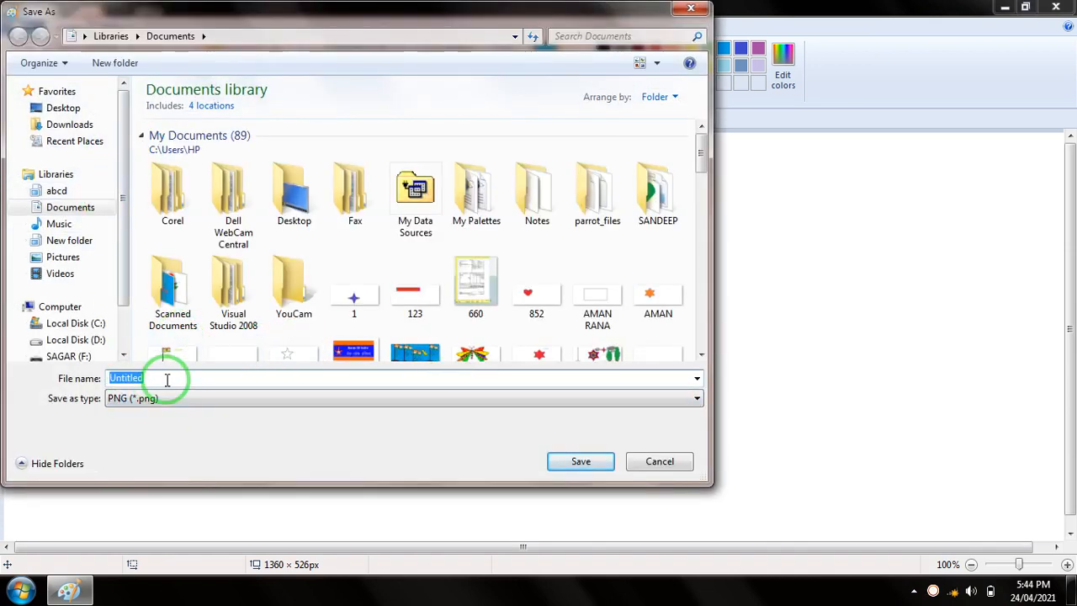
pyautogui.click(665, 461)
# Save the cloud picture as a PNG named GALAXY11 in the Documents library
pyautogui.click(22, 30)
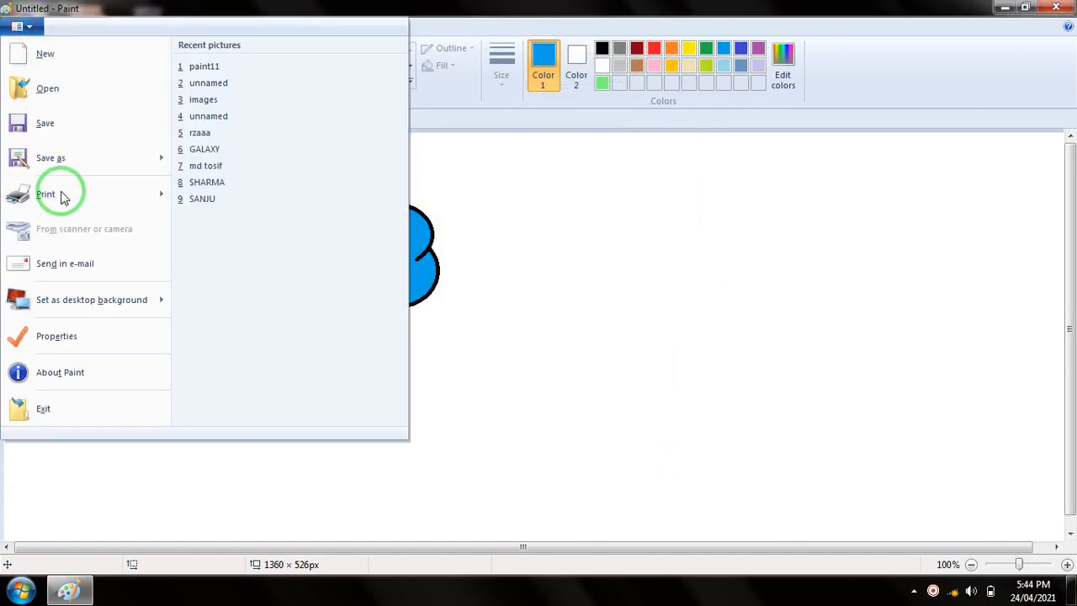
pyautogui.click(59, 158)
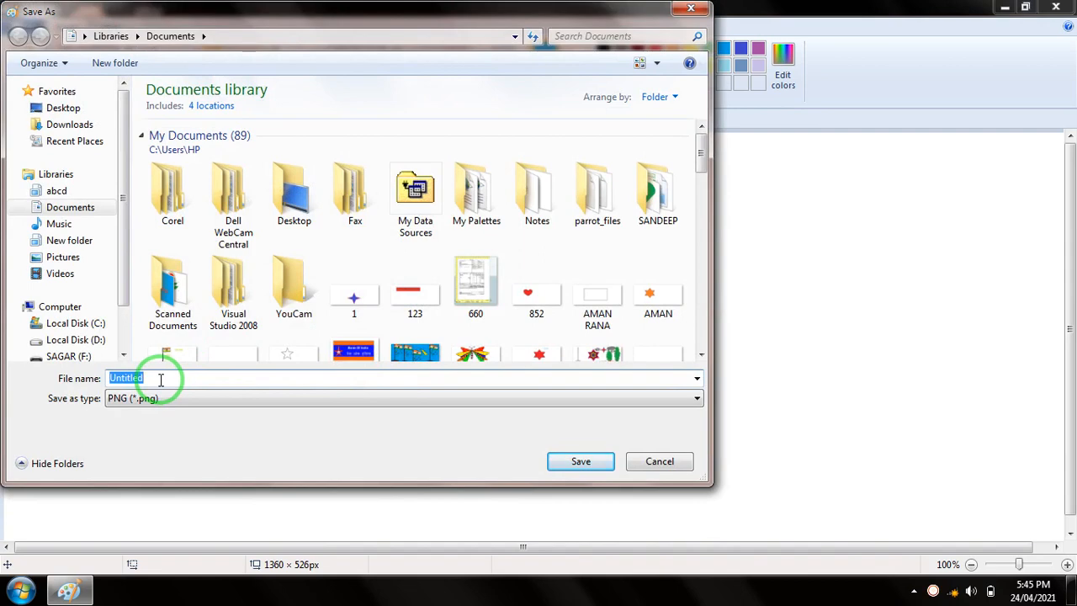
pyautogui.write('GALAX')
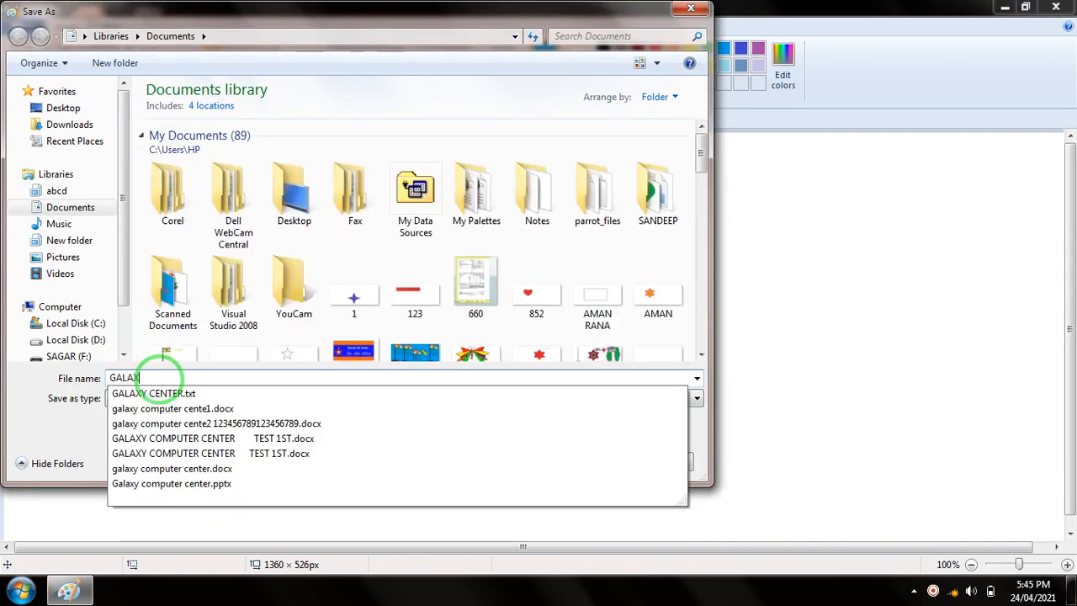
pyautogui.write('T')
pyautogui.press('BackSpace')
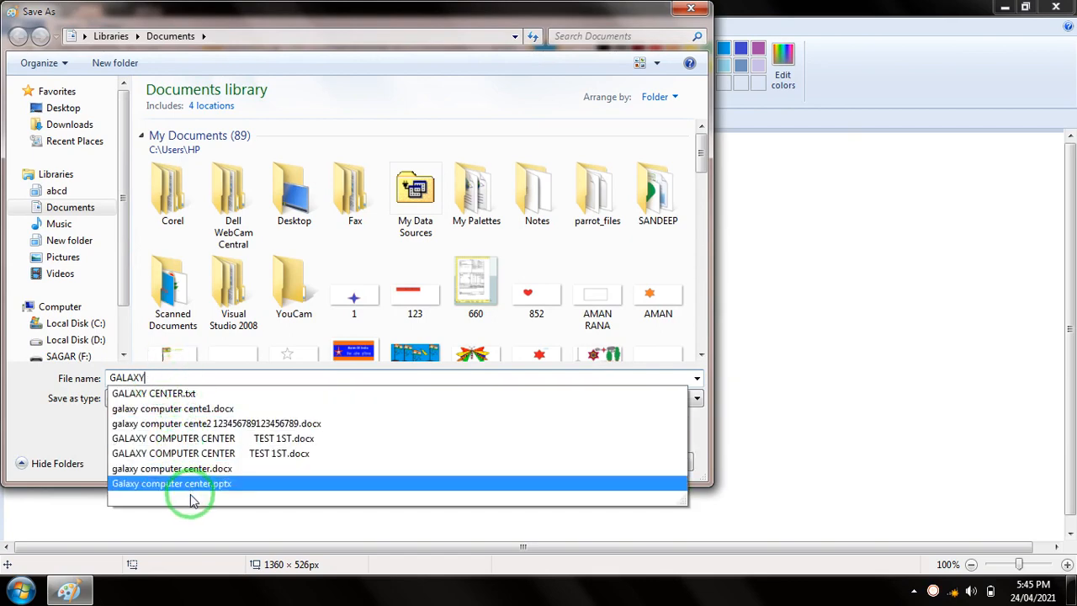
pyautogui.write('Y11')
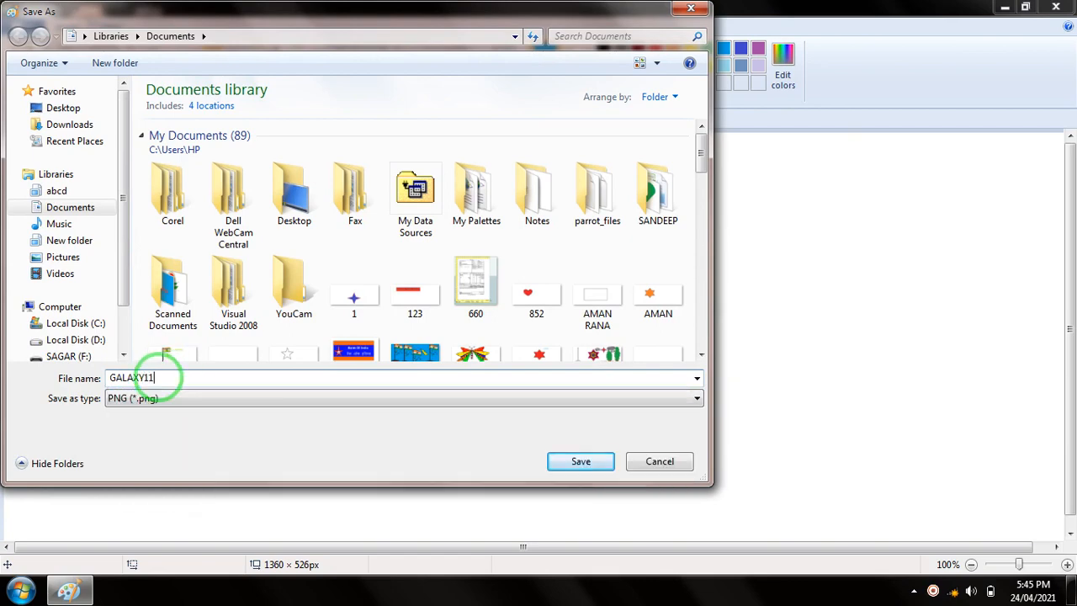
pyautogui.click(564, 468)
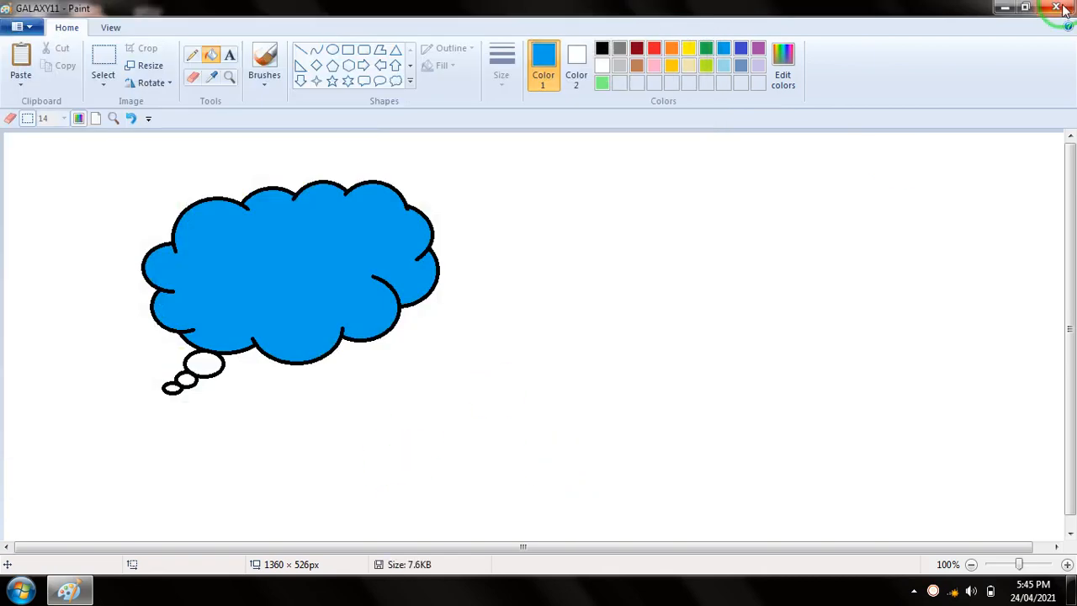
# Close Paint and start it again from the desktop
pyautogui.click(1058, 8)
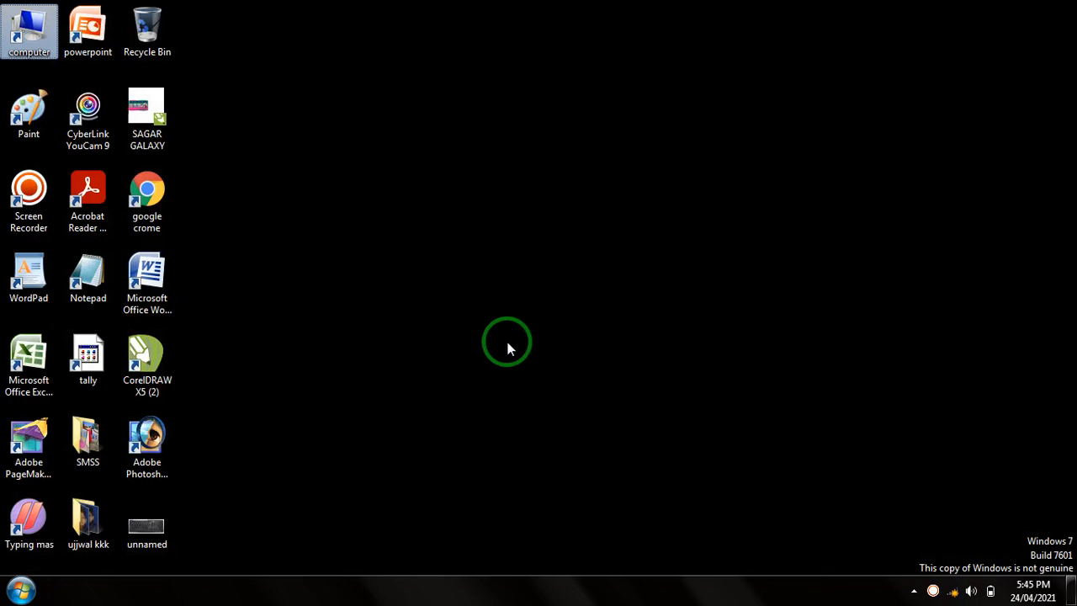
pyautogui.click(27, 109)
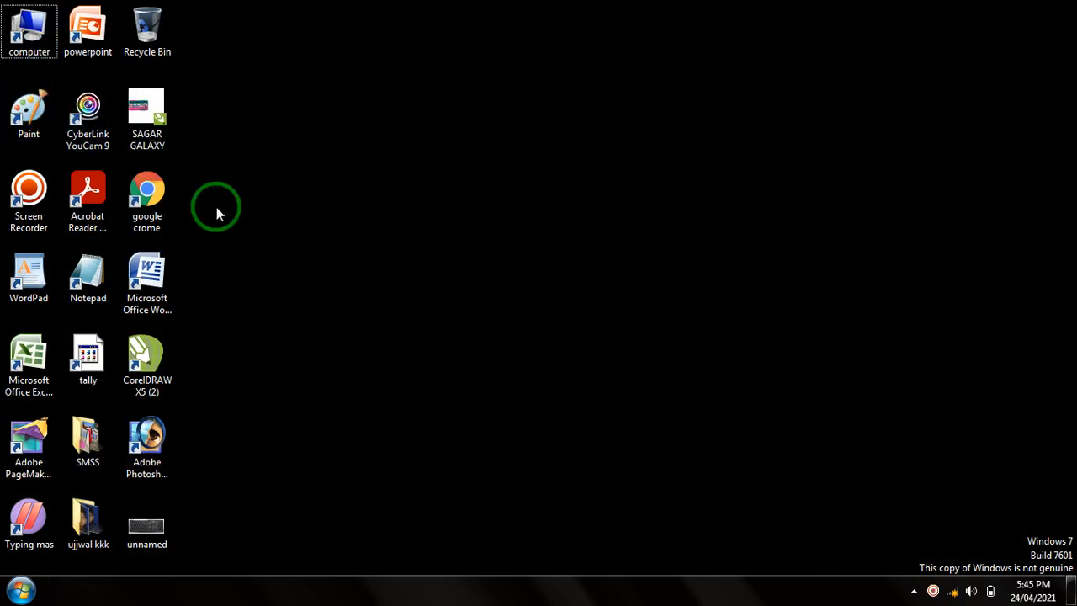
pyautogui.doubleClick(29, 108)
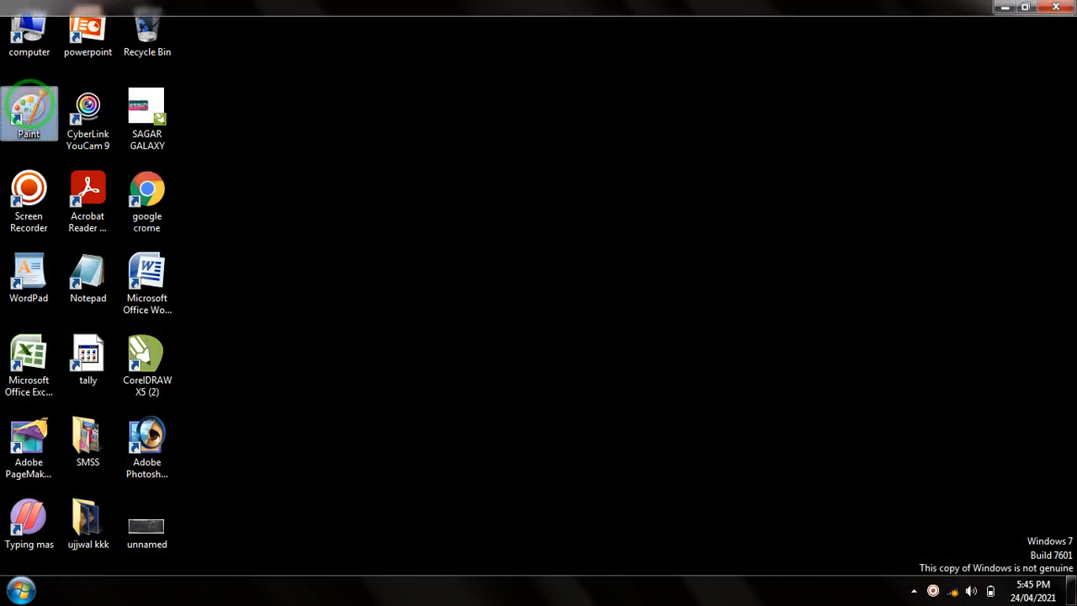
# Open the saved picture GALAXY11 from the Documents library
pyautogui.click(29, 28)
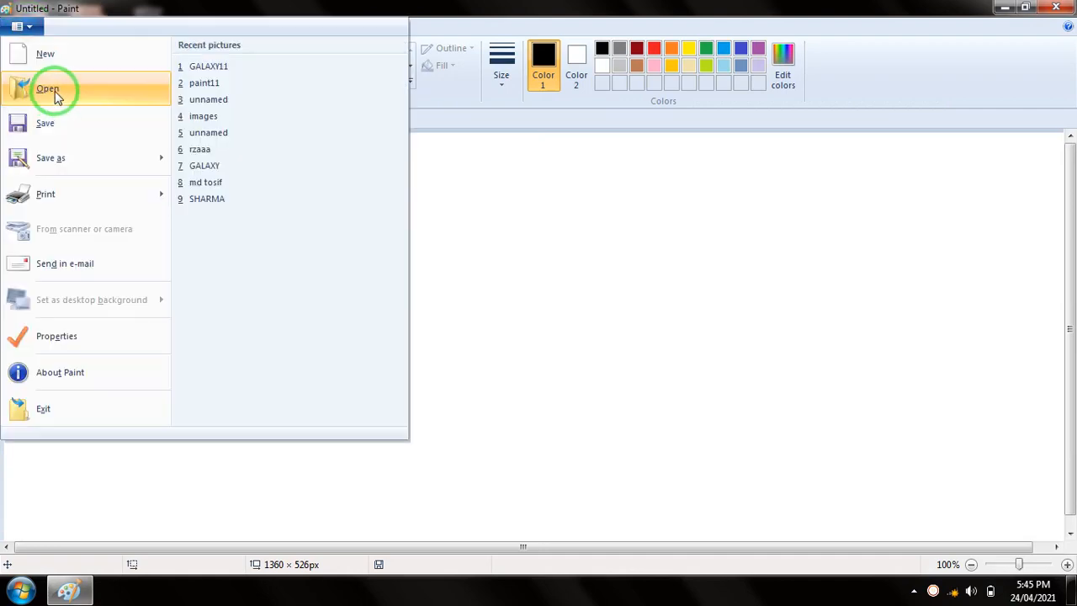
pyautogui.click(53, 90)
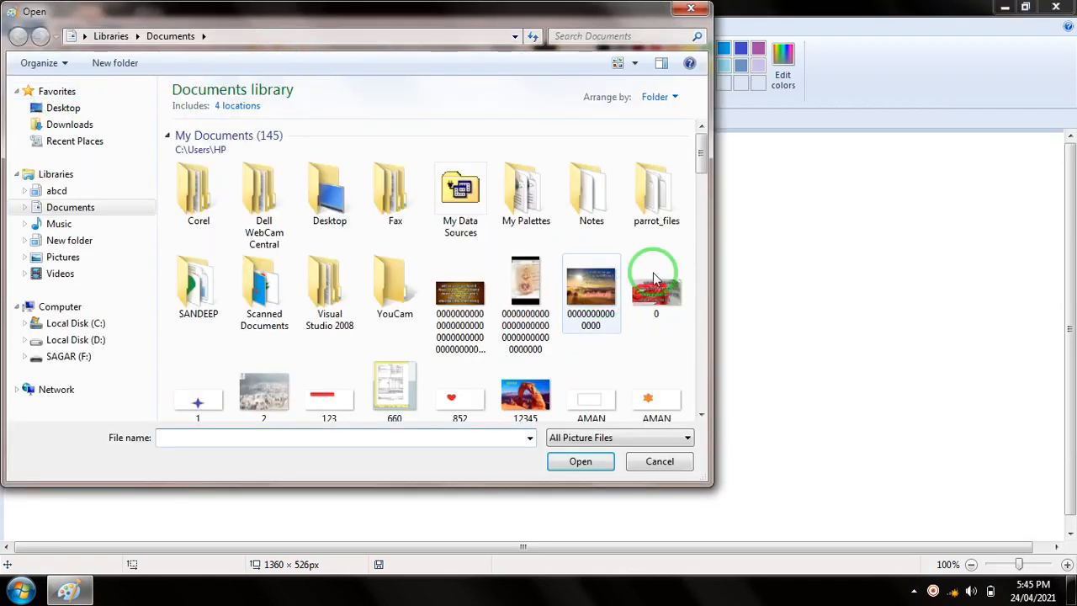
pyautogui.moveTo(703, 160); pyautogui.dragTo(699, 204)
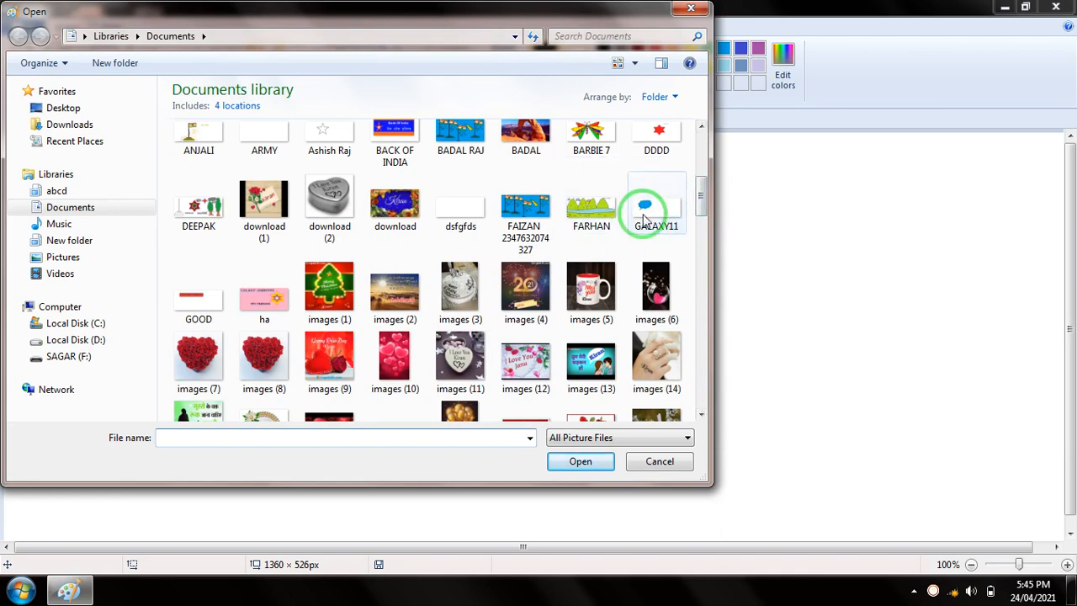
pyautogui.click(662, 214)
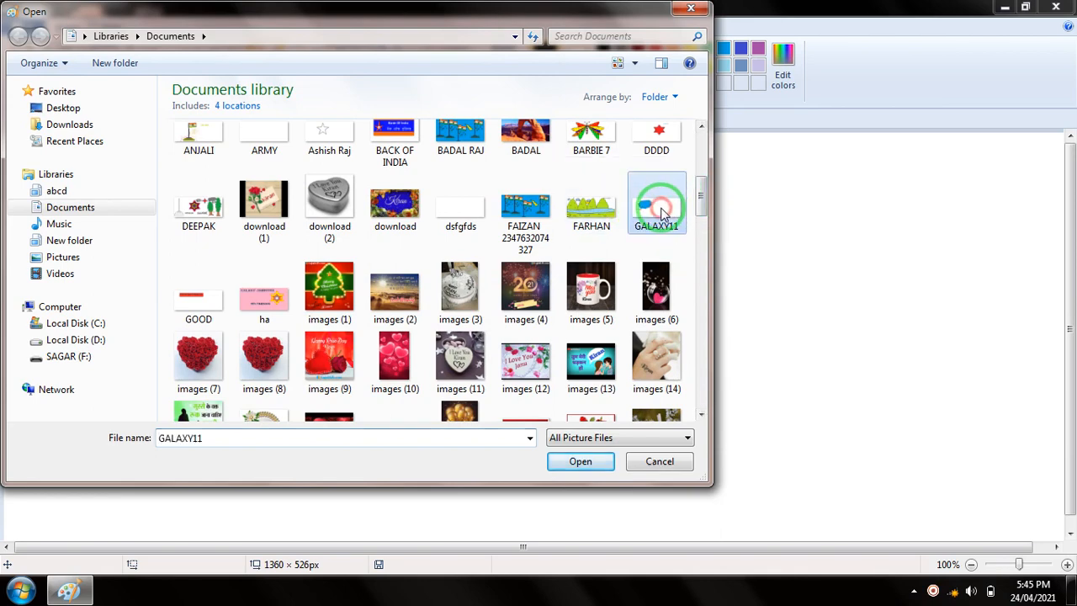
pyautogui.click(569, 460)
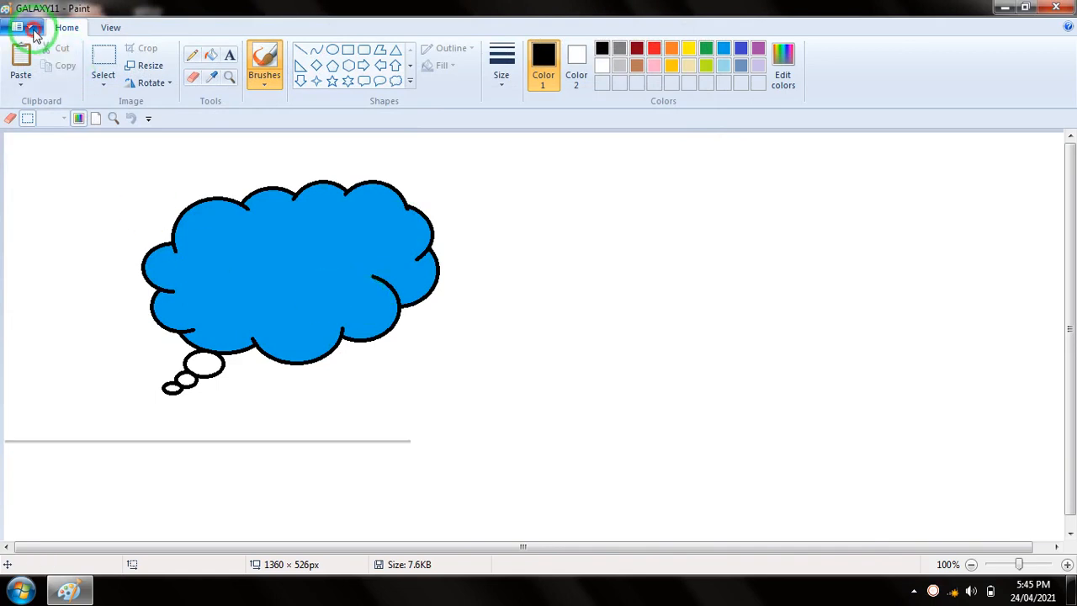
pyautogui.click(19, 27)
pyautogui.click(517, 181)
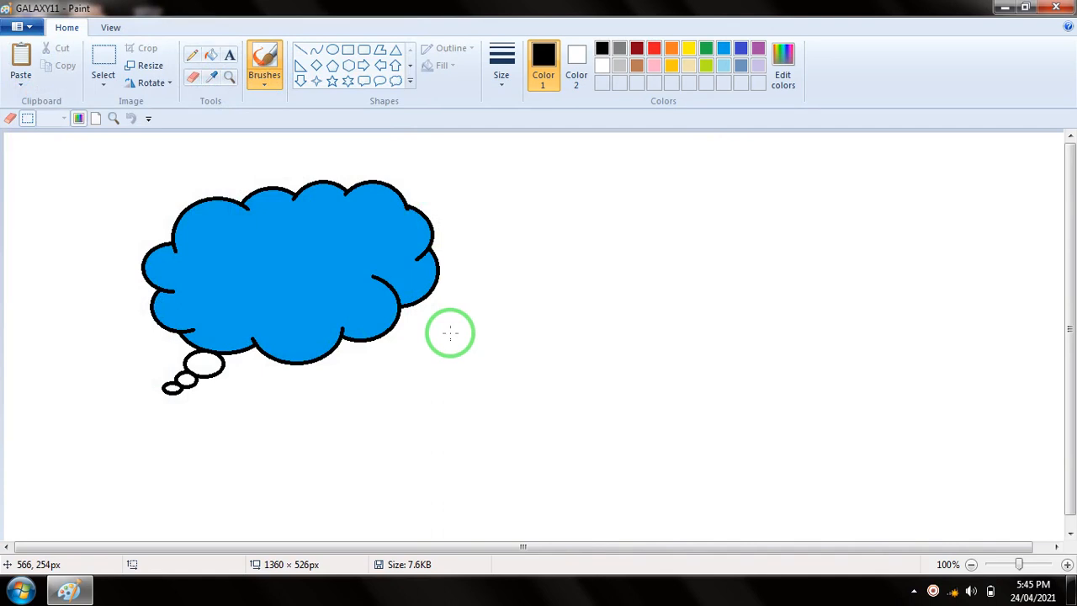
# Draw a black-outlined heart beside the blue cloud, on its right, and fill it with red
pyautogui.click(410, 82)
pyautogui.click(301, 97)
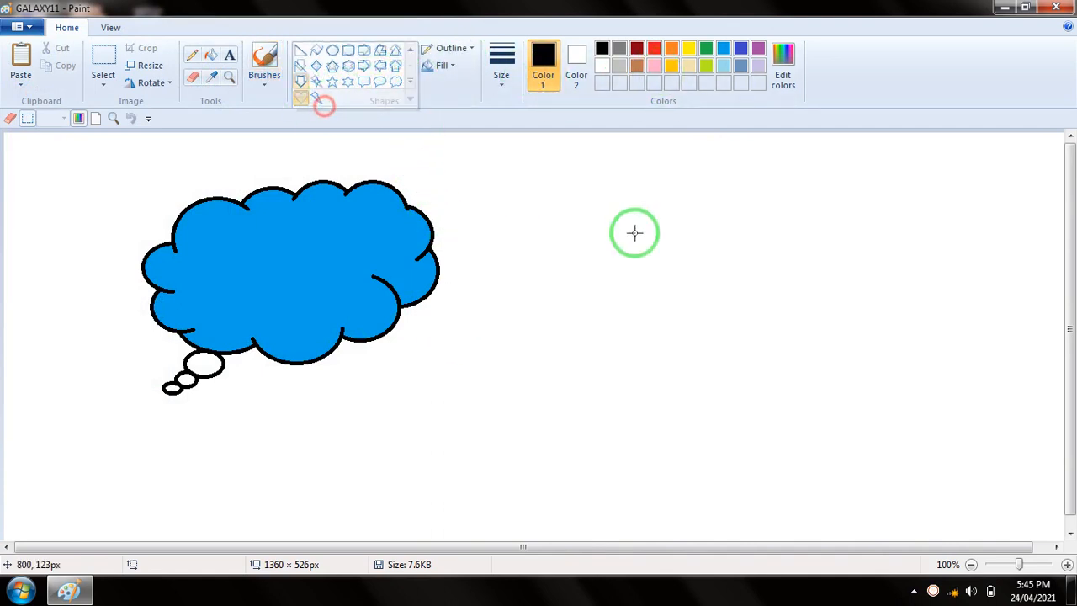
pyautogui.moveTo(515, 196); pyautogui.dragTo(653, 334)
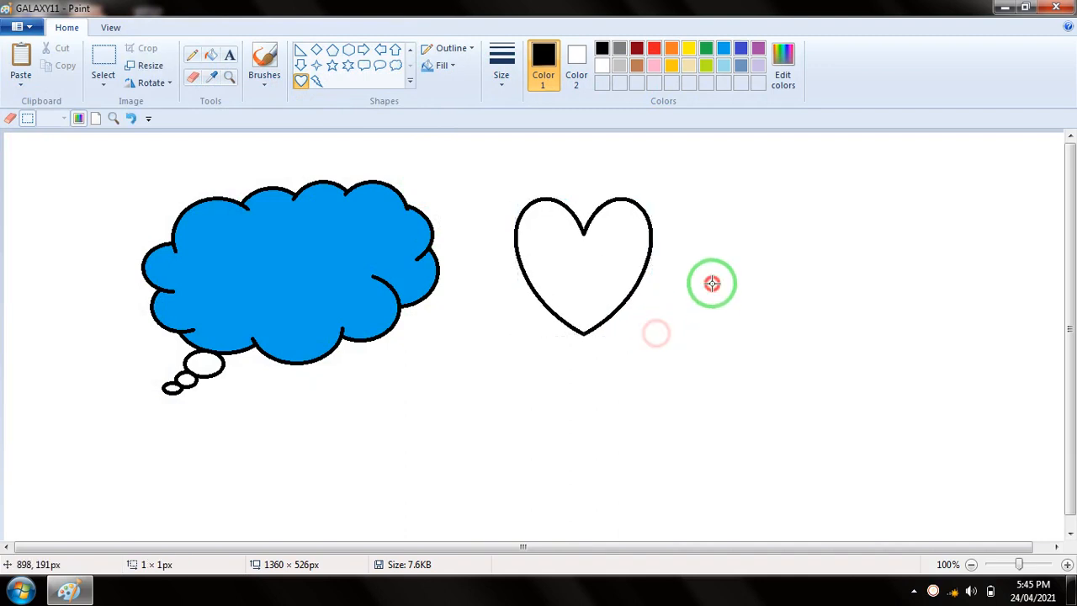
pyautogui.click(654, 49)
pyautogui.click(212, 54)
pyautogui.click(560, 260)
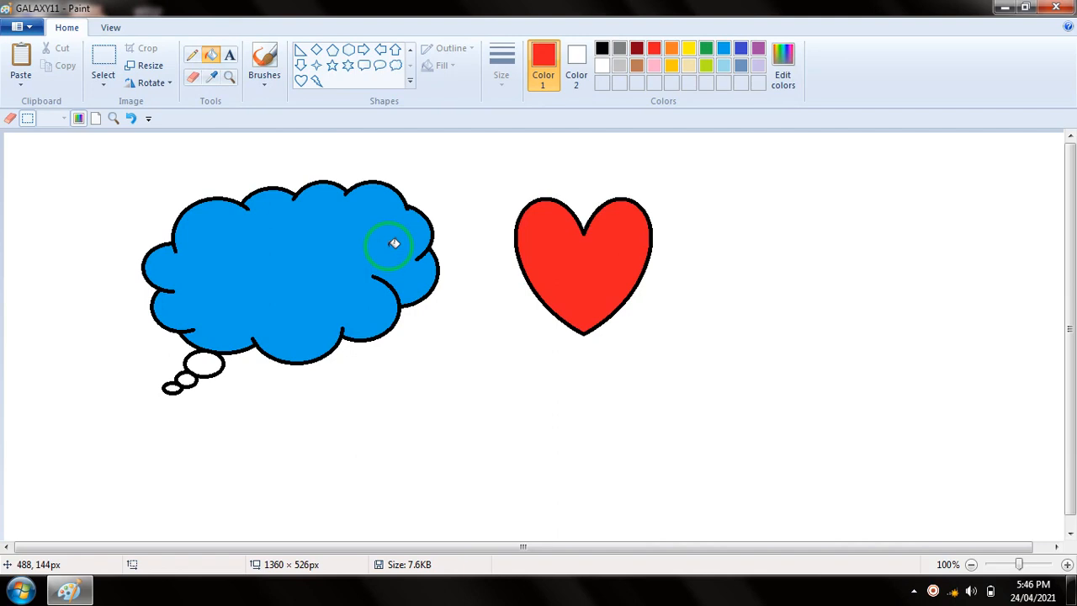
pyautogui.click(32, 29)
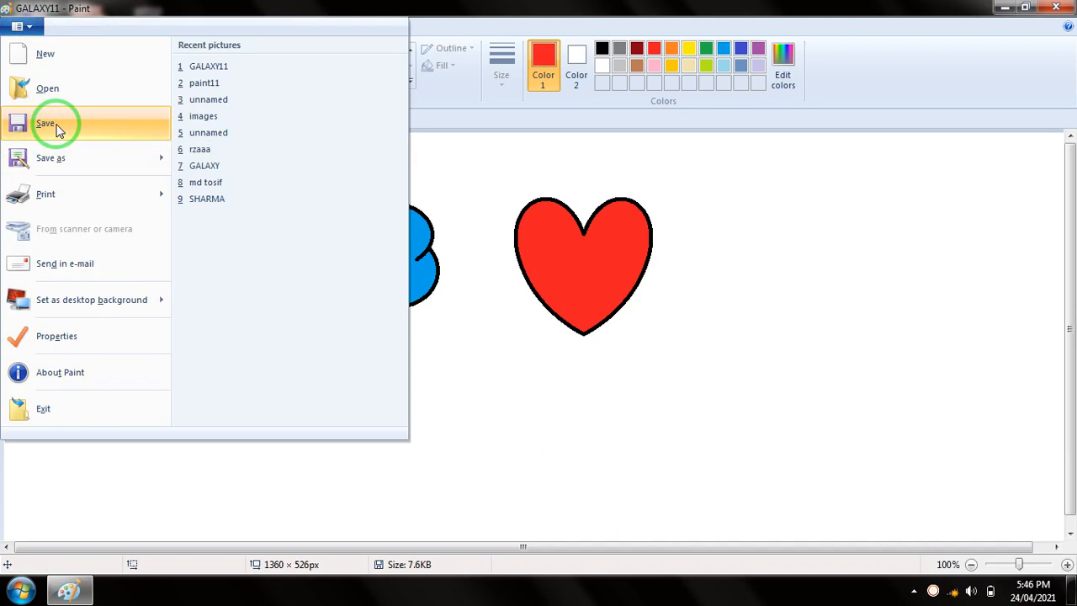
pyautogui.click(515, 282)
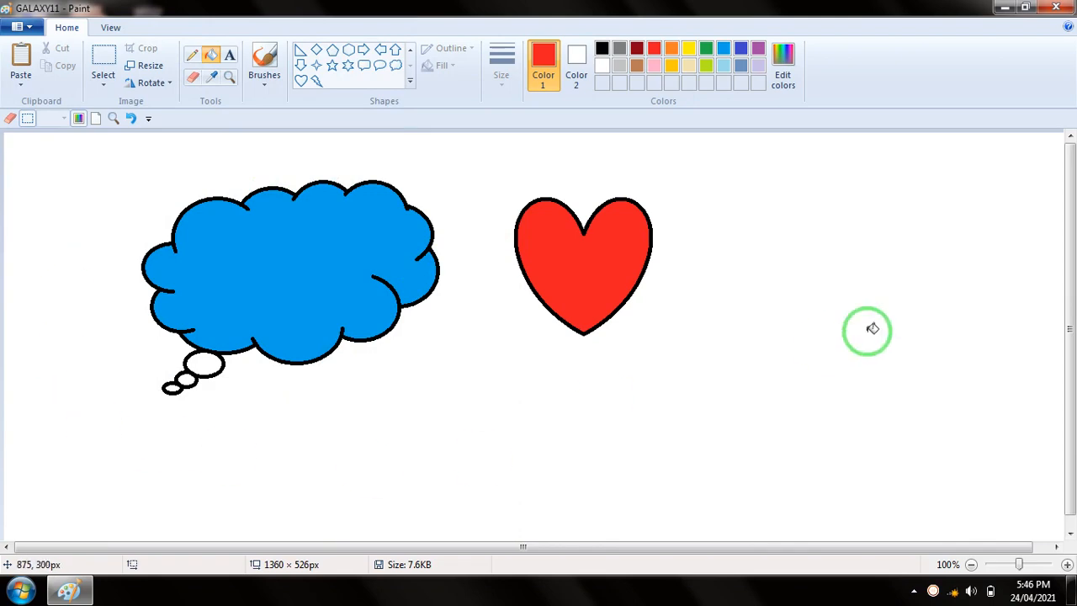
# Save the picture with the heart as a separate PNG named GALAXY111 in the Documents library
pyautogui.click(21, 26)
pyautogui.click(58, 152)
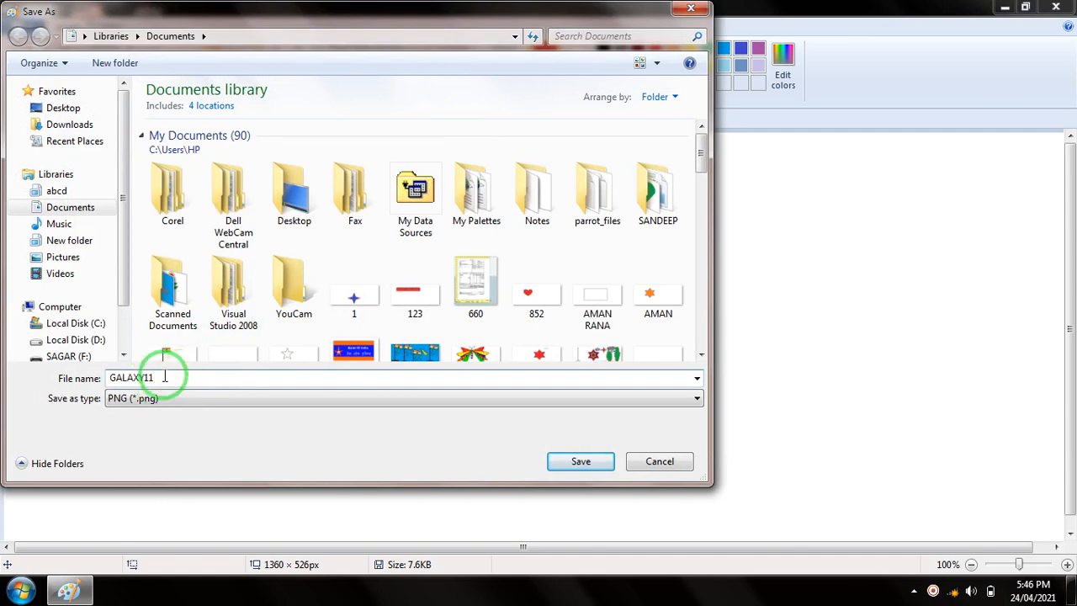
pyautogui.click(580, 461)
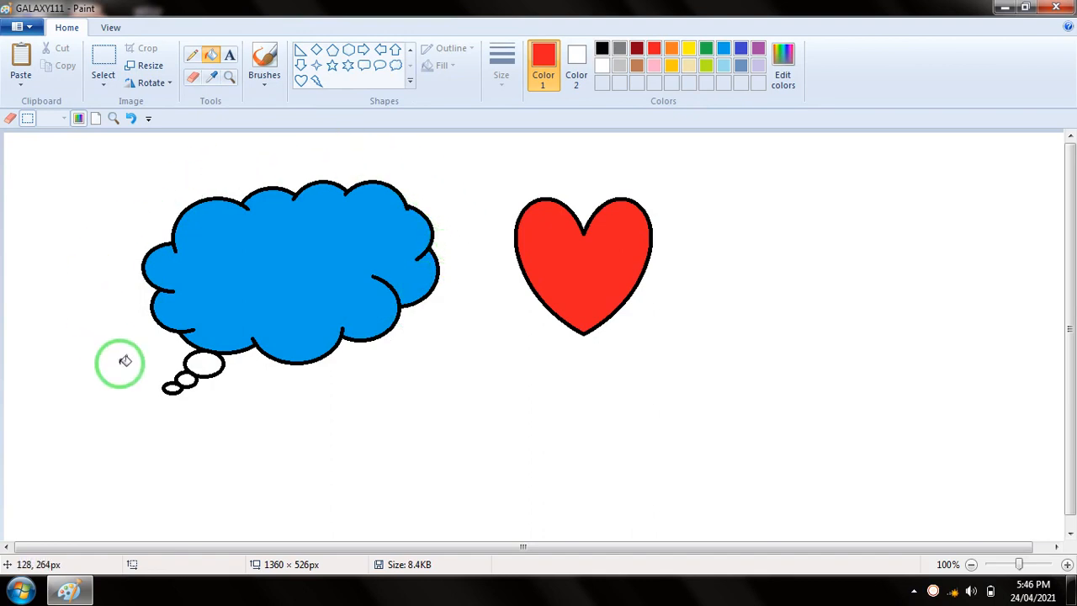
# View the original GALAXY11 from the recent pictures, and switch back to GALAXY111
pyautogui.click(36, 28)
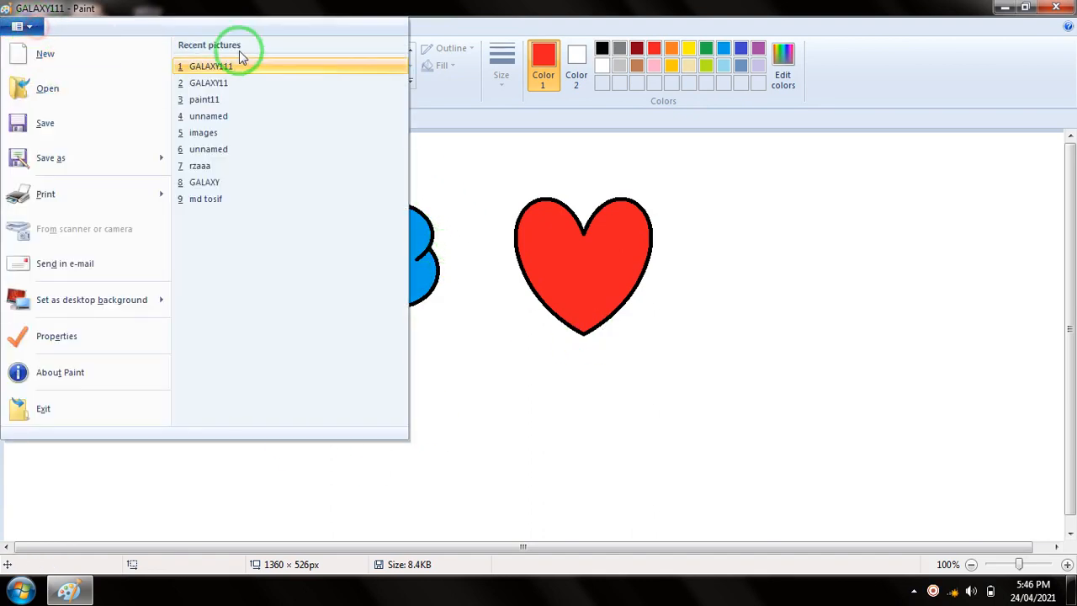
pyautogui.click(207, 83)
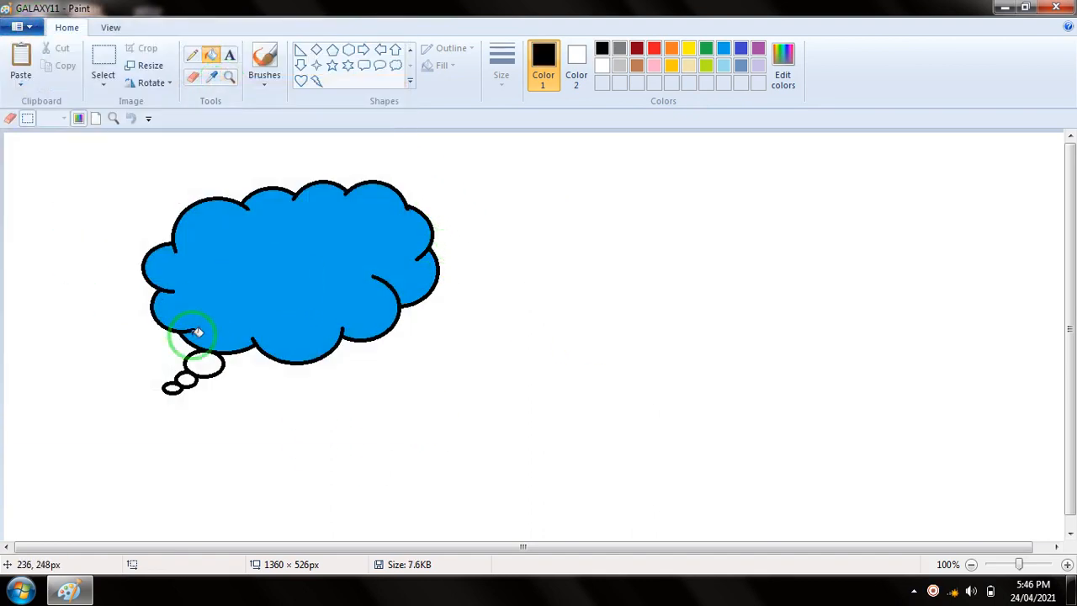
pyautogui.click(38, 29)
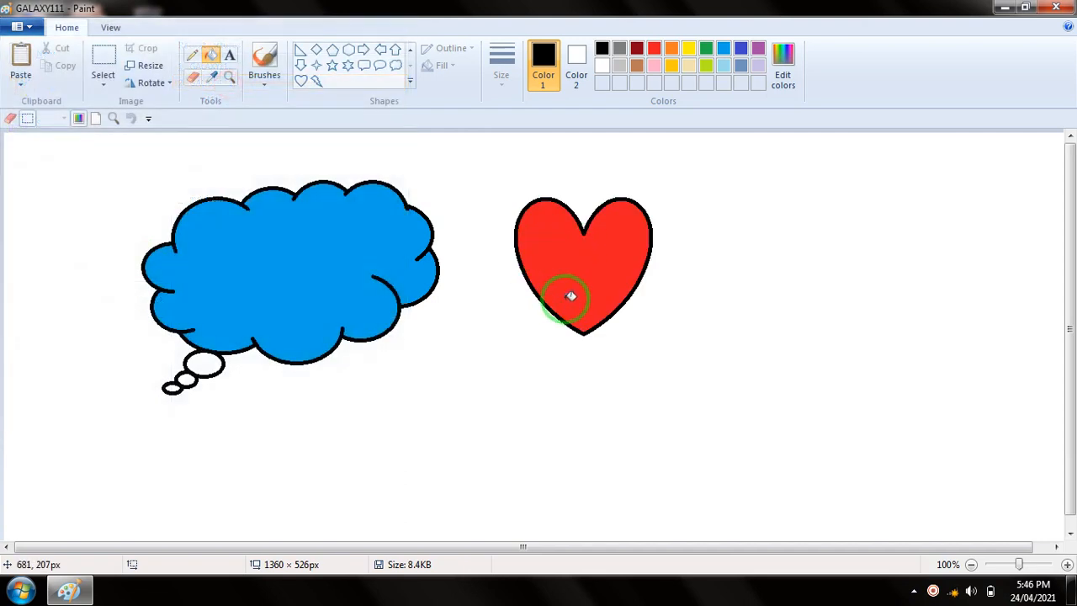
# Draw a black-outlined four-point star below and between the cloud and the heart, and fill it with indigo
pyautogui.click(412, 80)
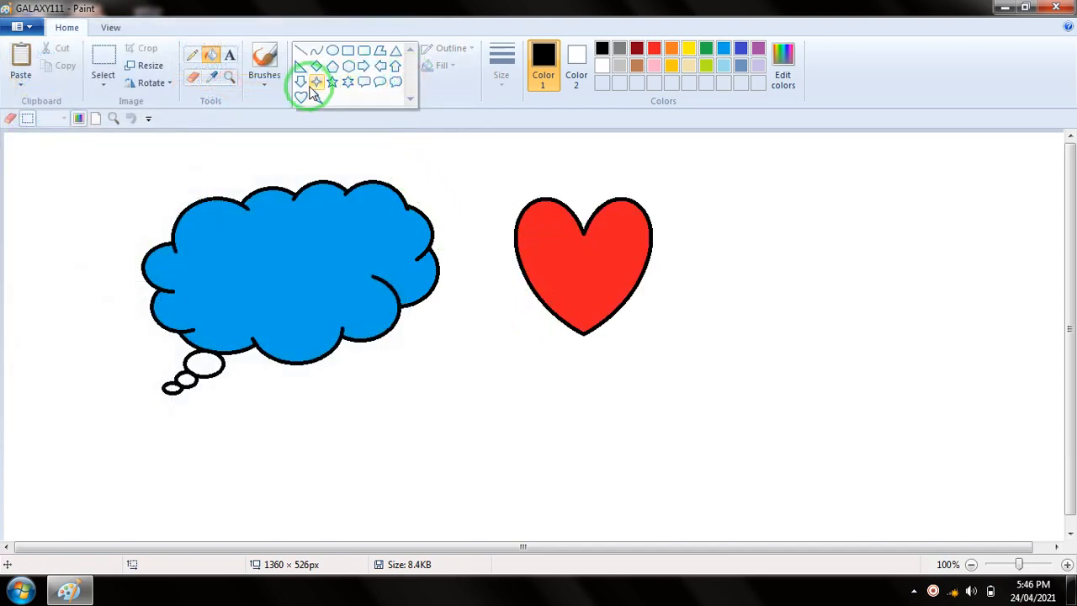
pyautogui.click(312, 84)
pyautogui.moveTo(432, 322); pyautogui.dragTo(539, 433)
pyautogui.click(642, 381)
pyautogui.click(728, 46)
pyautogui.click(741, 49)
pyautogui.click(230, 64)
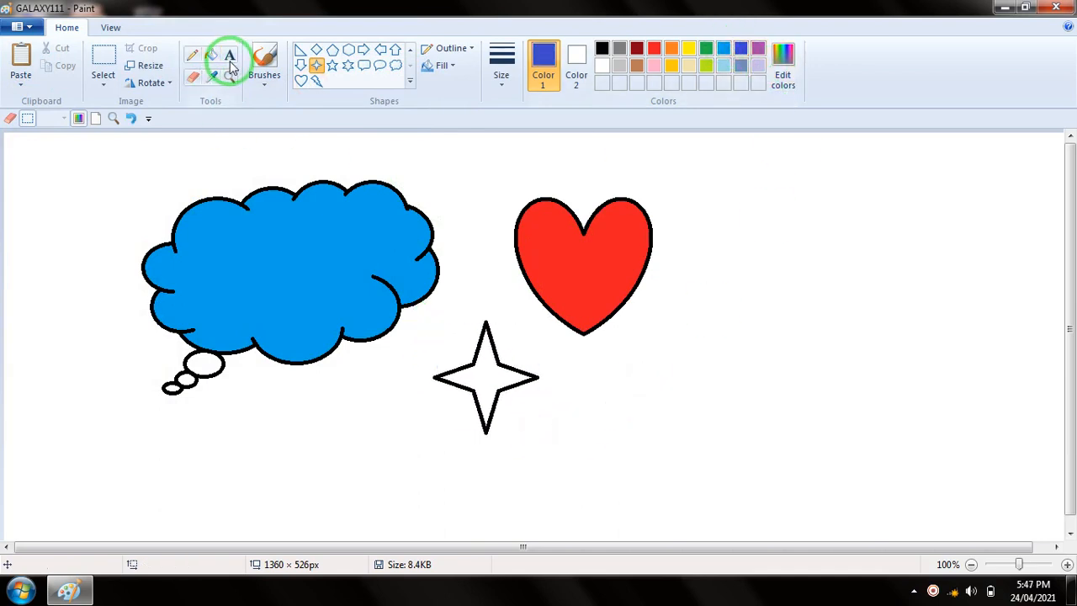
pyautogui.click(213, 55)
pyautogui.click(477, 376)
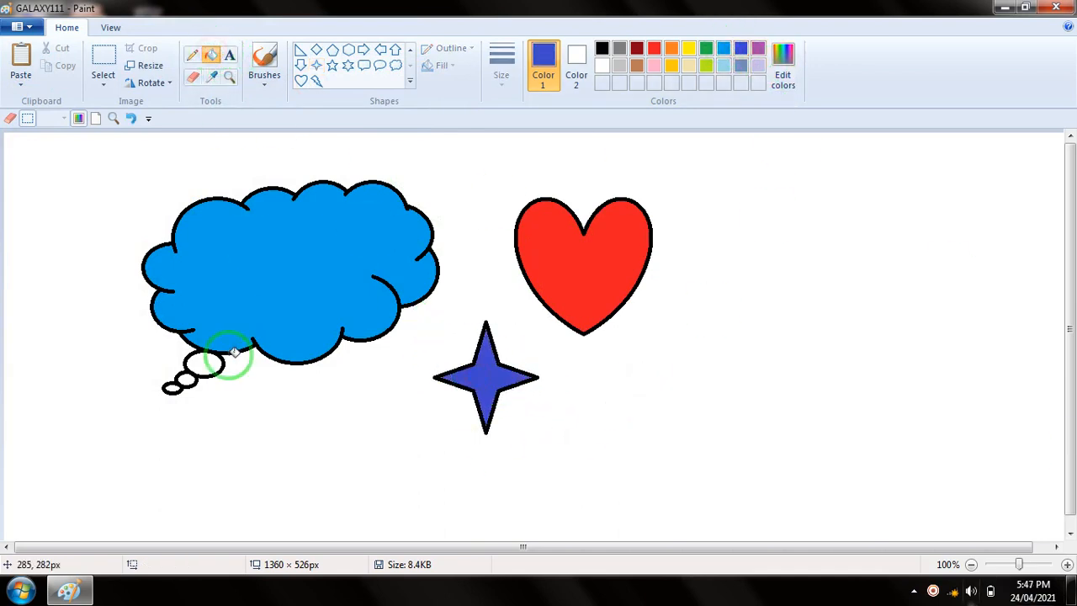
# Save the changes to GALAXY111 under the same file name
pyautogui.click(20, 26)
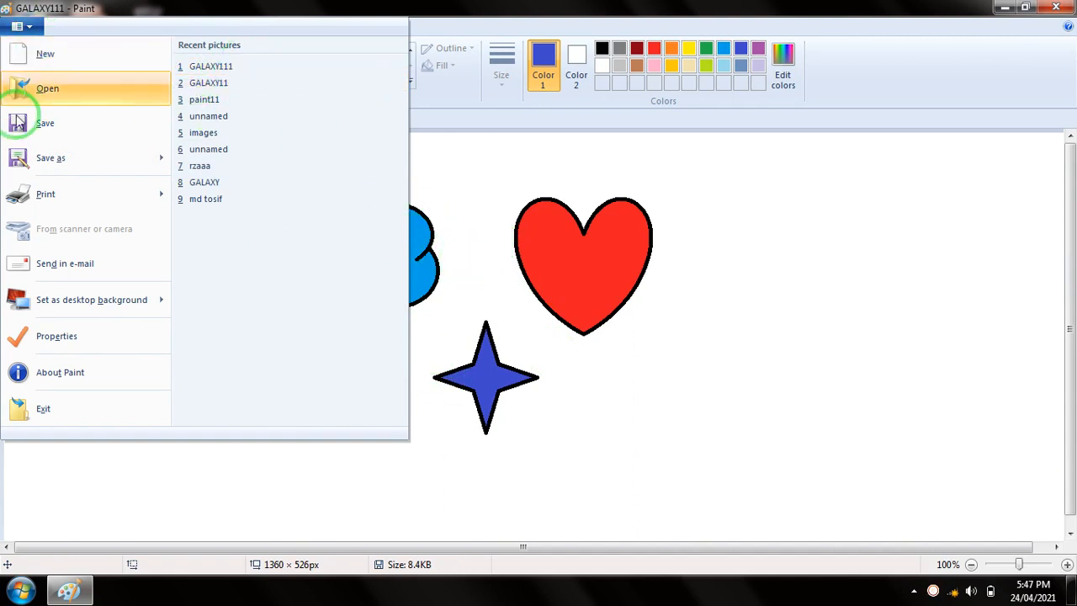
pyautogui.click(46, 126)
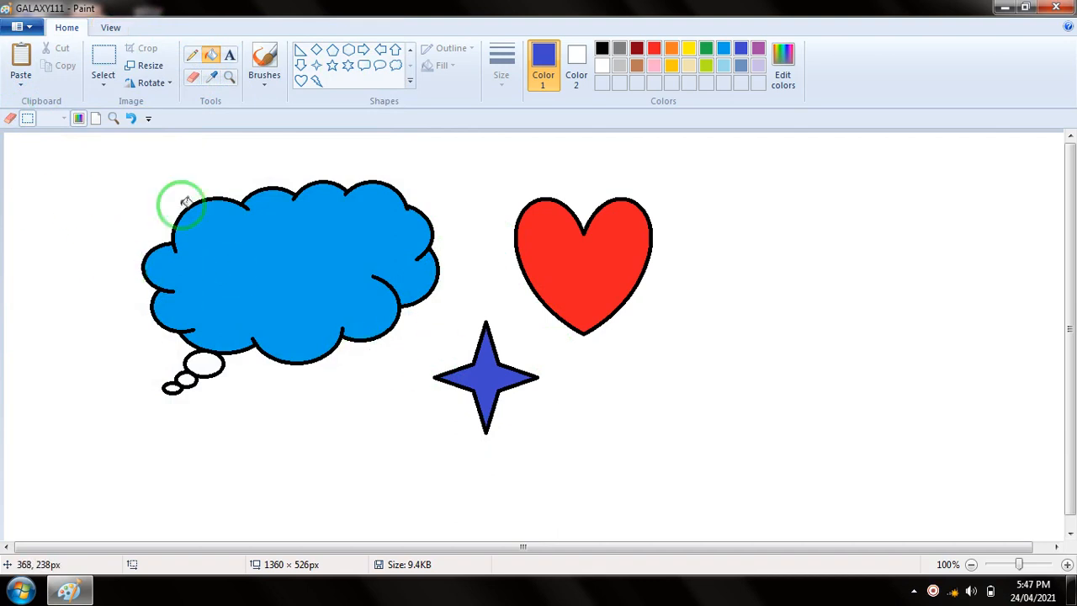
pyautogui.click(37, 32)
pyautogui.moveTo(89, 145)
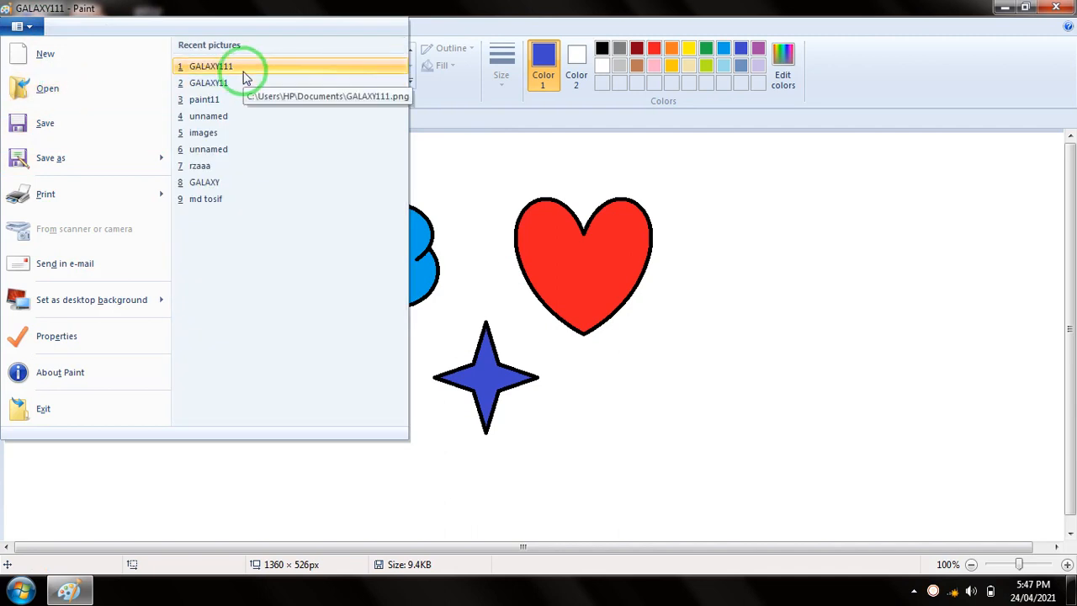
pyautogui.click(243, 71)
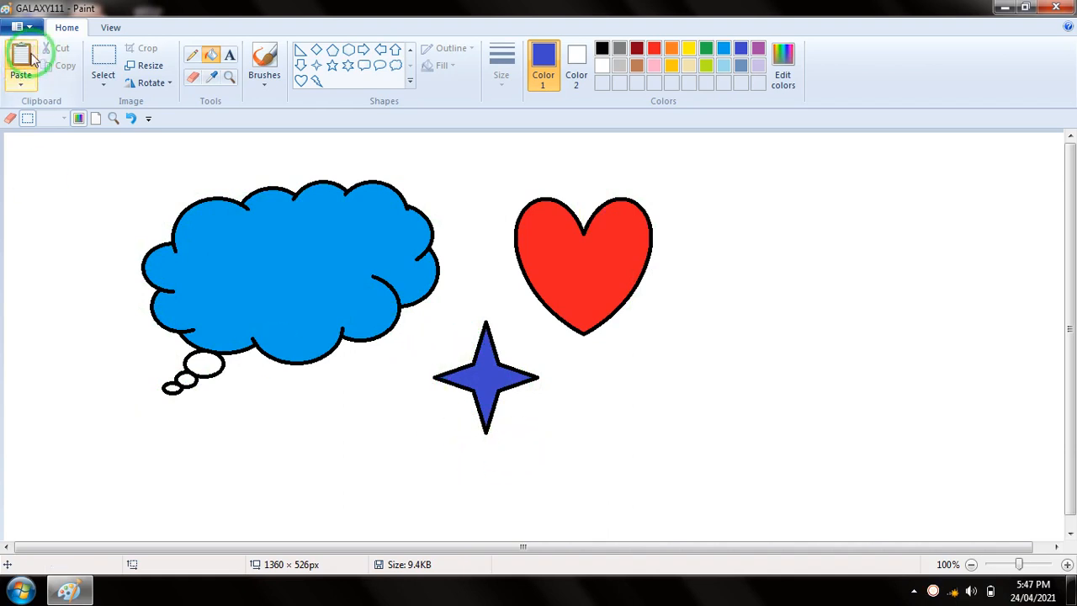
pyautogui.click(22, 27)
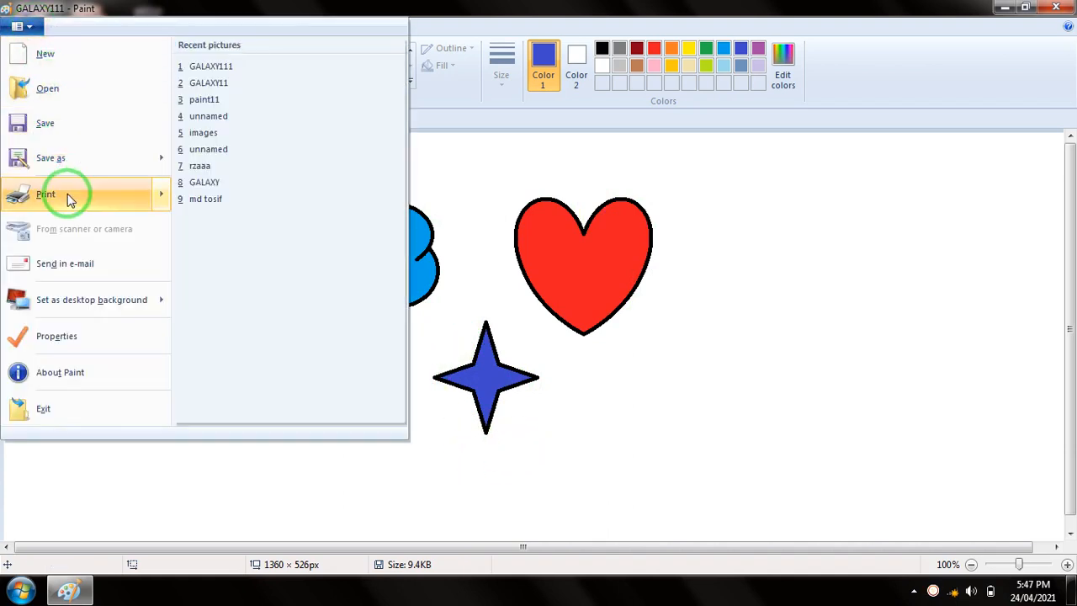
pyautogui.moveTo(67, 194)
pyautogui.click(615, 361)
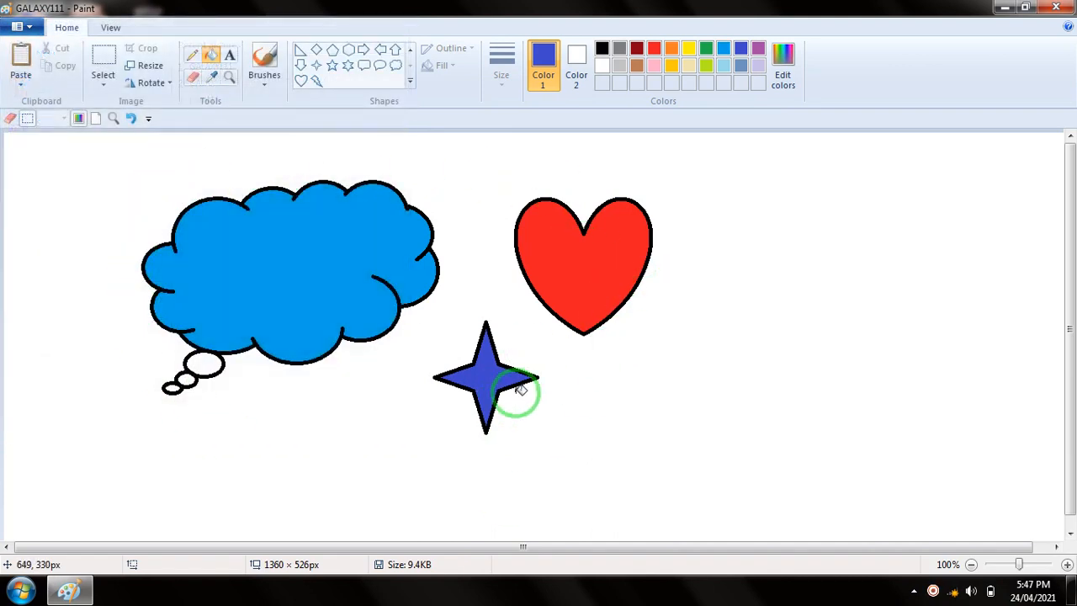
# Compare the portrait and landscape orientations in the print page setup preview, and cancel the changes
pyautogui.click(25, 27)
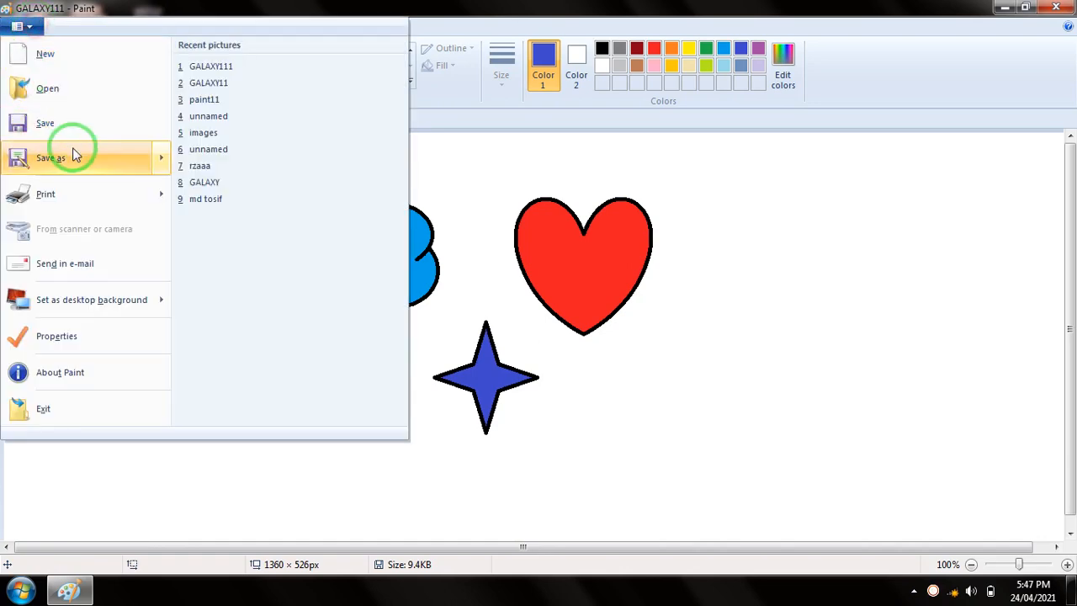
pyautogui.moveTo(72, 190)
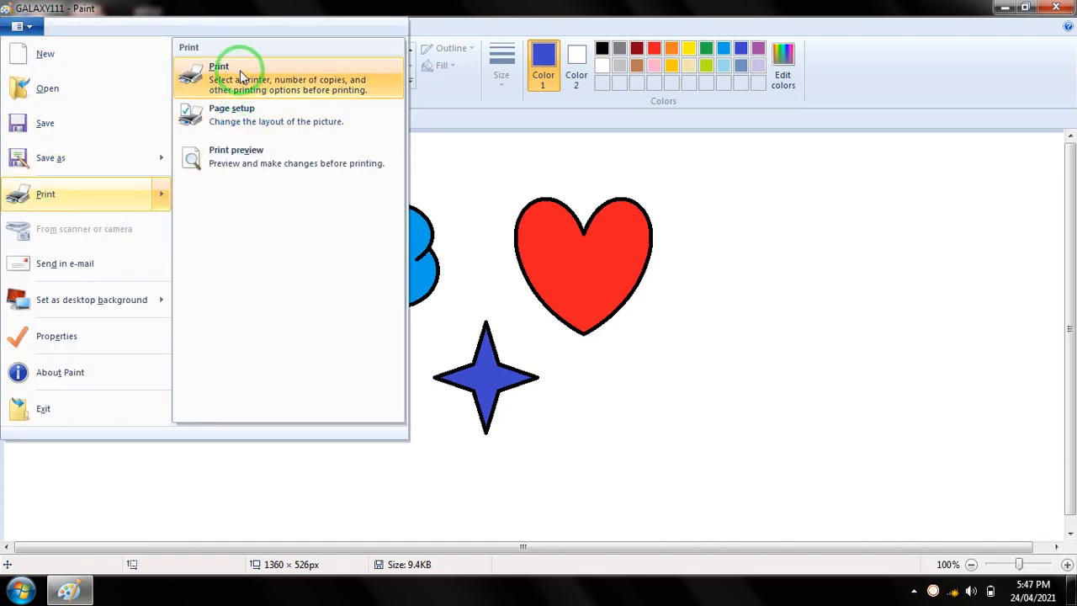
pyautogui.click(257, 113)
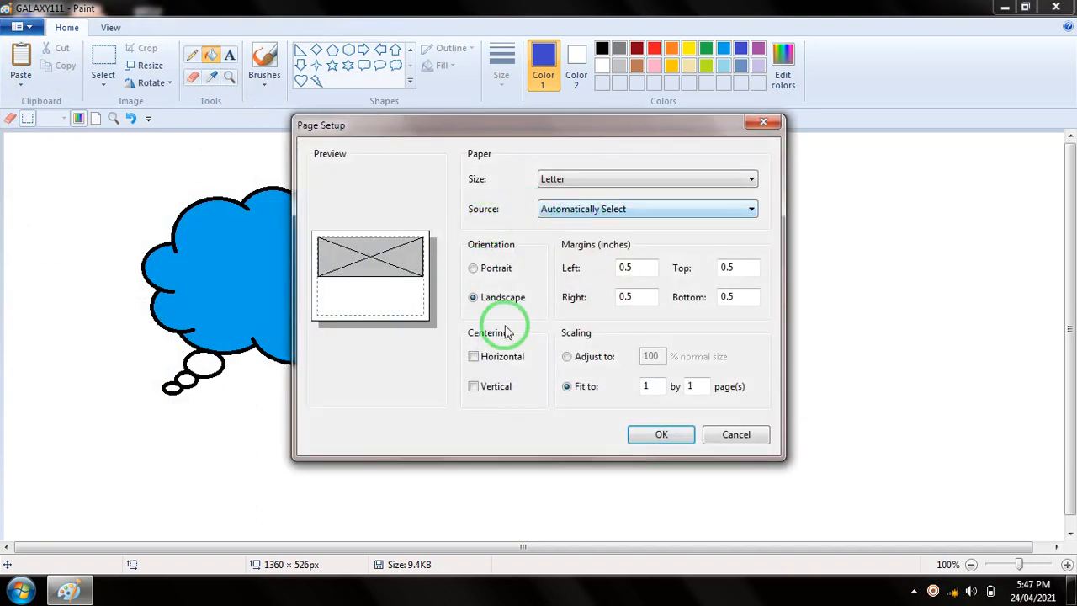
pyautogui.click(493, 271)
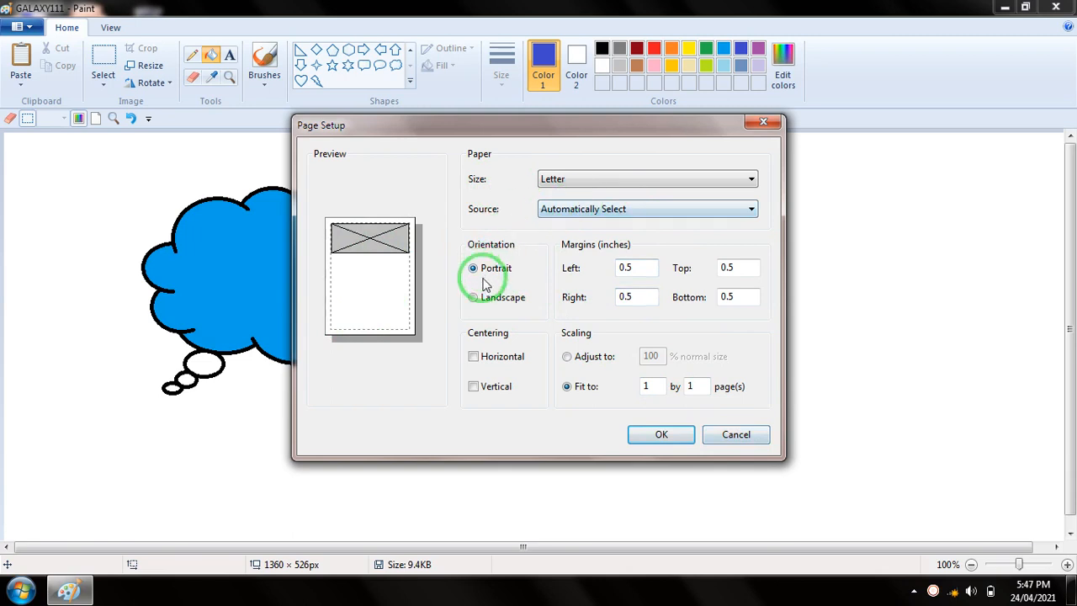
pyautogui.click(474, 300)
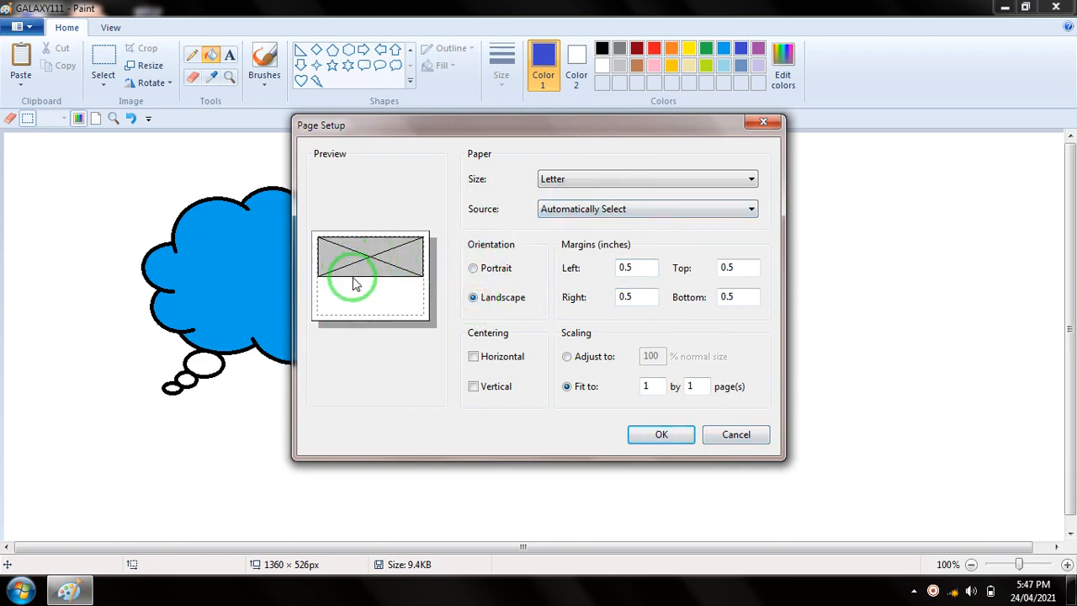
pyautogui.click(495, 275)
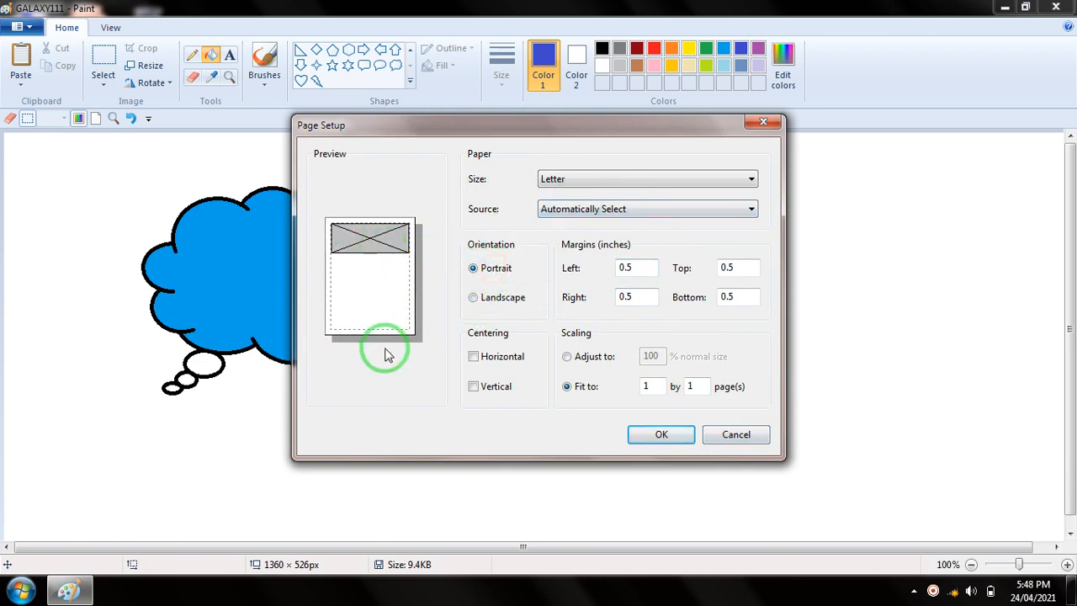
pyautogui.click(496, 301)
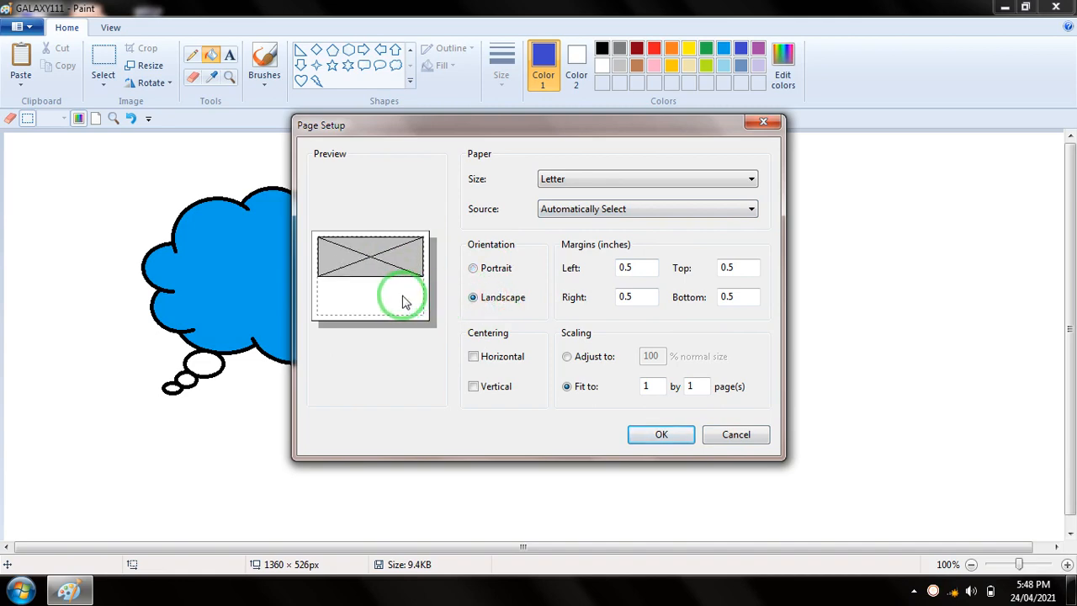
pyautogui.click(739, 438)
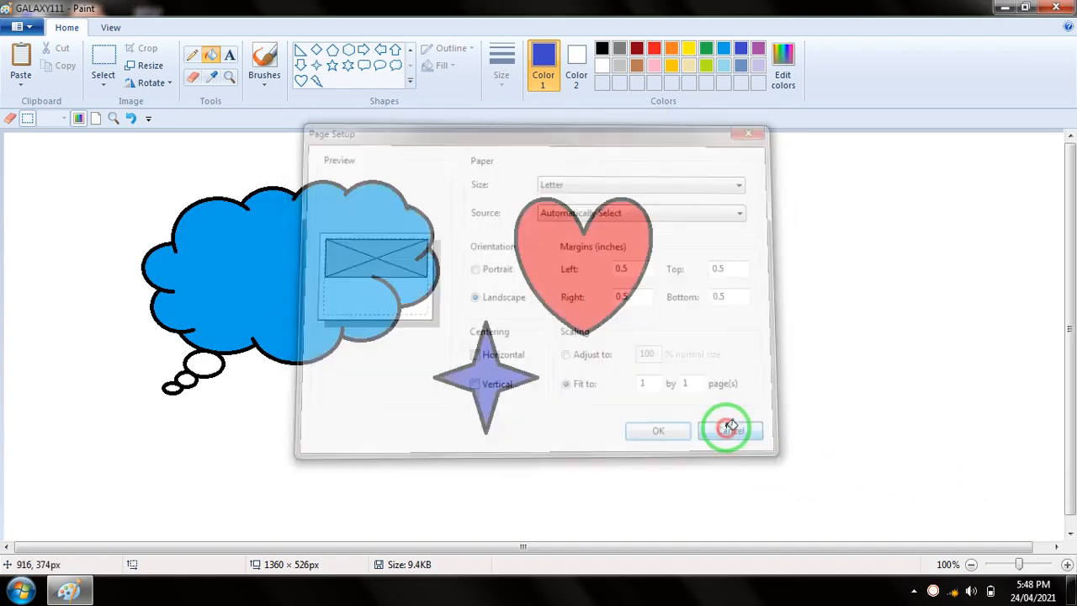
# Look through the options for using the picture as desktop background, check the current desktop, and return to the picture
pyautogui.click(17, 26)
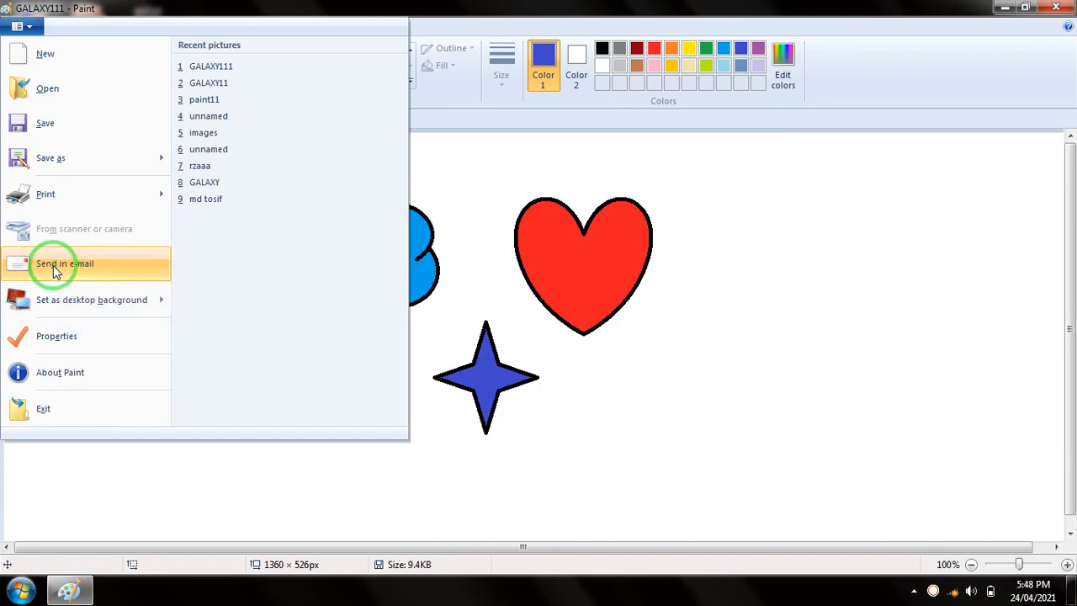
pyautogui.click(619, 374)
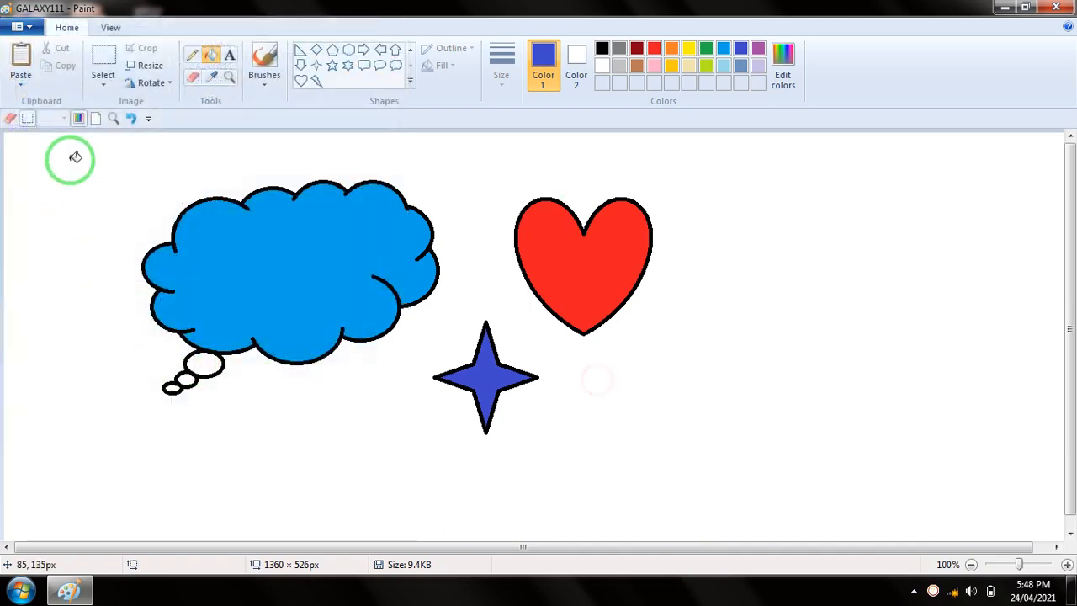
pyautogui.click(29, 32)
pyautogui.moveTo(98, 302)
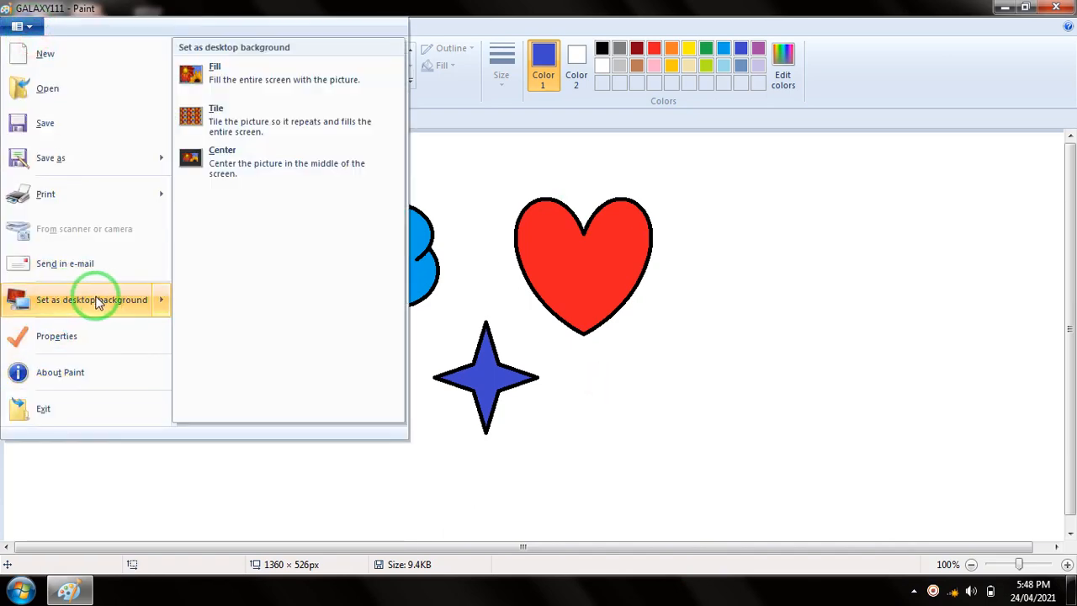
pyautogui.click(701, 309)
pyautogui.click(1003, 8)
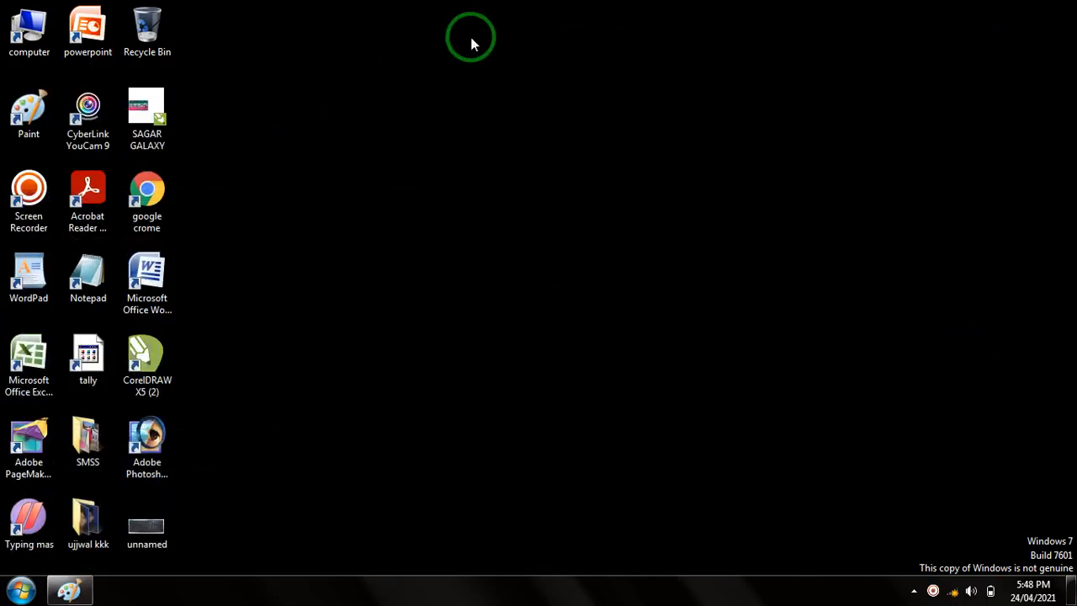
pyautogui.click(84, 595)
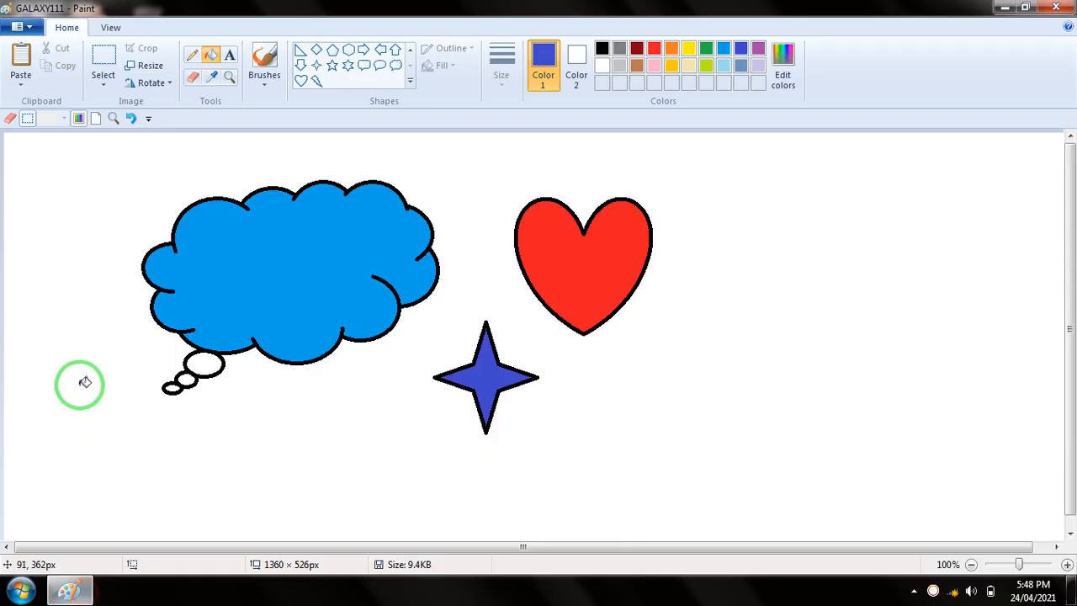
# Set the saved GALAXY111 picture as the desktop background, check it on the desktop, and return to the picture
pyautogui.click(19, 26)
pyautogui.moveTo(74, 308)
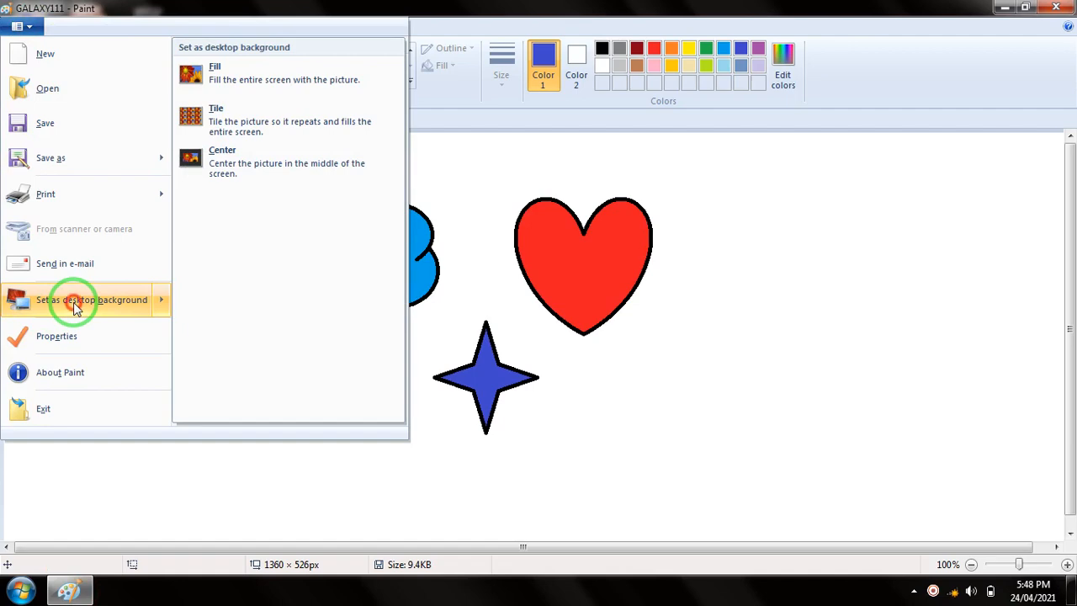
pyautogui.click(74, 308)
pyautogui.click(1014, 9)
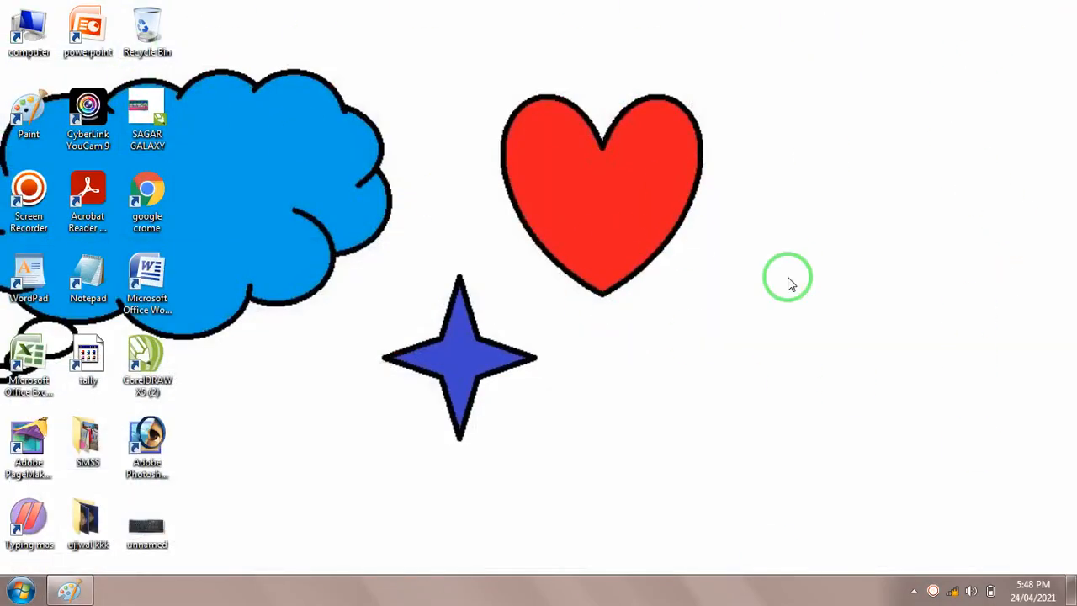
pyautogui.click(69, 593)
pyautogui.click(21, 27)
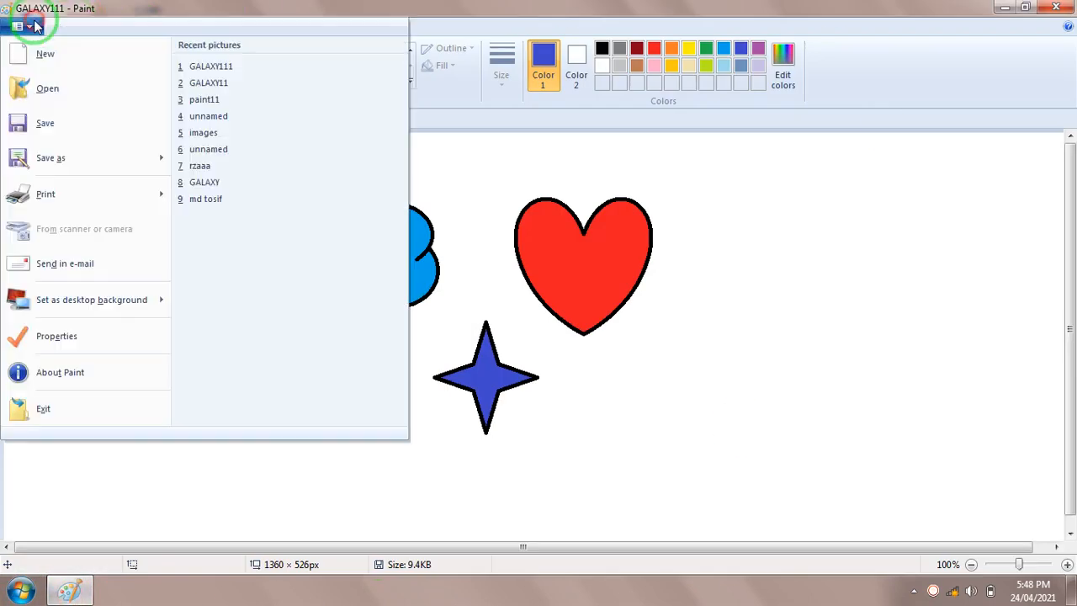
pyautogui.moveTo(104, 306)
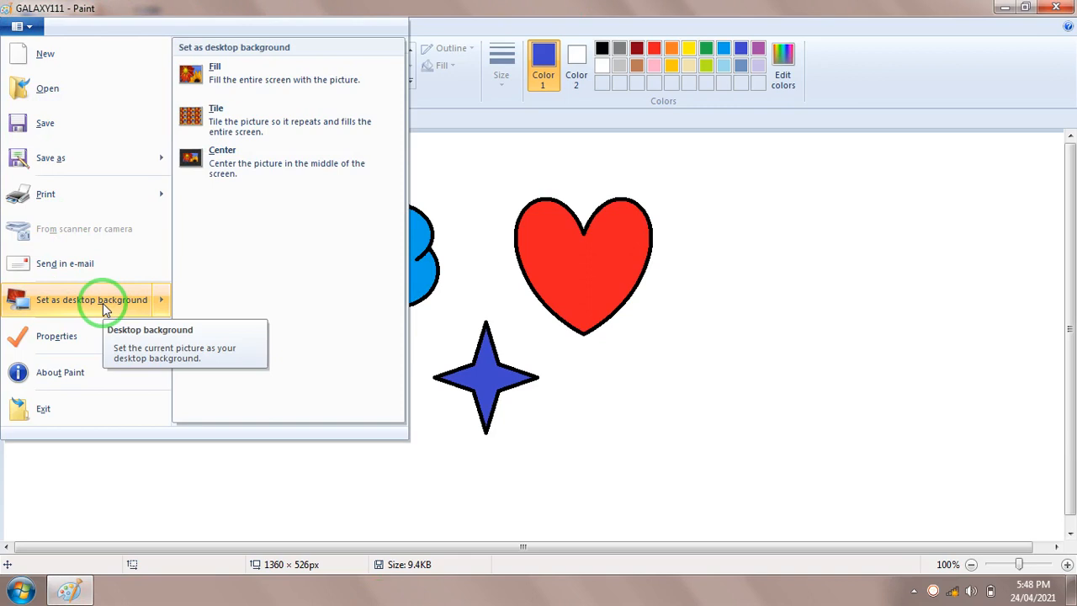
pyautogui.click(595, 389)
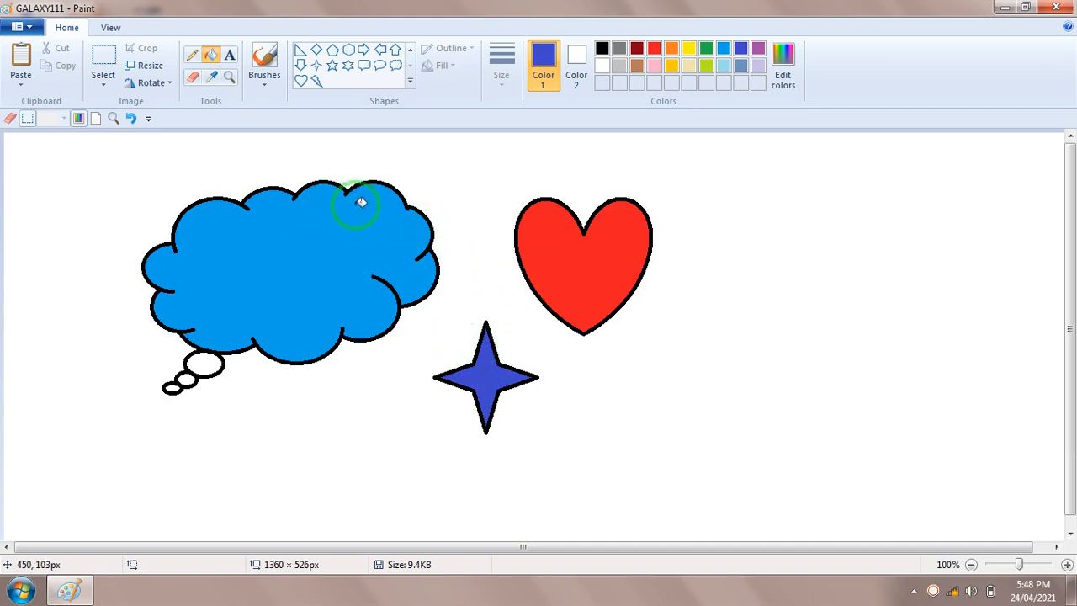
# Delete everything on the canvas, and draw a large down arrow with a black outline in the middle
pyautogui.hotkey('ctrl', 'a')
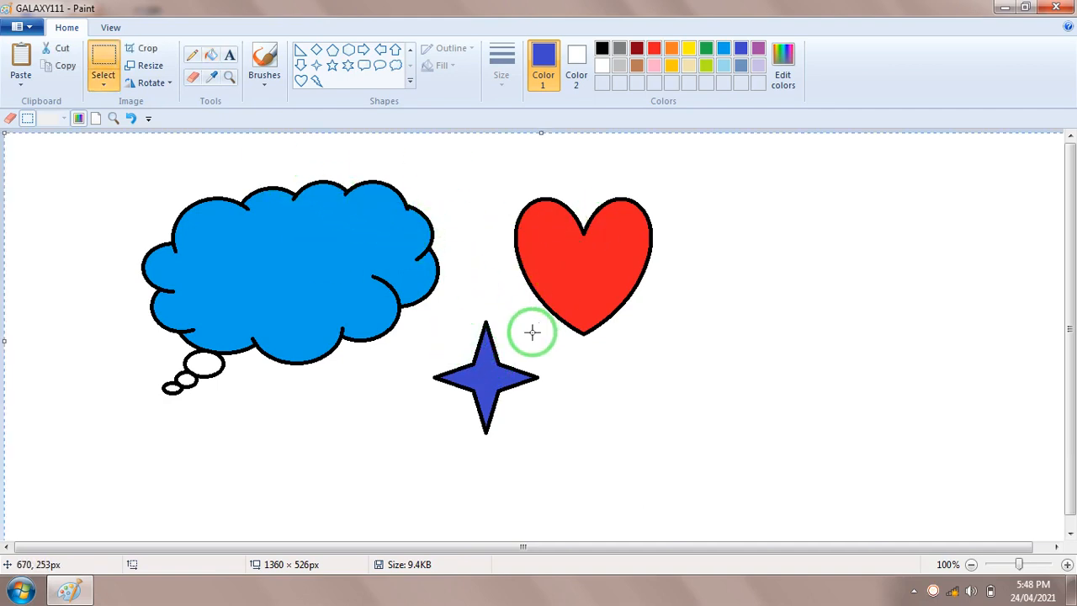
pyautogui.press('Delete')
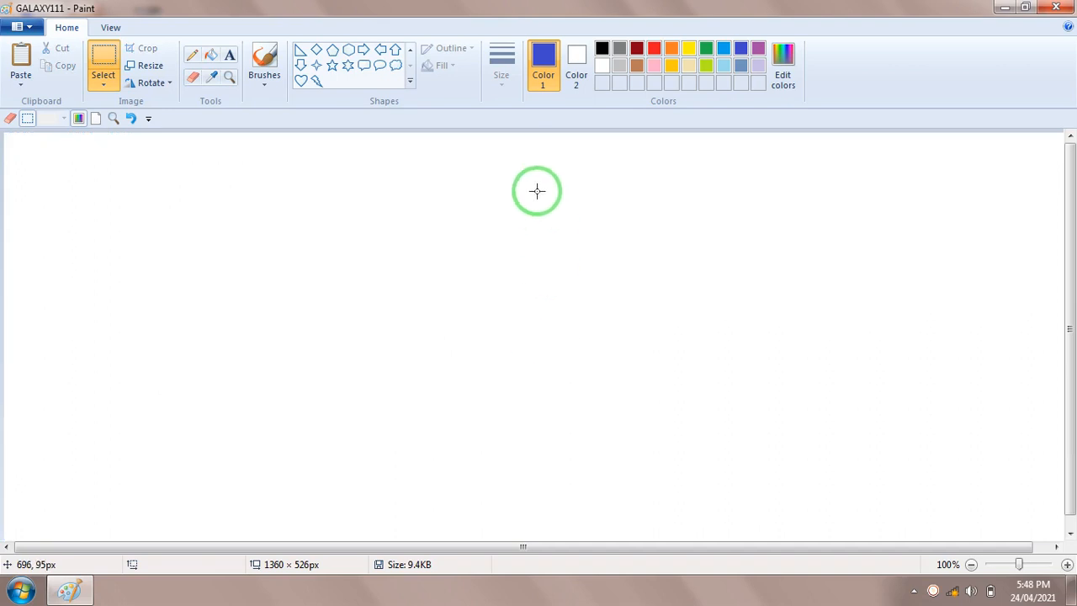
pyautogui.click(301, 66)
pyautogui.moveTo(393, 168); pyautogui.dragTo(625, 420)
pyautogui.click(603, 46)
pyautogui.click(763, 211)
# Fill the down arrow with red
pyautogui.click(224, 56)
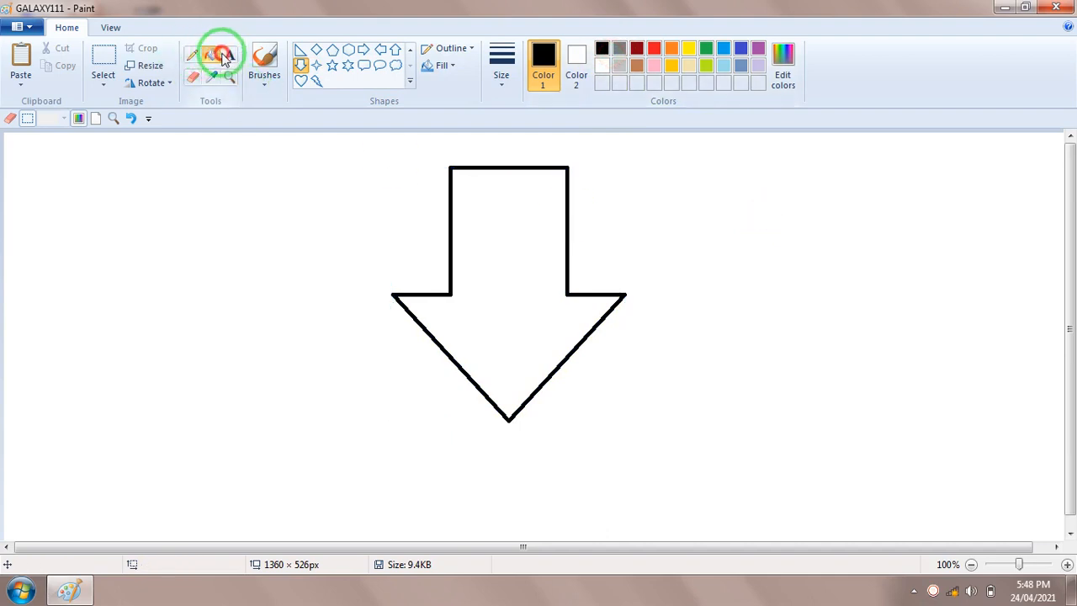
pyautogui.click(654, 48)
pyautogui.click(521, 298)
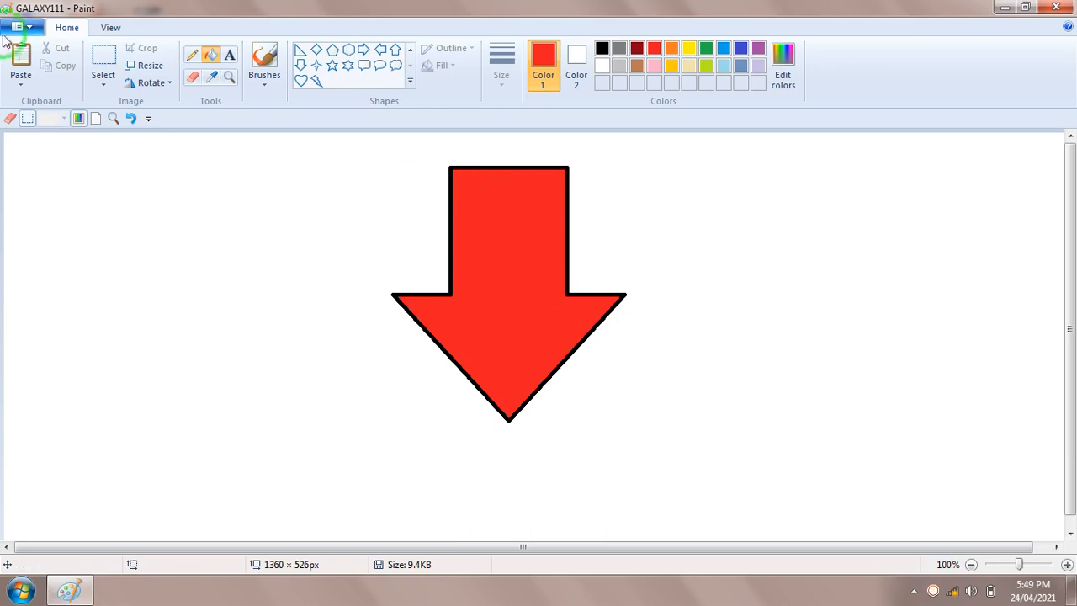
# Try to set the unsaved arrow picture as the desktop background, cancel the save request, and check the desktop
pyautogui.click(37, 29)
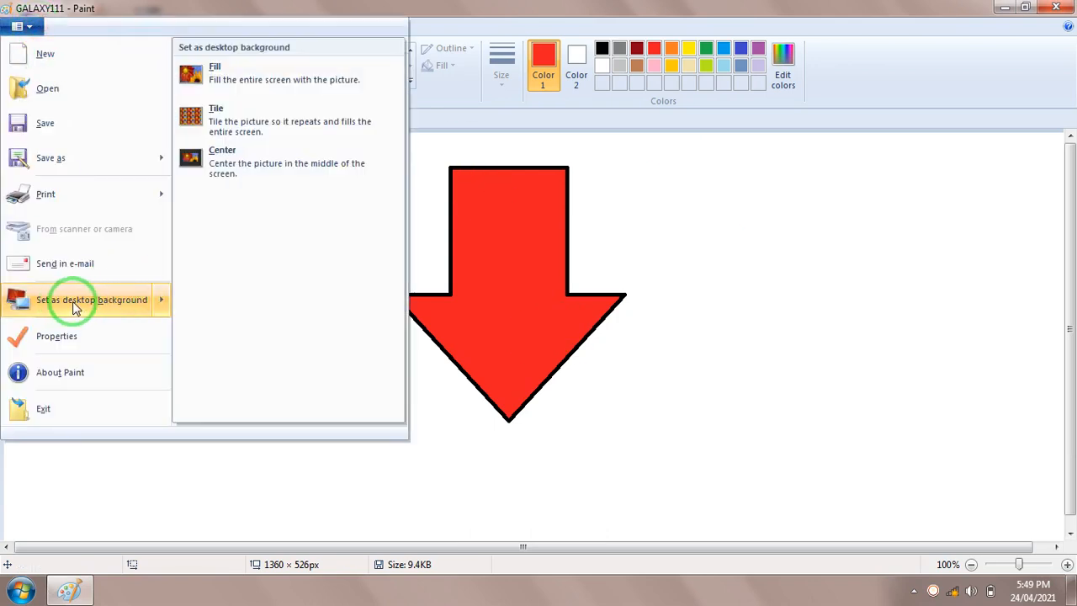
pyautogui.click(74, 308)
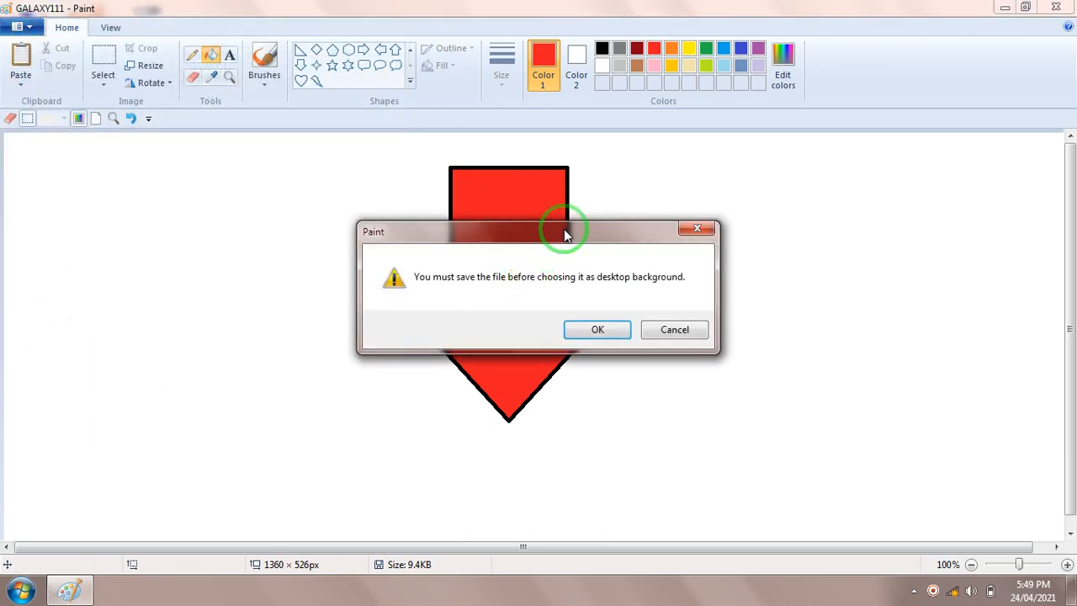
pyautogui.moveTo(565, 235); pyautogui.dragTo(648, 182)
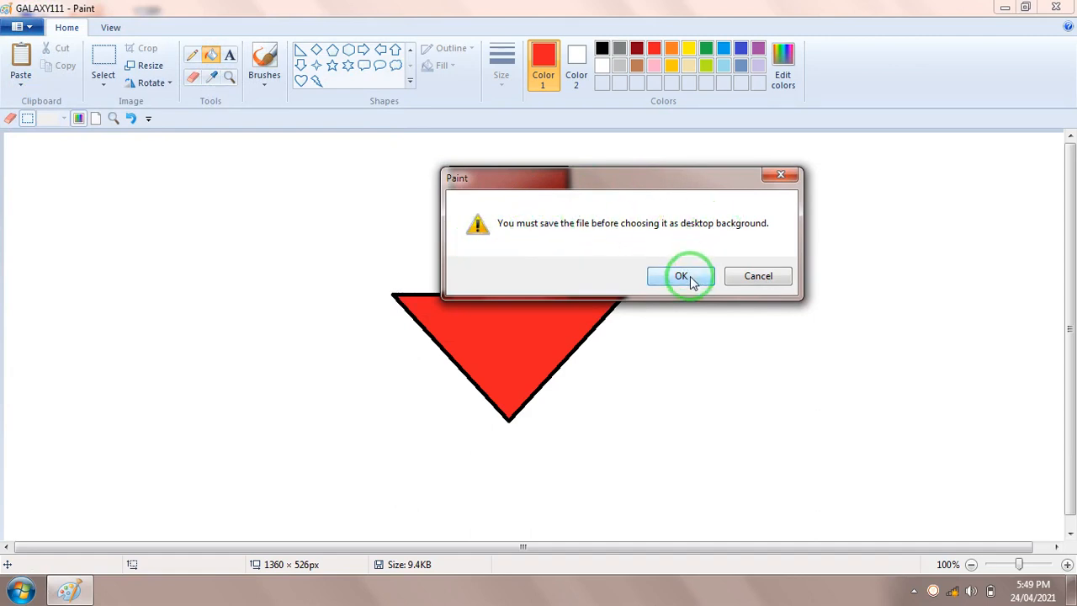
pyautogui.click(755, 278)
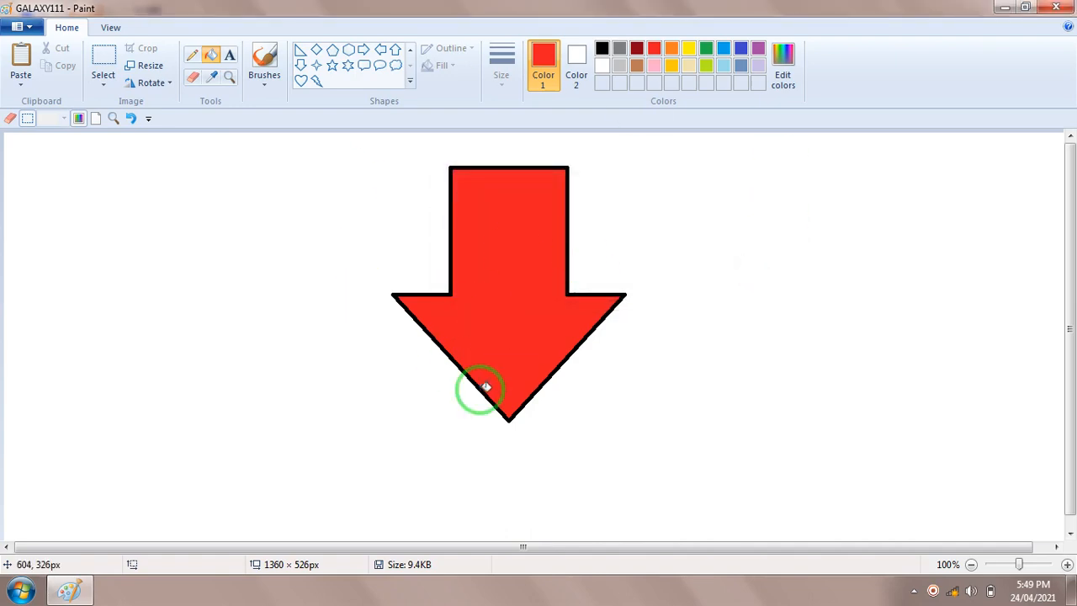
pyautogui.click(1006, 15)
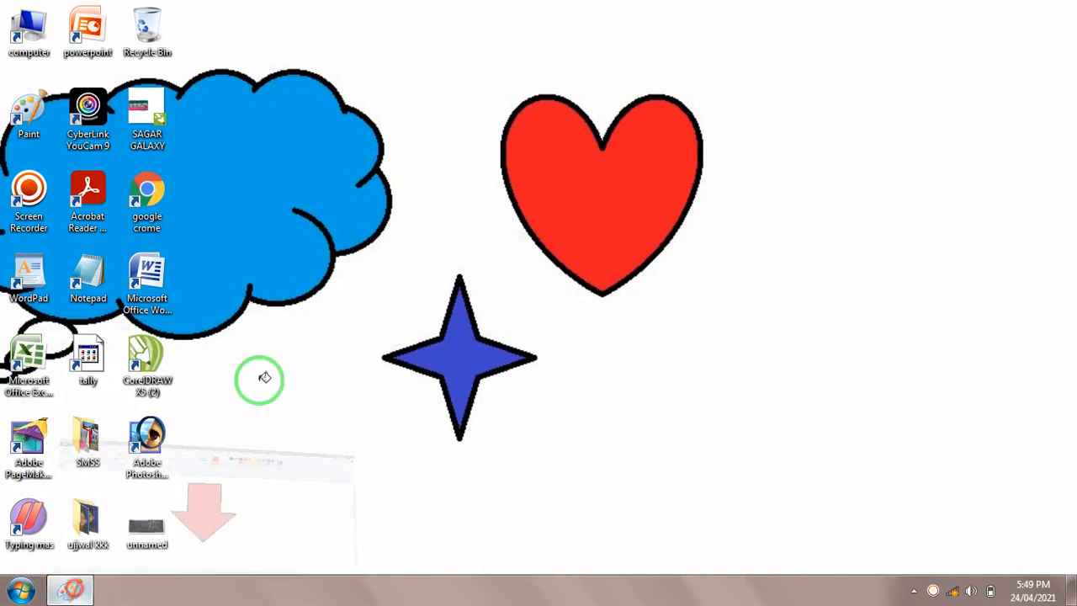
pyautogui.click(84, 591)
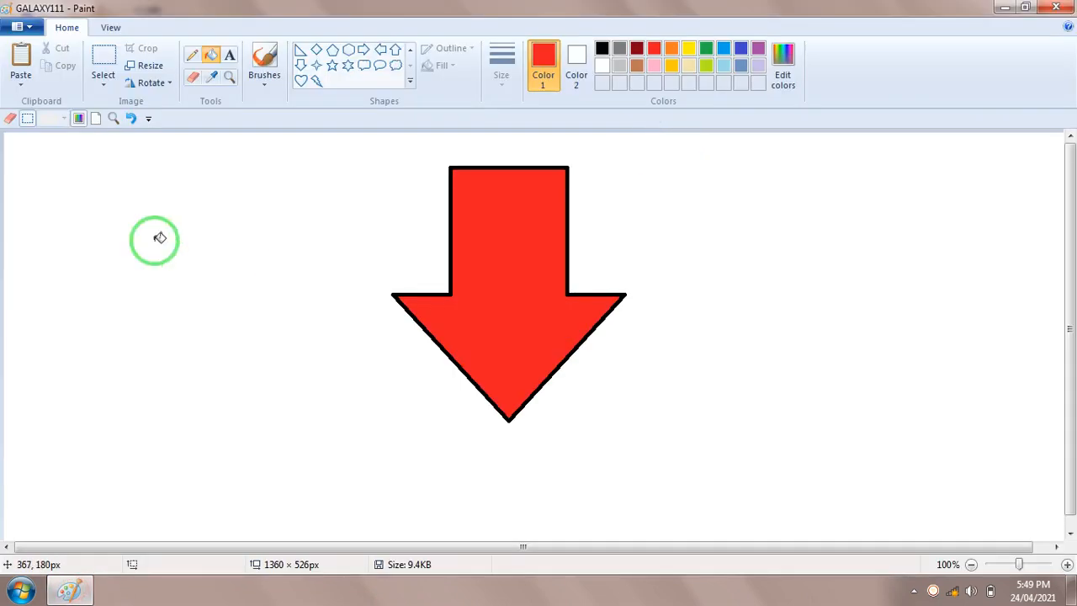
# View the picture's file attributes, units and color settings in the image properties, and cancel without changing anything
pyautogui.click(35, 29)
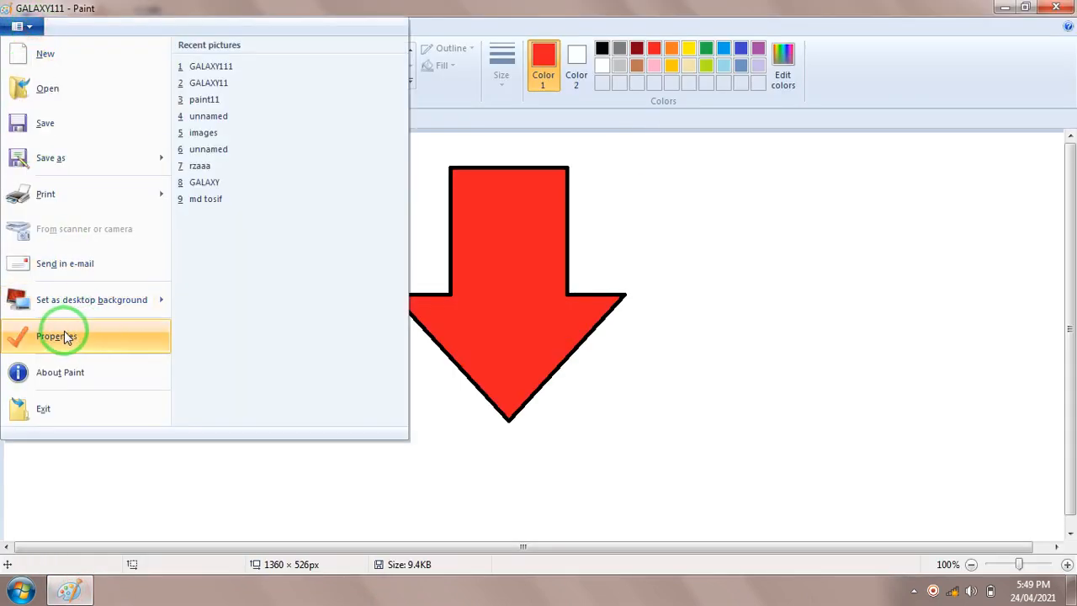
pyautogui.click(69, 337)
pyautogui.moveTo(547, 166); pyautogui.dragTo(542, 143)
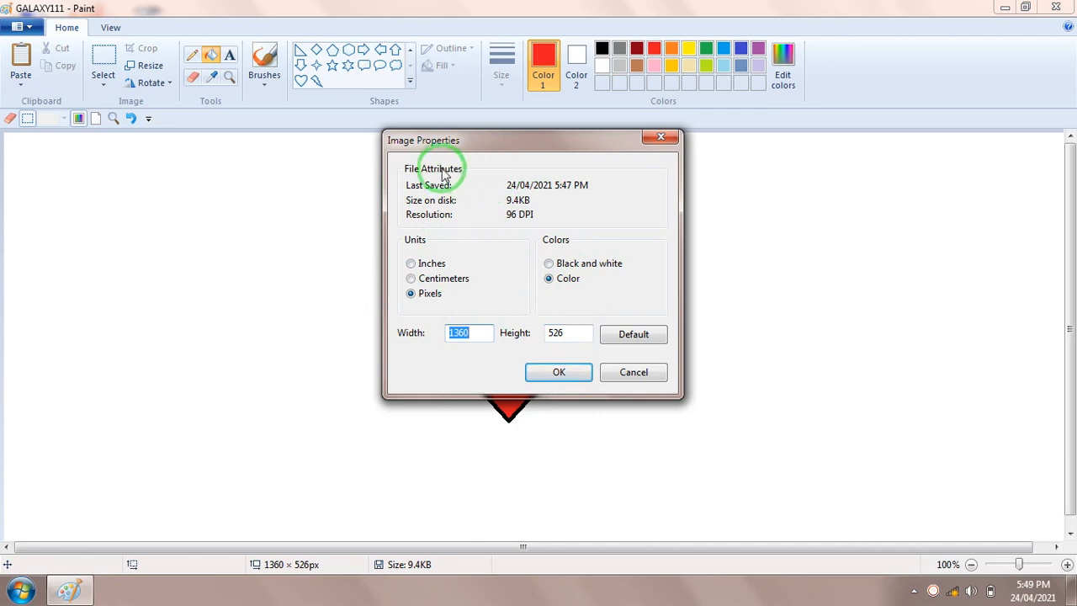
pyautogui.moveTo(471, 144); pyautogui.dragTo(700, 165)
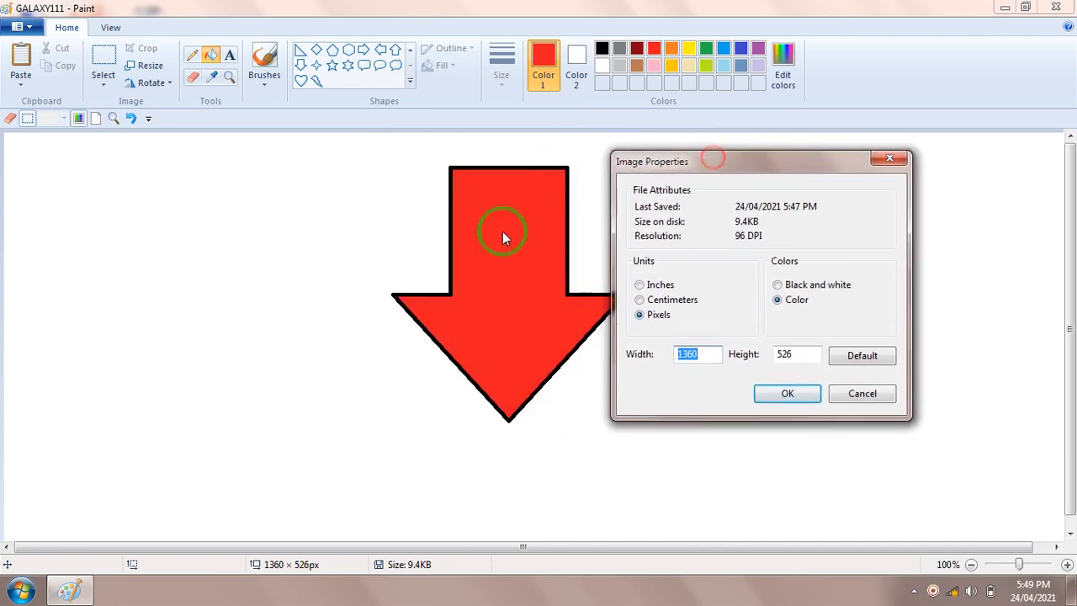
pyautogui.click(861, 399)
# View the About Paint version and license information, and close it
pyautogui.click(19, 26)
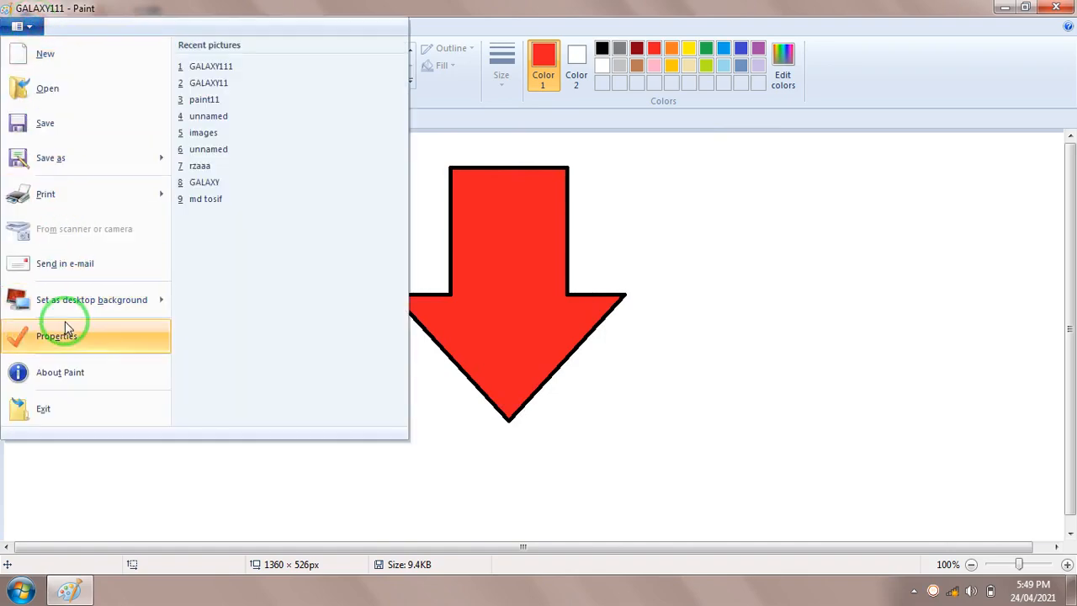
pyautogui.click(70, 379)
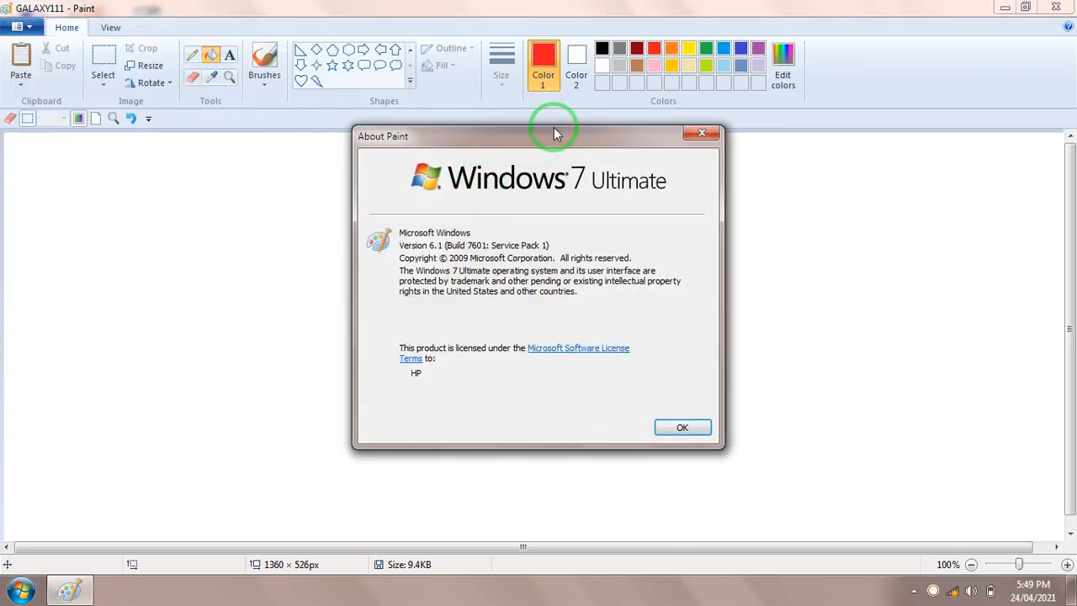
pyautogui.moveTo(551, 138); pyautogui.dragTo(590, 133)
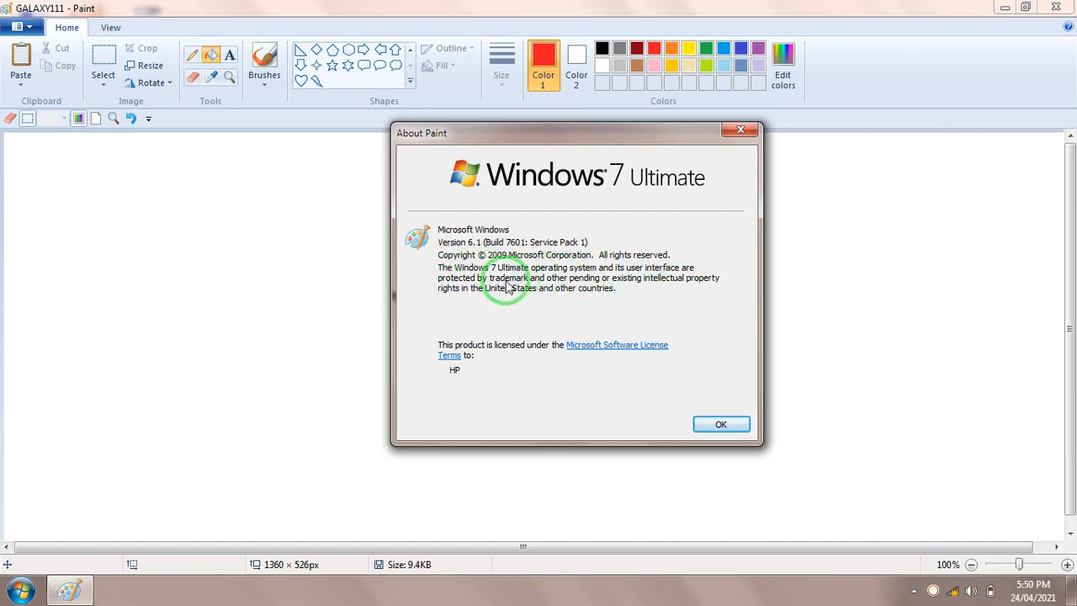
pyautogui.click(715, 425)
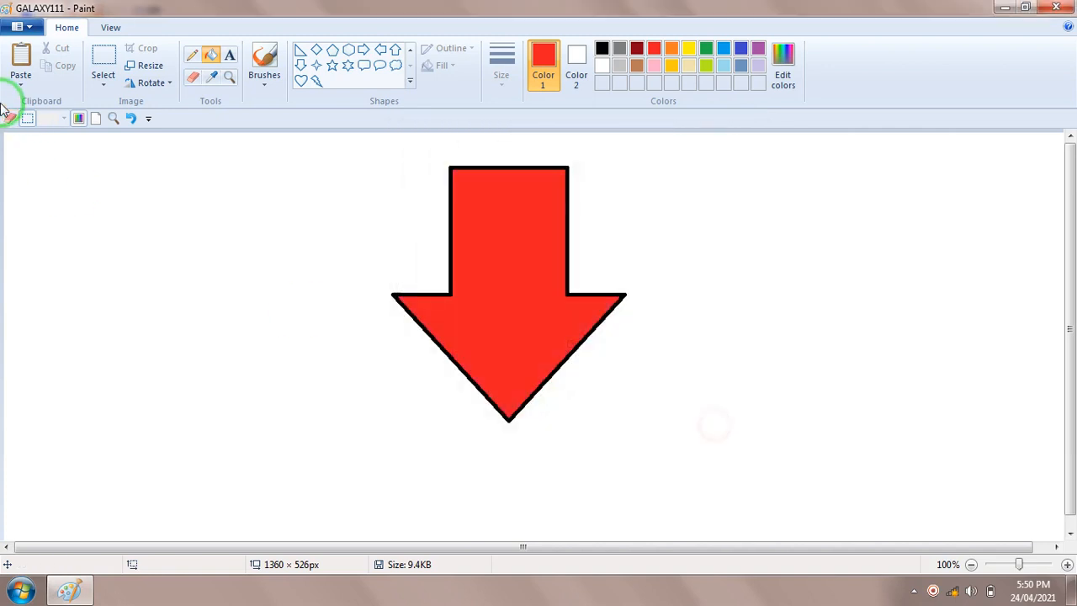
# Exit Paint without saving the changes to GALAXY111.png
pyautogui.click(34, 30)
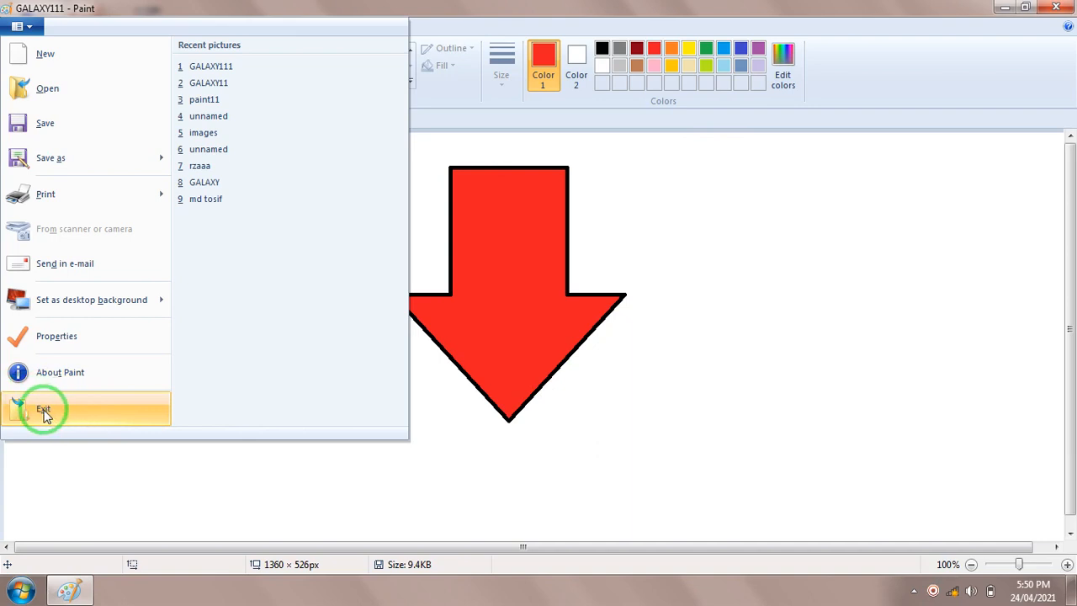
pyautogui.click(801, 303)
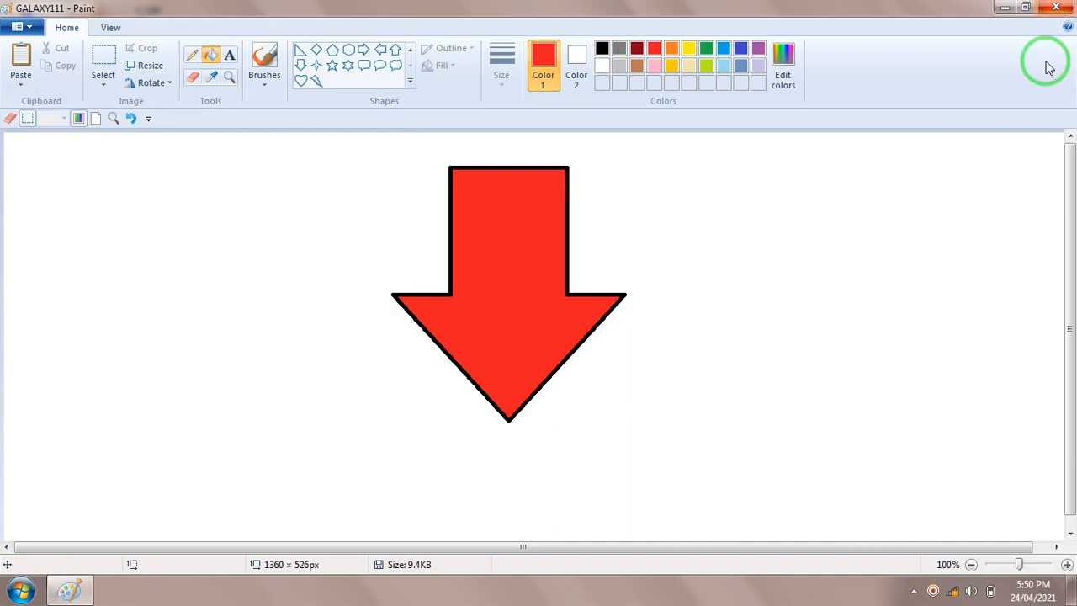
pyautogui.click(34, 26)
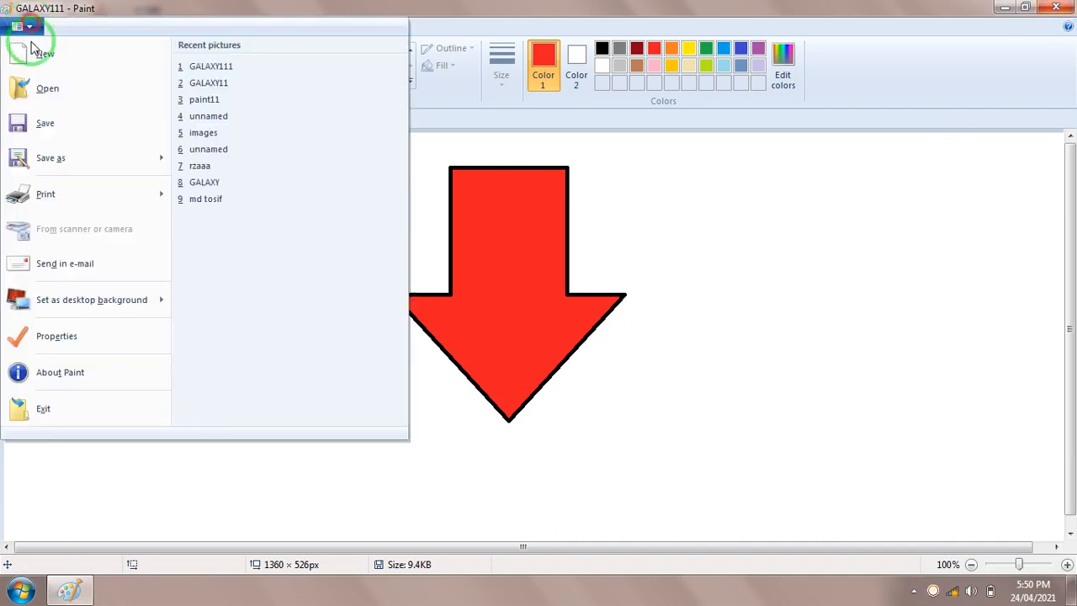
pyautogui.click(45, 412)
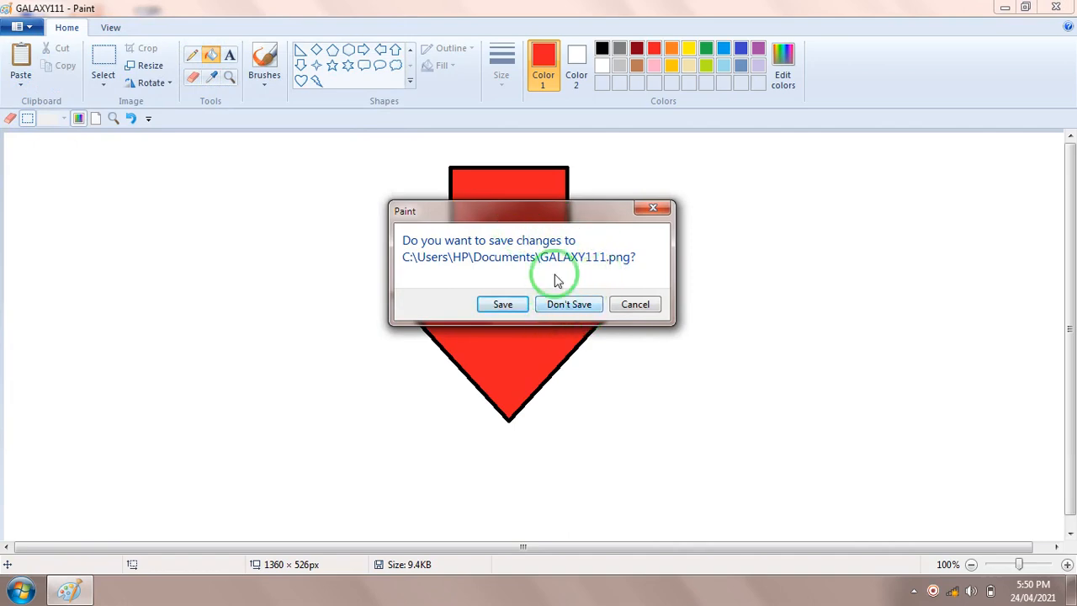
pyautogui.click(579, 309)
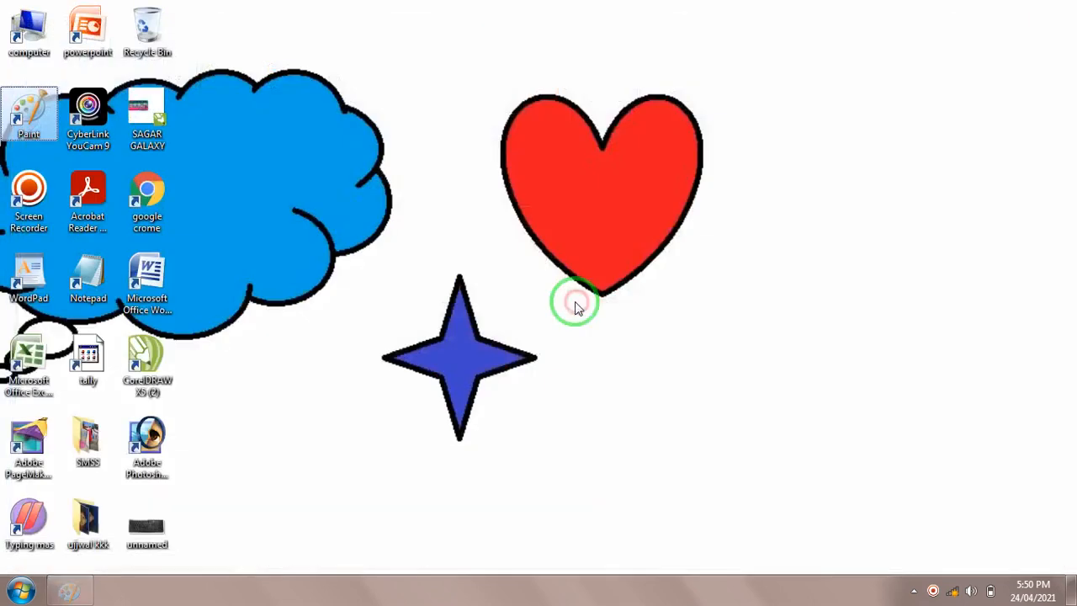
# Start Paint again from the desktop and open the recent picture GALAXY111
pyautogui.click(18, 118)
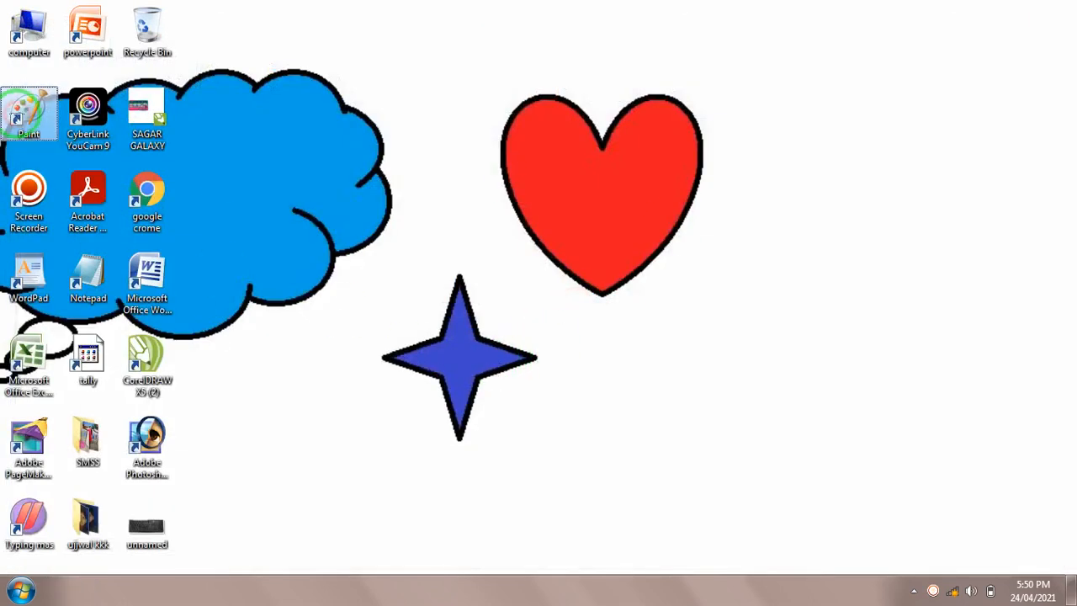
pyautogui.doubleClick(18, 118)
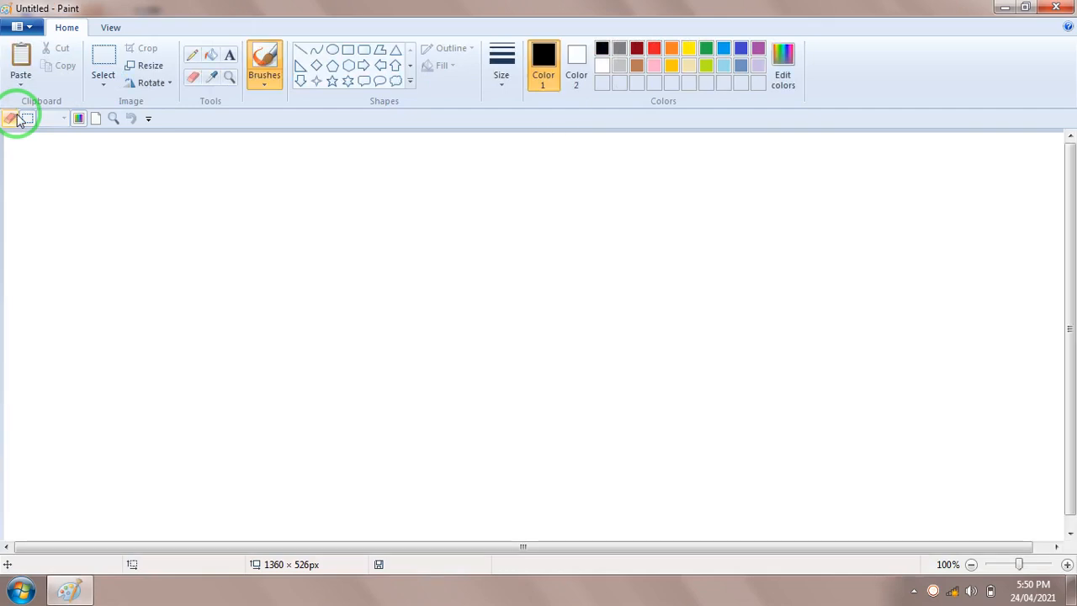
pyautogui.click(31, 31)
pyautogui.click(211, 66)
# Exit Paint and start it again with a blank canvas
pyautogui.click(25, 26)
pyautogui.click(54, 411)
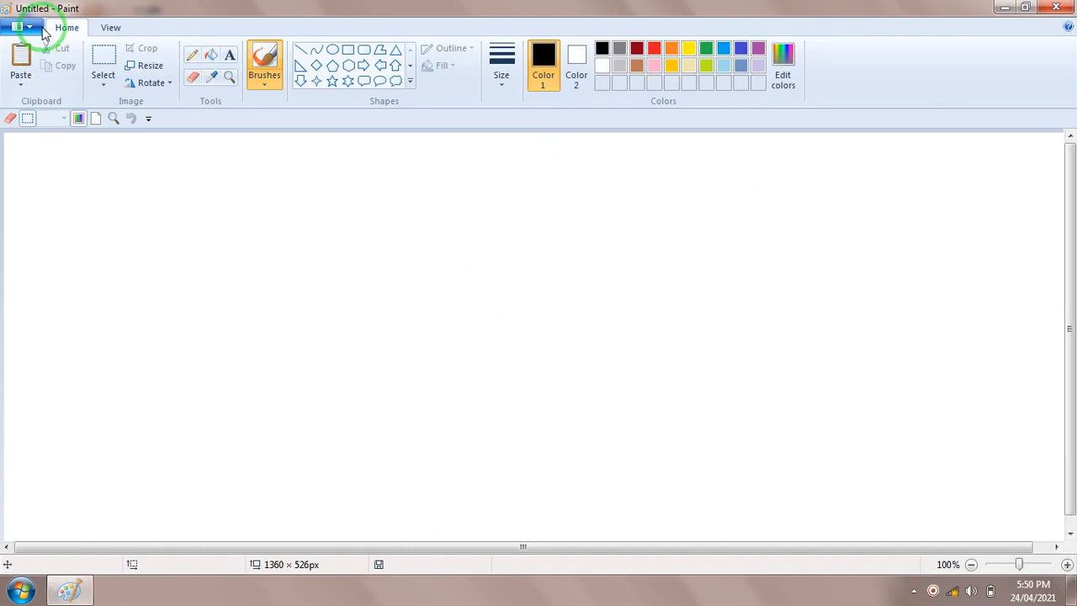
pyautogui.click(41, 27)
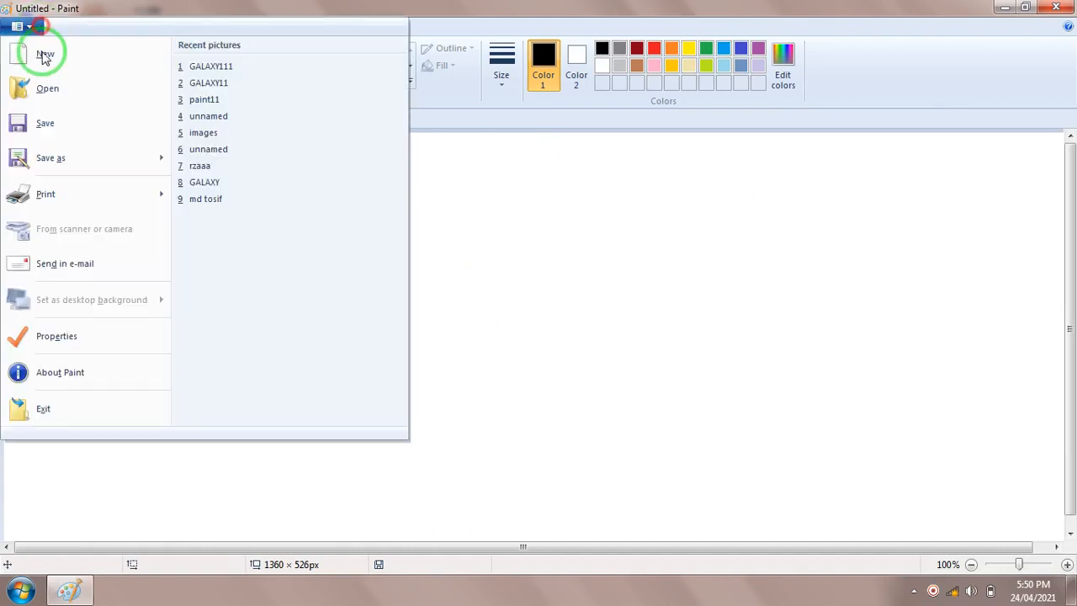
pyautogui.click(539, 259)
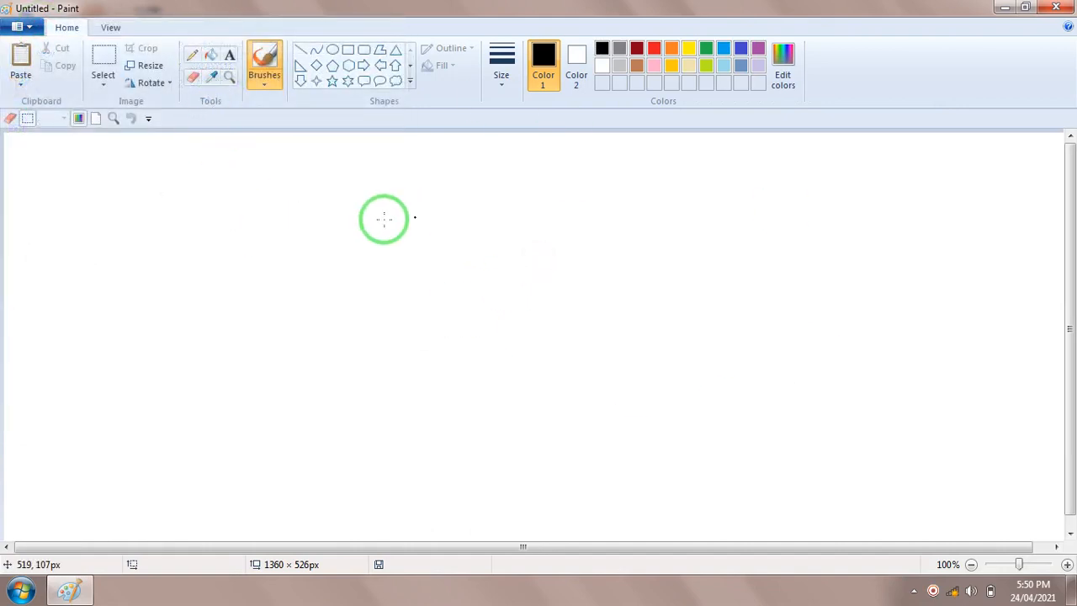